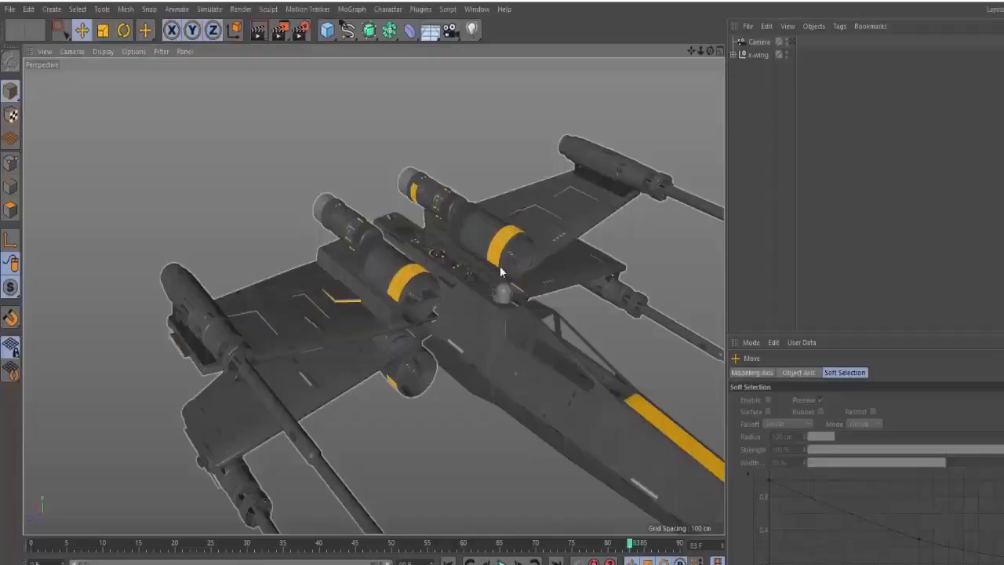
- Examine the rear motors and wing assembly on the finished X-wing model from close up and from a distance
middle_click_drag(500, 268, 510, 308, "alt")
right_click_drag(349, 259, 461, 233, "alt")
left_click_drag(362, 268, 570, 265, "alt")
left_click_drag(475, 297, 682, 199, "alt")
left_click_drag(531, 322, 374, 223, "alt")
left_click_drag(494, 250, 260, 234, "alt")
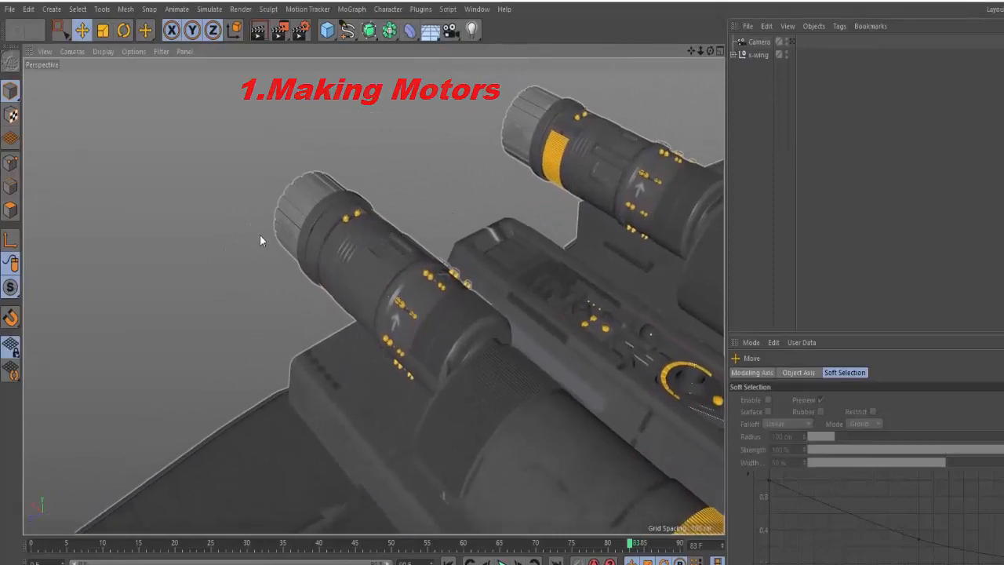
key("v")
mouse_move(262, 209)
left_click(274, 165)
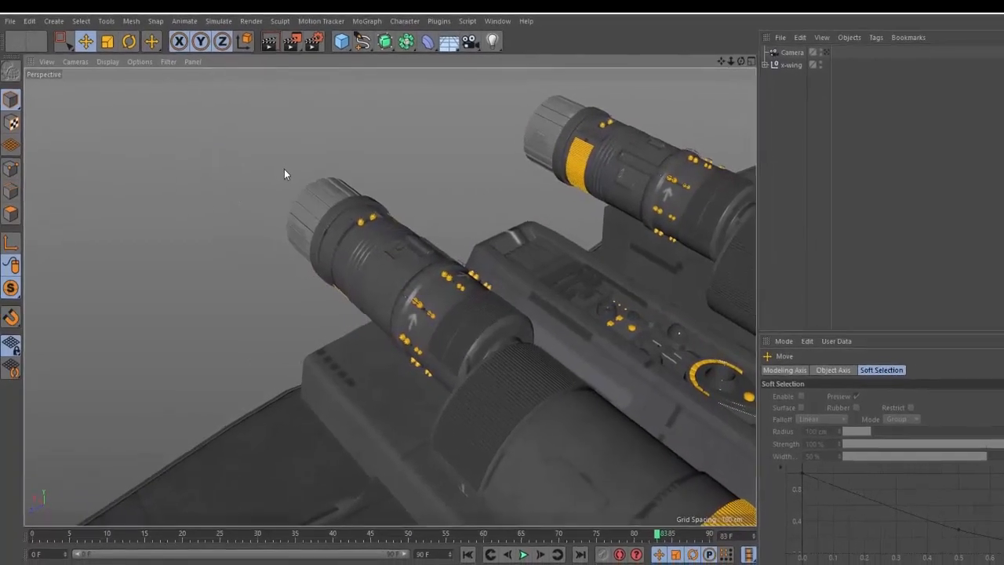
right_click_drag(272, 163, 88, 302, "alt")
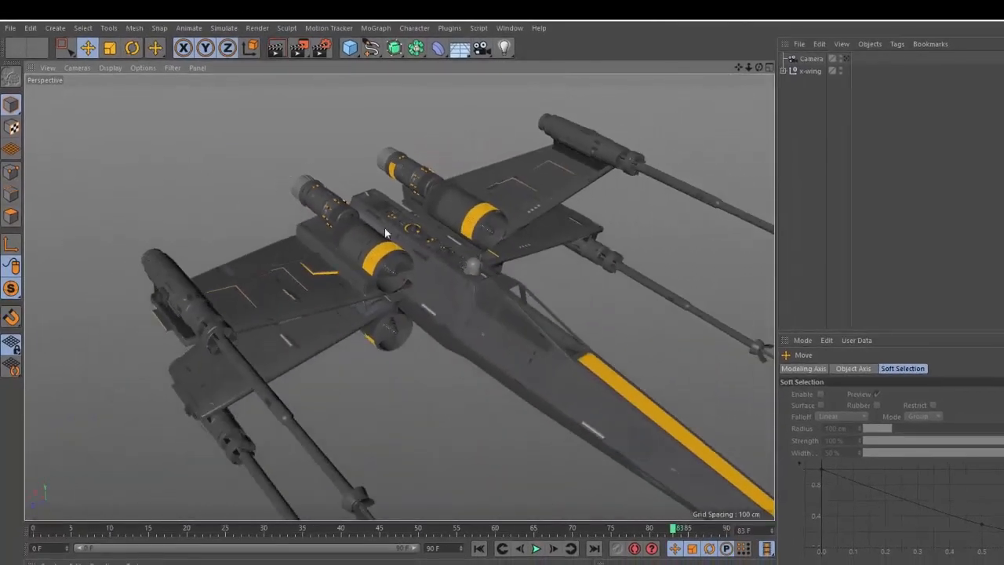
left_click_drag(386, 233, 456, 271, "alt")
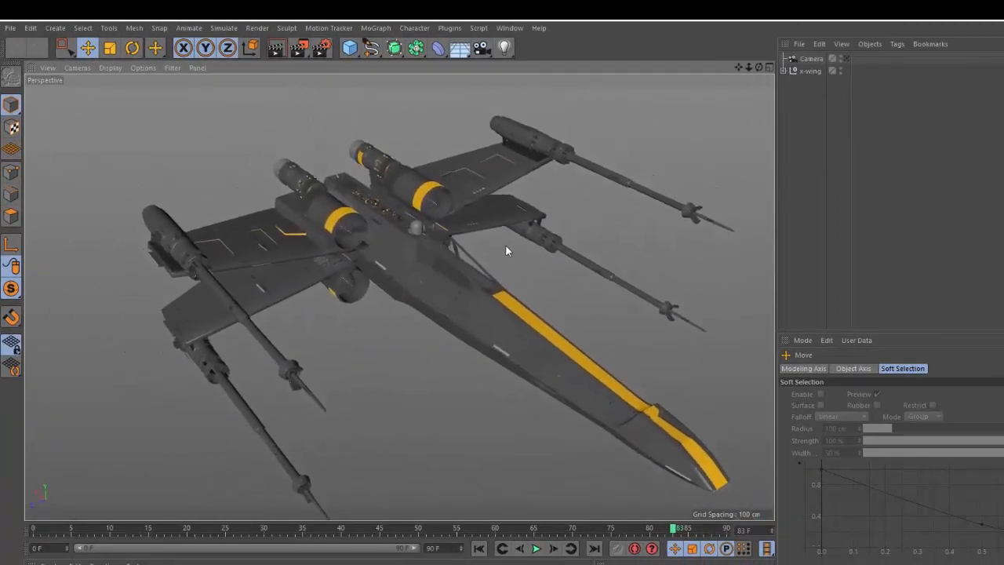
- Compare the finished X-wing with the work-in-progress model and return to the x-wing training.c4d project
key("v")
left_click(502, 297)
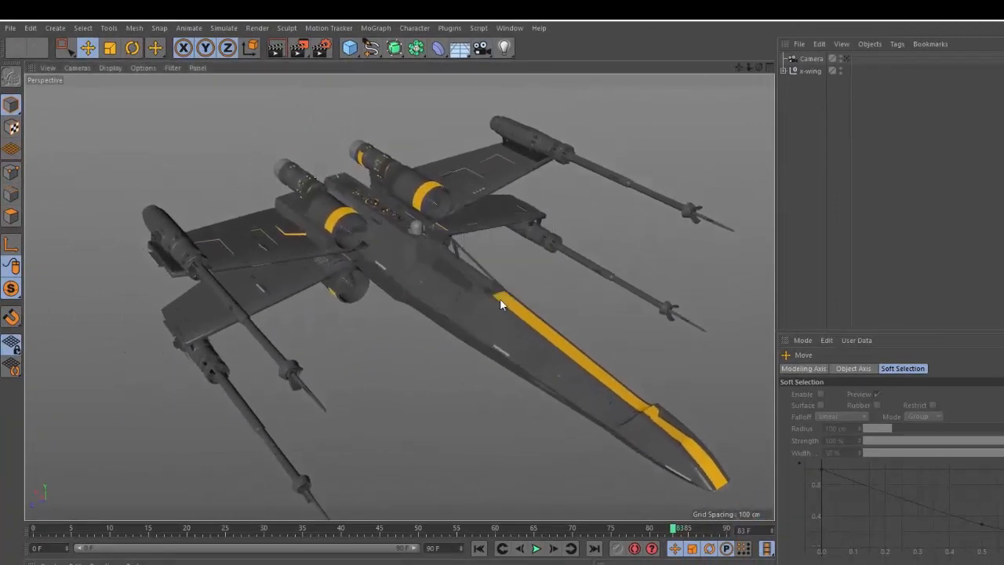
left_click_drag(500, 298, 467, 353, "alt")
right_click_drag(426, 244, 485, 213, "alt")
left_click_drag(400, 296, 349, 298, "alt")
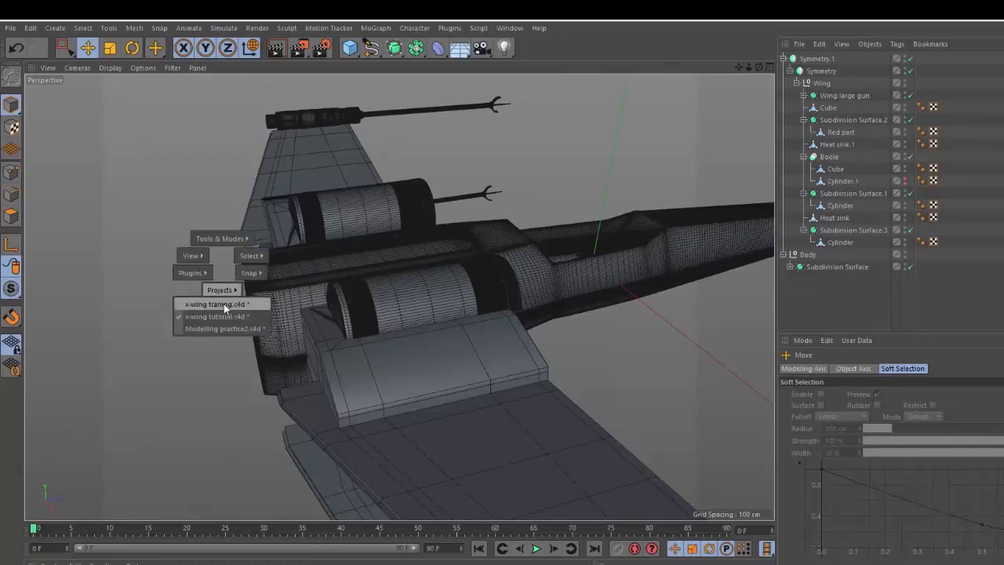
left_click(224, 303)
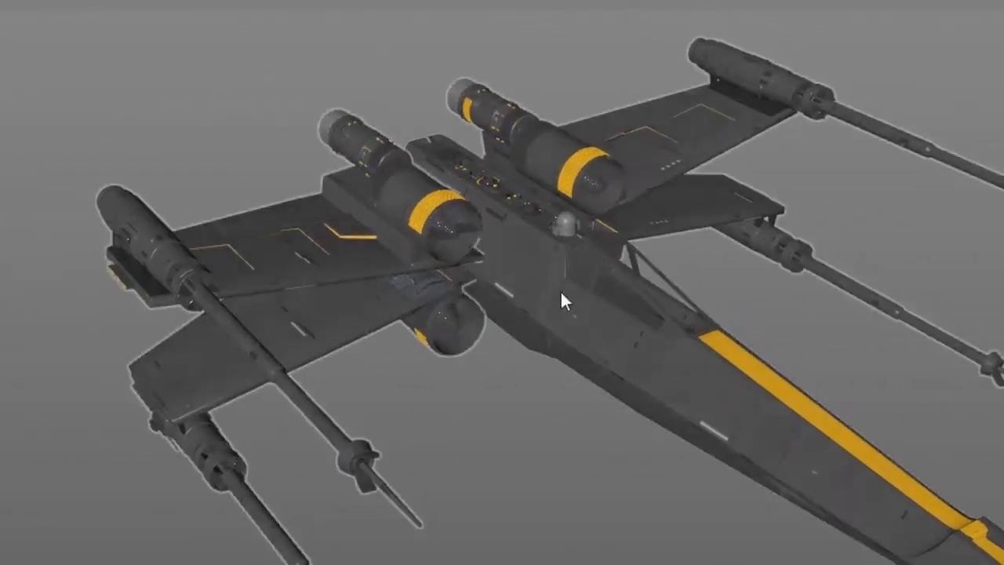
- View the finished X-wing's motors again, switch to the x-wing tutorial.c4d project and orbit around its engine housings
middle_click_drag(617, 317, 727, 383)
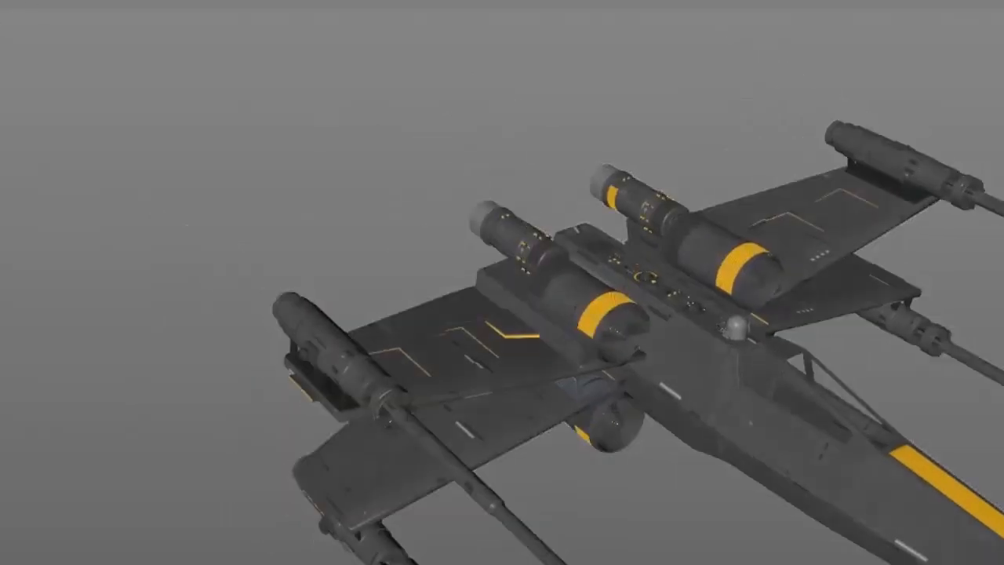
left_click_drag(680, 304, 698, 300, "alt")
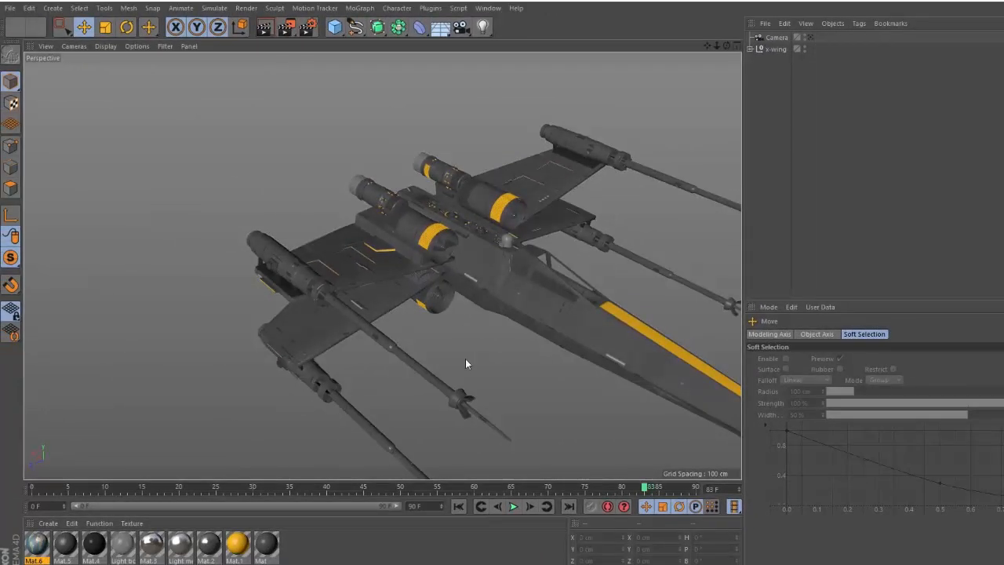
key("v")
mouse_move(463, 350)
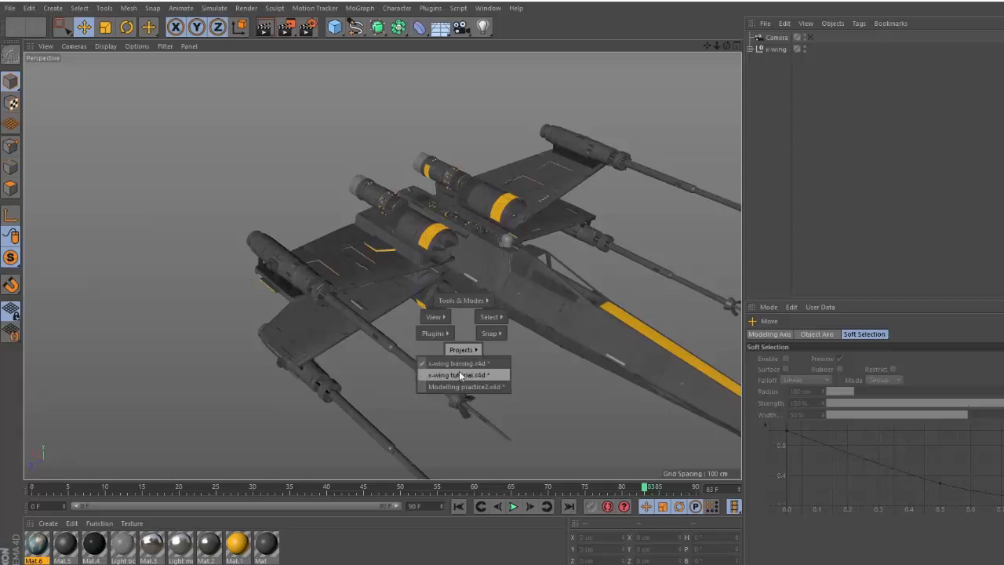
left_click(459, 374)
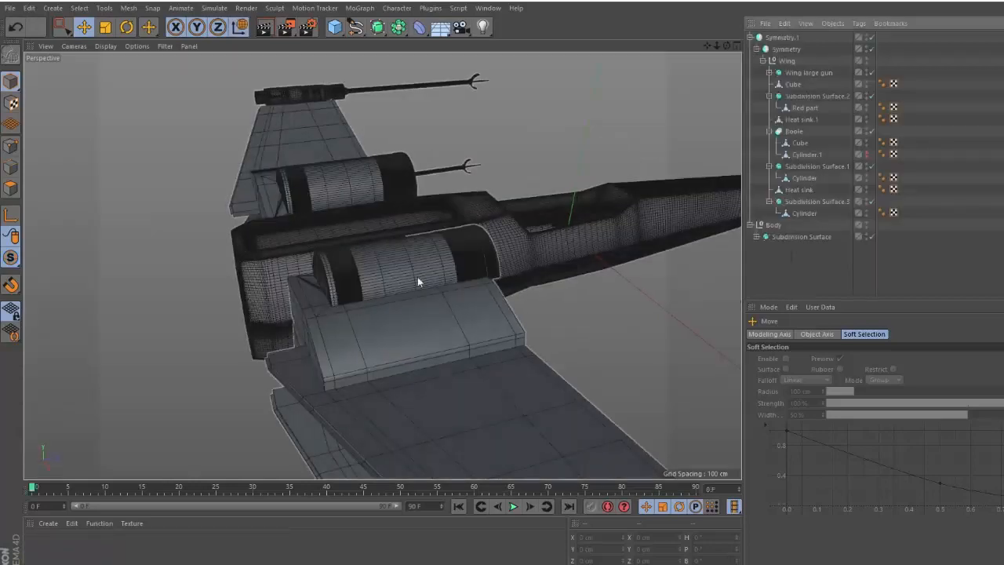
left_click_drag(417, 280, 352, 251, "alt")
- Switch to the photo viewer to study the motors in X-wing_SWB.png, and compare them with the unfinished model's engines
key("alt+Tab")
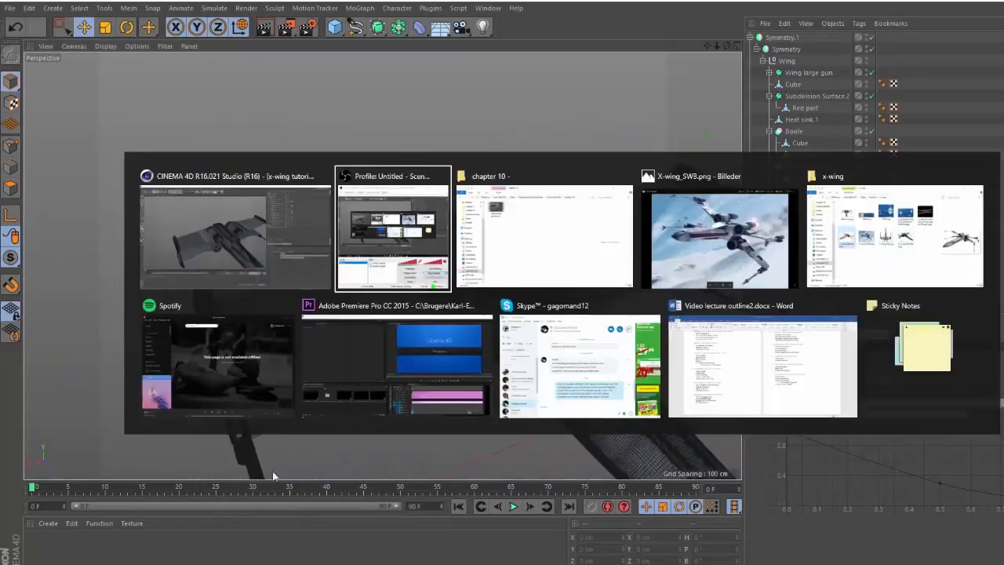
key("alt+Tab")
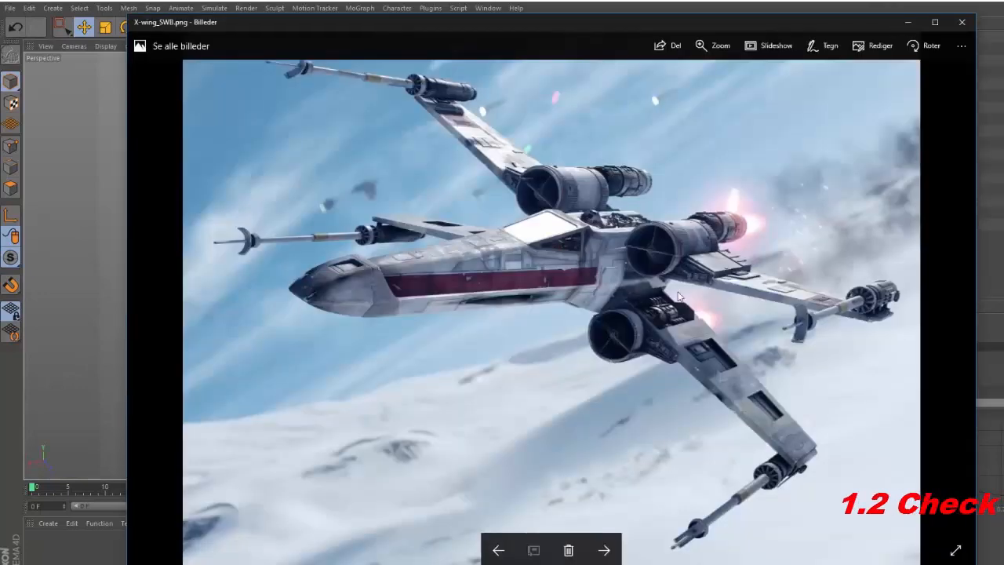
left_click(604, 551)
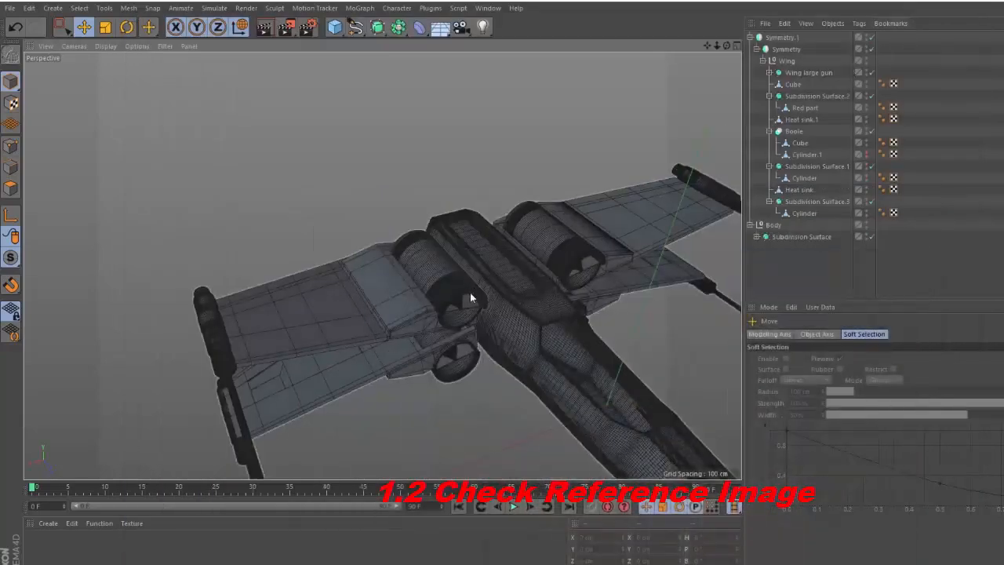
left_click_drag(469, 292, 375, 228, "alt")
- Browse the X-wing reference photos, blueprints and rear render in the photo viewer for the shape of the rear motors
key("alt+Tab")
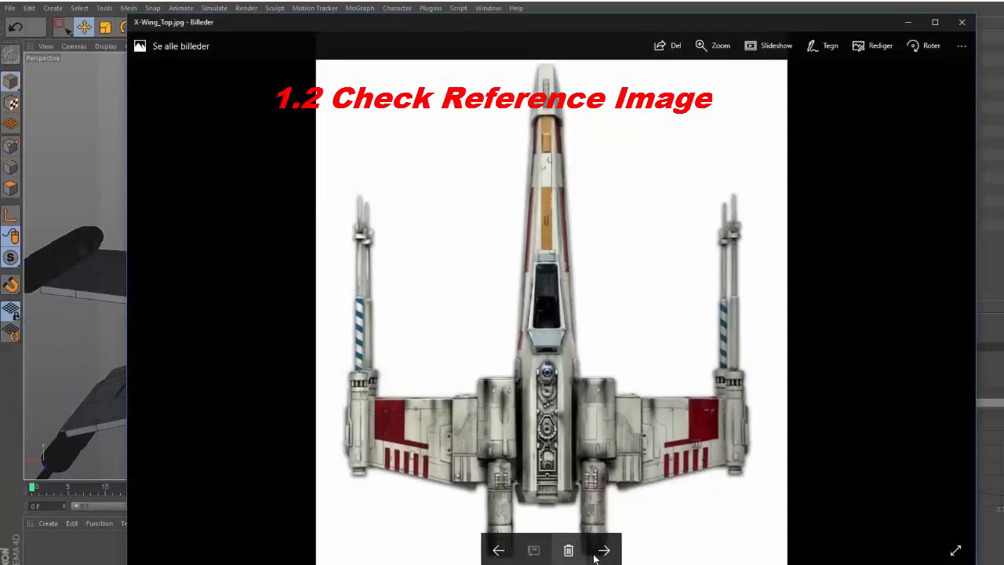
left_click(605, 551)
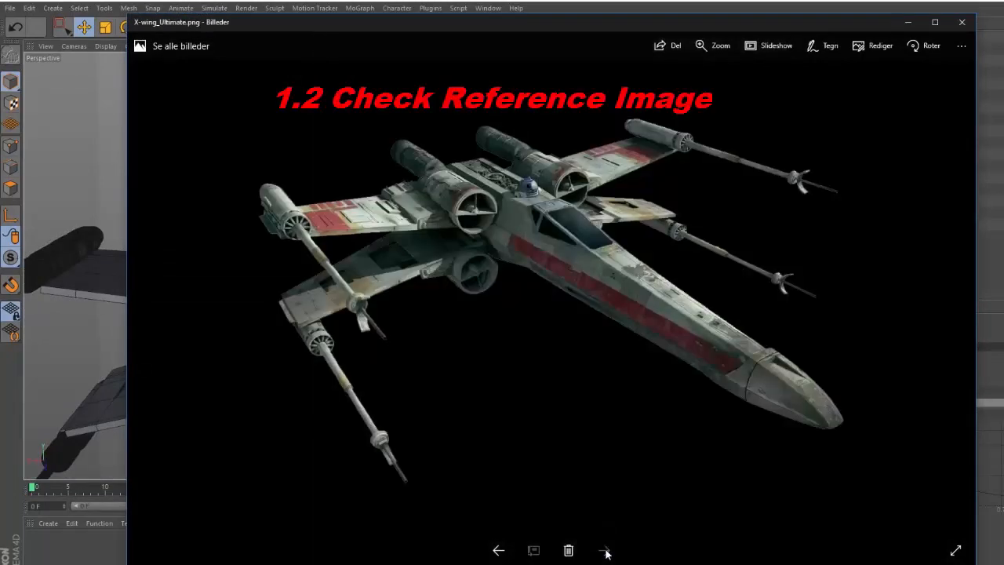
left_click(499, 550)
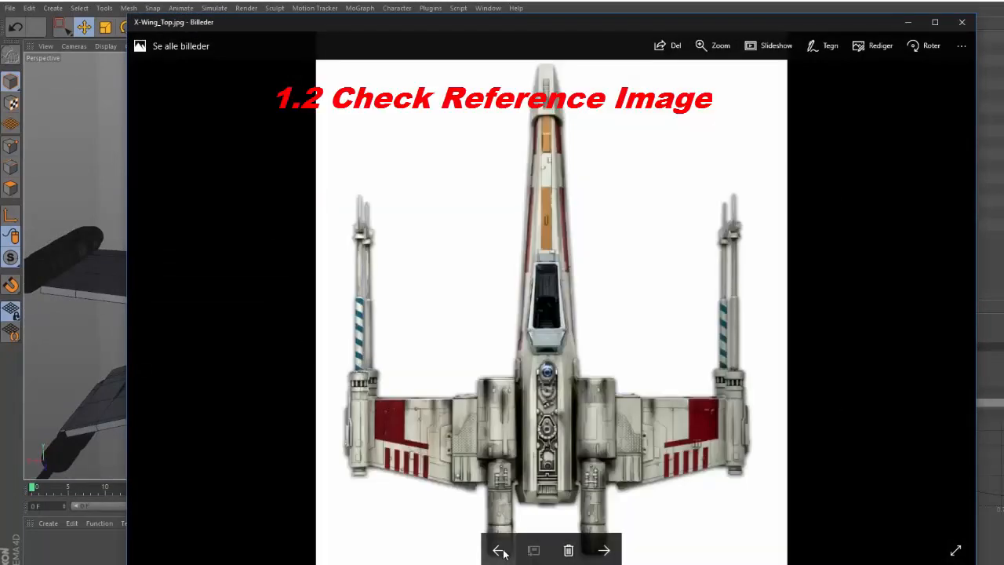
left_click(499, 550)
left_click(498, 551)
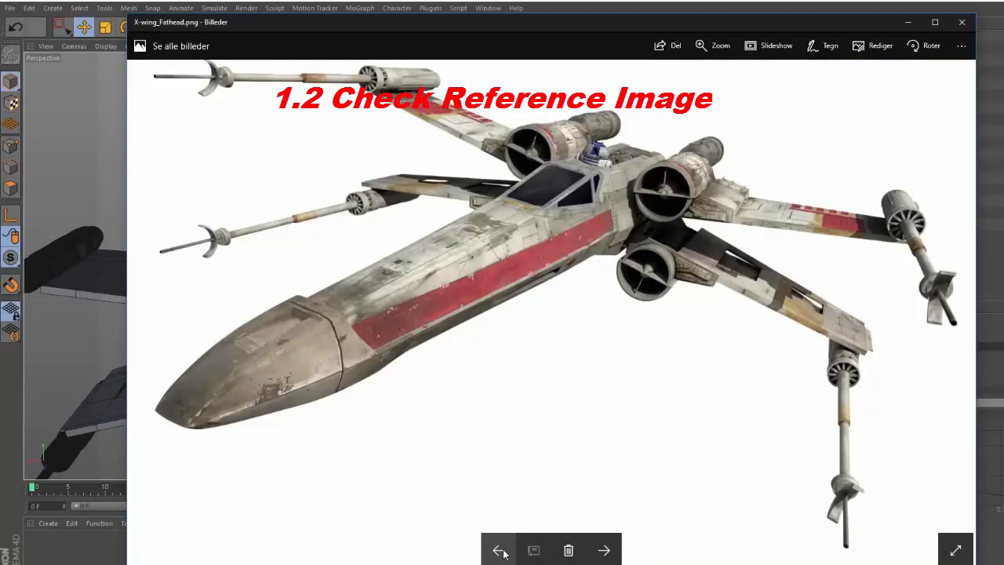
left_click(499, 550)
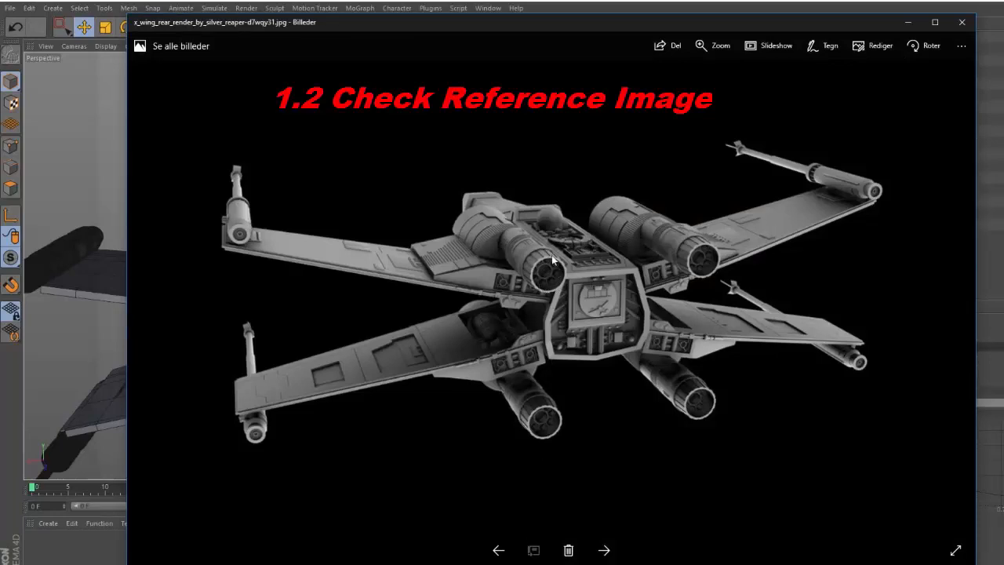
left_click(497, 551)
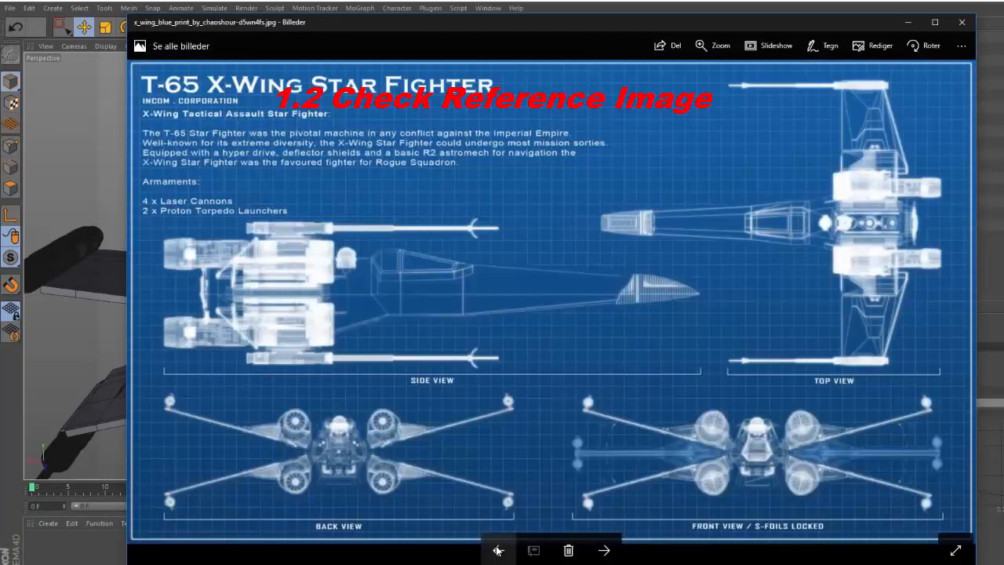
left_click(497, 551)
left_click(497, 551)
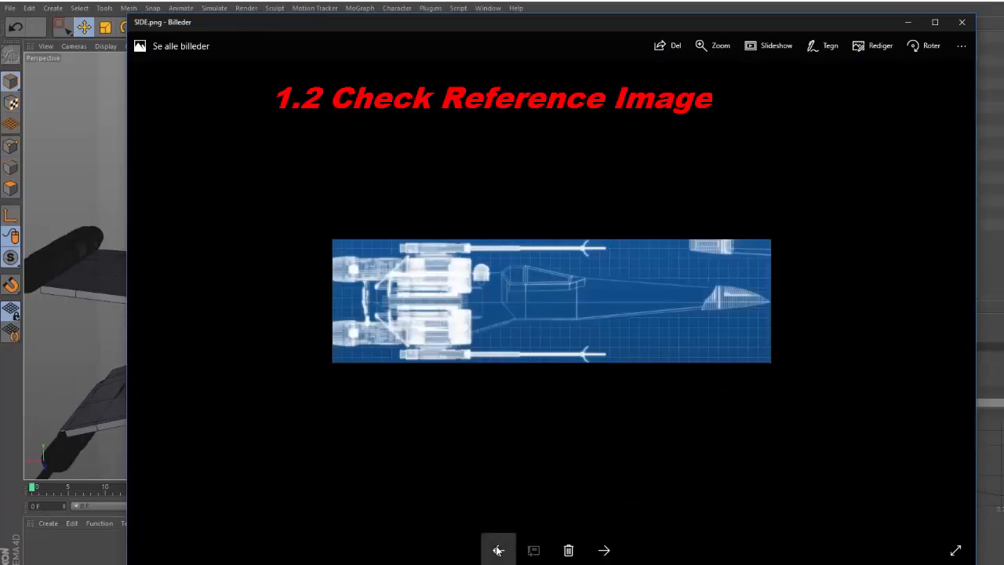
left_click(497, 550)
left_click(602, 551)
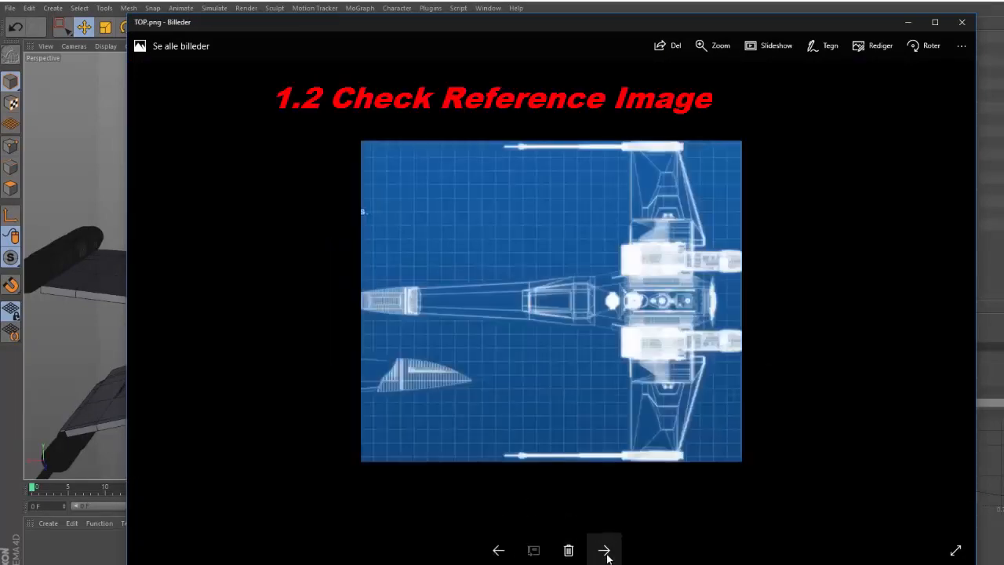
left_click(602, 551)
left_click(604, 549)
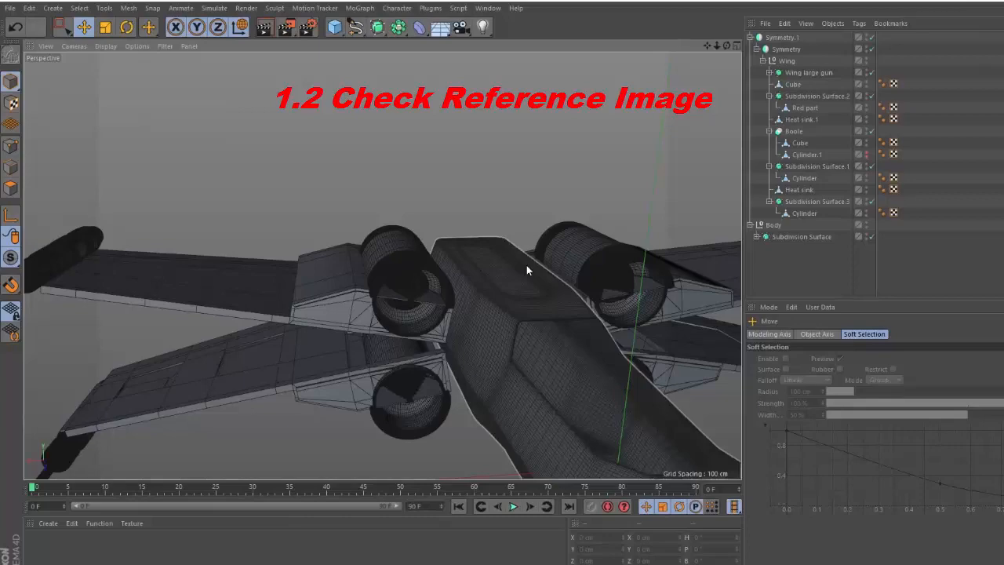
- Add a cylinder primitive to the x-wing tutorial project in Cinema 4D
left_click_drag(526, 265, 423, 251, "alt")
left_click(334, 25)
left_click(513, 40)
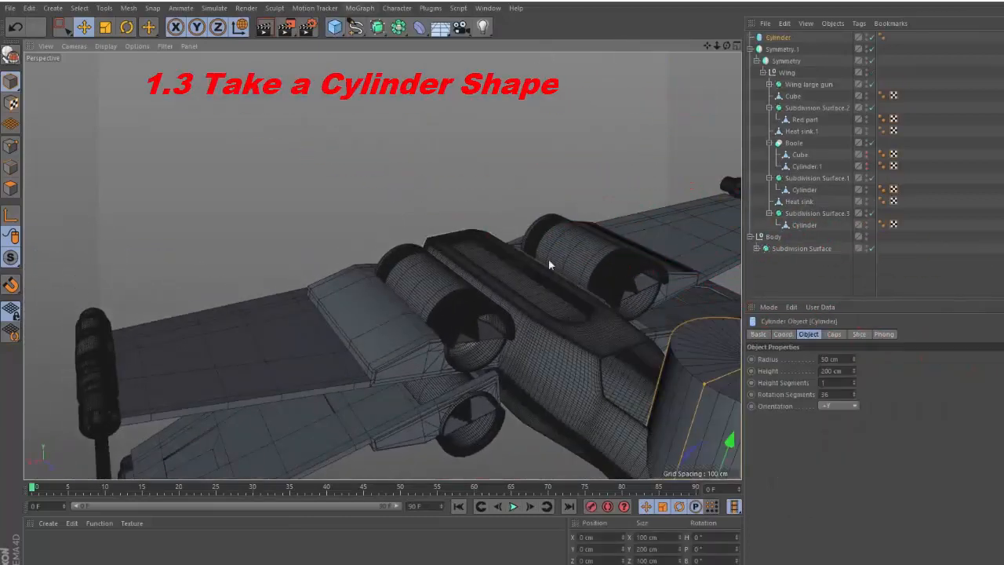
- Pitch the cylinder to -90°, scale its diameter to about 54 cm and move it behind the engine housings
scroll(525, 325, "down", 3)
left_click_drag(525, 326, 538, 327, "alt")
key("r")
left_click_drag(565, 369, 473, 300)
key("e")
left_click_drag(370, 291, 389, 291)
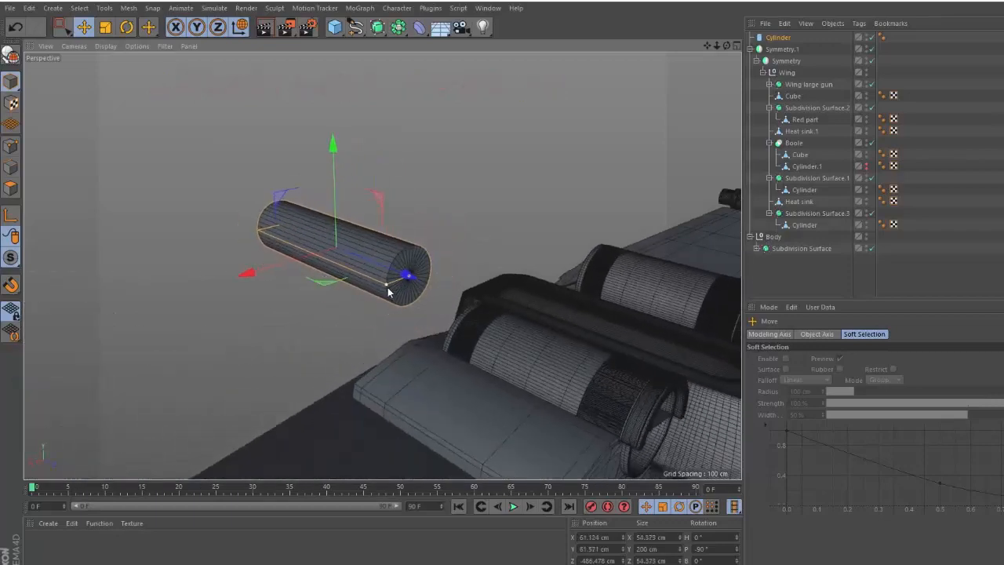
- In the top view, fit the cylinder to the blueprint's rear motor tube, about 46 cm in diameter and 131 cm long
middle_click(387, 291)
middle_click(582, 212)
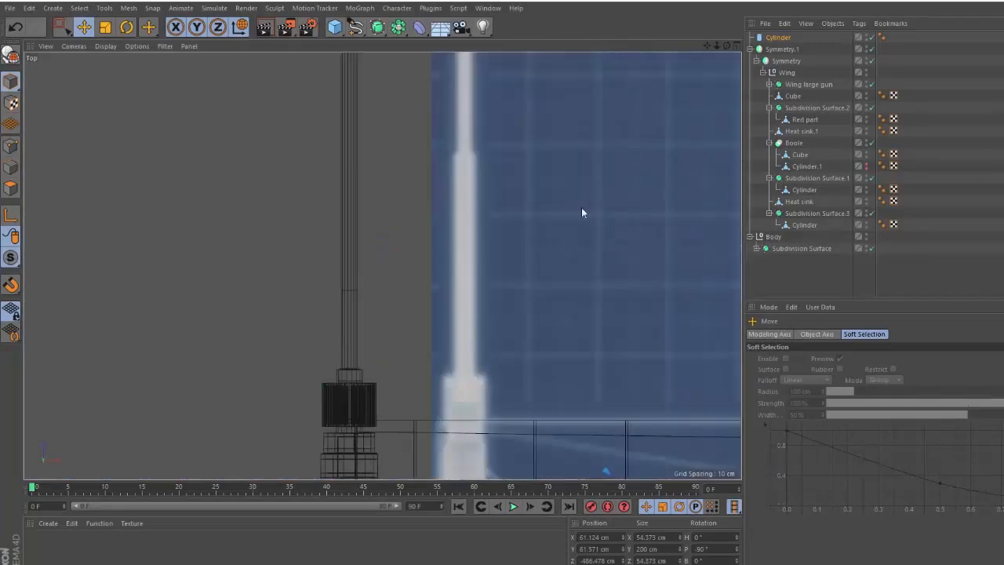
scroll(581, 212, "down", 5)
middle_click_drag(518, 298, 468, 285, "alt")
scroll(468, 285, "up", 5)
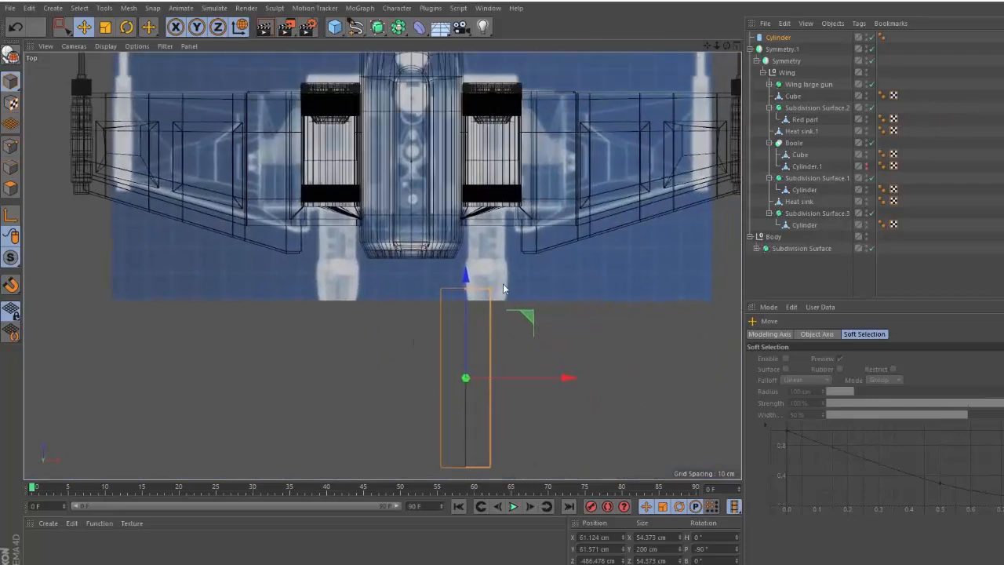
left_click_drag(525, 321, 544, 222)
scroll(540, 152, "up", 5)
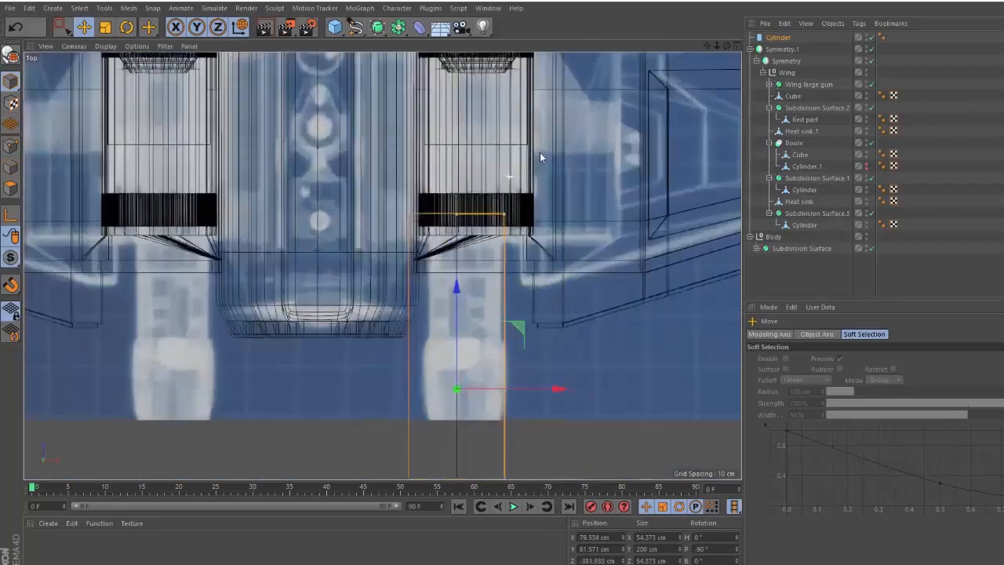
scroll(533, 228, "down", 6)
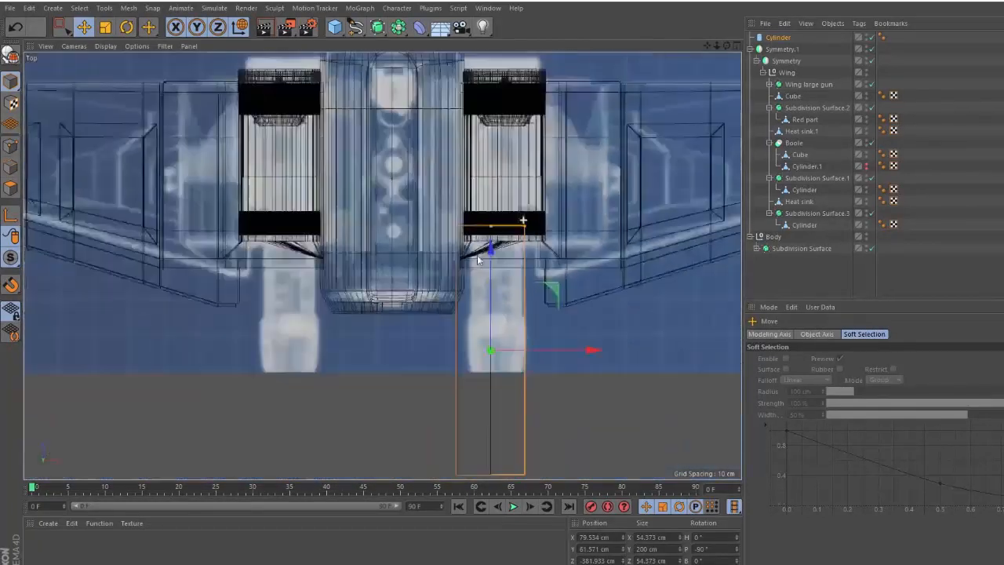
left_click_drag(562, 246, 564, 208)
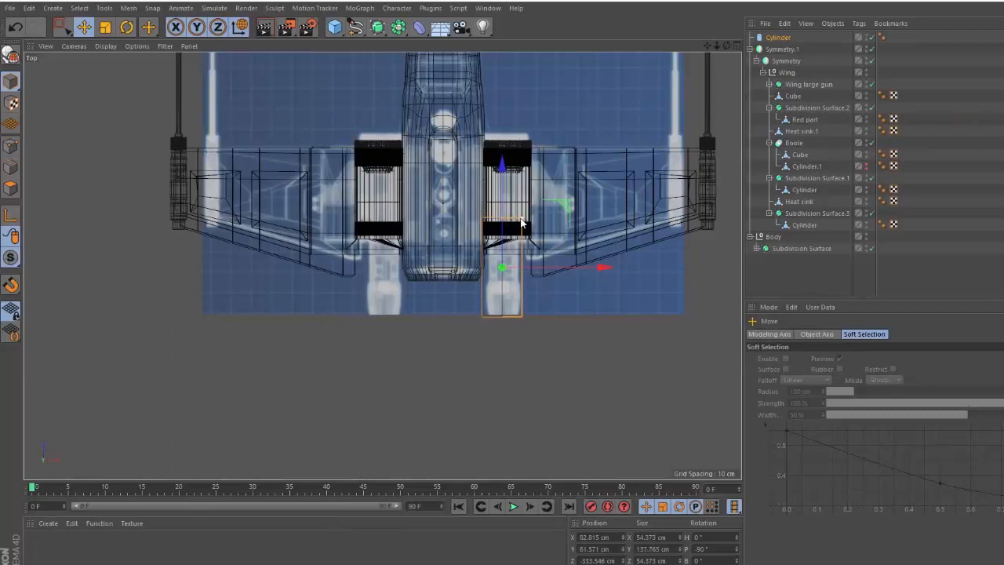
left_click_drag(518, 223, 560, 232)
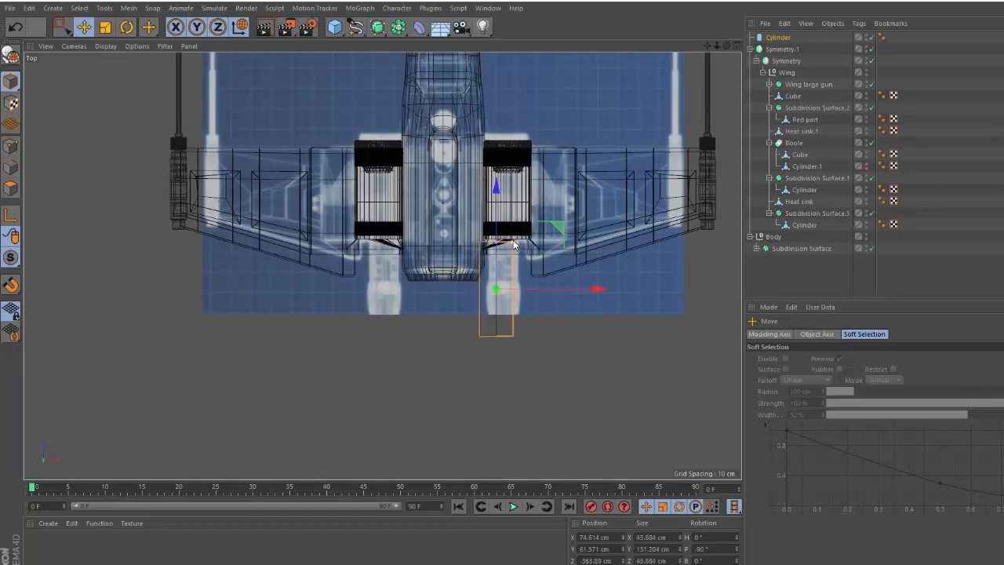
- In the perspective view, centre the cylinder on the upper engine housing, at about X 80 cm and Y 63 cm
middle_click(513, 244)
middle_click(334, 177)
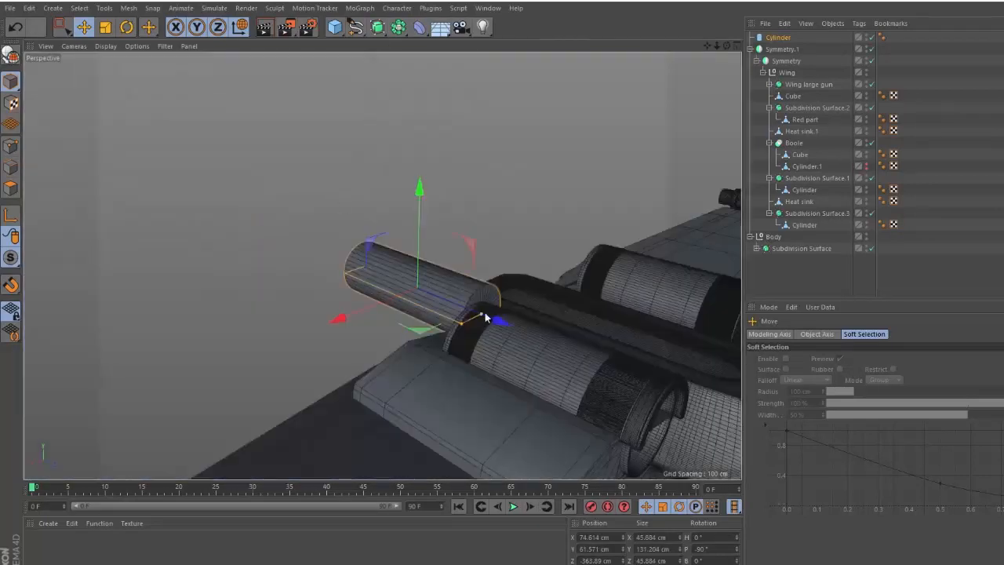
left_click_drag(485, 312, 472, 241, "alt")
left_click(609, 224)
left_click(472, 240)
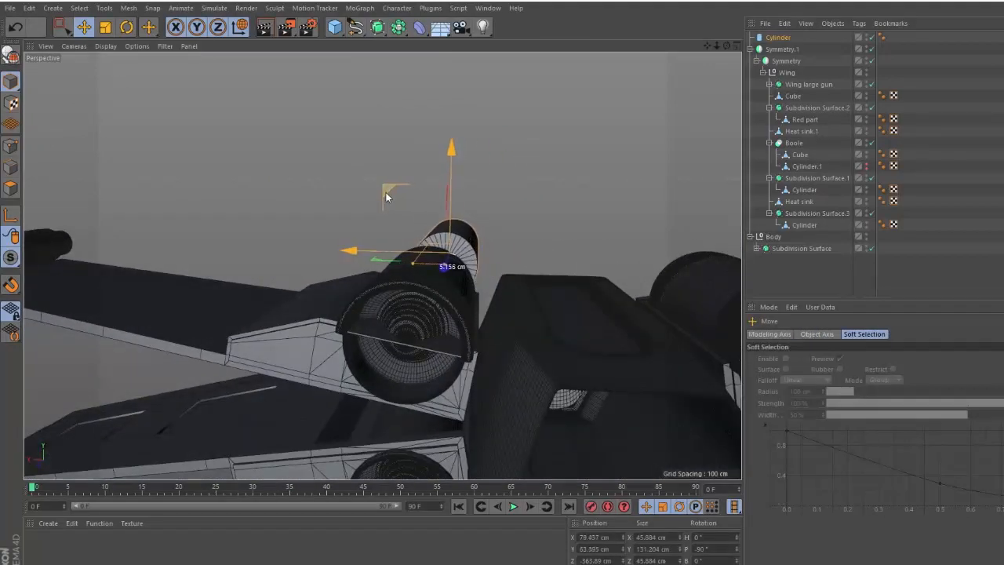
left_click_drag(393, 222, 672, 246, "alt")
- Compare the cylinder's placement with the motors in the X-wing rear render, and inspect it from above in Cinema 4D
key("alt+Tab")
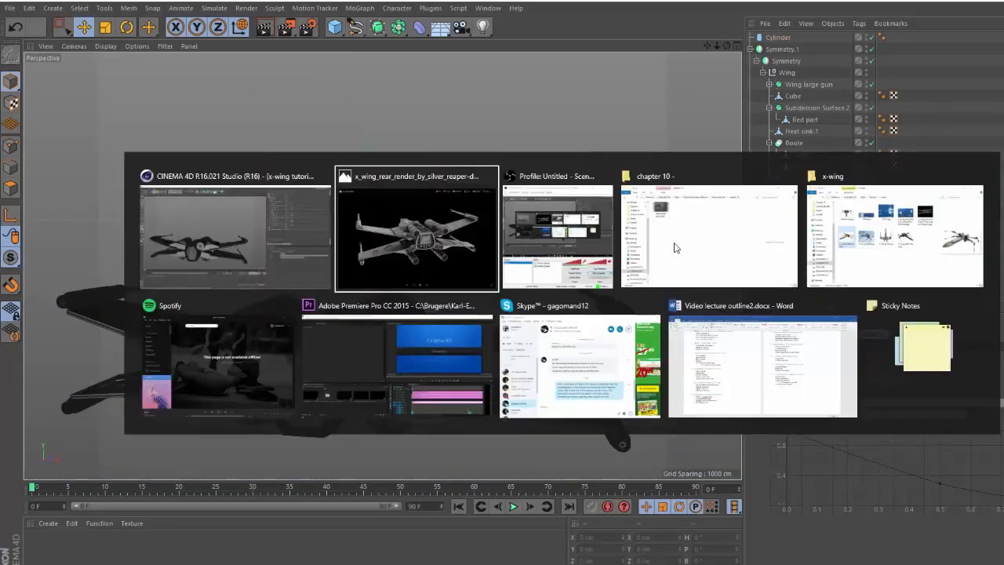
key("alt+Tab")
left_click_drag(480, 292, 367, 263, "alt")
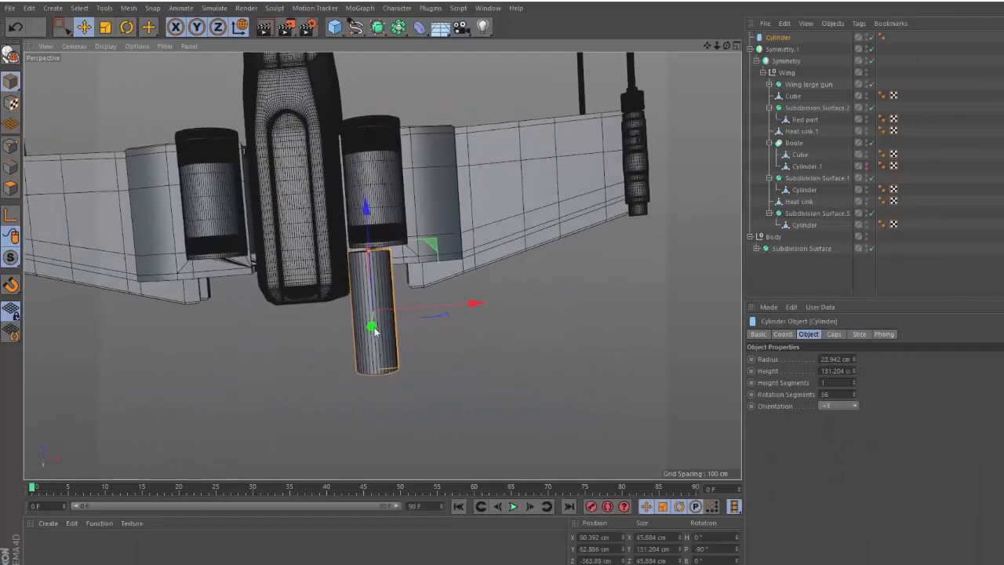
- Move the cylinder forward to about Z -359.5 cm and convert it to an editable polygon object, ready for point editing
key("alt+Tab")
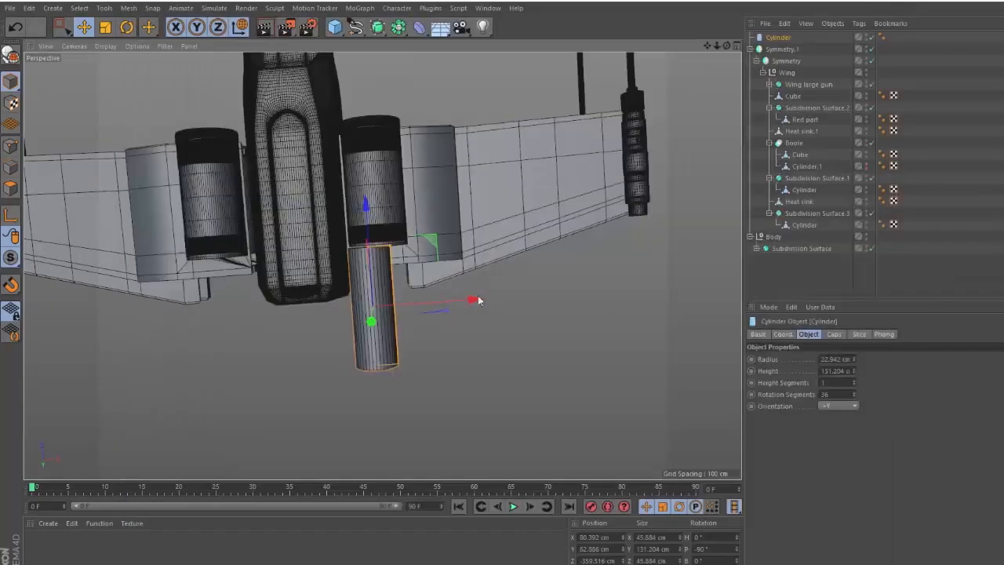
scroll(513, 222, "up", 5)
left_click_drag(512, 222, 555, 268, "alt")
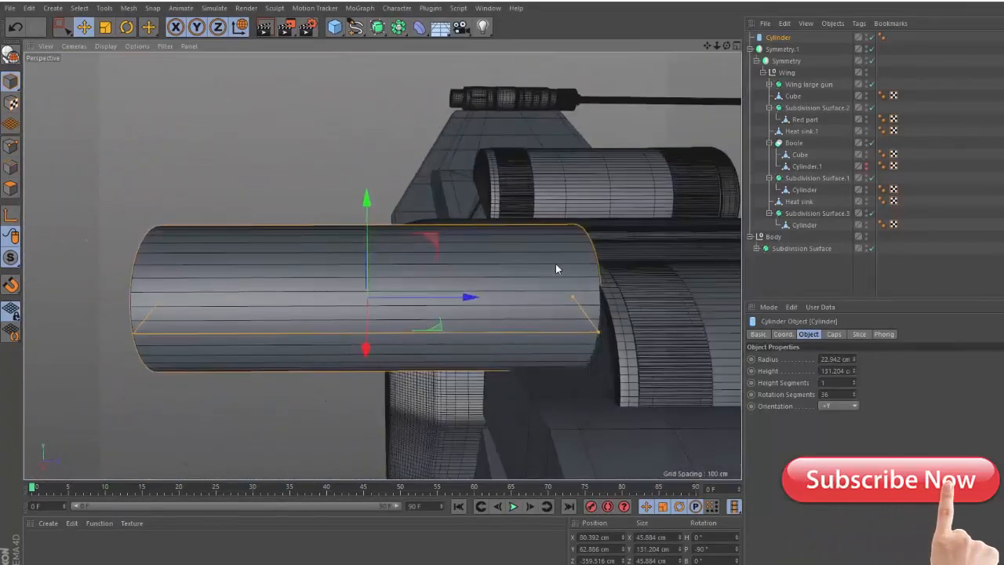
key("c")
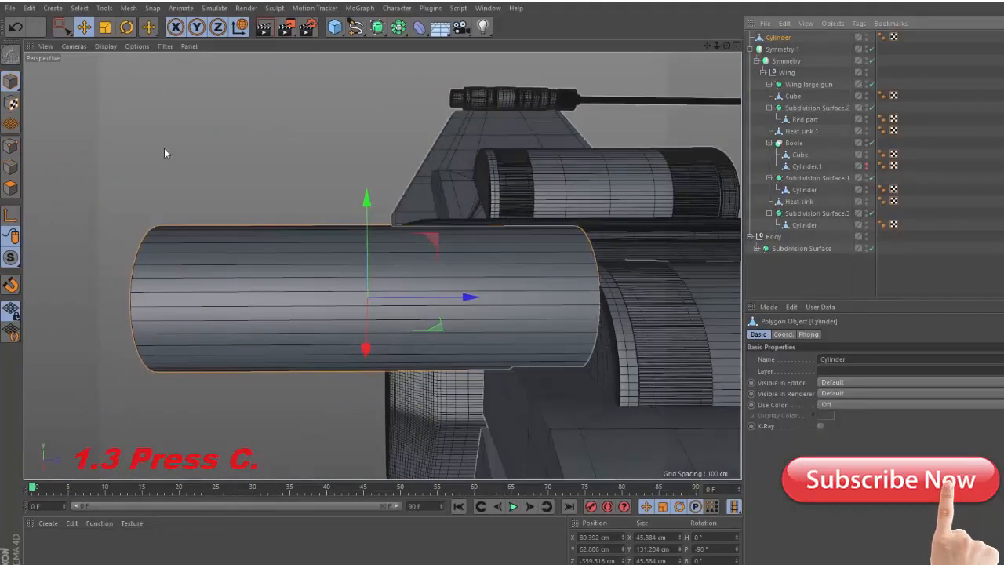
left_click(11, 147)
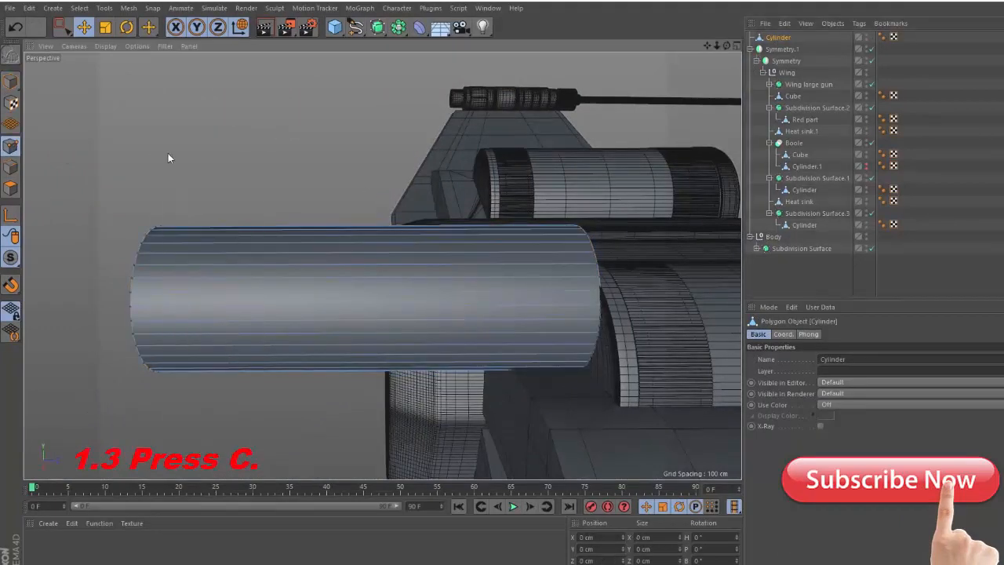
- Examine the motor's collar and rear section in the X-wing rear render and the top-view blueprint against the cylinder
left_click_drag(483, 274, 393, 302, "alt")
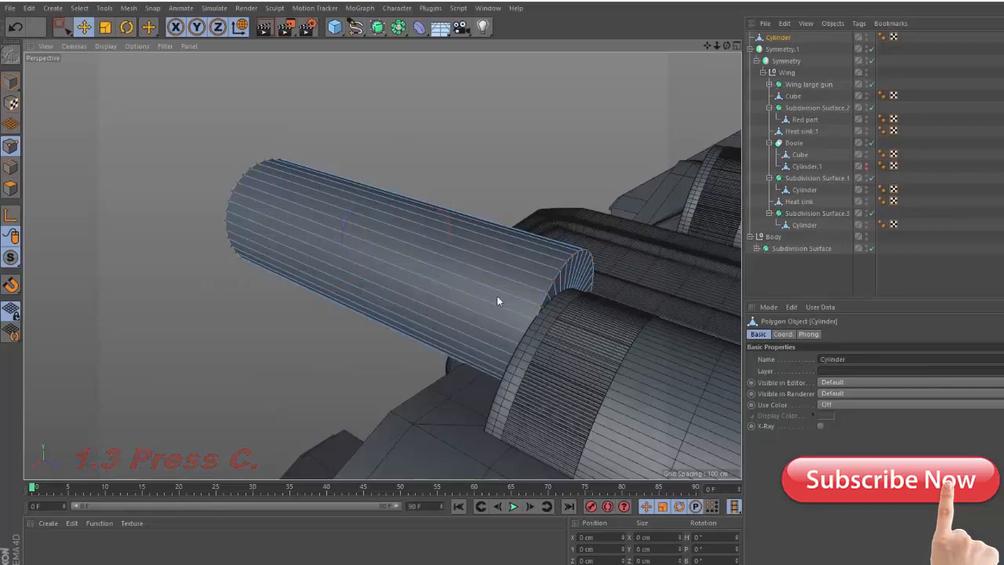
right_click_drag(496, 300, 537, 295, "alt")
key("alt+Tab")
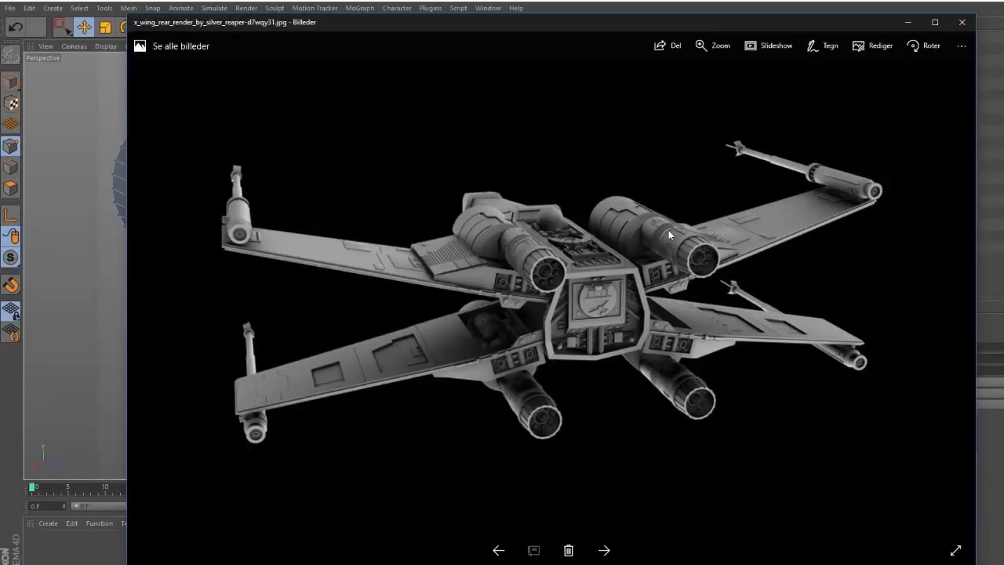
key("alt+Tab")
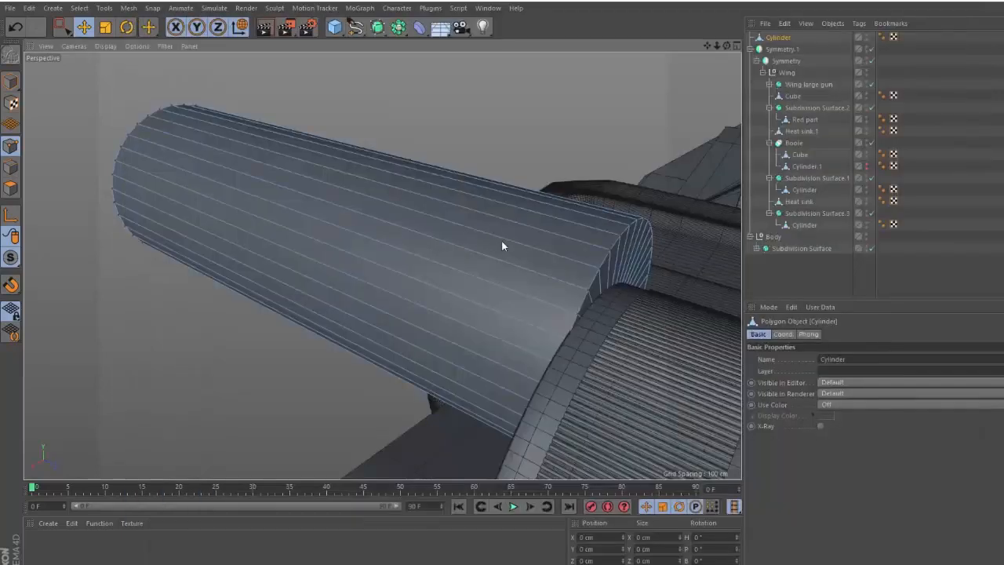
left_click_drag(425, 214, 499, 232, "alt")
middle_click(479, 209)
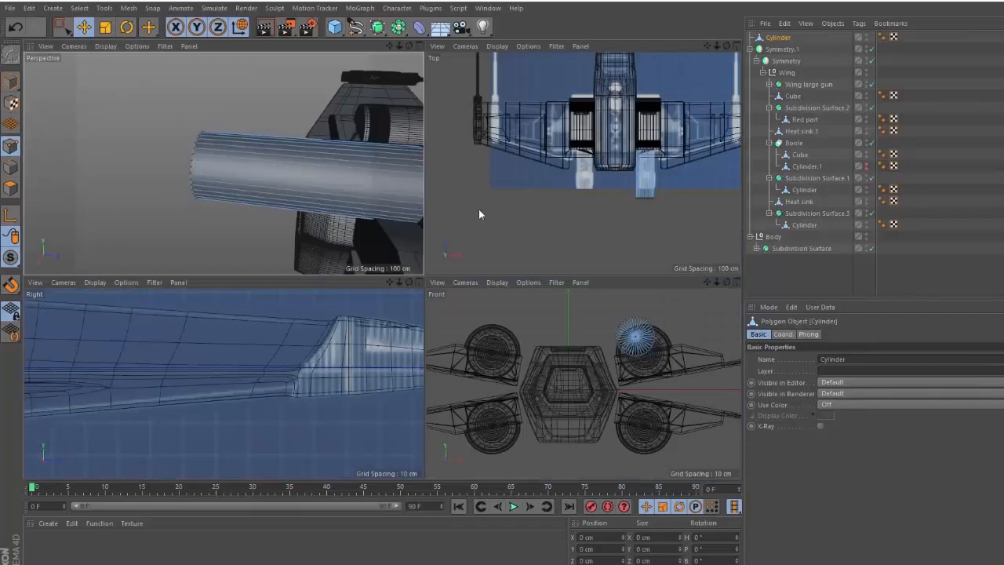
middle_click(578, 202)
scroll(563, 296, "up", 6)
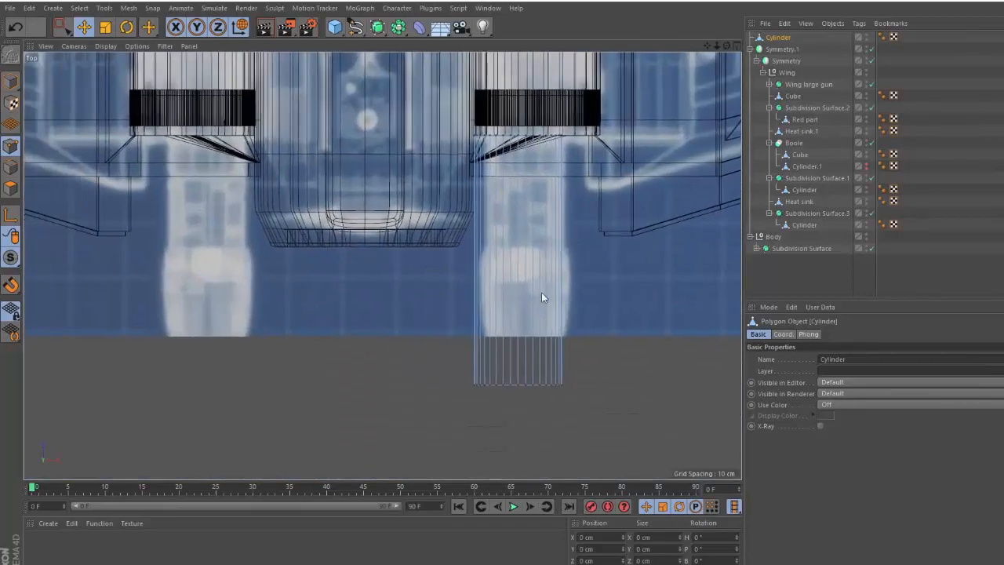
scroll(478, 255, "down", 2)
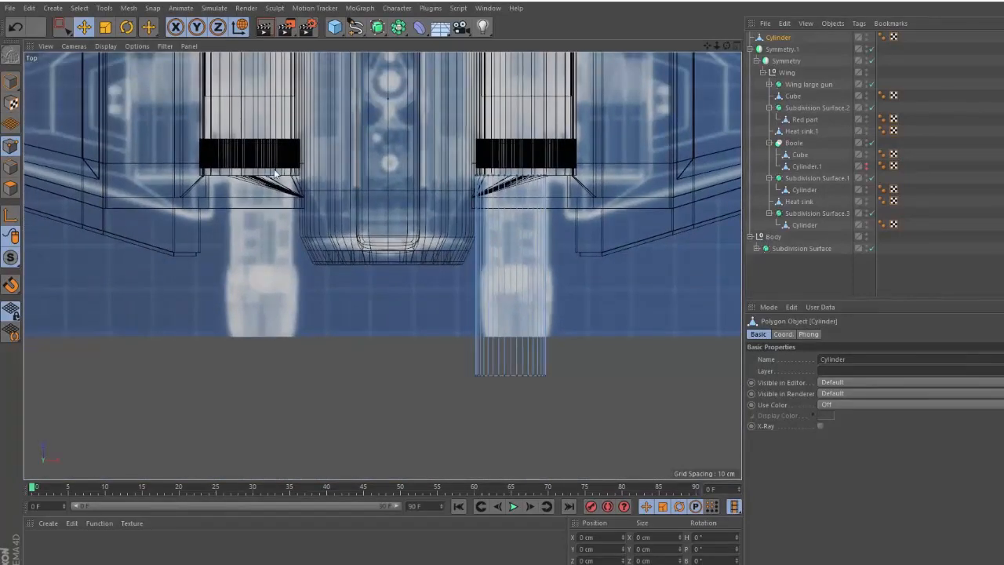
middle_click(482, 299)
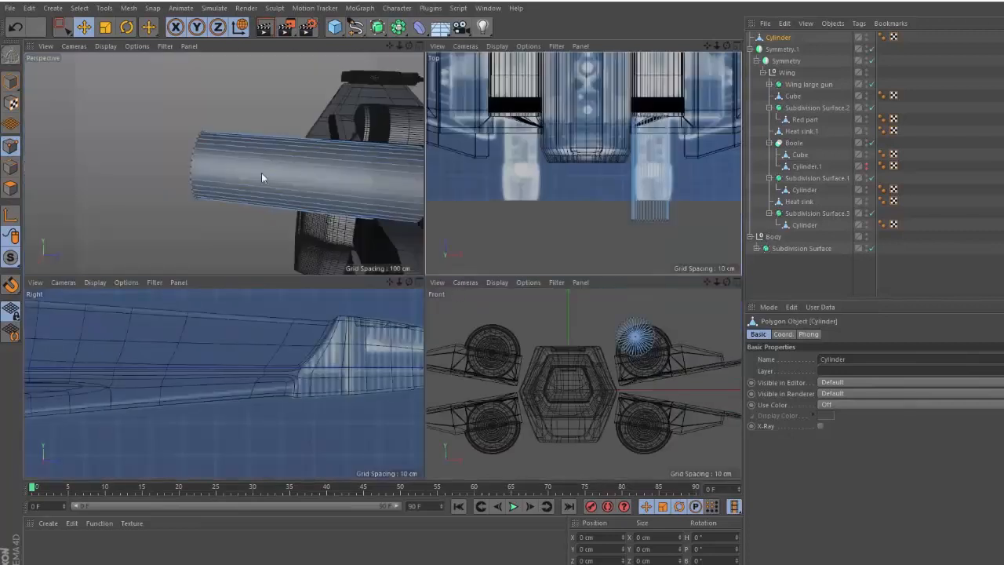
middle_click(261, 173)
- Knife two closely spaced loop cuts around the rear part of the cylinder to outline a narrow collar band
key("k")
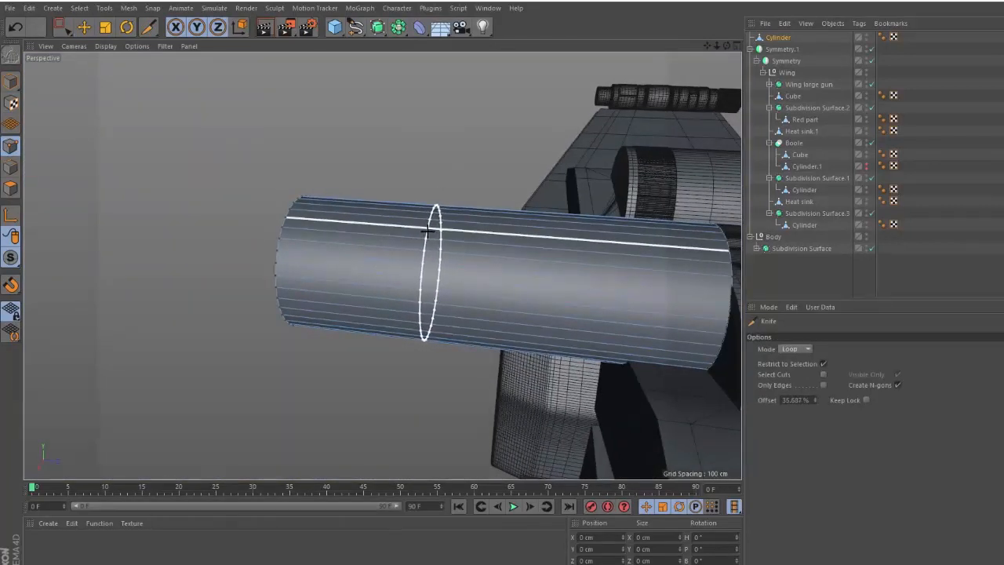
left_click(428, 229)
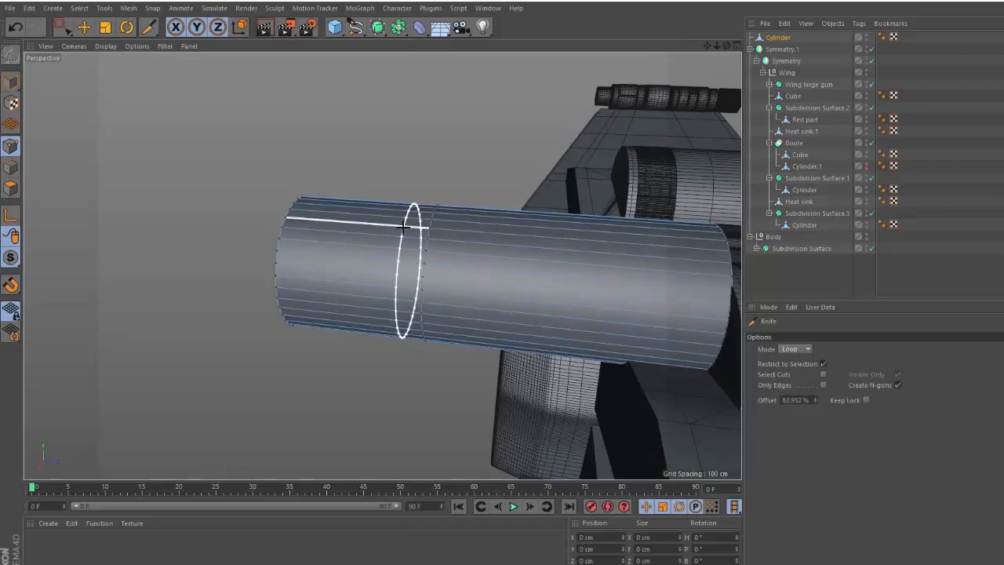
left_click(402, 227)
- Select the polygon loops of the narrow band and the section behind it, and extrude them outward by 4.6 cm
middle_click_drag(369, 226, 401, 242, "alt")
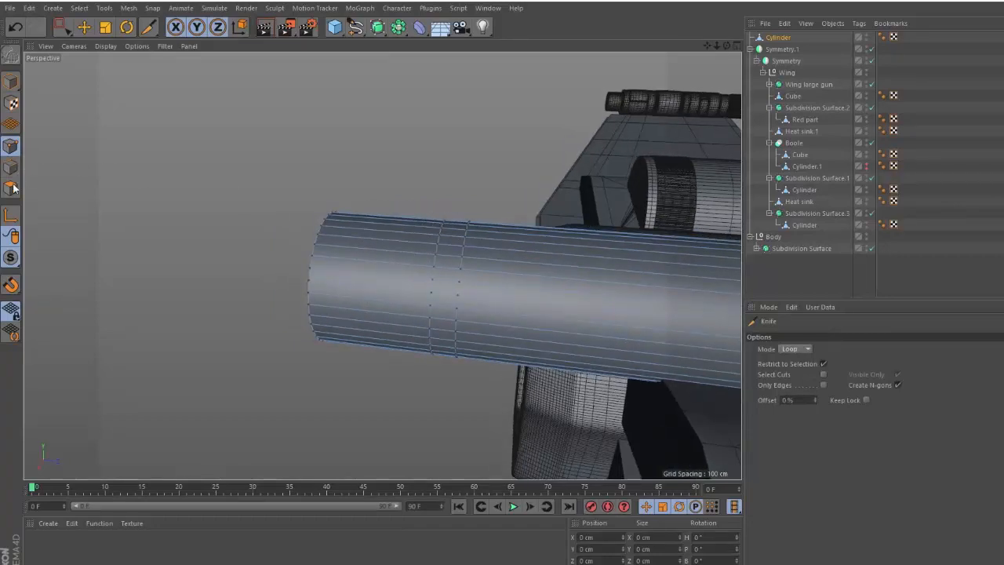
key("u")
key("l")
left_click(448, 260)
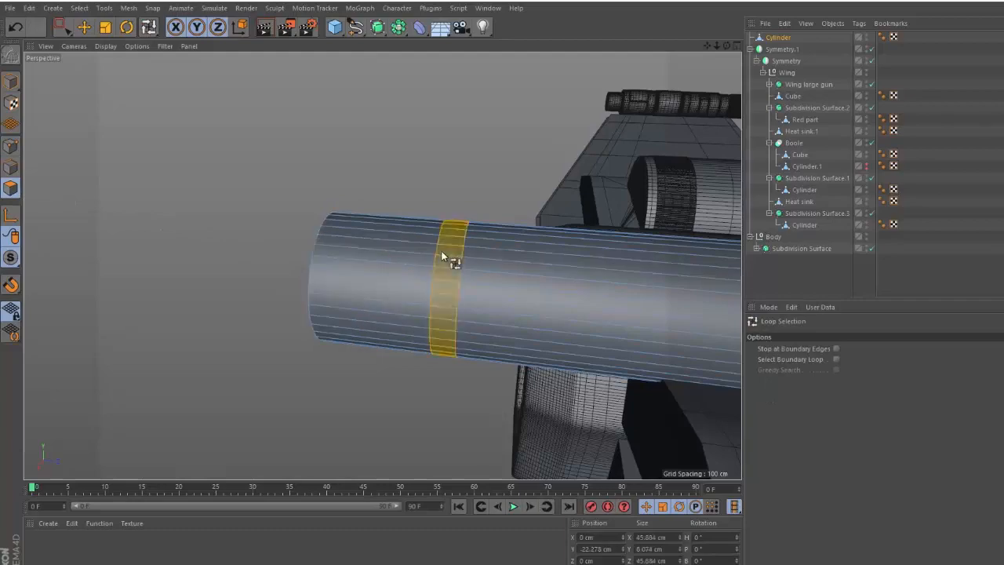
left_click(408, 253, "shift")
left_click_drag(407, 253, 517, 342, "alt")
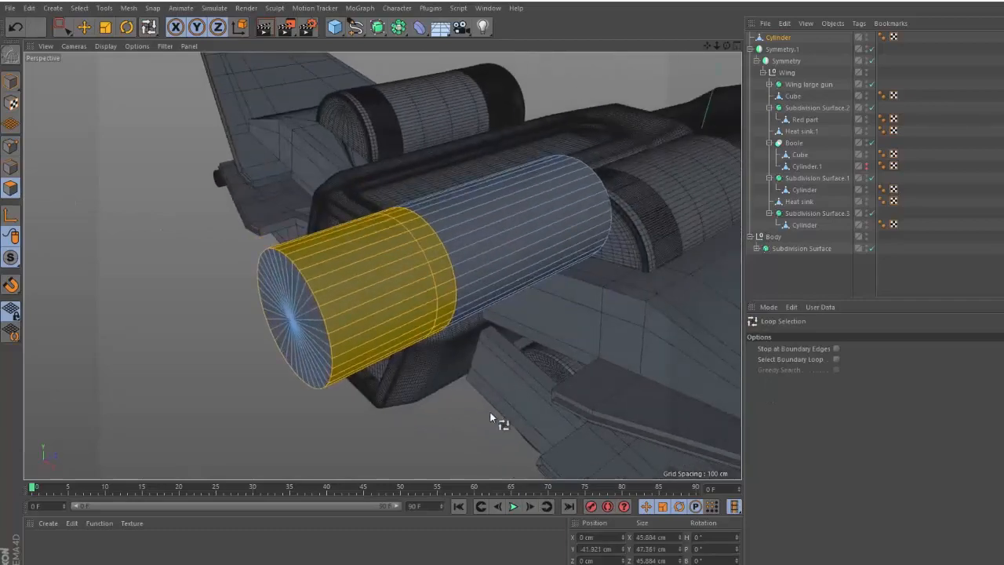
key("d")
left_click_drag(462, 439, 206, 275)
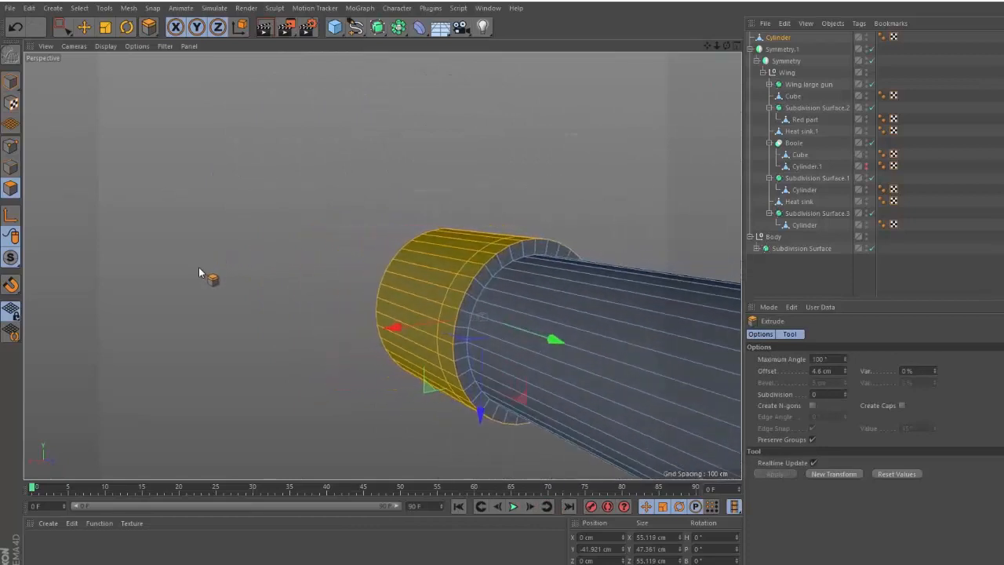
- Scale the extruded rear section down to about 52.5 cm in diameter, keeping its length
key("t")
left_click_drag(426, 390, 306, 239)
key("e")
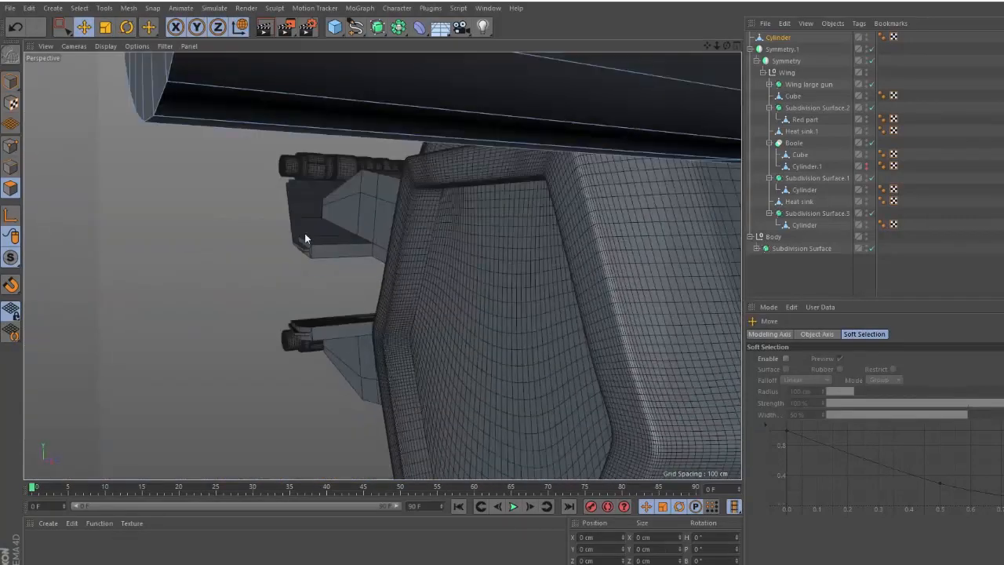
- Knife an extra loop cut into the extruded section just behind the collar band's rear edge
right_click_drag(315, 218, 245, 254, "alt")
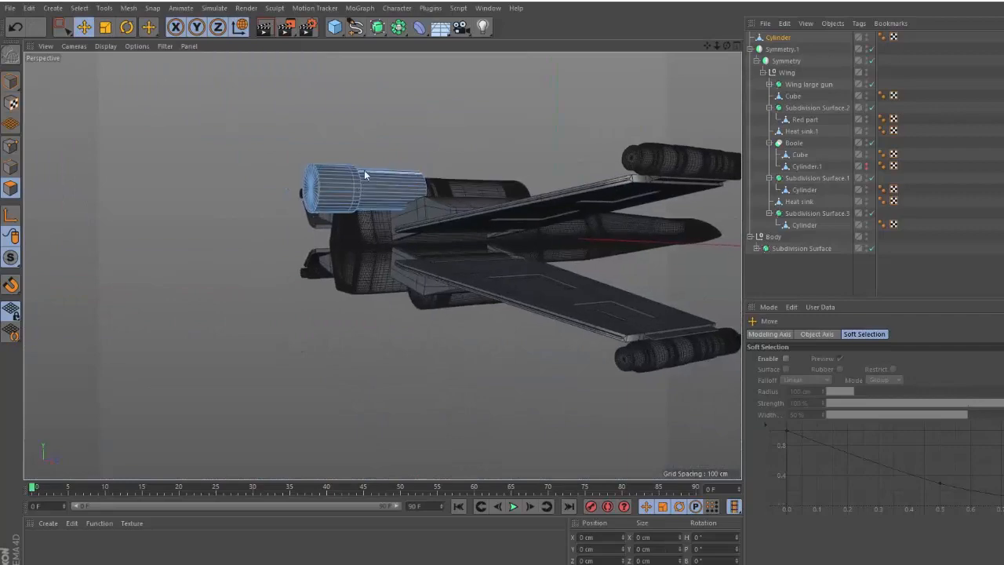
right_click_drag(364, 170, 545, 149, "alt")
left_click_drag(214, 234, 192, 205, "alt")
key("k")
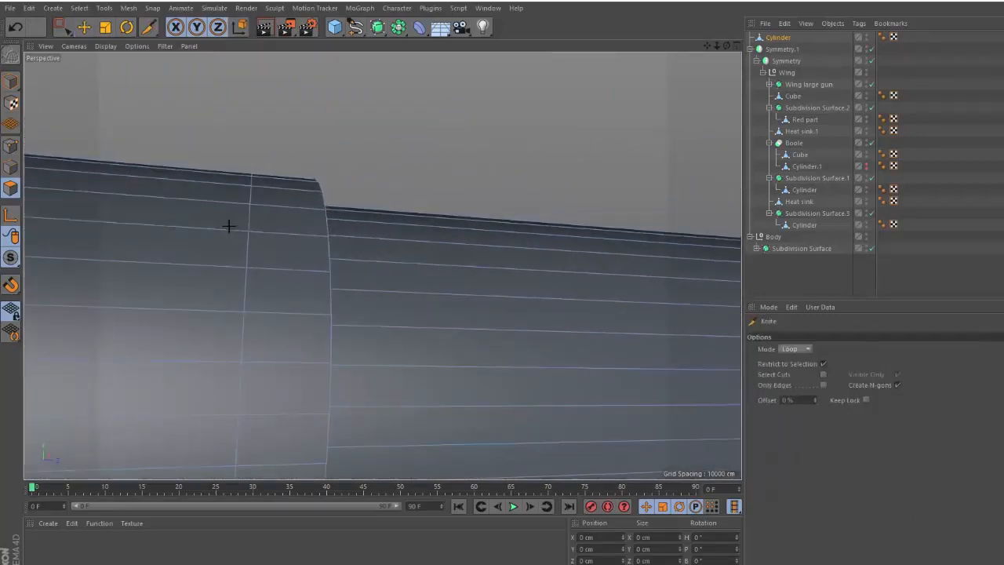
scroll(247, 235, "down", 4)
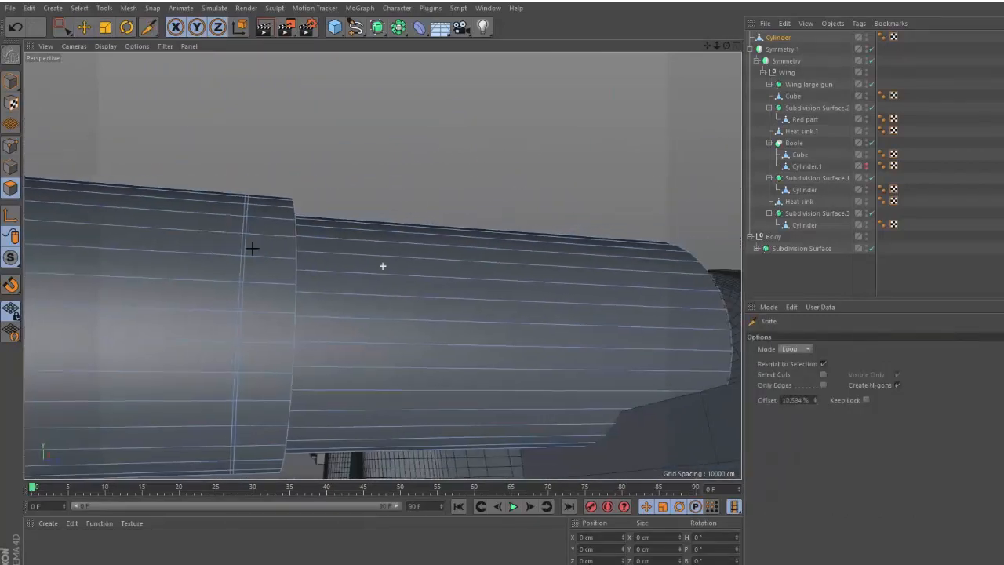
- Select the polygon loop behind the collar and, with the Y axis locked, scale its diameter down to about 47.9 cm
key("u")
key("l")
left_click(330, 245)
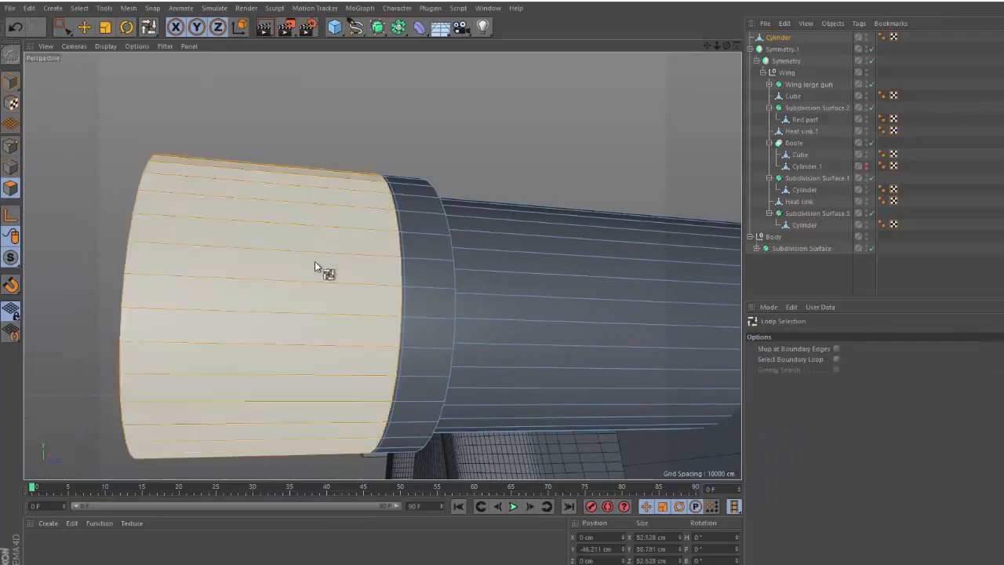
left_click_drag(314, 261, 349, 308, "alt")
key("t")
scroll(211, 249, "down", 1)
key("y")
left_click_drag(211, 247, 321, 273, "alt")
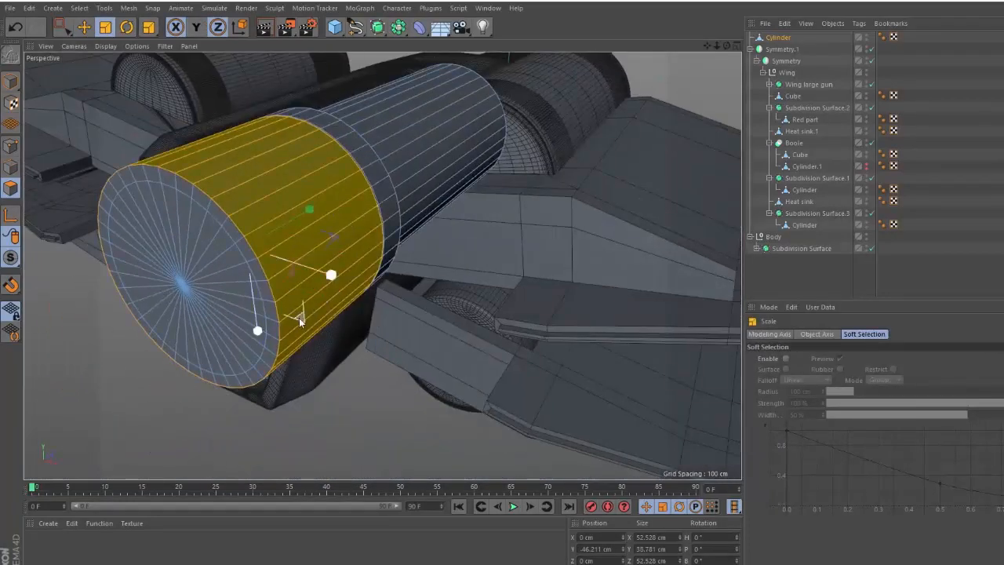
left_click_drag(299, 320, 247, 318)
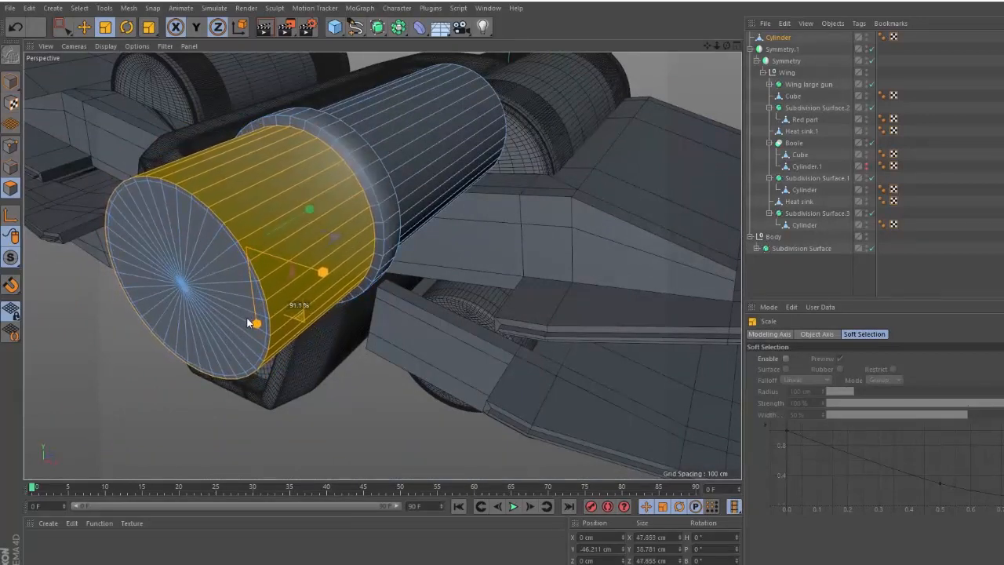
- Select the inner polygons of the rear end cap and shrink them towards the centre, leaving a wide outer ring
key("u")
key("l")
left_click(207, 252)
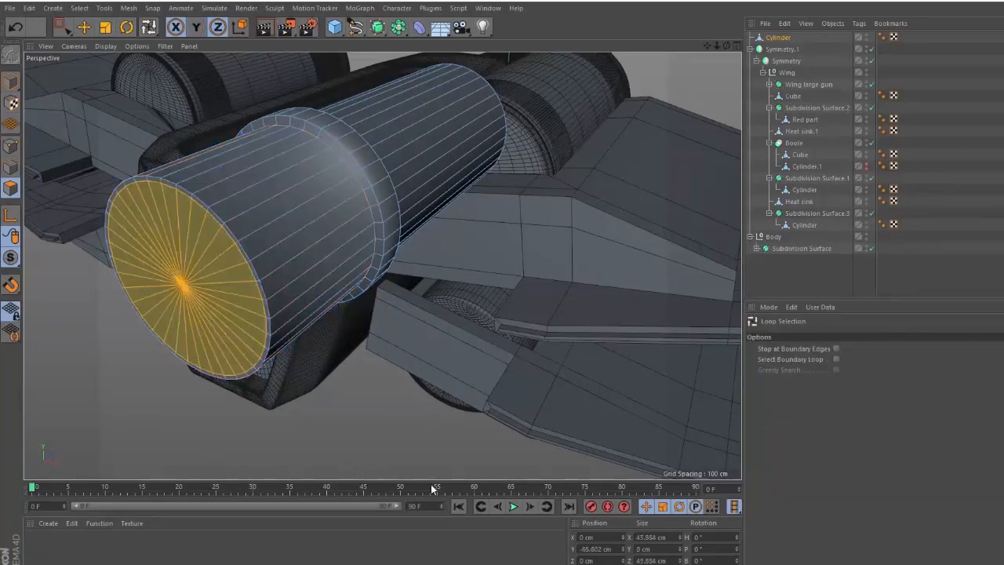
key("e")
left_click_drag(363, 420, 147, 414, "ctrl")
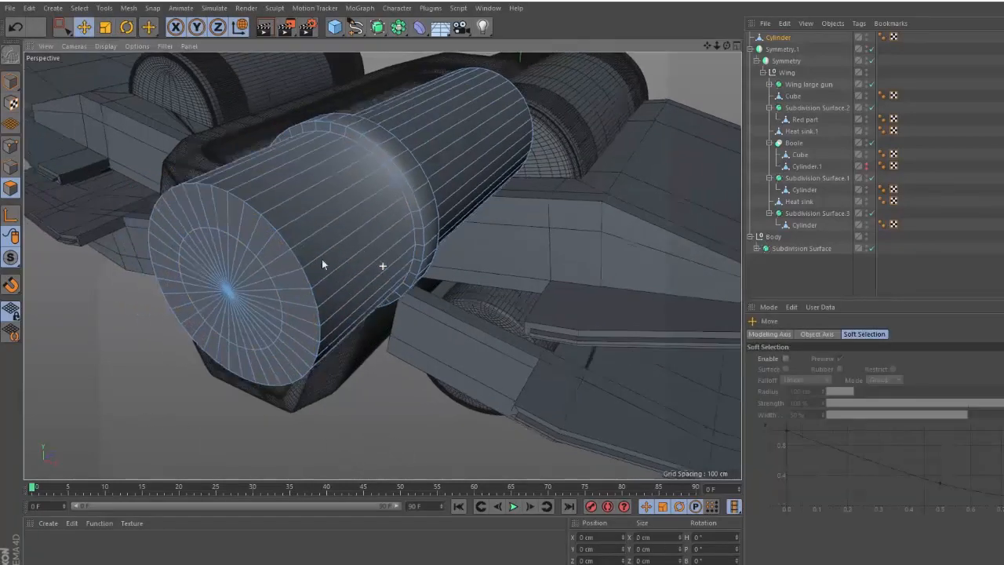
- Select the outer edge loop at the rear end and scale it down slightly to taper the rear section
left_click_drag(360, 254, 213, 204, "alt")
double_click(351, 249)
key("t")
key("e")
- Compare the tapered motor end and collar with the motors in the X-wing rear render
key("alt+Tab")
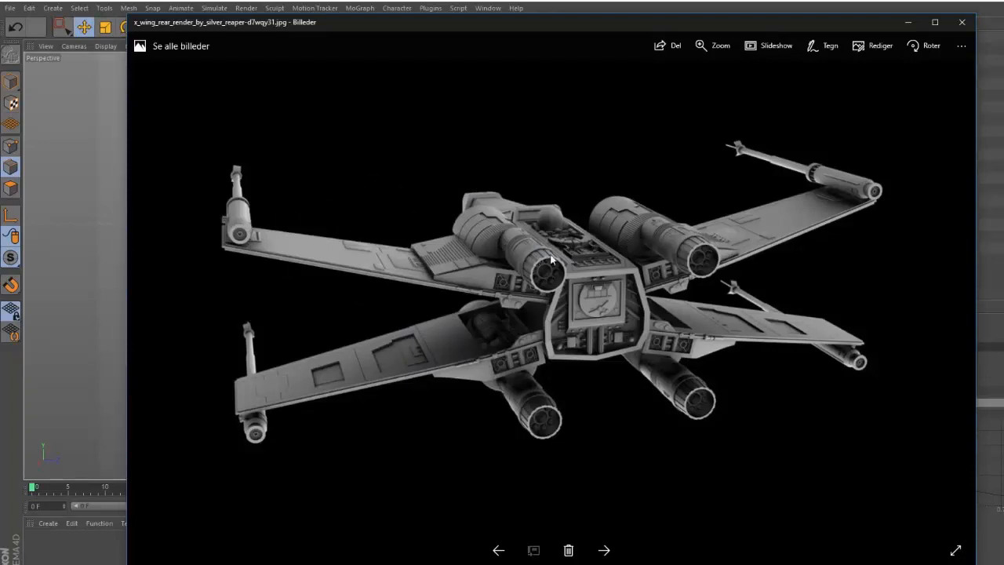
key("alt+Tab")
left_click_drag(415, 259, 402, 235, "alt")
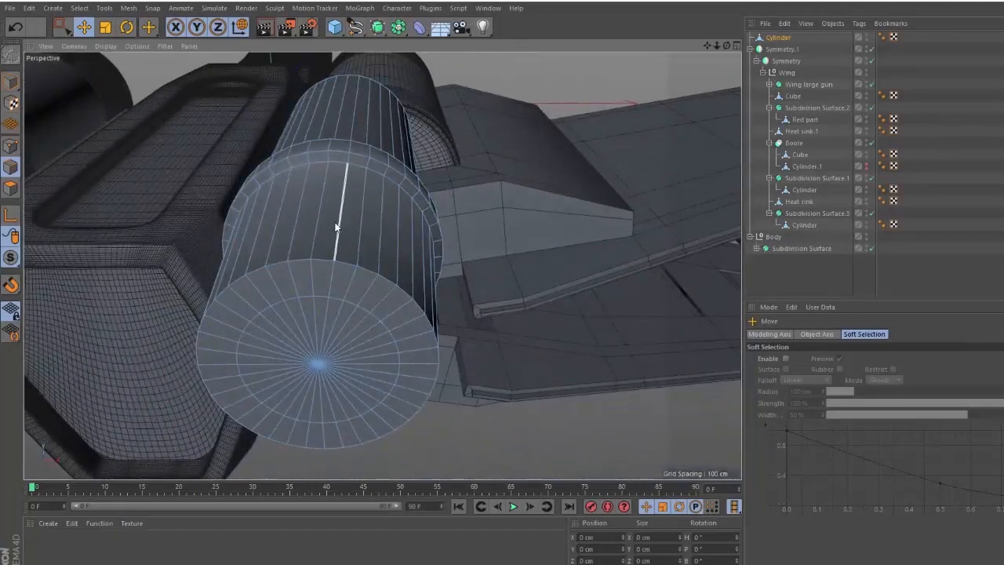
left_click_drag(350, 241, 359, 263, "alt")
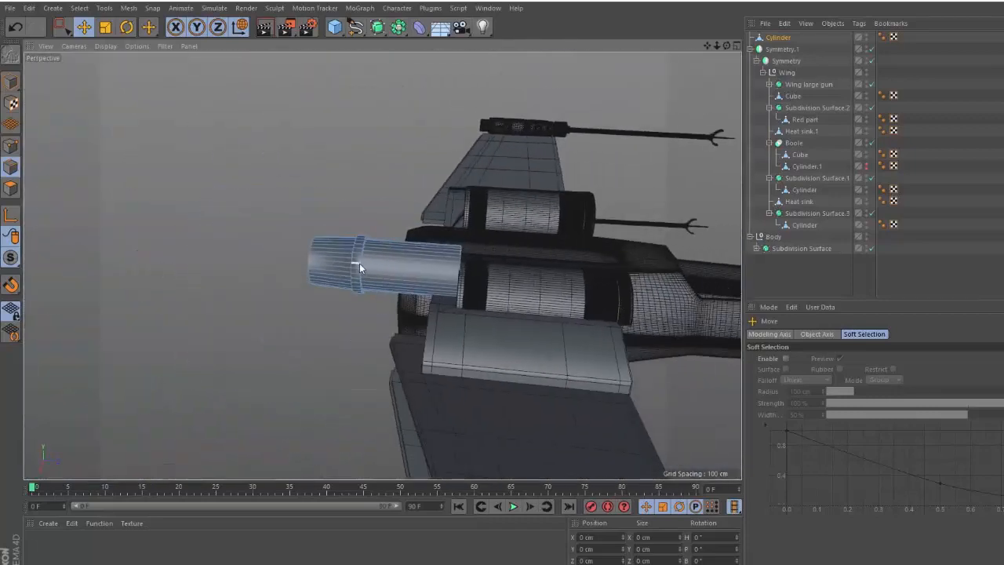
key("alt+Tab")
key("alt+Tab")
right_click_drag(343, 261, 472, 234, "alt")
left_click_drag(472, 235, 348, 207, "alt")
- Select the collar's outer polygon loop, scale its diameter down to about 51.2 cm and clear the selection
left_click_drag(444, 220, 548, 181, "alt")
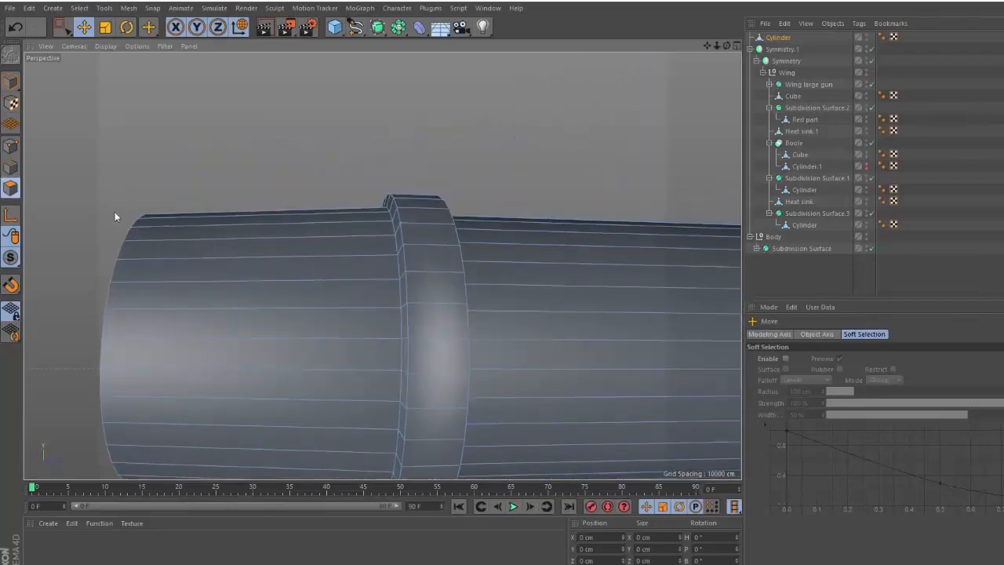
key("u")
key("l")
left_click(428, 258)
left_click_drag(421, 275, 529, 309, "alt")
key("t")
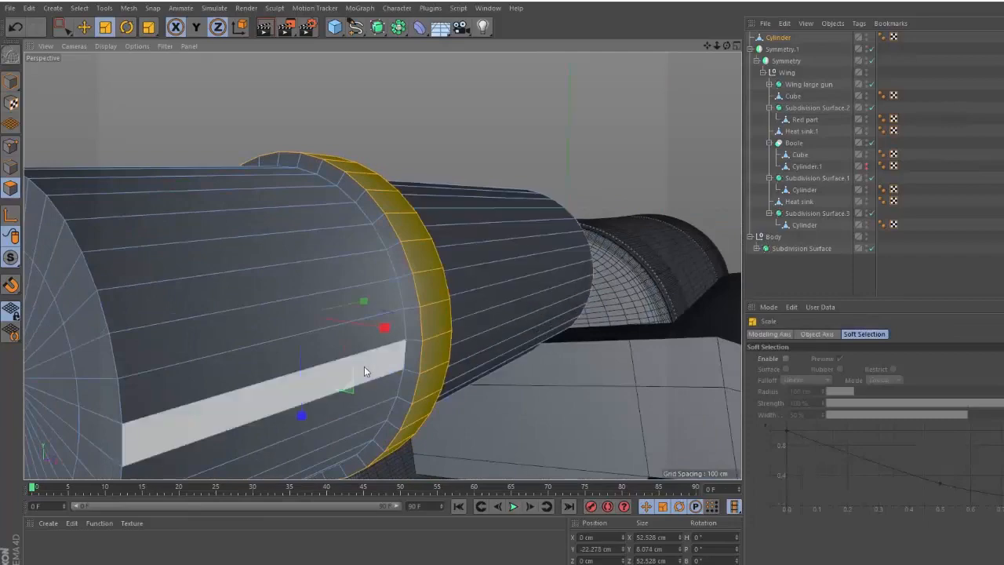
mouse_move(341, 385)
left_mouse_down()
mouse_move(365, 406)
mouse_move(334, 411)
mouse_move(348, 401)
left_mouse_up()
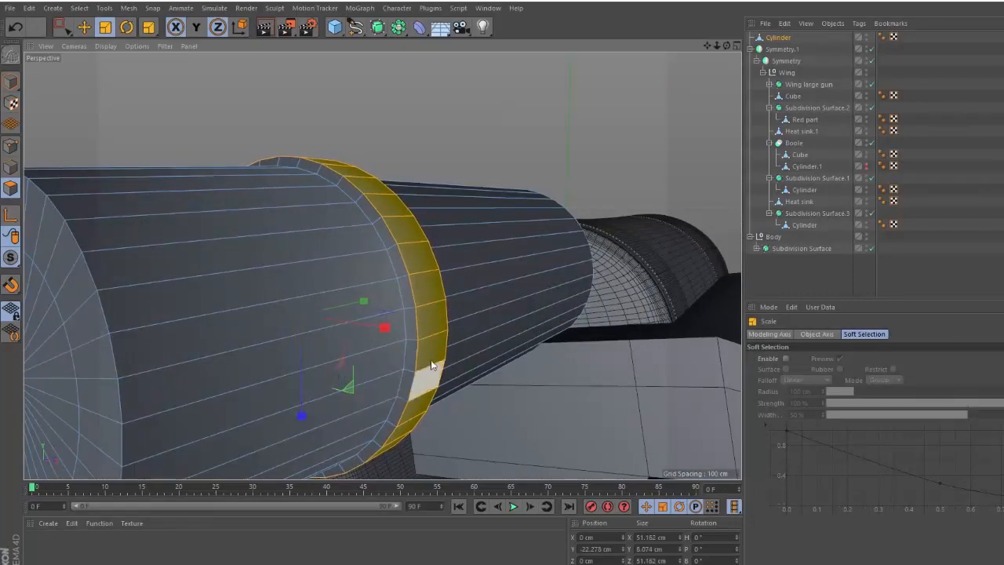
left_click_drag(430, 365, 345, 401, "alt")
key("e")
left_click(475, 167)
- Inspect the reduced collar from several angles and check it against the motors in the X-wing rear render
left_click_drag(409, 234, 203, 265, "alt")
left_click_drag(400, 256, 253, 150, "alt")
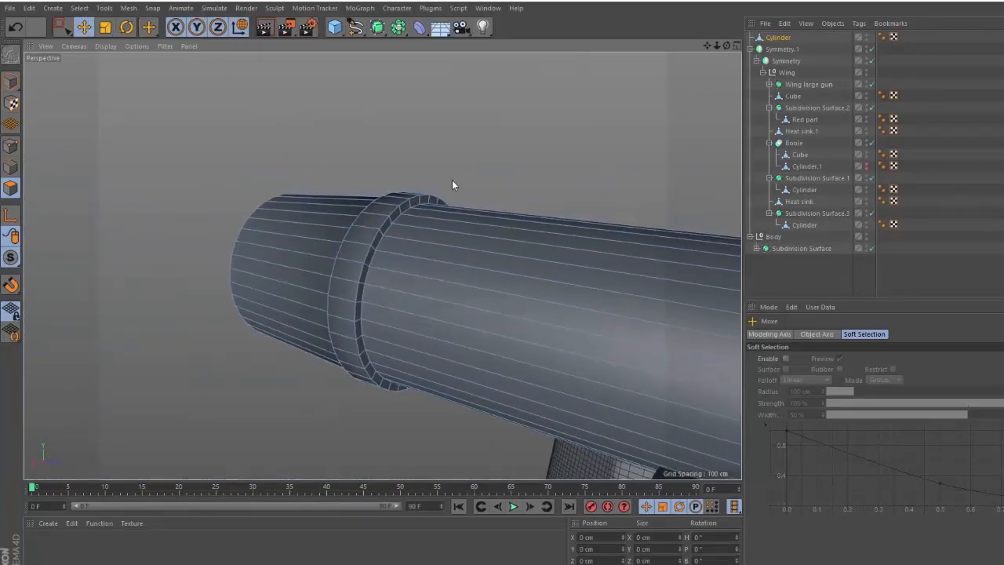
left_click_drag(496, 196, 470, 278, "alt")
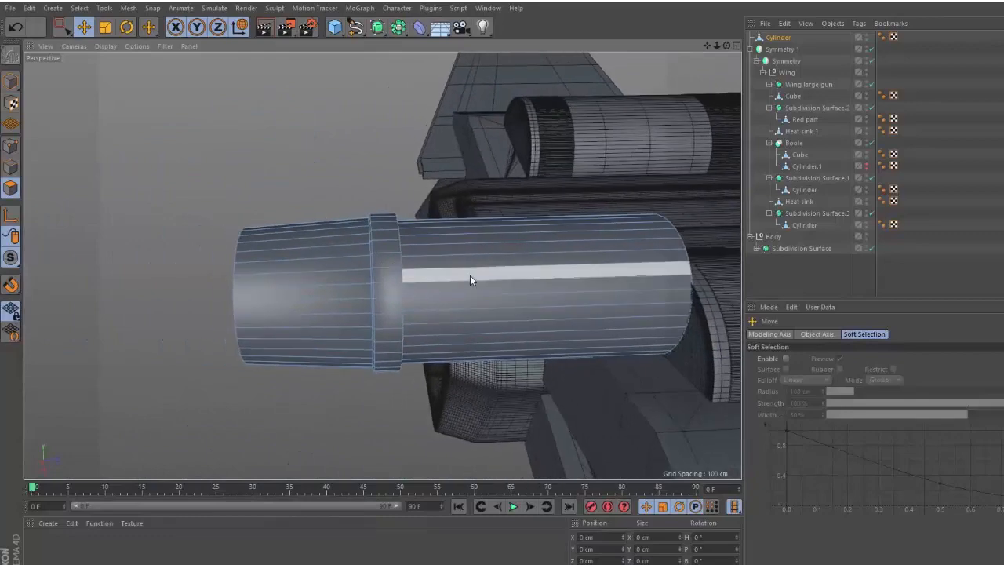
key("alt+Tab")
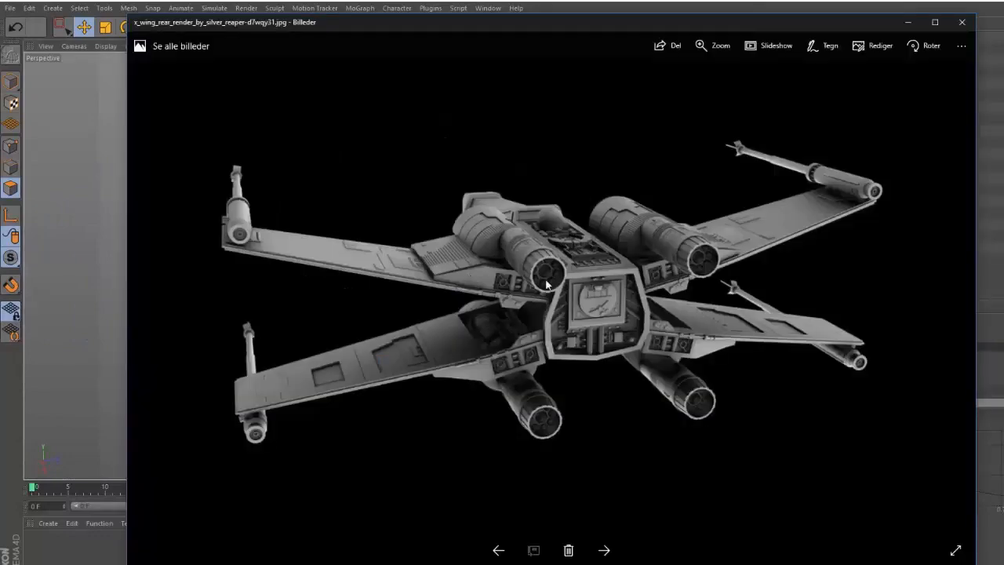
- Cut two edge loops around the motor's long straight section between the collar and the front end
key("alt+Tab")
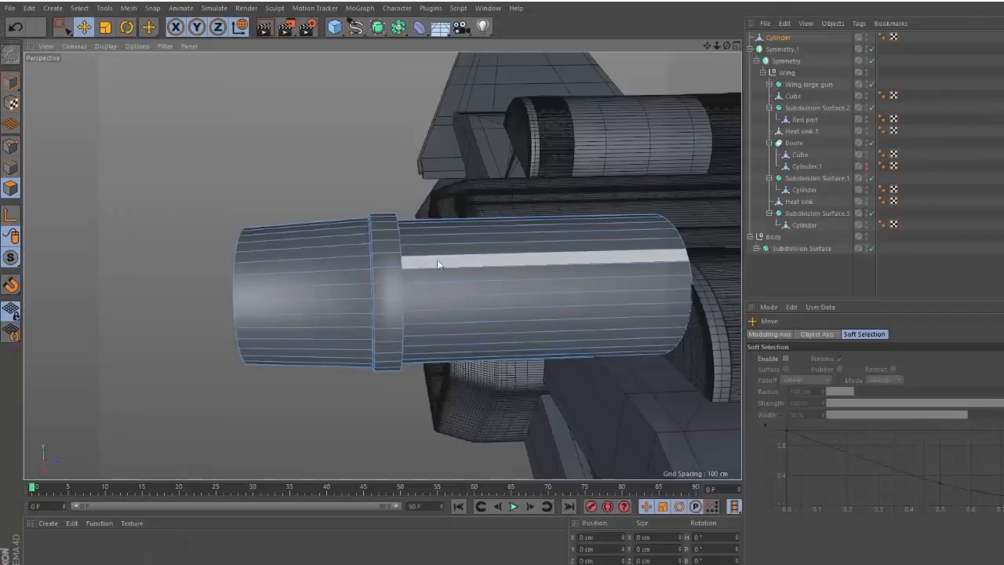
left_click_drag(437, 259, 426, 242, "alt")
key("k")
left_click(523, 250)
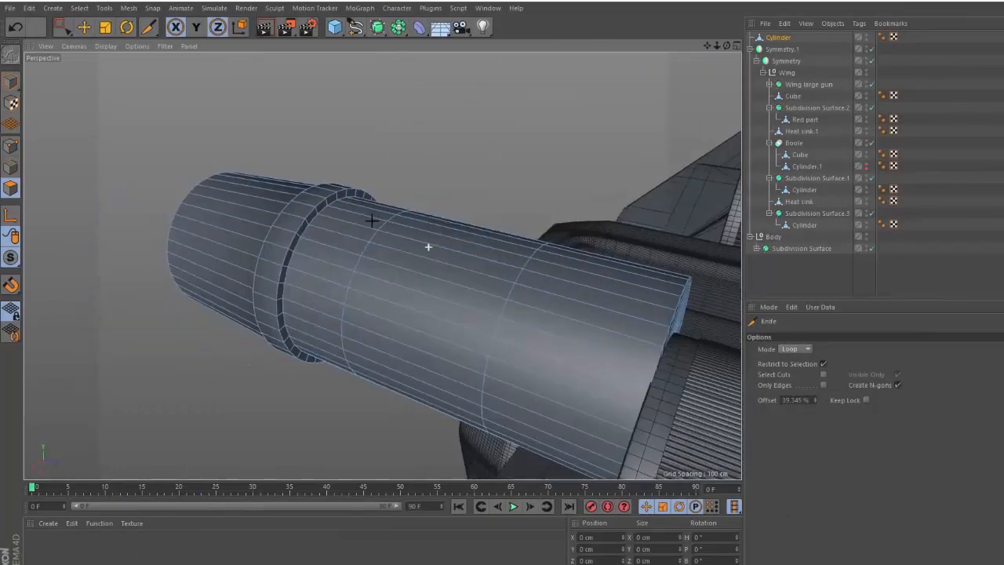
- Select the polygon loop between the two new cuts and inner-extrude it by 7.8 cm
key("u")
key("l")
left_click(453, 273)
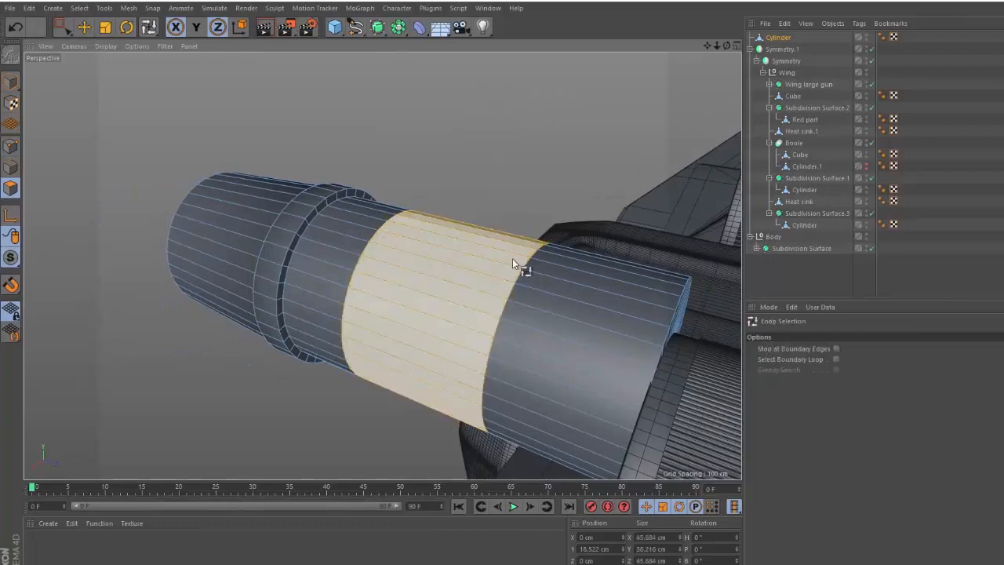
key("i")
left_click_drag(577, 187, 604, 188)
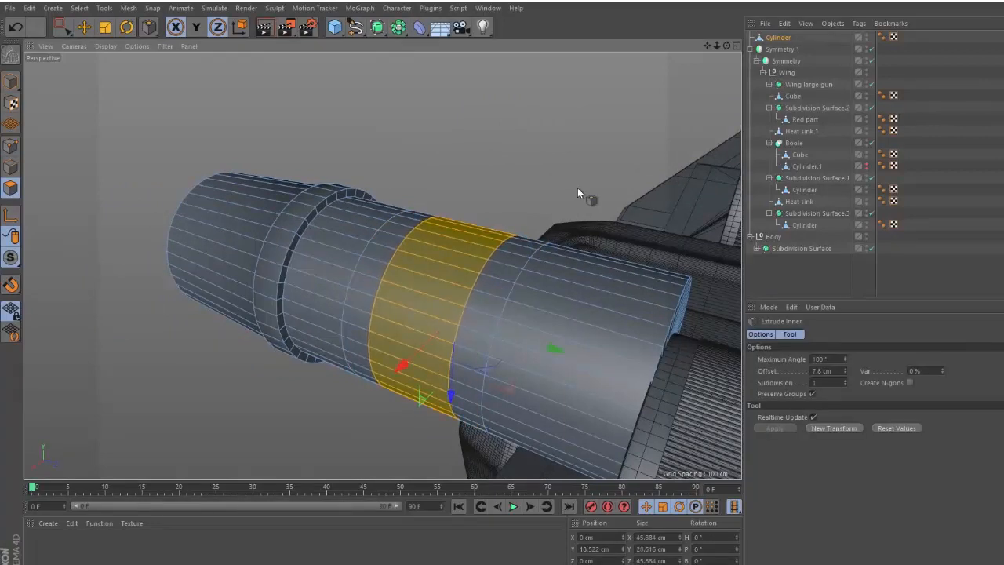
- Scale the inset middle band up slightly to form a raised ring and clear the selection
key("t")
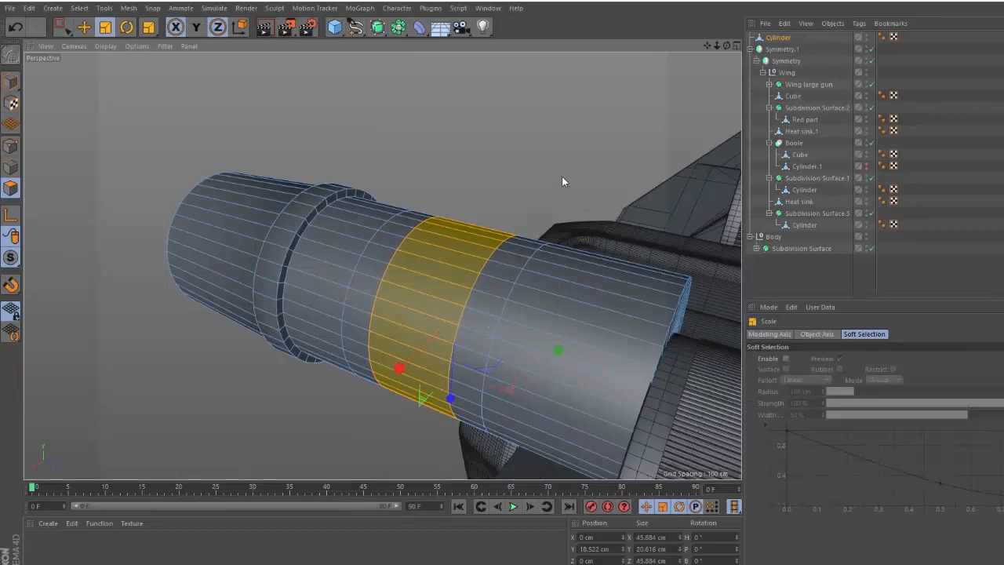
left_click_drag(562, 176, 575, 174)
key("e")
left_click(573, 174)
- Select the two sloped polygon loops on either side of the raised ring, inner-extrude them slightly and clear the selection
left_click_drag(471, 224, 522, 224, "alt")
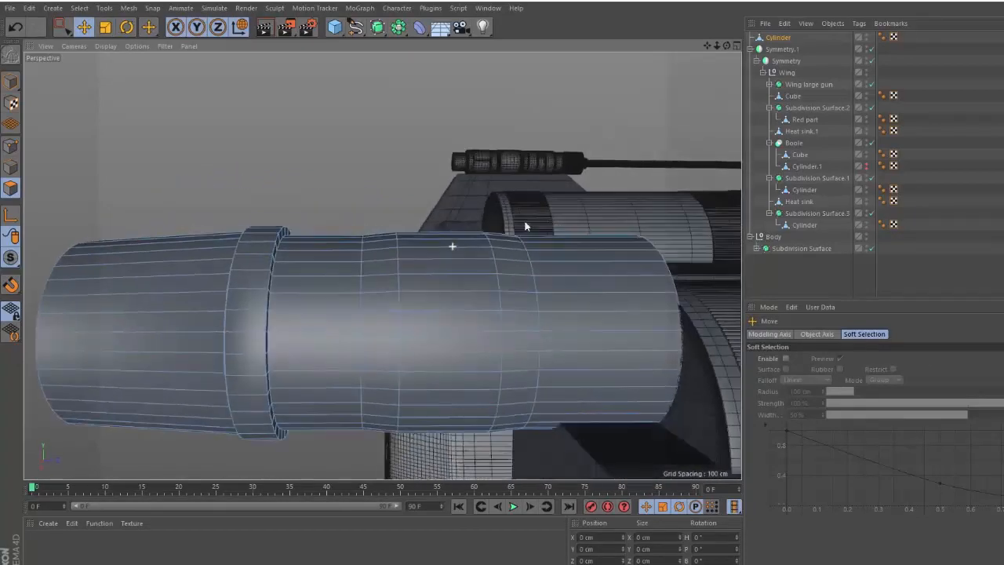
left_click_drag(480, 255, 339, 215, "alt")
key("u")
key("l")
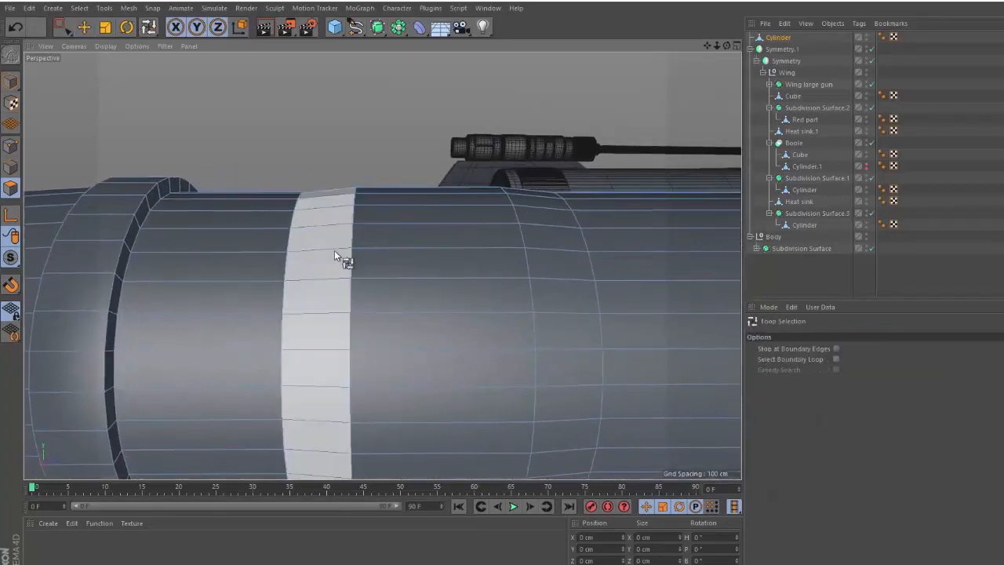
left_click(334, 250)
left_click(558, 251, "shift")
key("d")
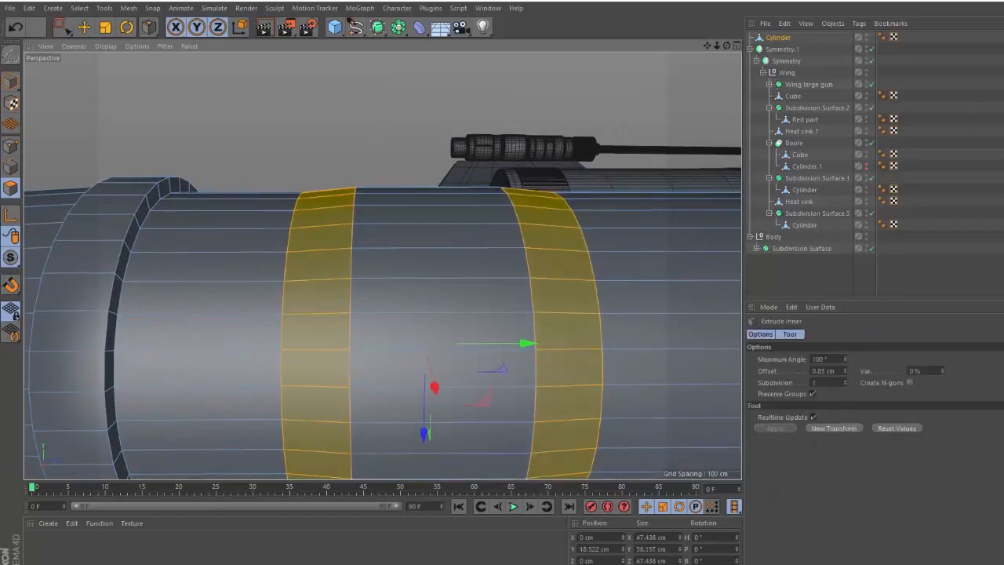
key("e")
key("ctrl+shift+a")
- Cut supporting edge loops close to the collar's rims
left_click_drag(350, 225, 513, 237, "alt")
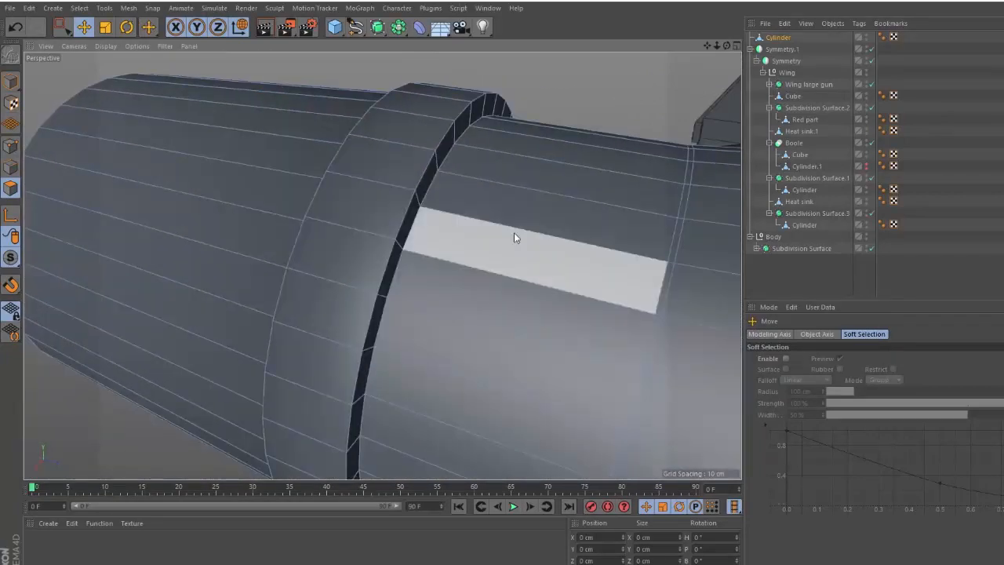
key("k")
left_click_drag(424, 208, 503, 194, "alt")
left_click(381, 172)
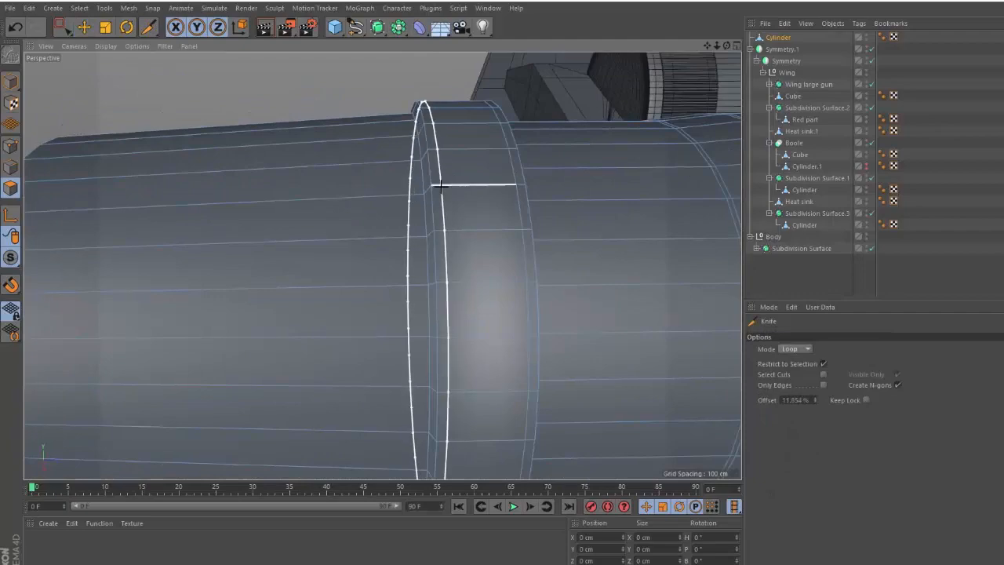
- Cut a supporting edge loop close to the motor's front end, beside the ribbed housing
right_click_drag(542, 184, 463, 195, "alt")
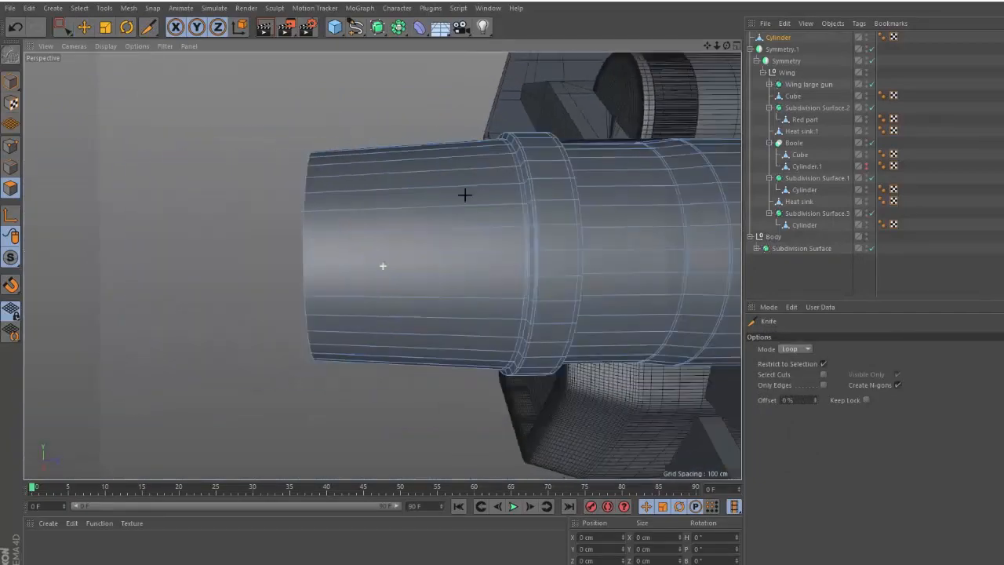
left_click_drag(463, 196, 513, 227, "alt")
right_click_drag(302, 210, 405, 186, "alt")
right_click_drag(320, 218, 287, 240, "alt")
left_click_drag(287, 240, 380, 178, "alt")
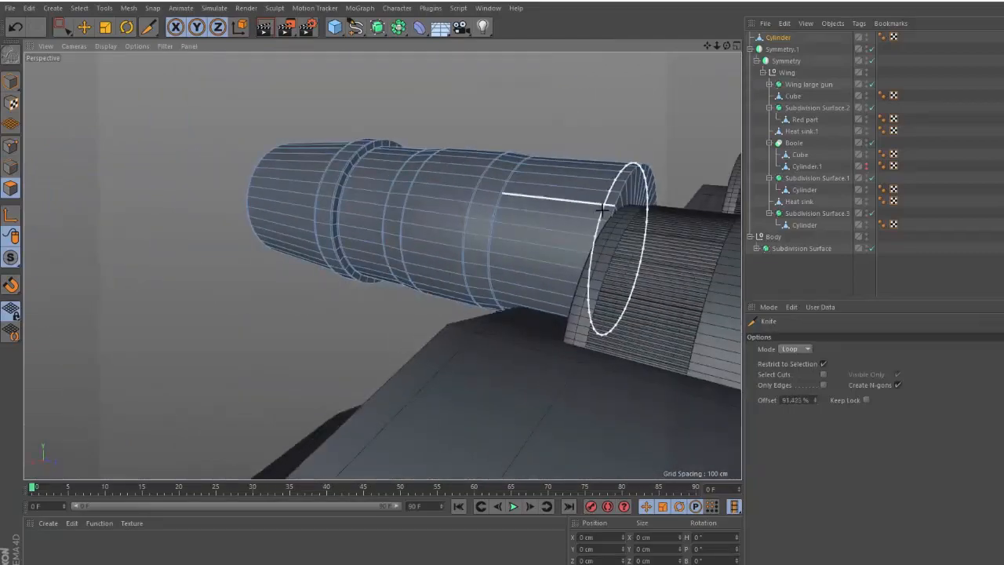
scroll(549, 196, "up", 5)
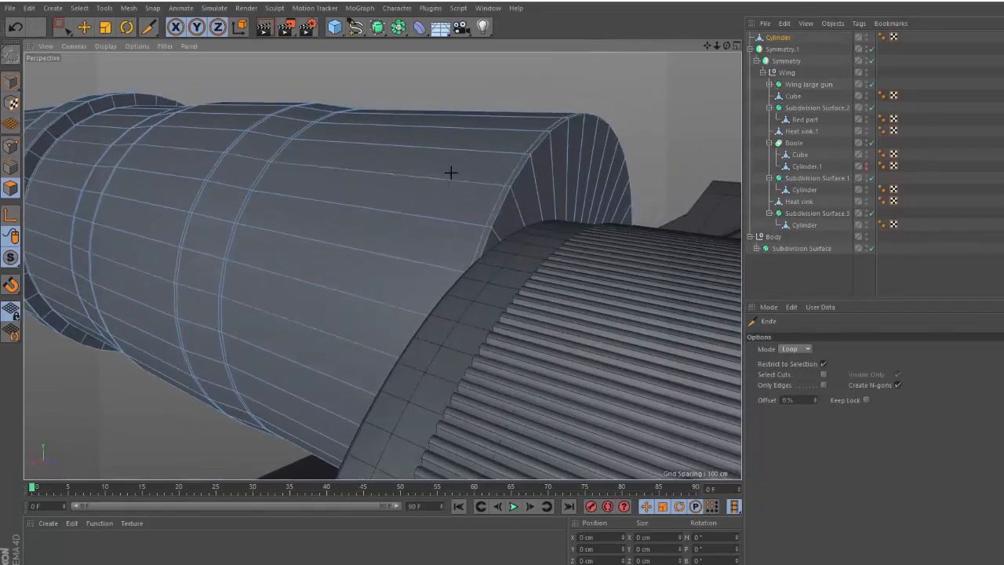
- Examine the motor's front end and raised ring from several angles and compare them with the X-wing rear render
left_click_drag(451, 173, 502, 179, "alt")
right_click_drag(451, 177, 340, 188, "alt")
middle_click_drag(341, 189, 476, 244, "alt")
left_click_drag(482, 243, 442, 240, "alt")
right_click_drag(497, 184, 534, 177, "alt")
middle_click_drag(533, 177, 414, 212, "alt")
left_click_drag(414, 212, 601, 282, "alt")
key("alt+Tab")
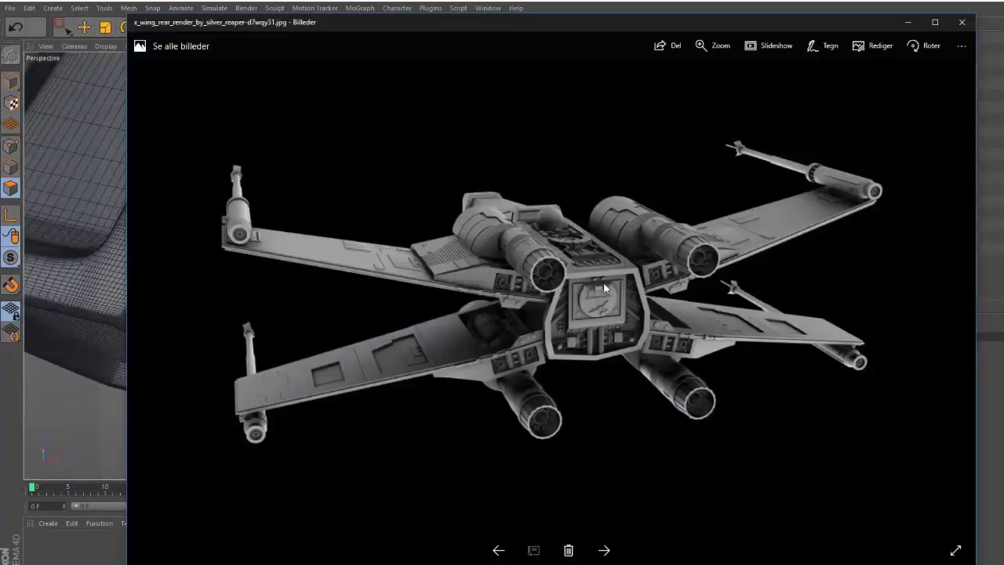
key("alt+Tab")
left_click_drag(377, 203, 259, 142, "alt")
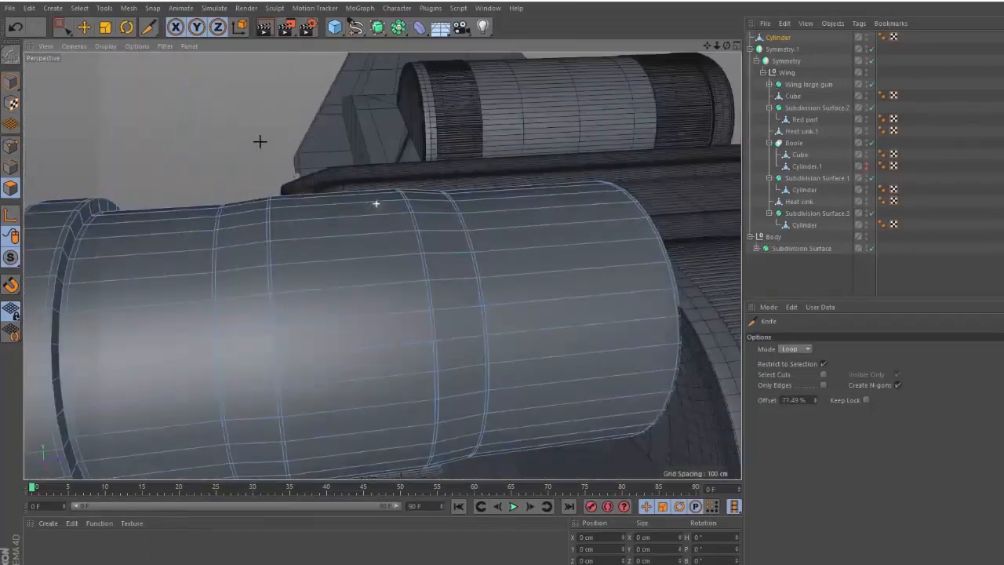
left_click_drag(405, 222, 478, 242, "alt")
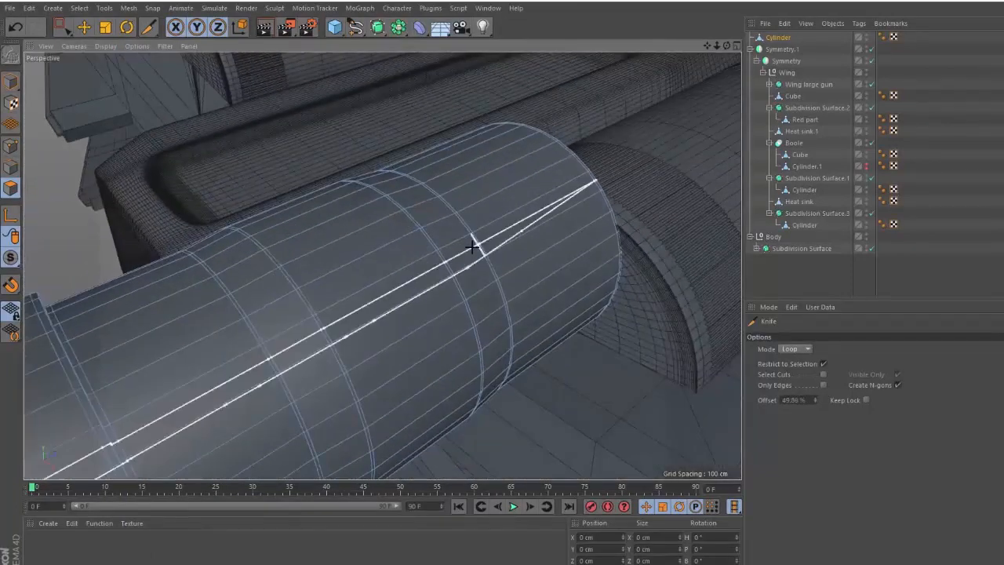
left_click_drag(465, 151, 524, 188, "alt")
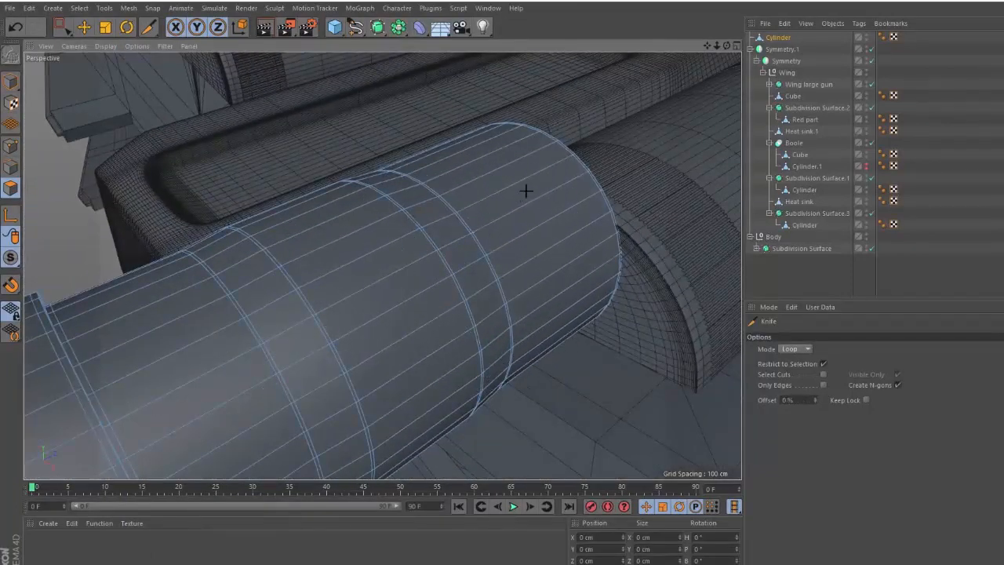
left_click_drag(426, 287, 302, 202, "alt")
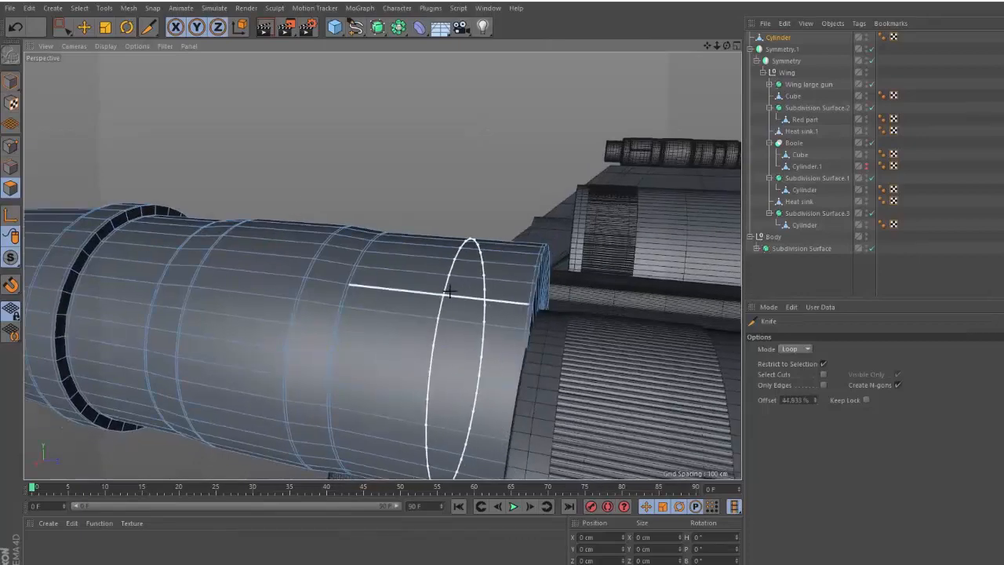
- Check the motor details in the X-wing rear render, then divide the motor's front section with additional edge loops
left_click_drag(464, 321, 470, 285, "alt")
key("alt+Tab")
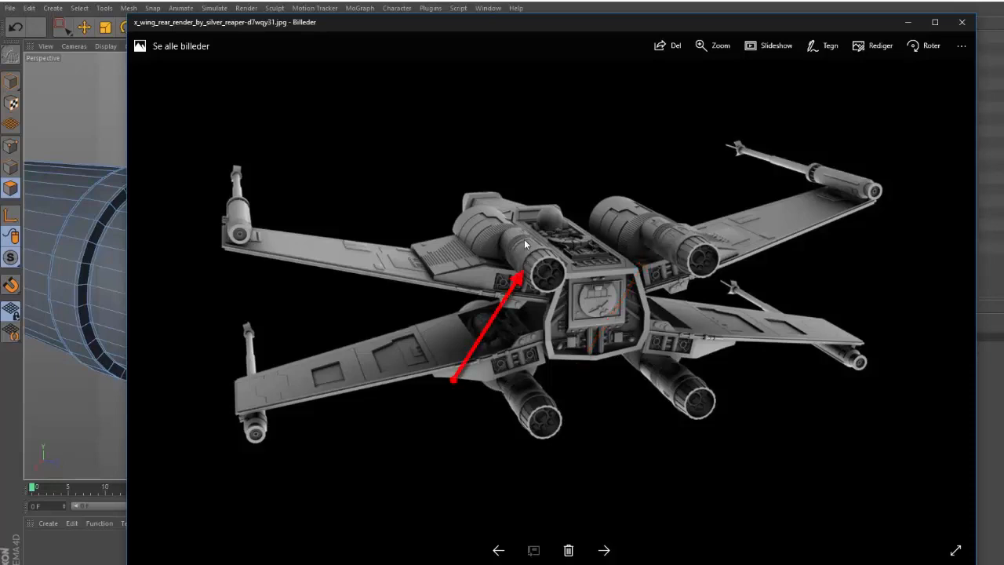
key("alt+Tab")
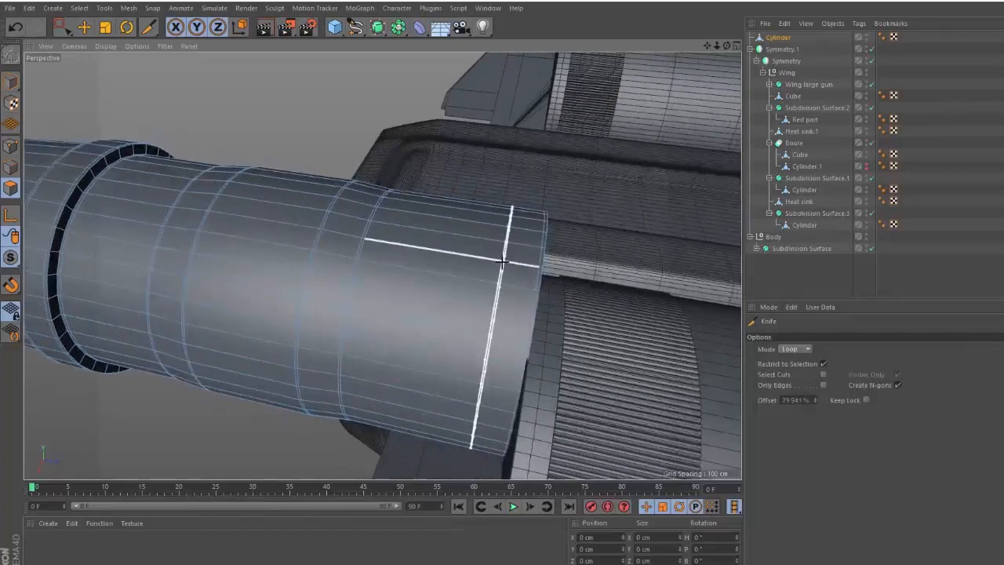
left_click(469, 253)
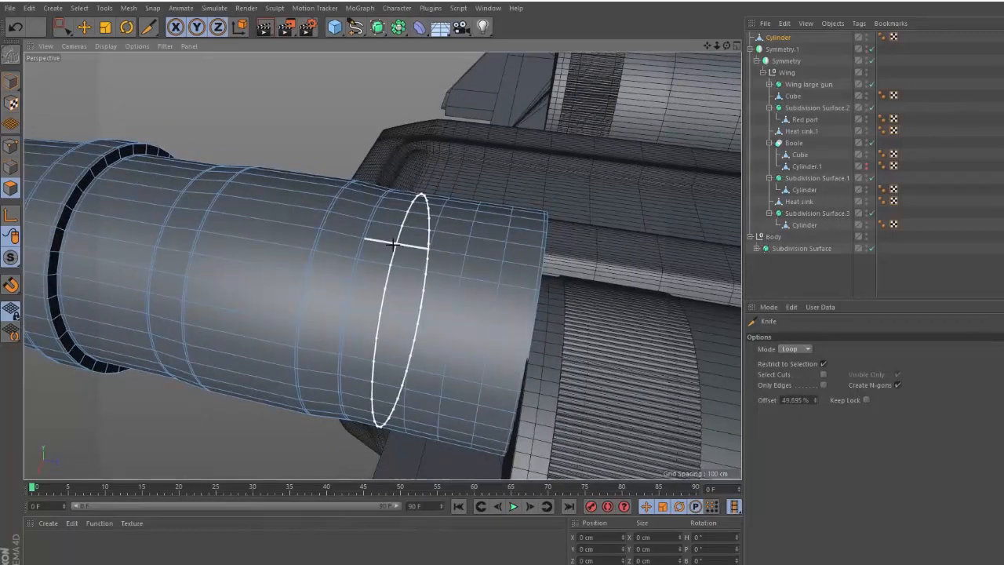
- Select a rectangular patch of polygons on the upper side of the subdivided front section
left_click_drag(401, 243, 42, 155, "alt")
key("e")
left_click(428, 257)
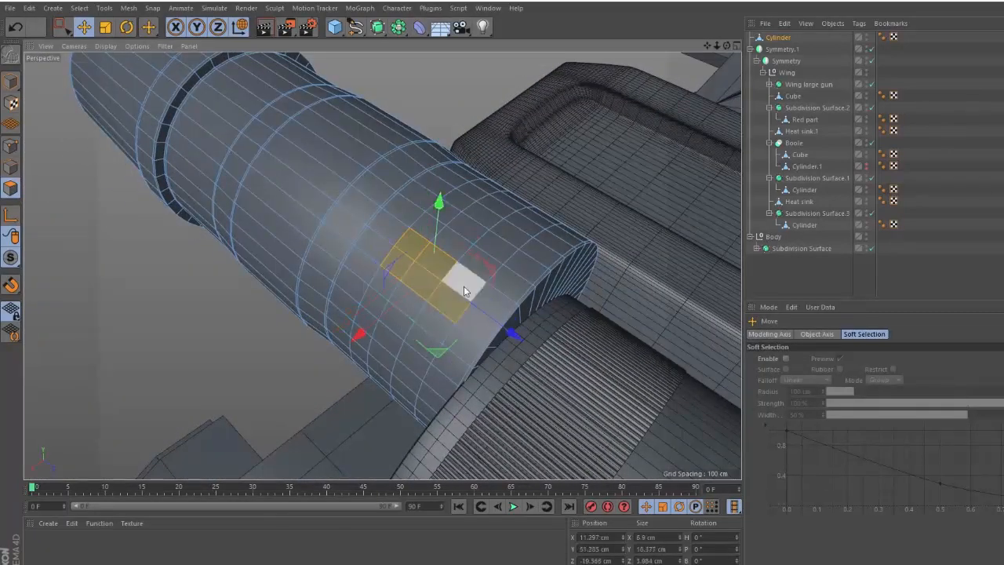
left_click(475, 269, "shift")
left_click(440, 219, "shift")
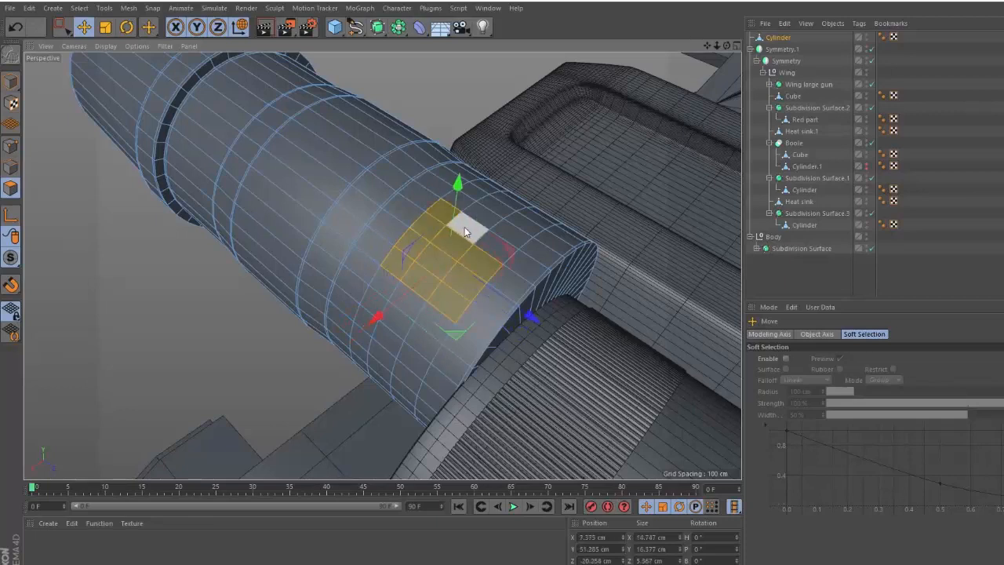
left_click(514, 233, "shift")
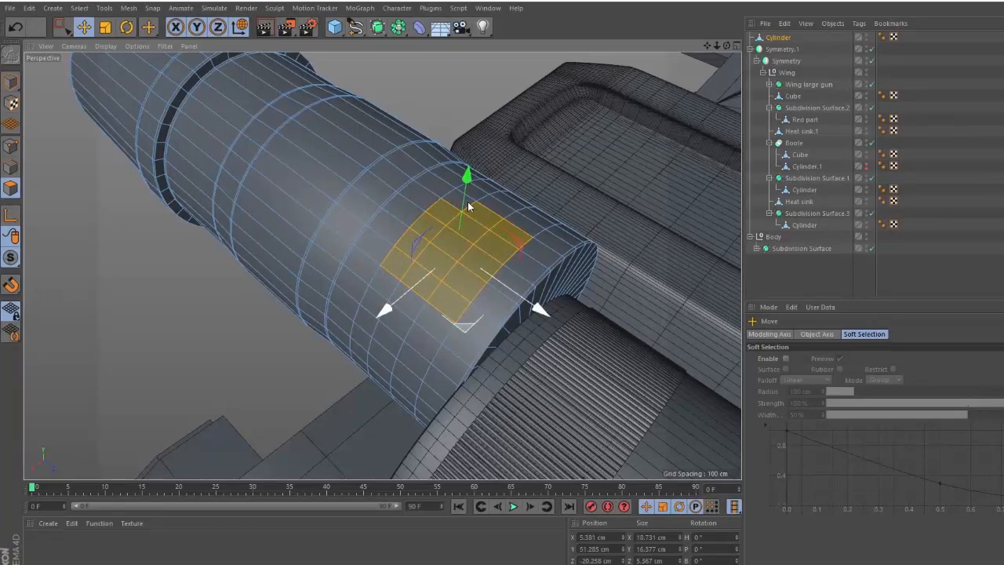
left_click(466, 199, "shift")
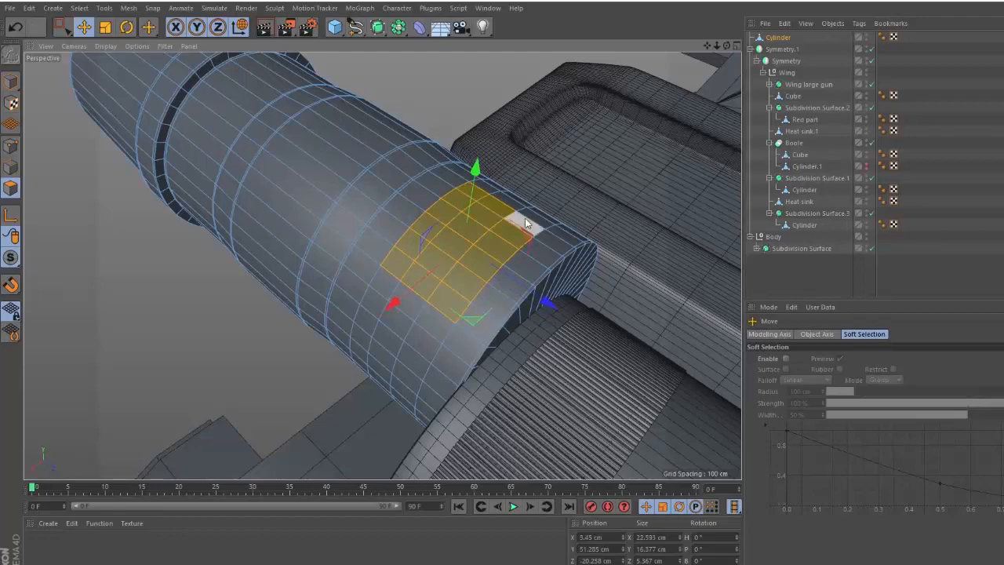
- Try to extrude the selected polygon patch inward
key("d")
left_click_drag(612, 157, 408, 200)
left_click_drag(549, 187, 510, 228)
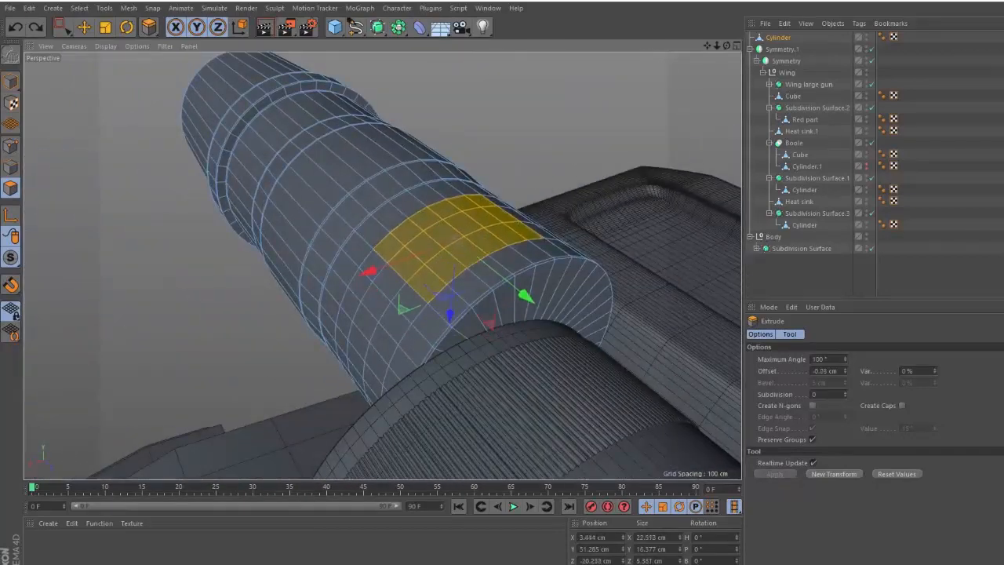
key("ctrl+z")
- Extrude the selected patch inward to form a recess in the front section and clear the selection
left_click_drag(582, 158, 421, 204)
scroll(487, 212, "up", 5)
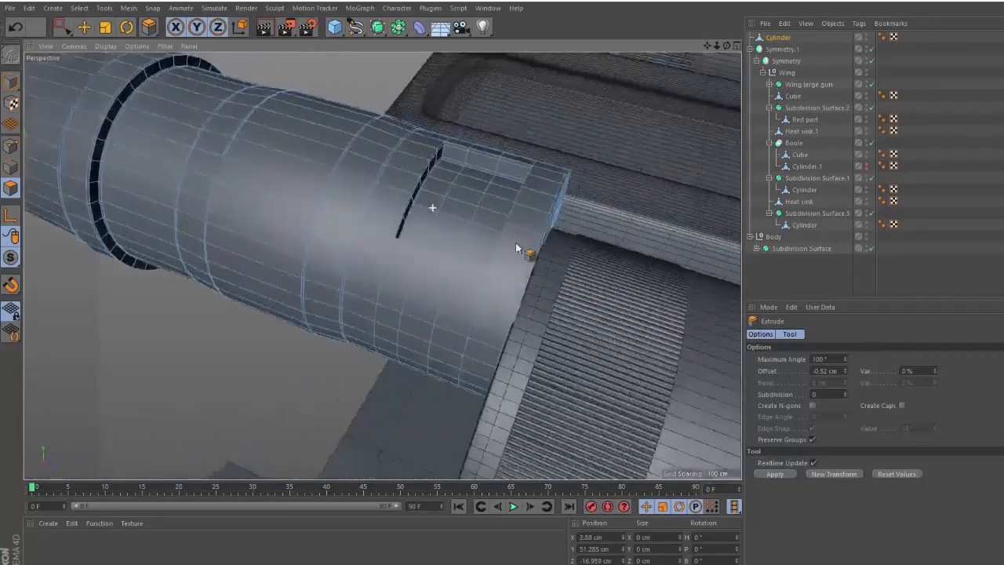
left_click_drag(515, 242, 408, 221, "alt")
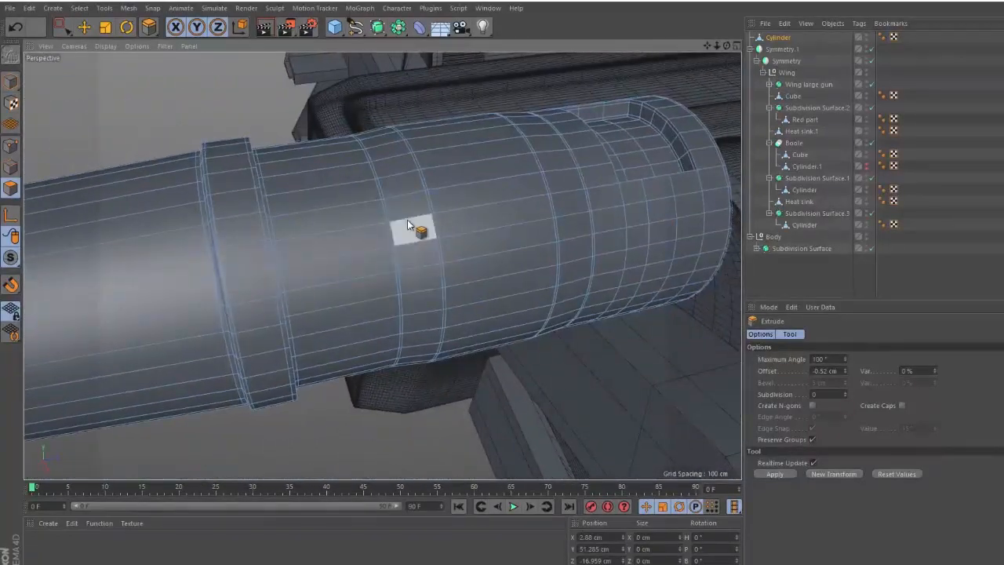
- Select the polygon loop between the collar and the raised ring and inner-extrude it by 6.34 cm
key("u")
key("l")
left_click(359, 228)
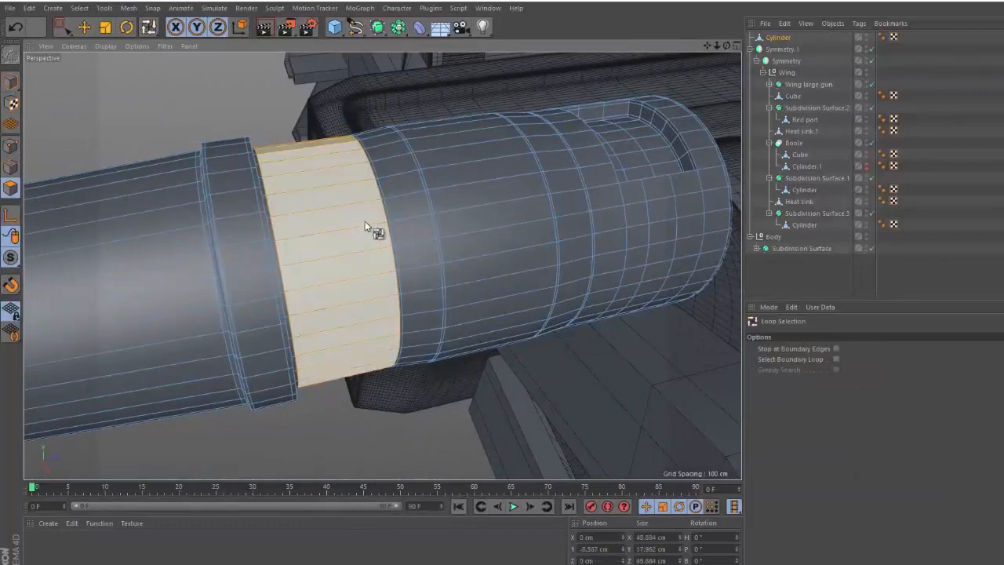
key("i")
left_click_drag(374, 209, 420, 211)
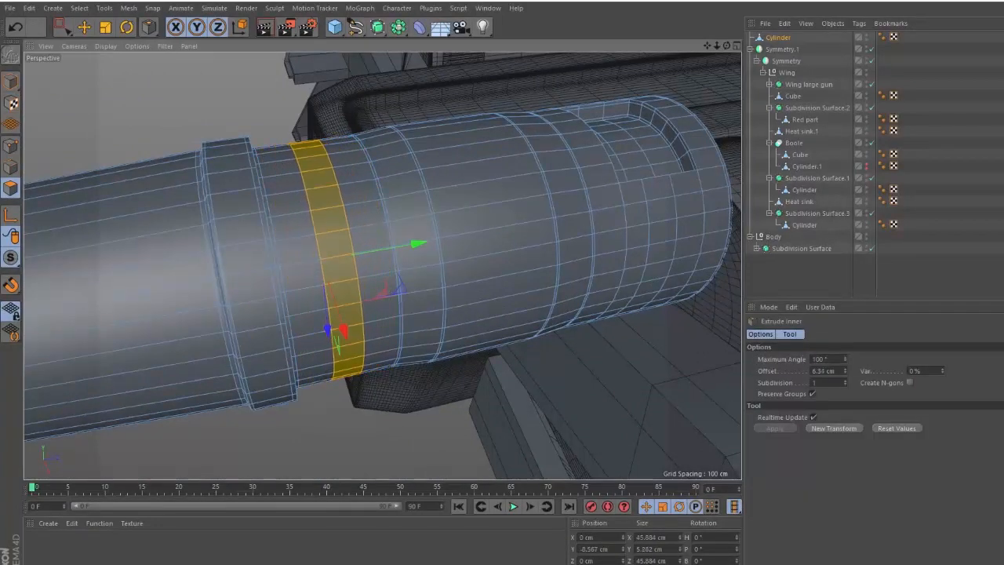
- Select a strip of adjacent polygons along the narrow inset band beside the collar
key("e")
left_click_drag(302, 153, 436, 259, "alt")
left_click(292, 180)
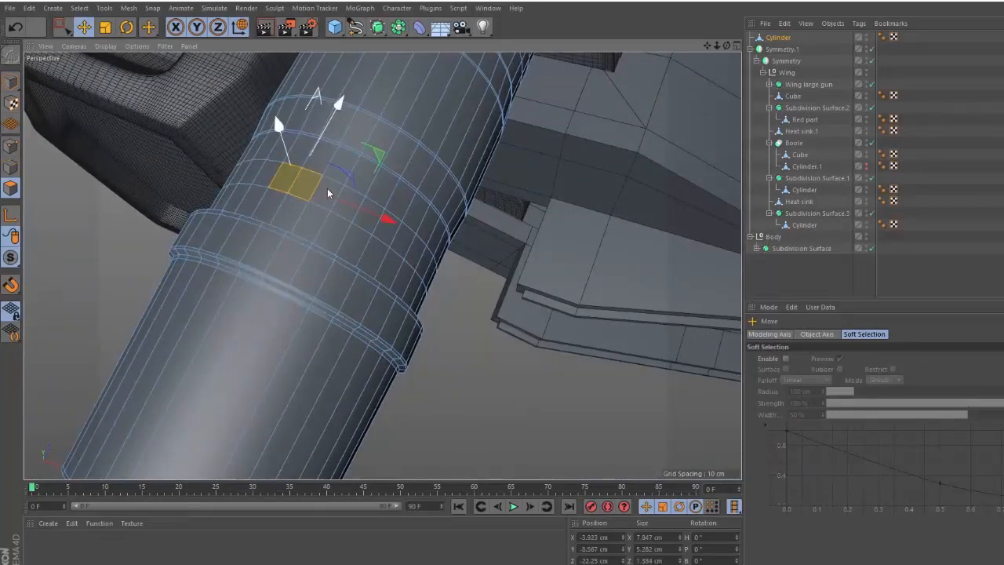
left_click(335, 190, "shift")
left_click(353, 199, "shift")
left_click(371, 208, "shift")
left_click(386, 220, "shift")
left_click(397, 228, "shift")
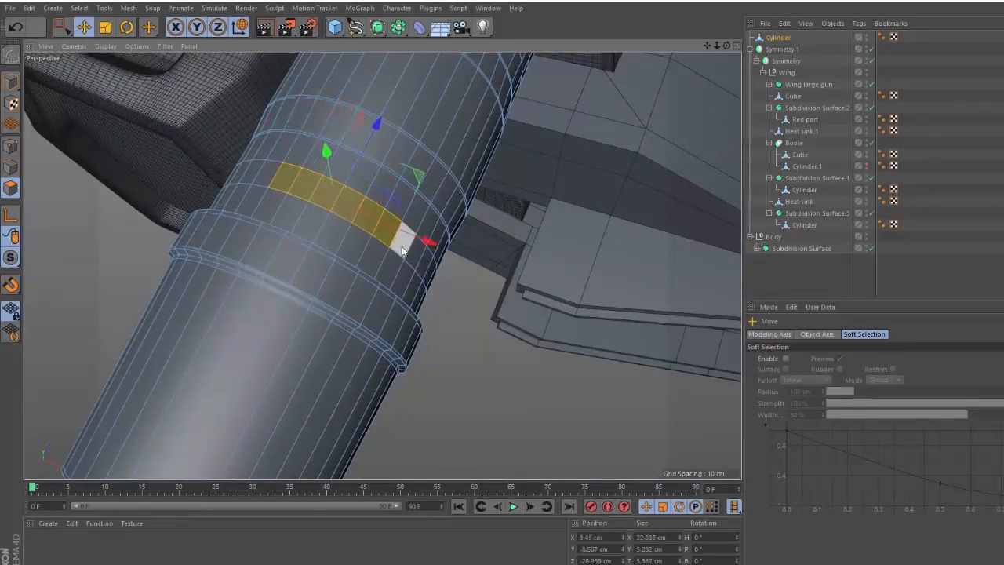
left_click(409, 239, "shift")
- Extrude the polygon strip beside the collar inward to form a narrow groove and clear the selection
key("d")
left_click_drag(505, 400, 467, 263)
key("e")
left_click(505, 394)
- Cut a support loop around the cylinder's front section beside the recess with the Knife in Loop mode
key("k")
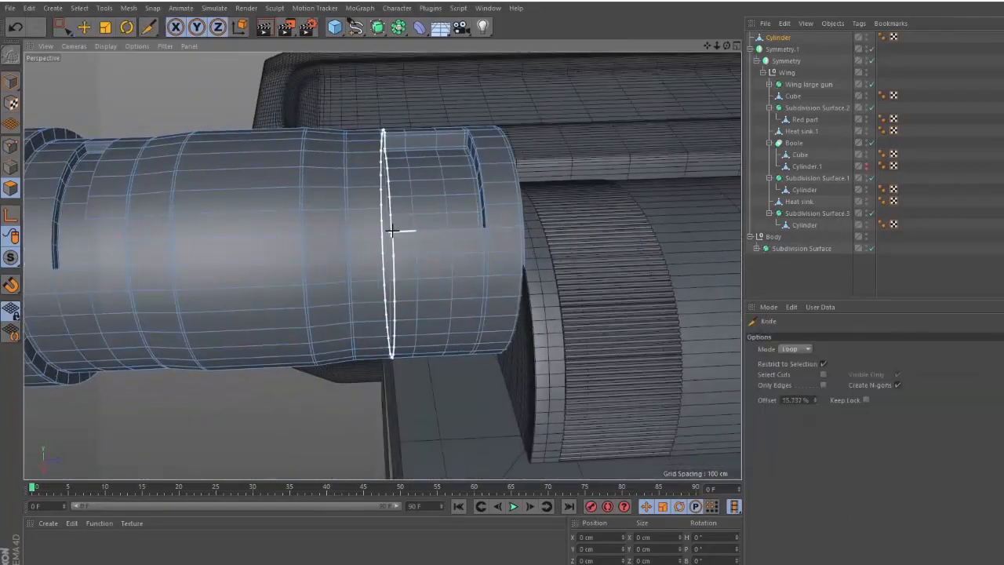
left_click_drag(395, 230, 462, 245, "alt")
scroll(462, 245, "up", 3)
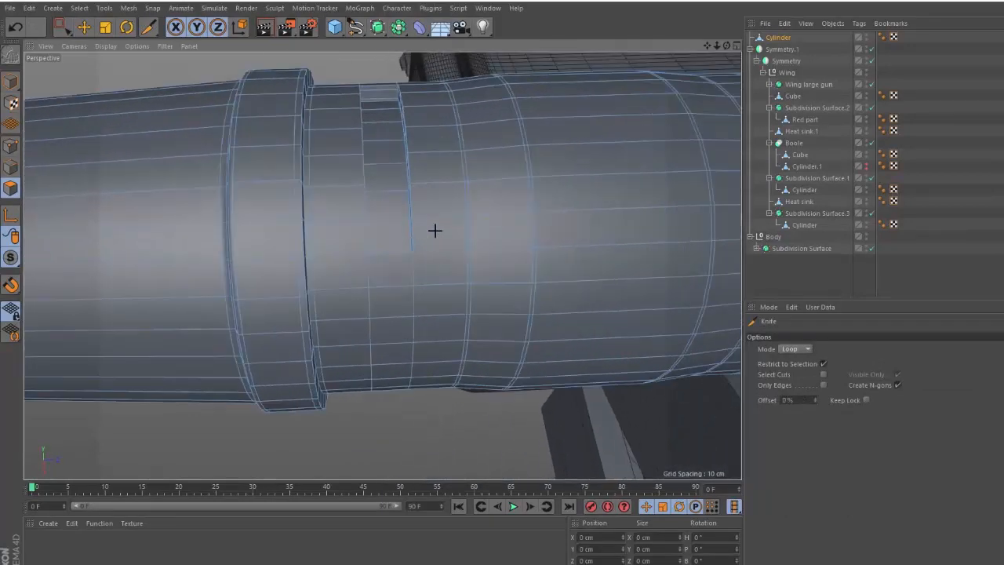
- Select the polygon loop that runs around the cylinder in line with the narrow groove and inner-extrude it for support edges
key("u")
key("l")
left_click(390, 154)
scroll(399, 140, "down", 3)
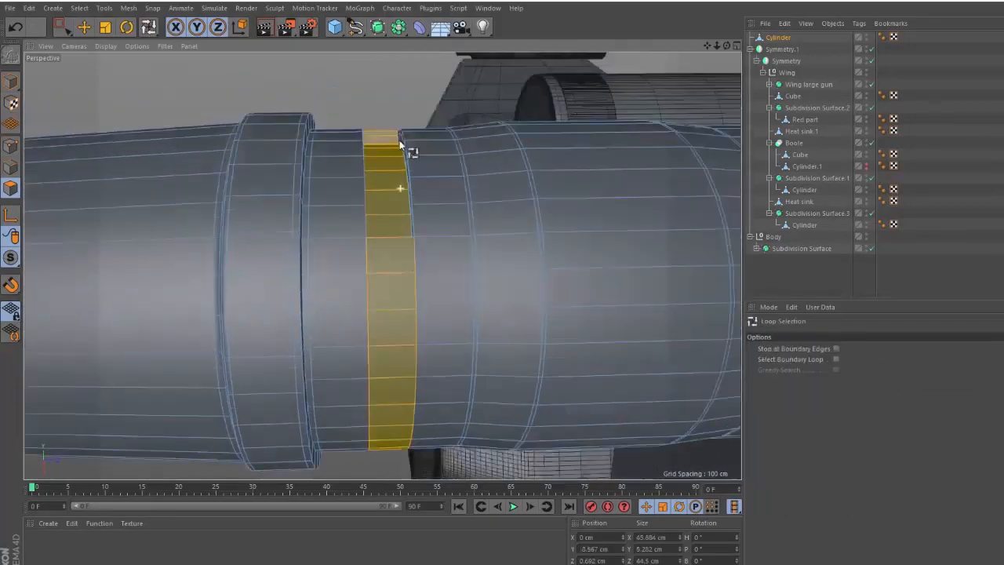
left_click_drag(399, 139, 300, 204, "alt")
key("i")
key("e")
left_click(465, 103)
- Place the cylinder inside a Subdivision Surface, inspect the smoothed motor and switch the smoothing off with the cylinder selected
left_click_drag(479, 219, 424, 235, "alt")
scroll(493, 219, "up", 4)
scroll(481, 269, "down", 3)
left_click(380, 29, "alt")
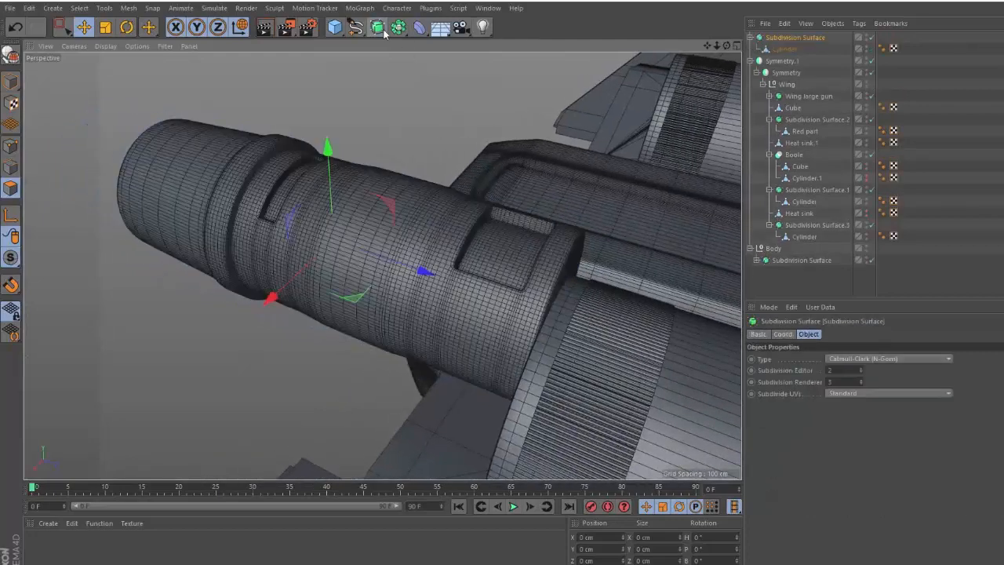
left_click(782, 50)
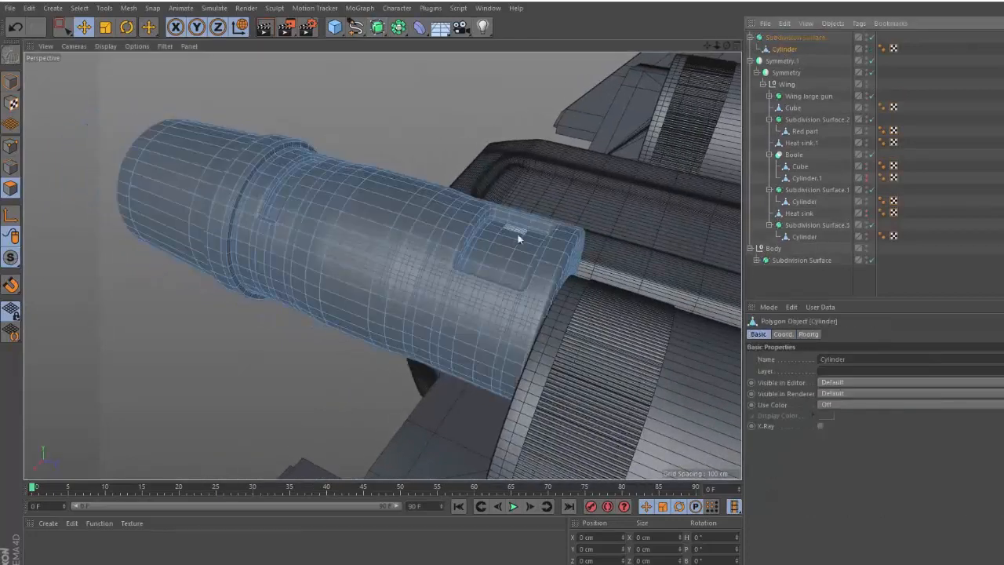
left_click_drag(517, 238, 531, 301, "alt")
left_click_drag(460, 299, 390, 172, "alt")
key("q")
- Select the wide polygon loop around the motor's middle section and inner-extrude it slightly to tighten its edges
mouse_move(380, 262)
left_mouse_down("alt")
mouse_move(335, 292)
mouse_move(363, 252)
left_mouse_up("alt")
right_click_drag(362, 253, 421, 256, "alt")
middle_click_drag(421, 256, 492, 238, "alt")
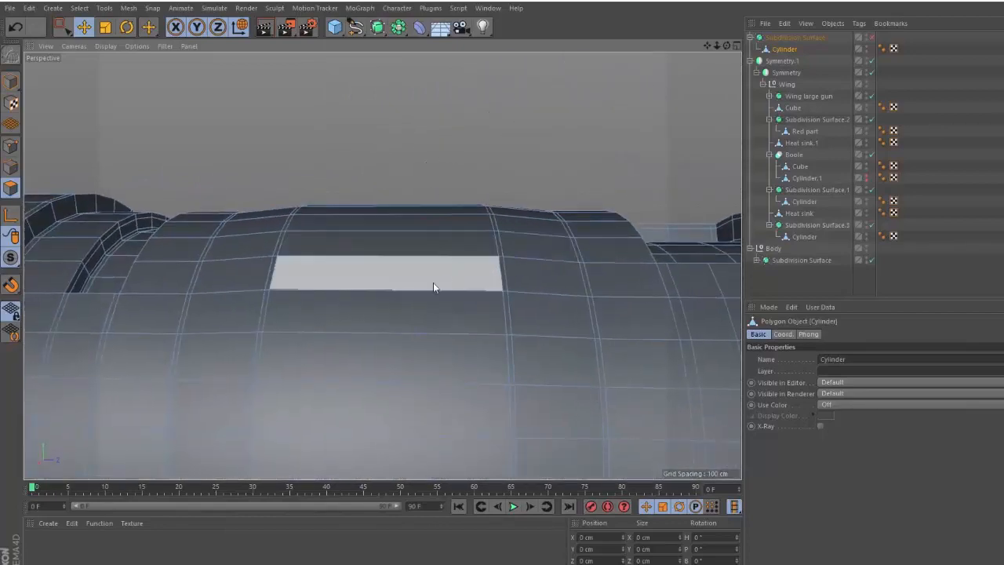
key("u")
key("l")
left_click(427, 283)
key("i")
left_click_drag(427, 282, 518, 225)
key("e")
key("q")
key("q")
- Cut support loops with the Knife at the outer ends of the slopes on both sides of the middle section
key("k")
key("l")
left_click(409, 210)
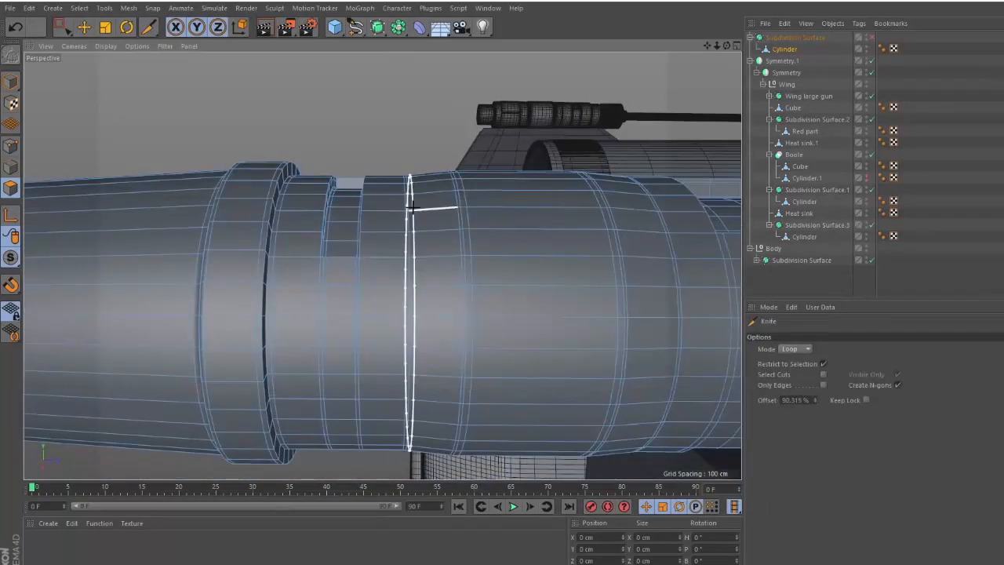
left_click(654, 210)
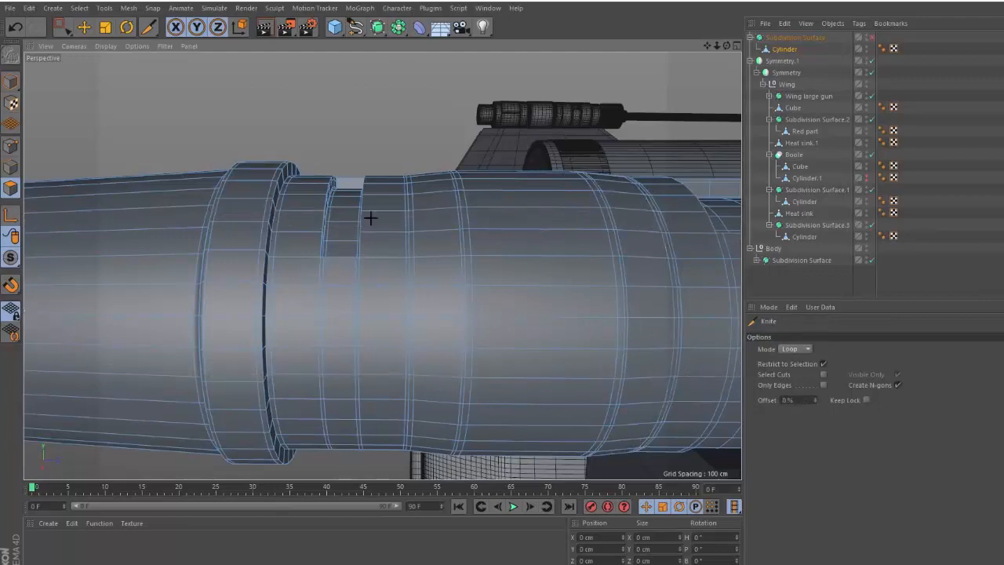
- Turn smoothing on, clear the selection and examine the motor's grooves and recess in an interactive render preview
left_click_drag(369, 217, 397, 244, "alt")
key("q")
left_click(988, 125)
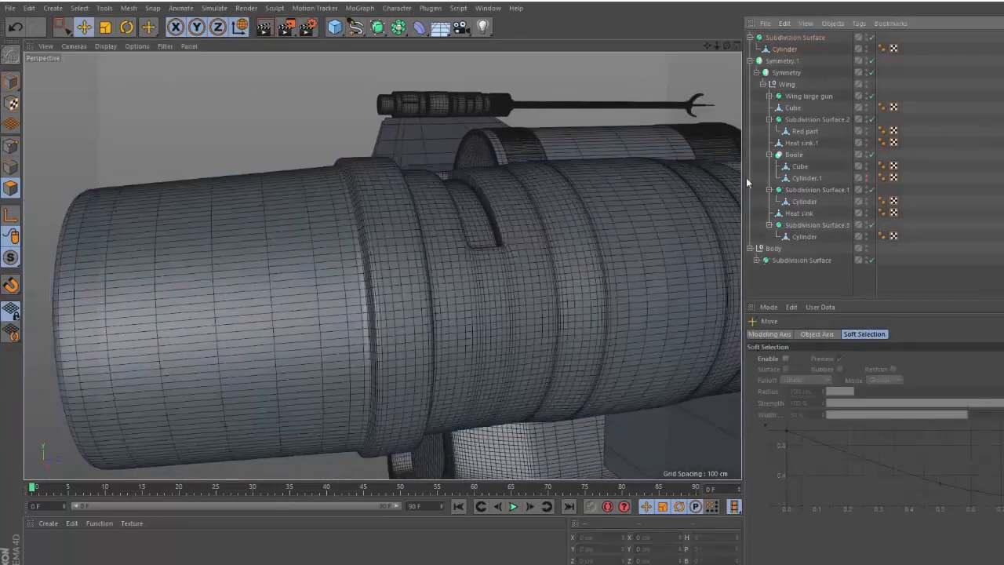
left_click_drag(482, 242, 379, 284, "alt")
scroll(383, 274, "down", 5)
middle_click_drag(382, 275, 276, 278, "alt")
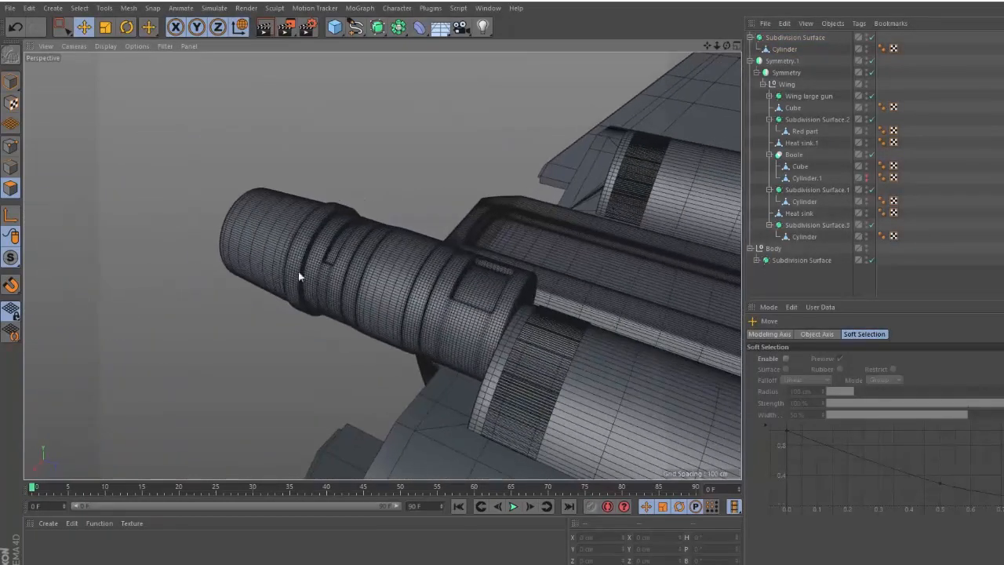
key("alt+r")
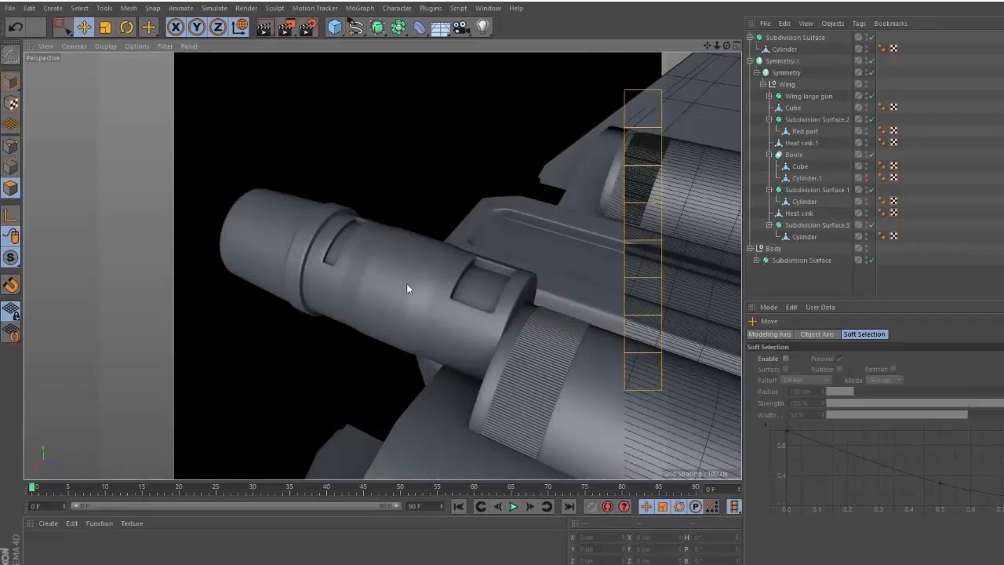
right_click_drag(529, 305, 604, 286, "alt")
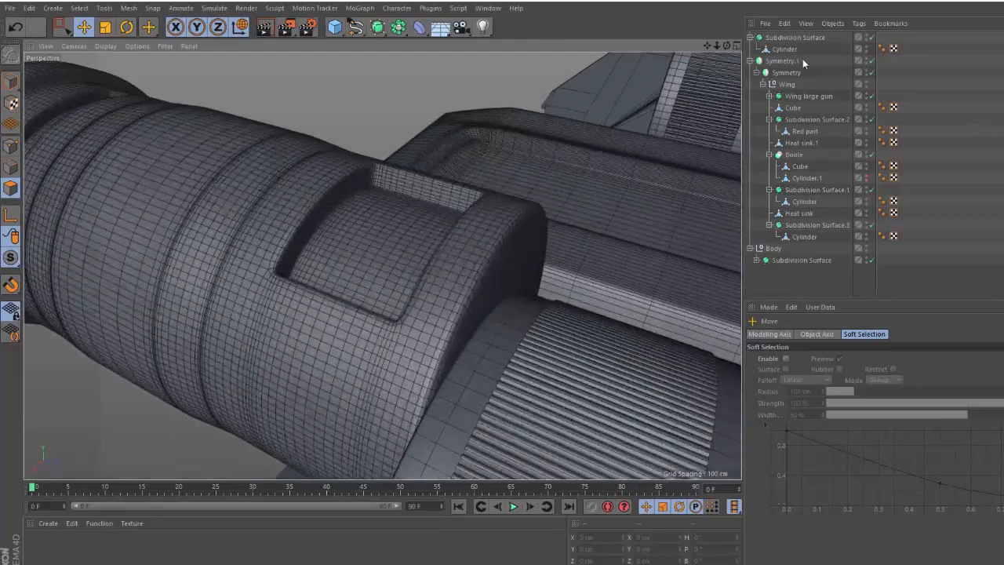
- Switch smoothing off for the cylinder and cut loops around its front end face and rim with the Knife
left_click(786, 50)
left_click_drag(525, 283, 494, 226, "alt")
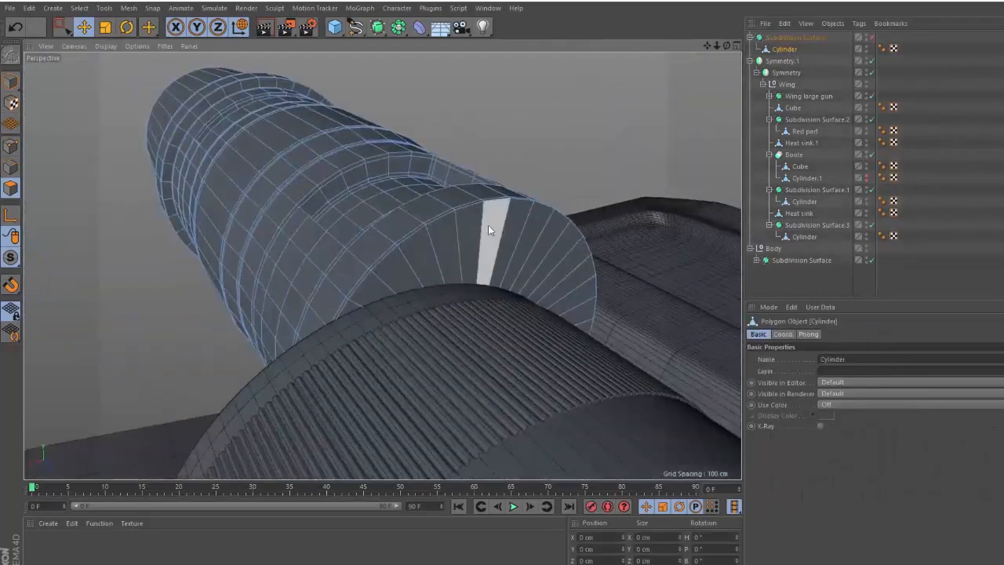
key("k")
left_click(507, 214)
key("e")
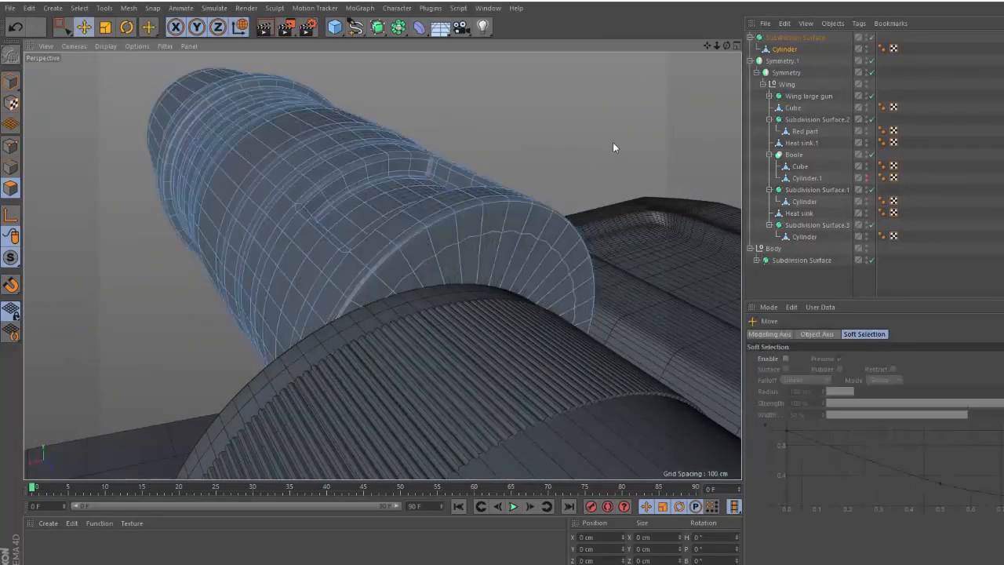
- Clear the selection and examine the smoothed motor from the front and the side
left_click(813, 281)
middle_click_drag(370, 216, 423, 246, "alt")
left_click_drag(379, 225, 486, 298, "alt")
left_click_drag(321, 206, 444, 252, "alt")
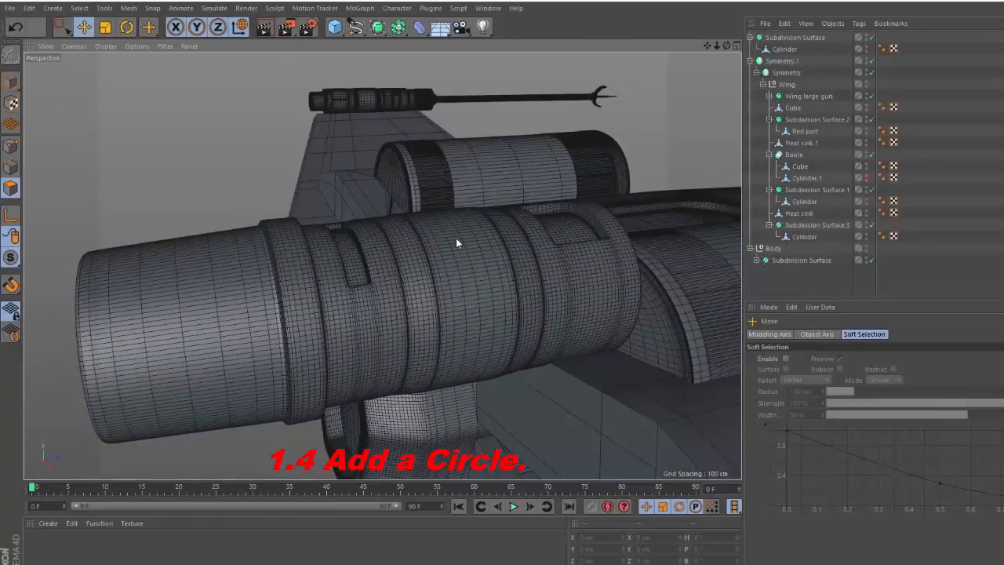
- Add a circle spline at the cylinder and put the cylinder back directly under the Subdivision Surface
left_click(804, 48)
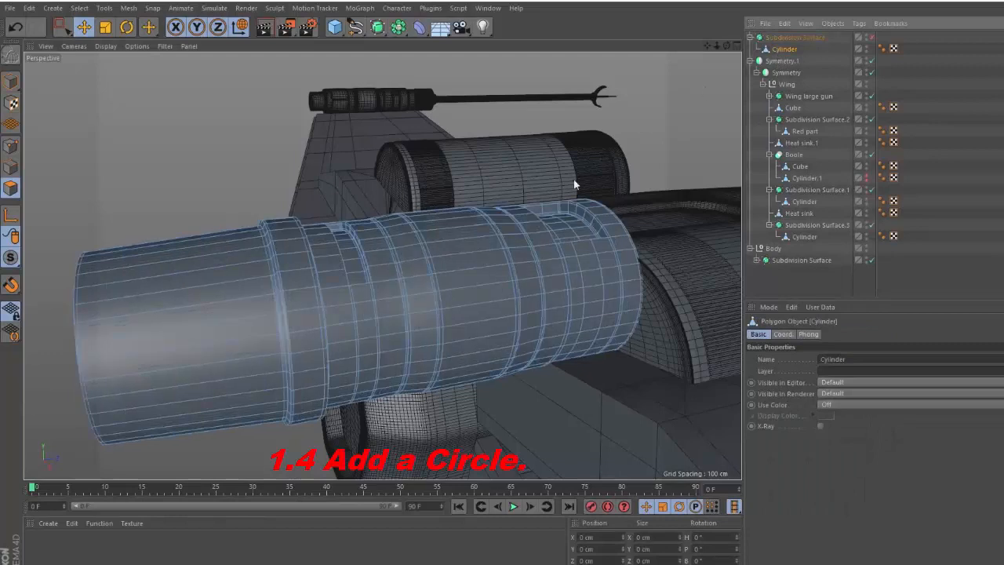
left_click(355, 28)
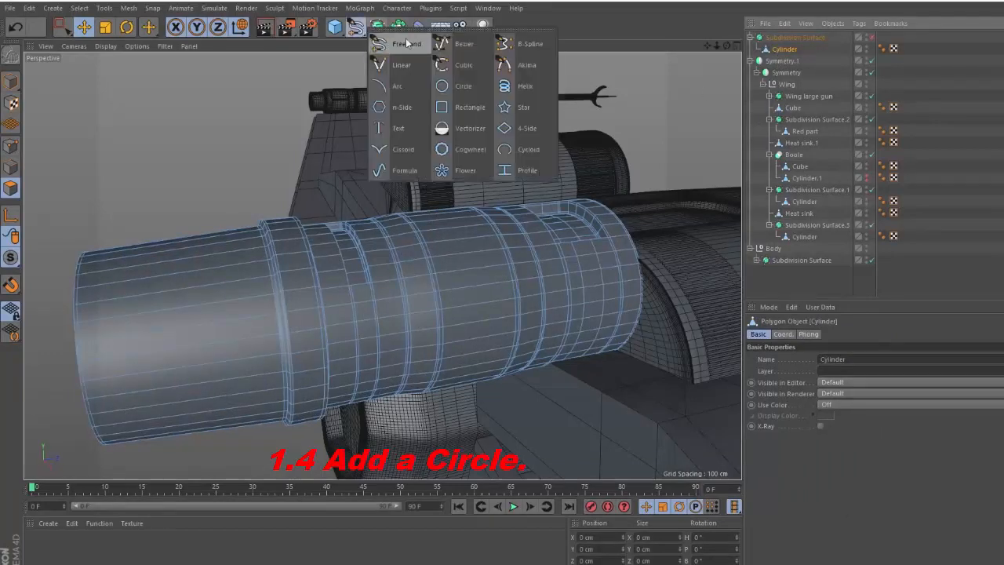
left_click(464, 86)
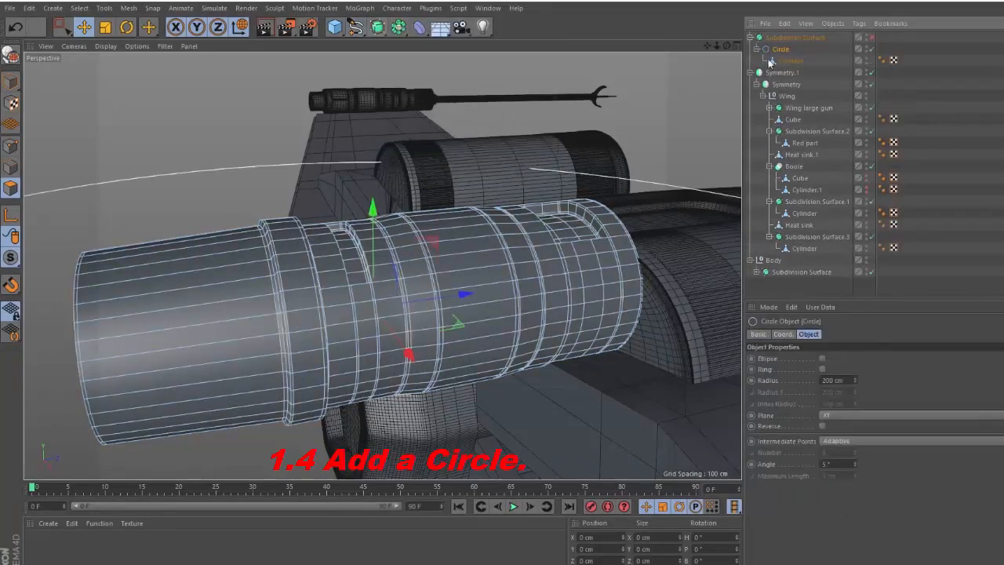
left_click_drag(782, 44, 784, 41)
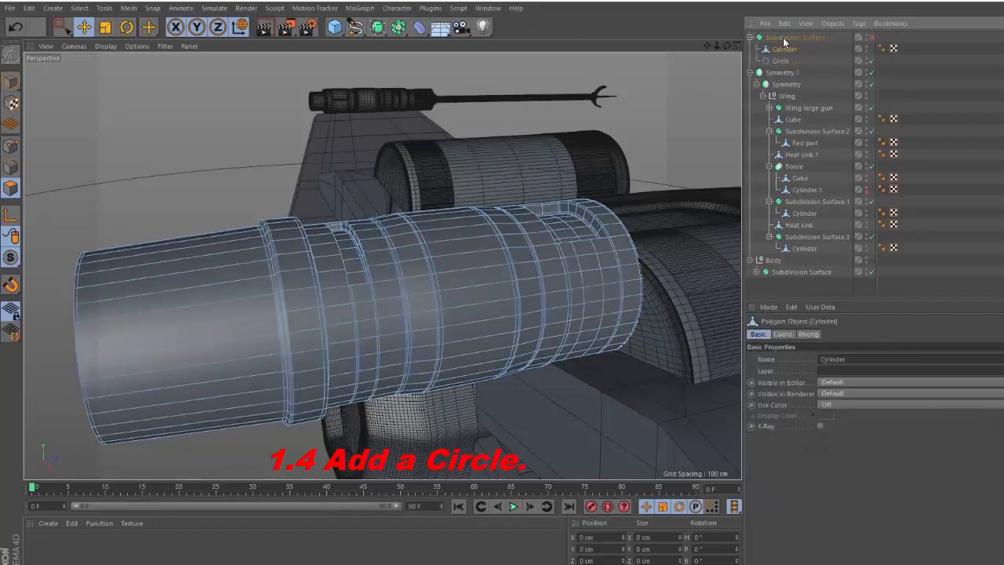
- Group the Subdivision Surface, cylinder and circle in a null and move the circle out of the Subdivision Surface
left_click(779, 61)
left_click(784, 49)
left_click(777, 61)
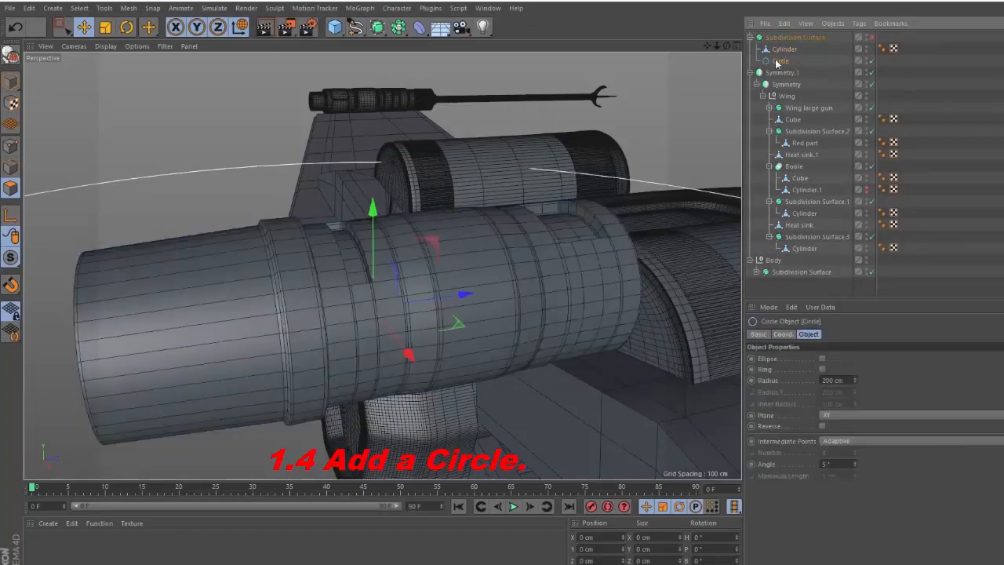
left_click(784, 38, "shift")
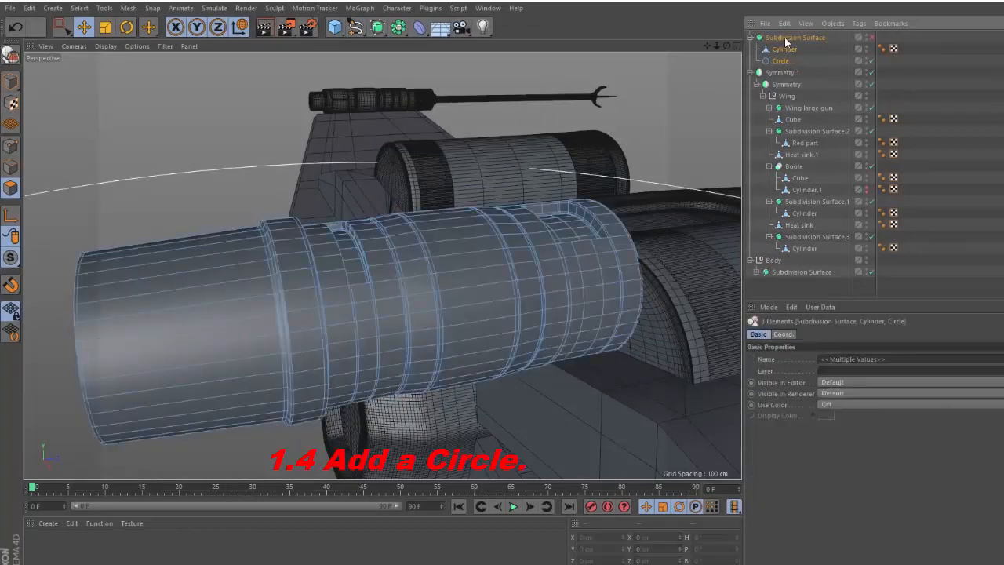
key("alt+g")
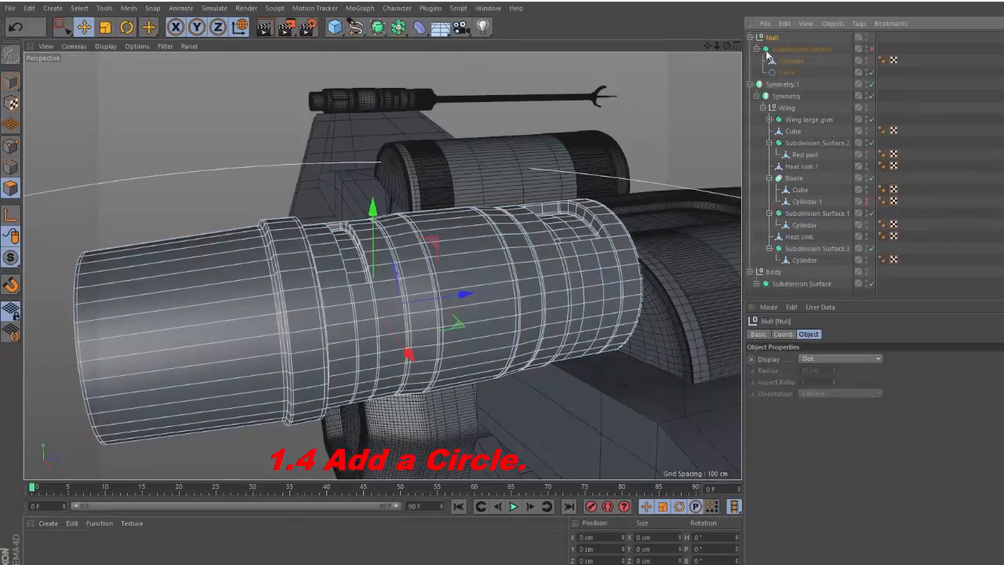
left_click_drag(774, 40, 774, 42)
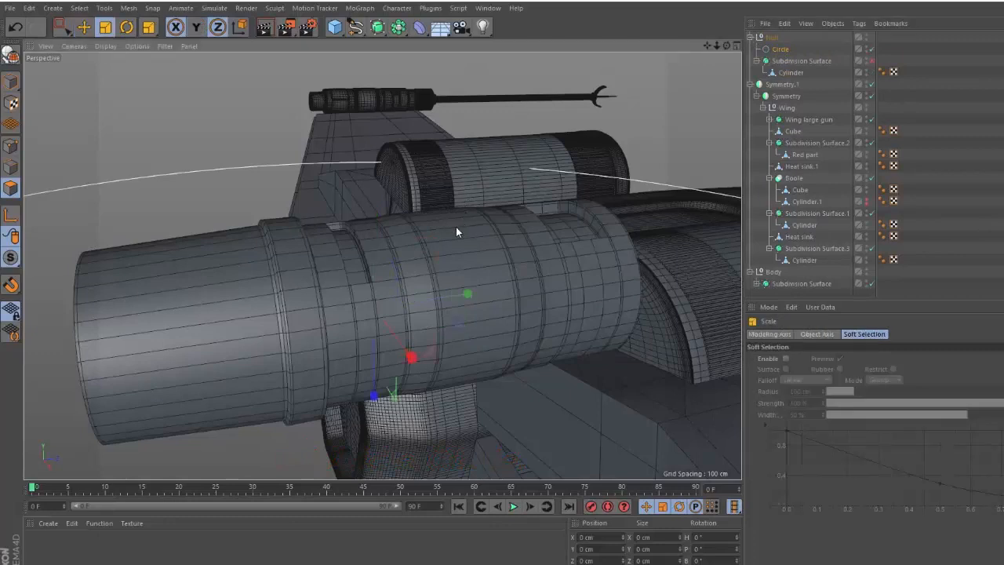
- Scale the circle spline down to a radius of about 24.6 cm so it fits around the motor
key("r")
left_click_drag(391, 248, 270, 282)
key("e")
left_click_drag(443, 304, 545, 285)
key("t")
left_click_drag(592, 244, 186, 257)
- Move the circle spline along the motor's axis to just behind the support loops at the middle section's front end
left_click_drag(376, 262, 330, 223, "alt")
right_click_drag(509, 282, 576, 274, "alt")
middle_click_drag(545, 265, 466, 192, "alt")
key("e")
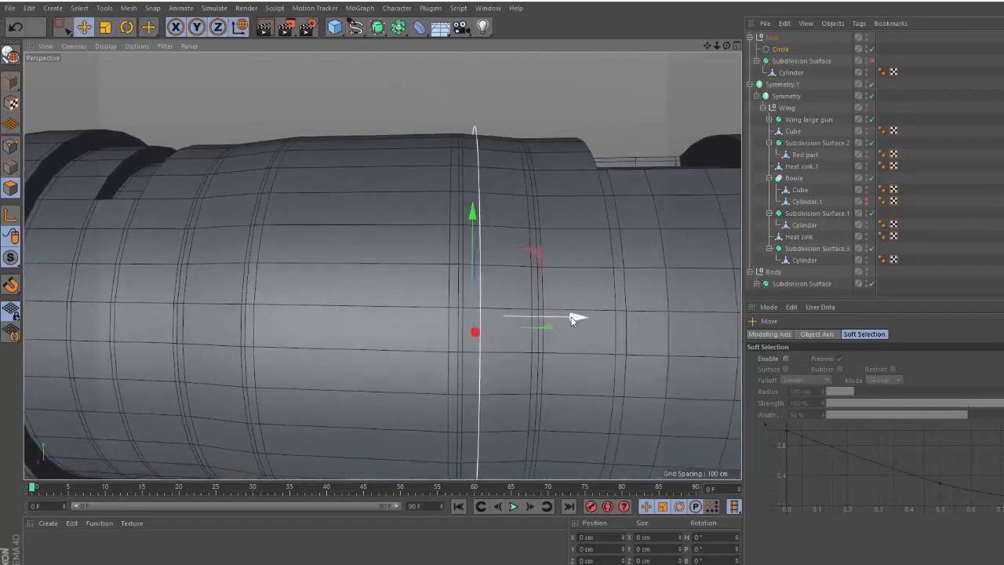
left_click_drag(572, 318, 526, 317)
- Put the circle spline inside a Sweep object and duplicate the circle within it as the sweep profile
mouse_move(479, 236)
left_mouse_down("alt")
mouse_move(553, 214)
mouse_move(481, 262)
mouse_move(419, 219)
mouse_move(469, 244)
left_mouse_up("alt")
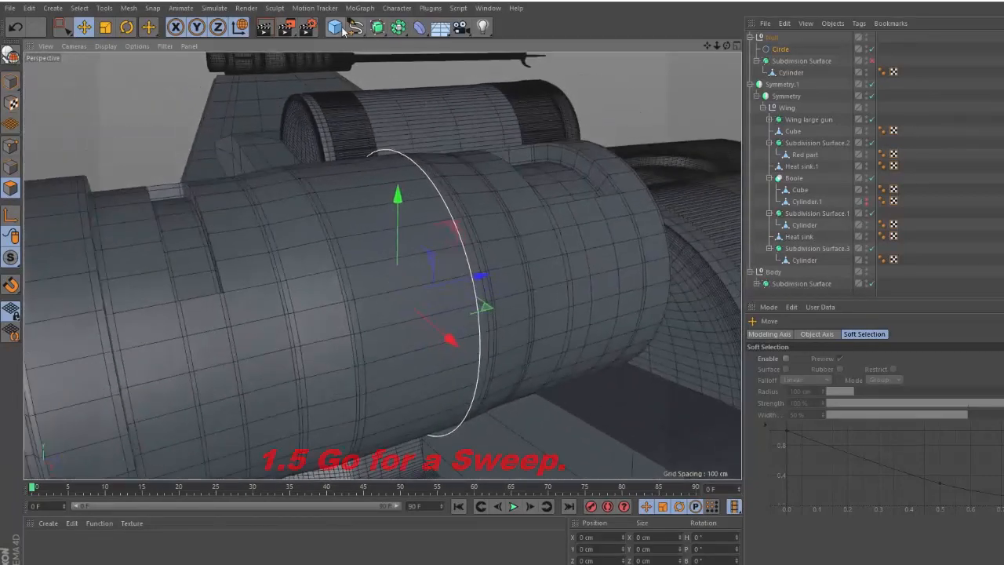
left_click(377, 27)
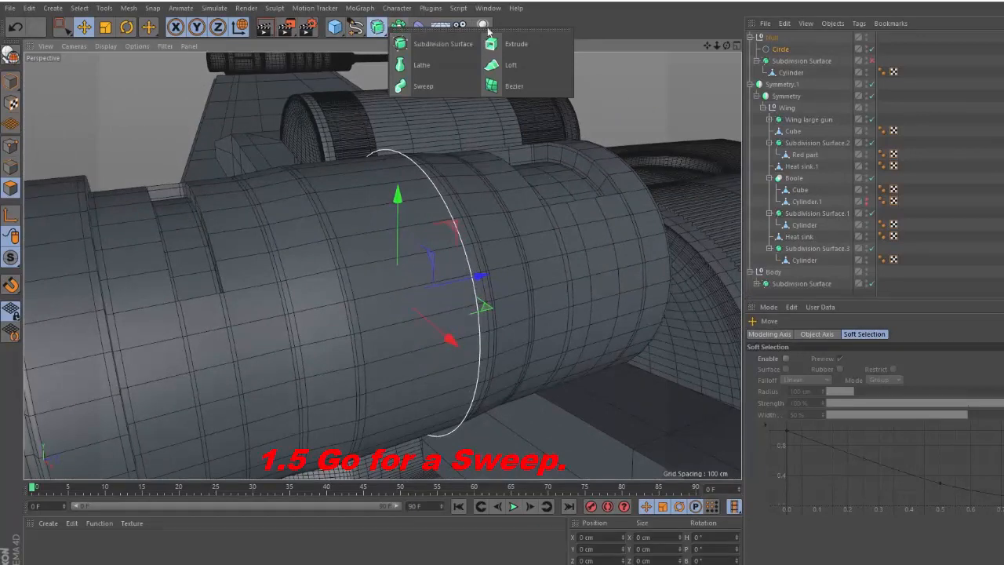
left_click(428, 86)
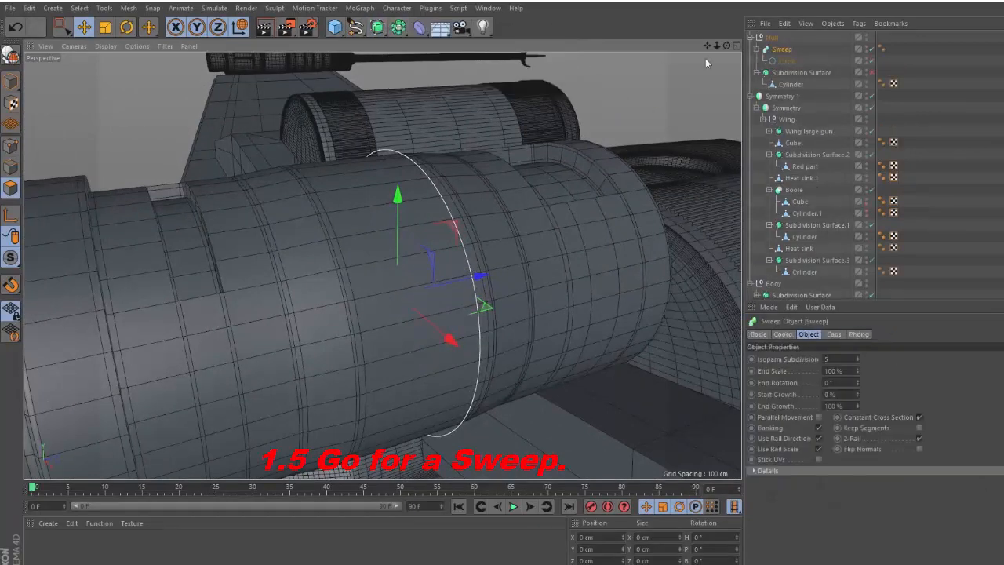
left_click(786, 62)
left_click_drag(787, 54, 786, 55, "ctrl")
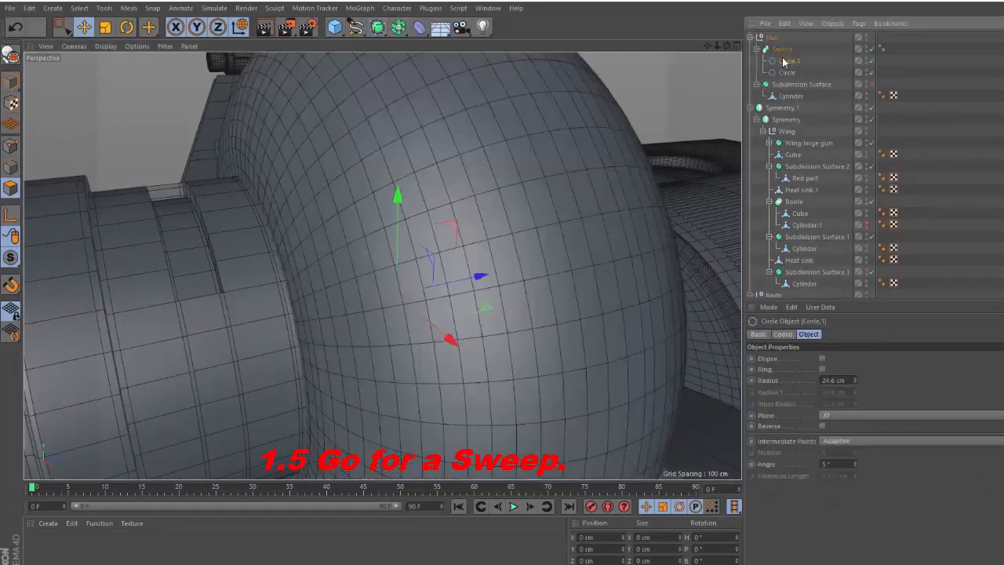
- Set the profile circle's radius to 0.4 cm to form a thin ring around the motor
left_click_drag(855, 381, 854, 391)
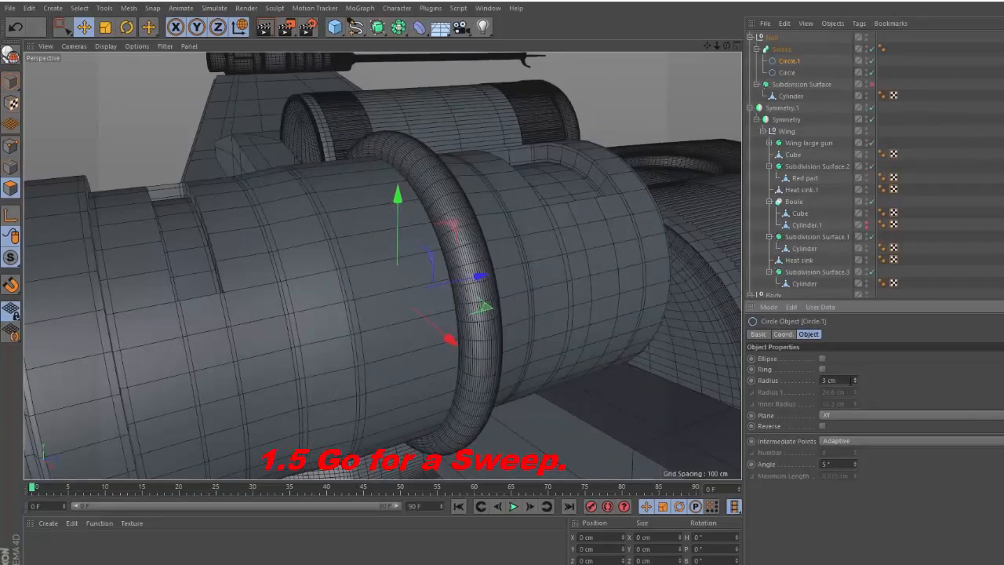
type("1")
key("Return")
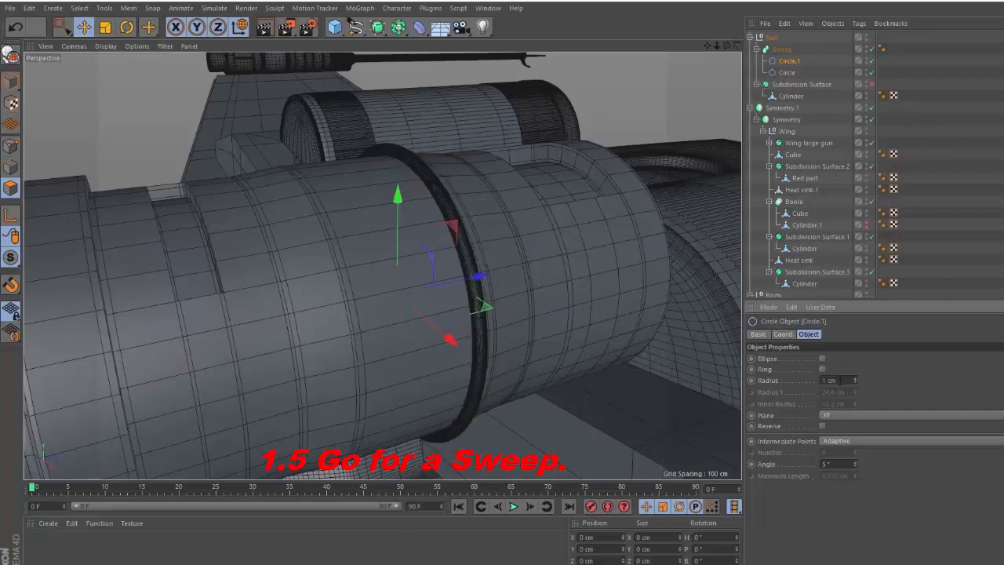
type("0.4")
key("Return")
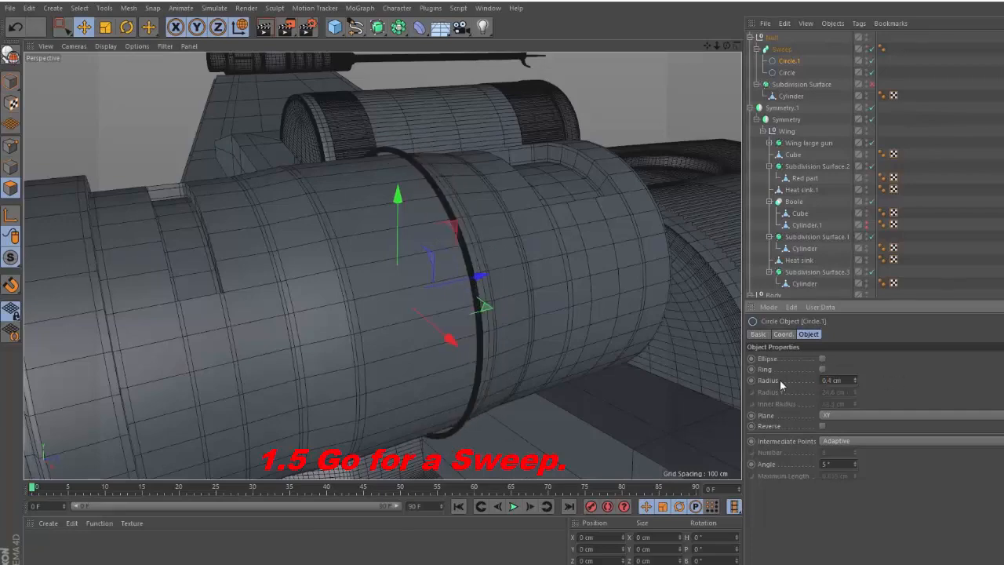
- Set the profile circle's intermediate points to Uniform with a number of 1
left_click_drag(547, 188, 609, 147, "alt")
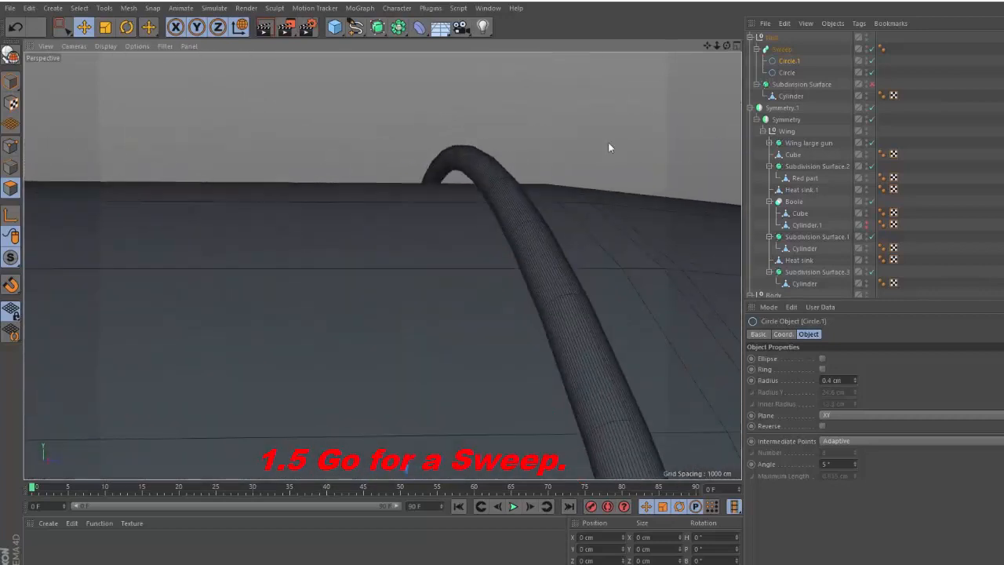
left_click(833, 442)
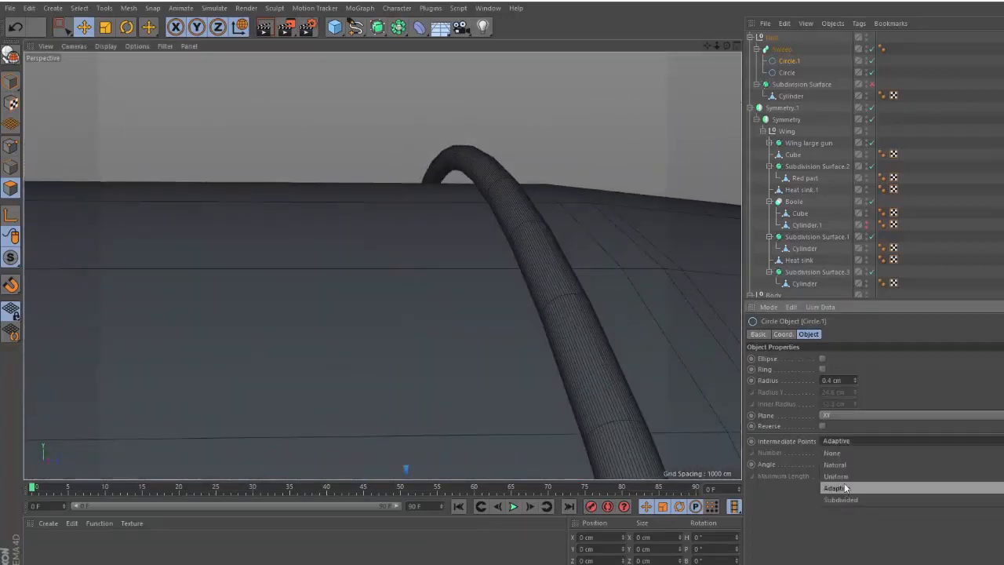
left_click(845, 477)
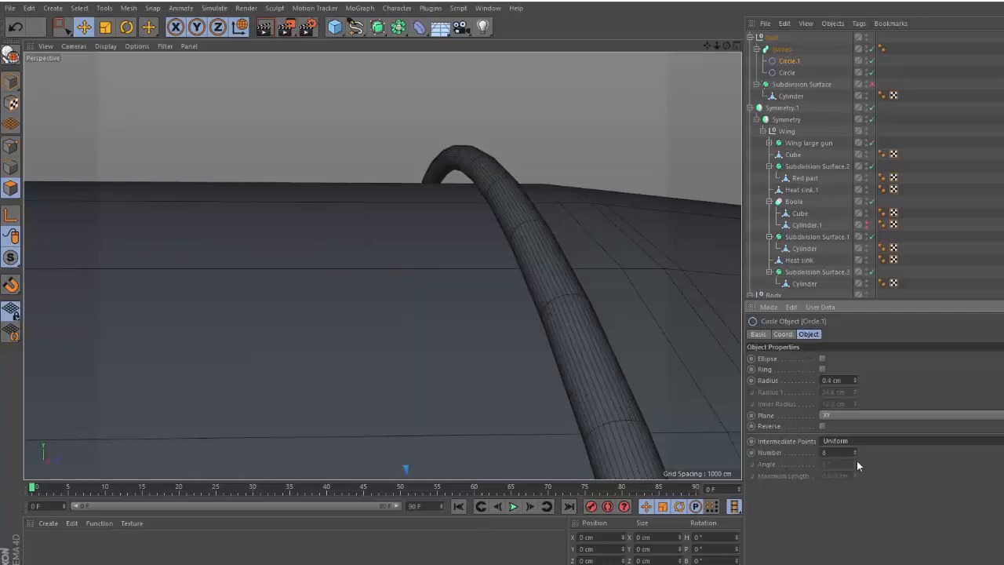
left_click(856, 453)
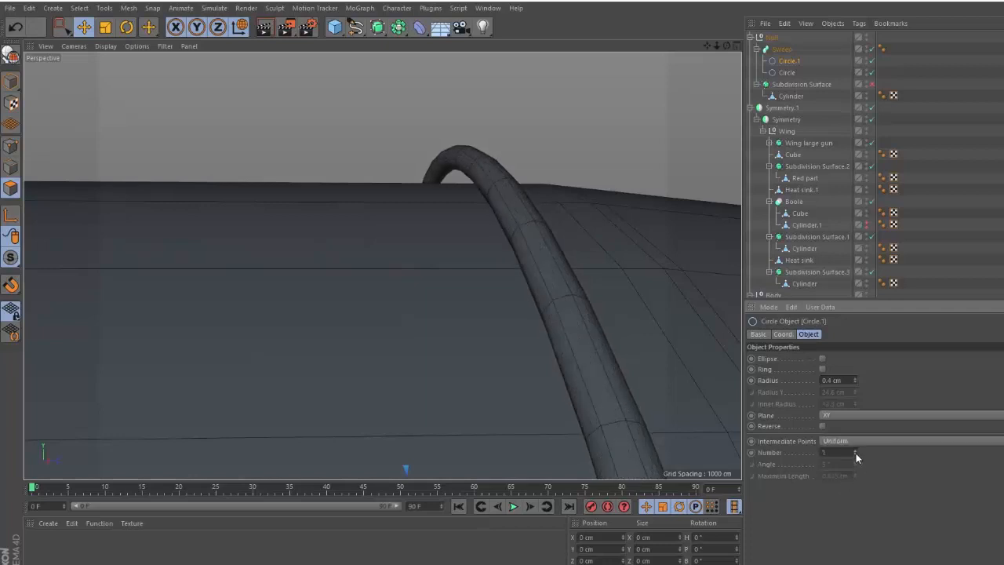
- Raise the profile circle's number of intermediate points to 4
left_click(855, 449)
left_click(855, 450)
left_click(854, 449)
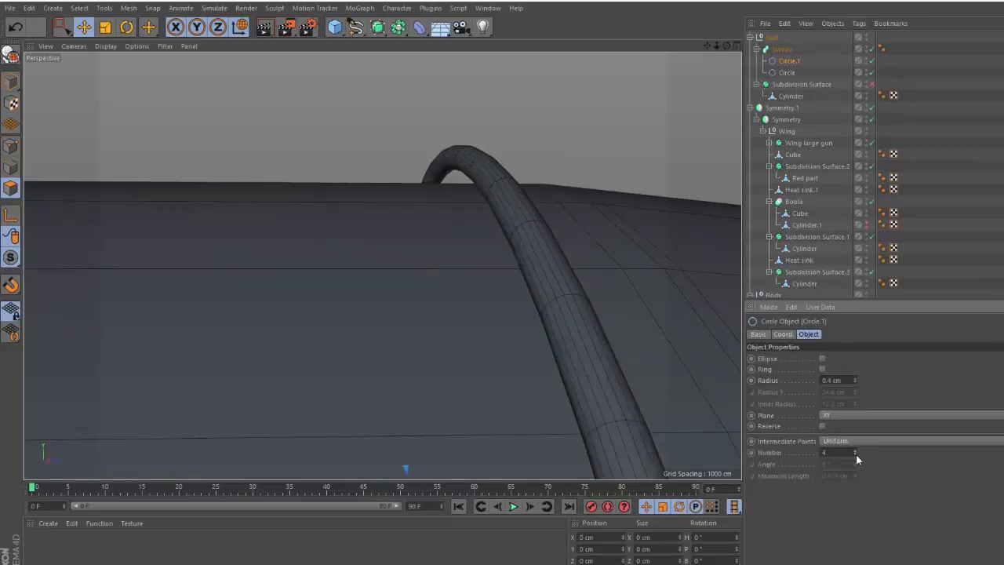
- Set the ring's path circle to Uniform intermediate points with a number of 58 and a radius of 24 cm
left_click(787, 73)
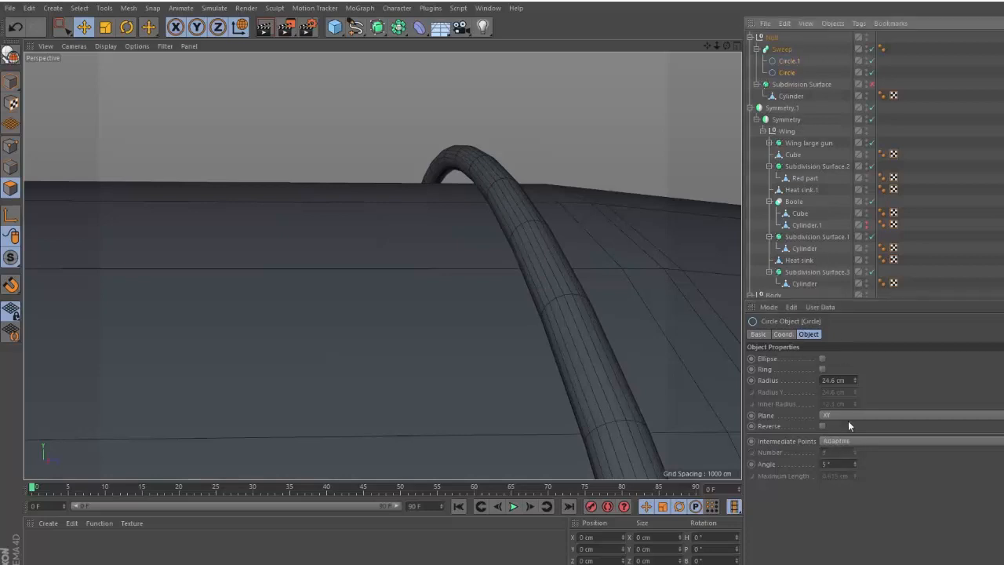
left_click(837, 441)
left_click(845, 476)
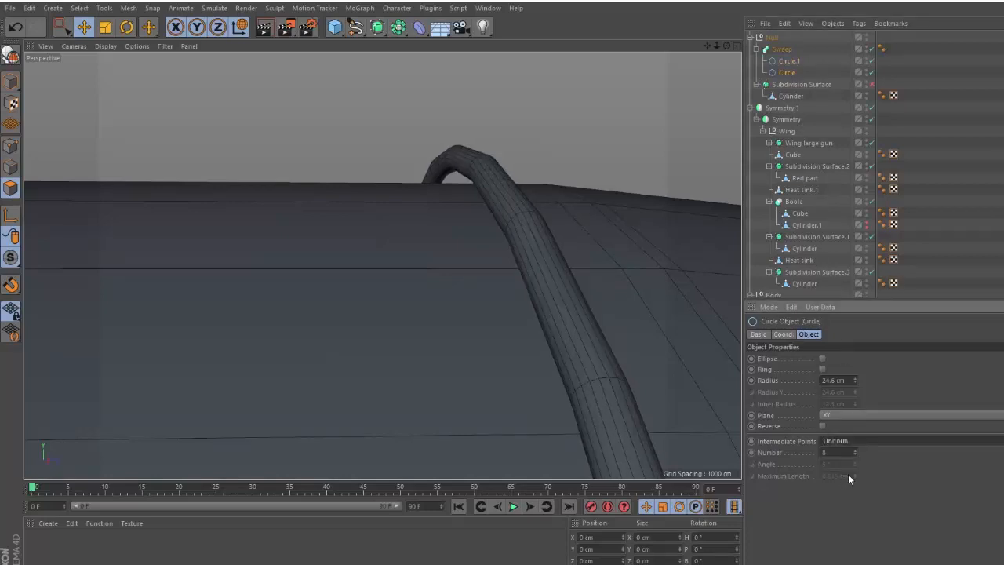
left_click_drag(853, 452, 853, 439)
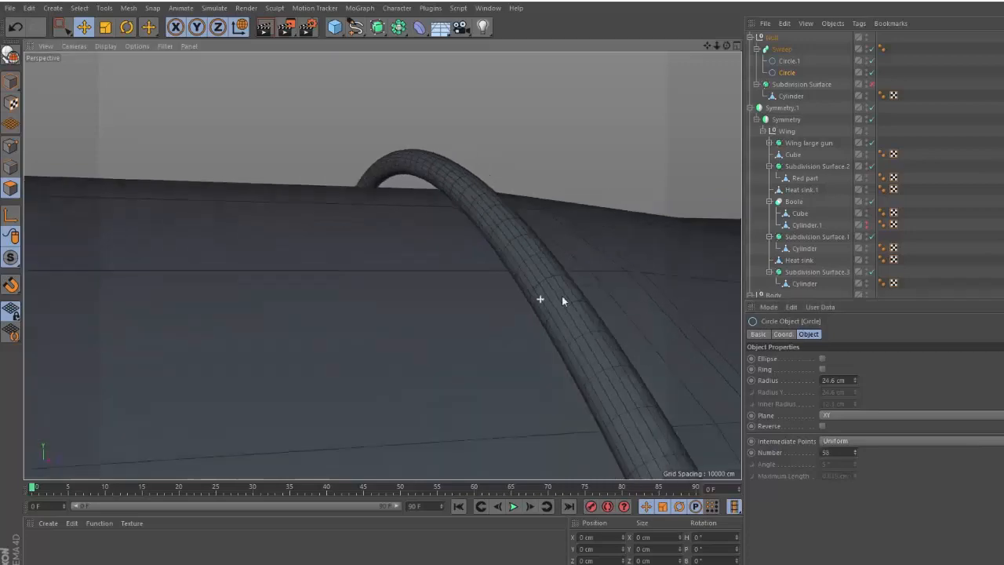
left_click_drag(561, 295, 560, 237, "alt")
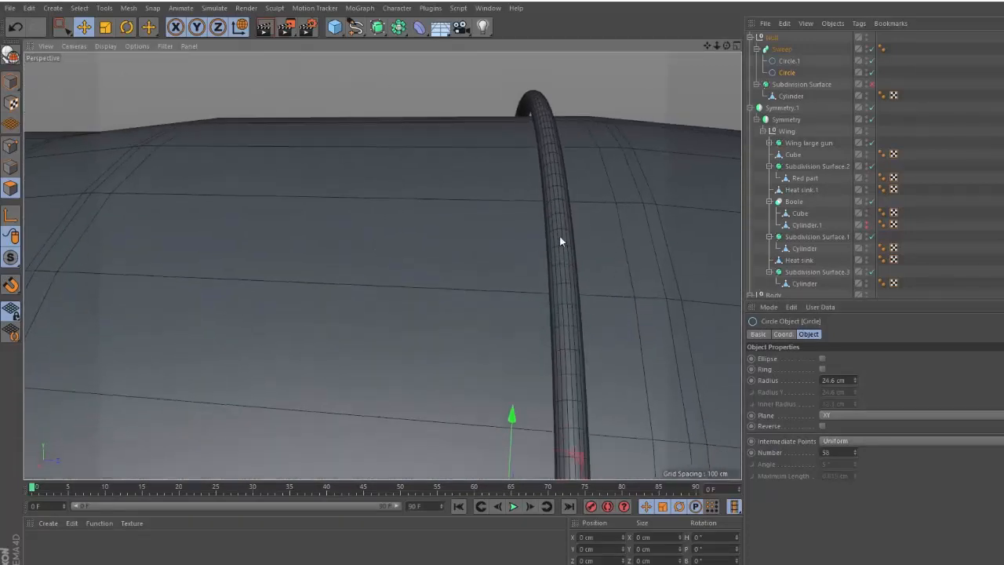
left_click(833, 380)
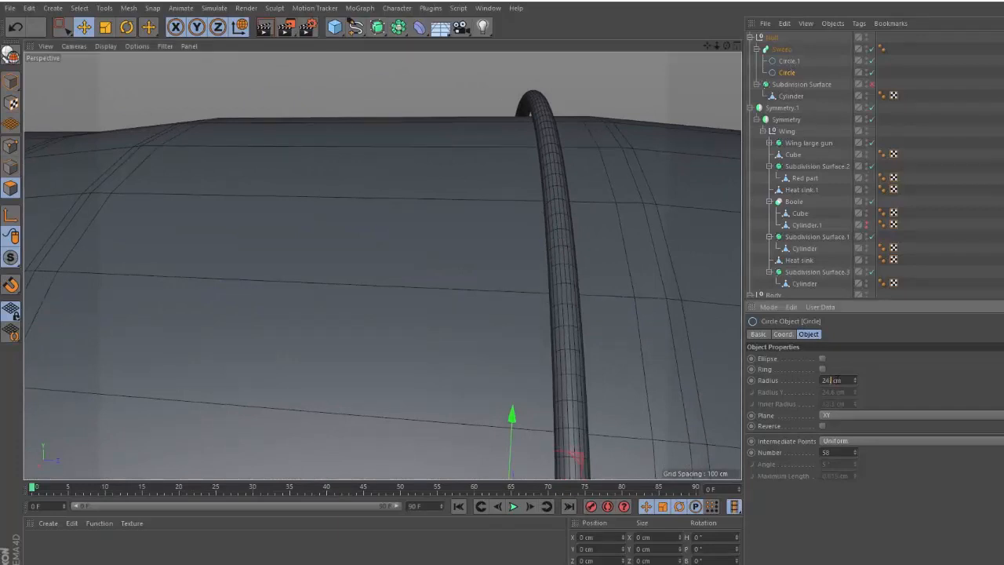
left_click_drag(518, 224, 480, 277, "alt")
scroll(510, 296, "down", 5)
mouse_move(618, 333)
left_mouse_down()
mouse_move(626, 336)
mouse_move(604, 332)
left_mouse_up()
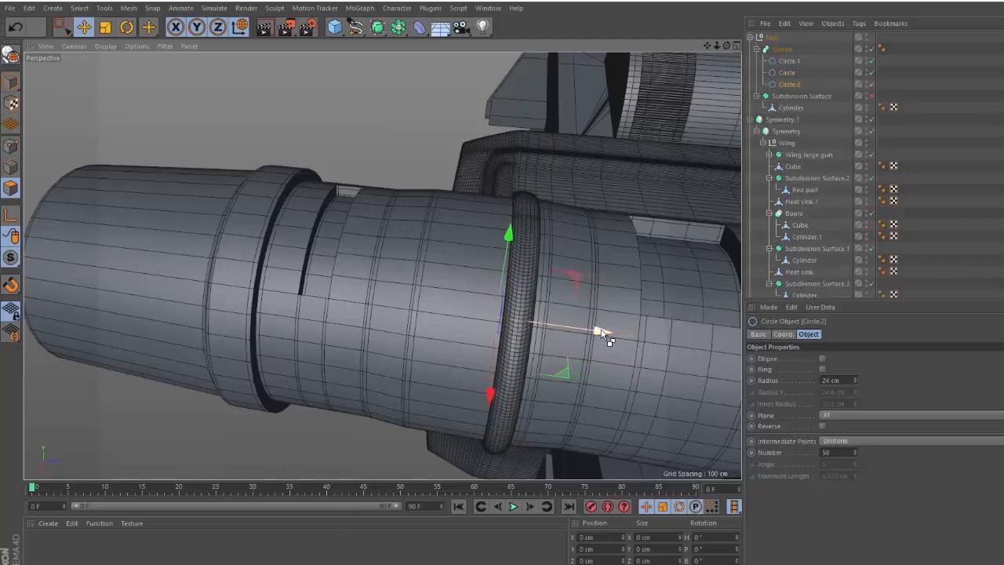
key("ctrl+z")
- Duplicate the whole ring sweep five times along the motor's axis to form two groups of three rings
left_click(789, 52)
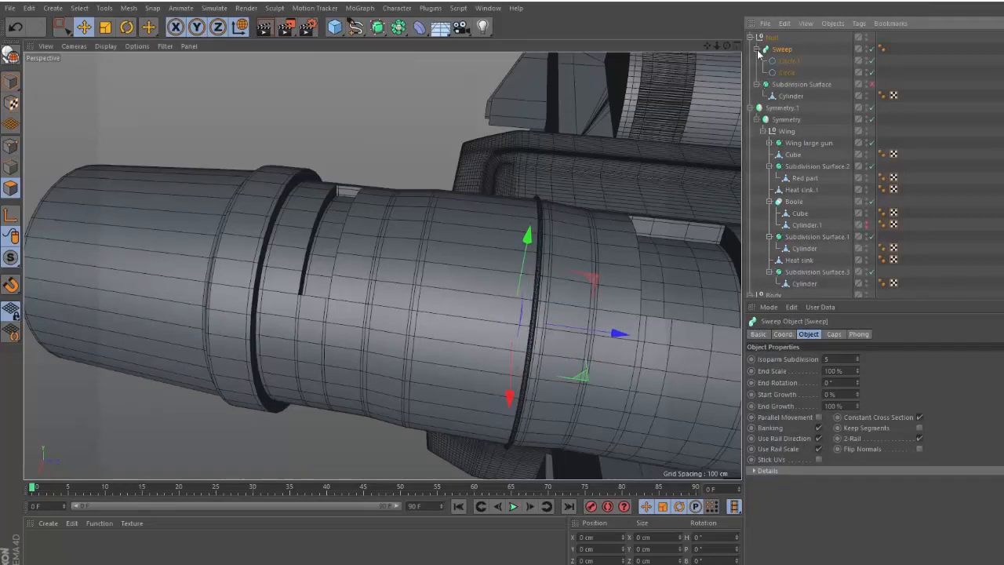
left_click(757, 50)
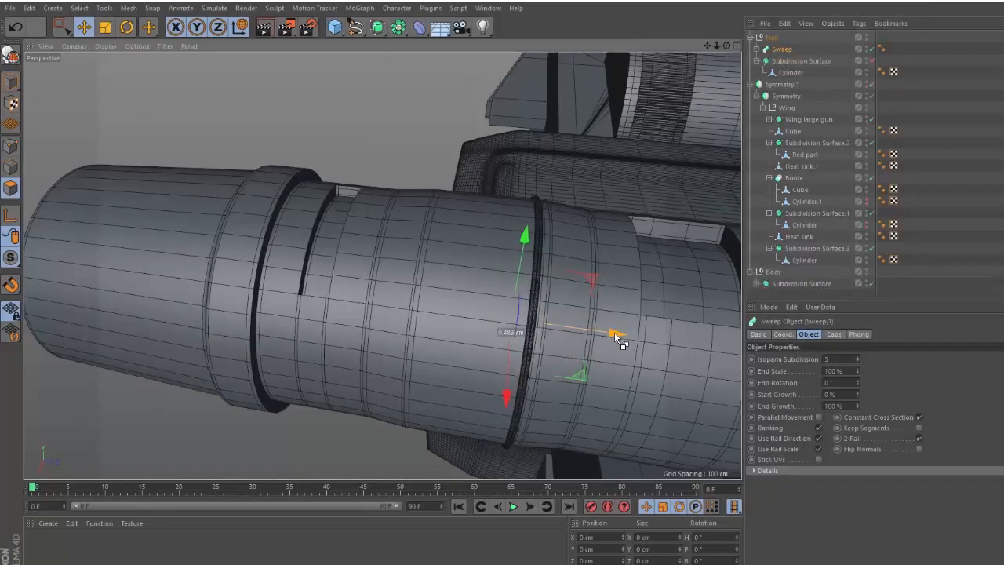
left_click_drag(617, 337, 554, 329, "ctrl")
left_click_drag(559, 329, 546, 328, "ctrl")
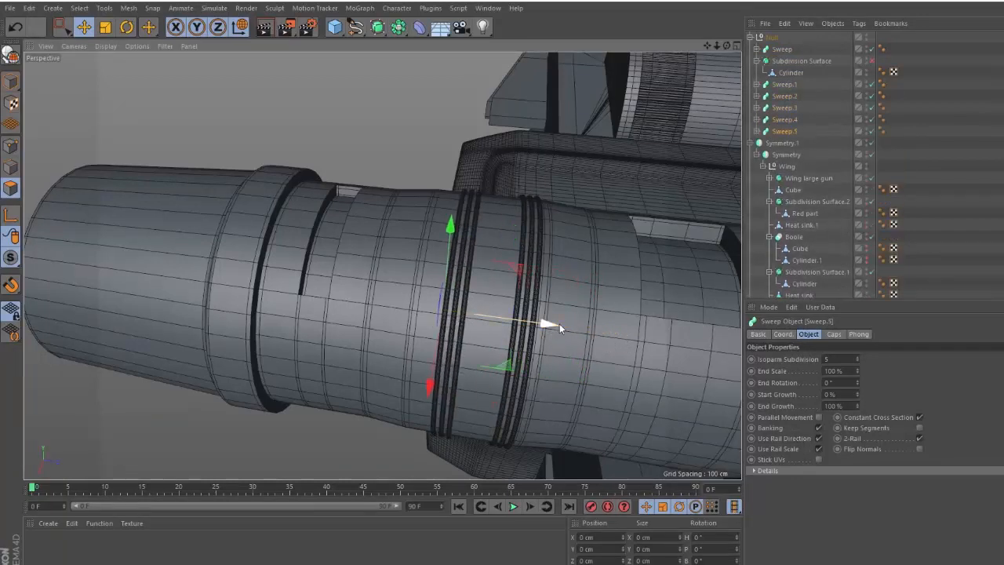
- Copy a ring sweep forward to the motor's front cutout and reduce its path circle's radius to 21 cm
middle_click_drag(559, 324, 393, 280, "alt")
left_click_drag(393, 280, 565, 303, "ctrl")
left_click(757, 142)
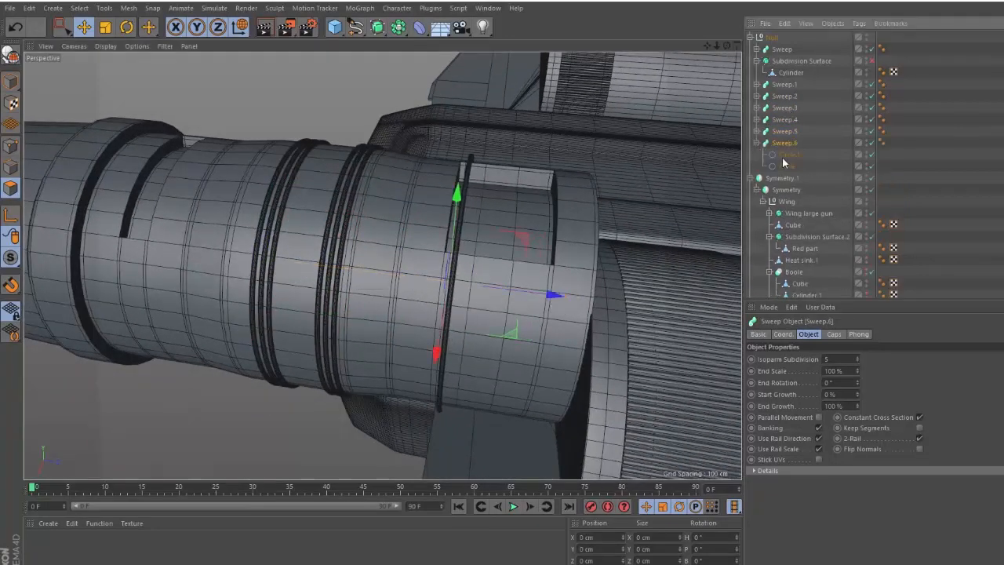
left_click(786, 166)
left_click(854, 384)
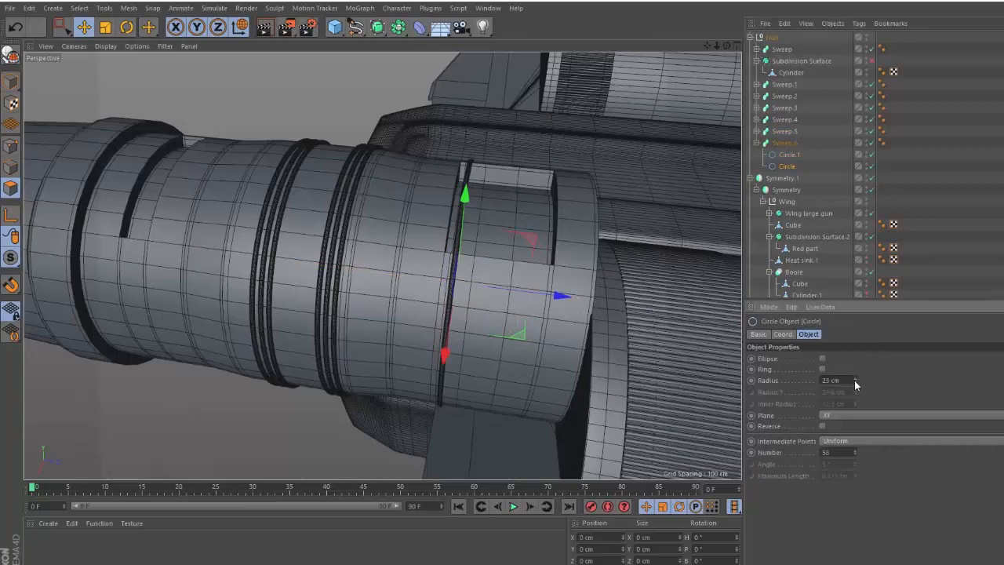
left_click(854, 383)
left_click(855, 384)
left_click(856, 377)
- Try enlarging the front ring's path circle to a radius of 29 cm
left_click_drag(424, 236, 517, 298, "alt")
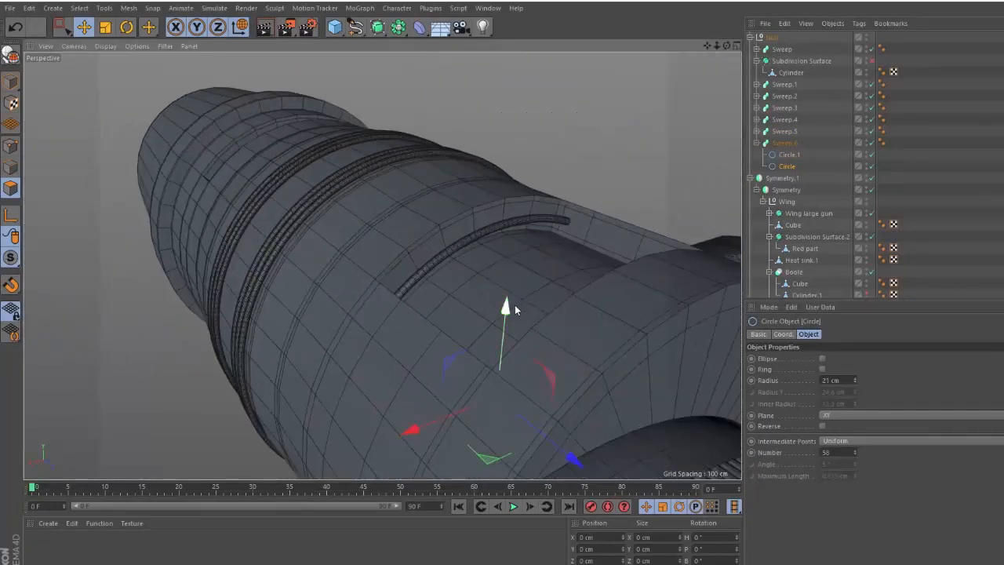
left_click(855, 377)
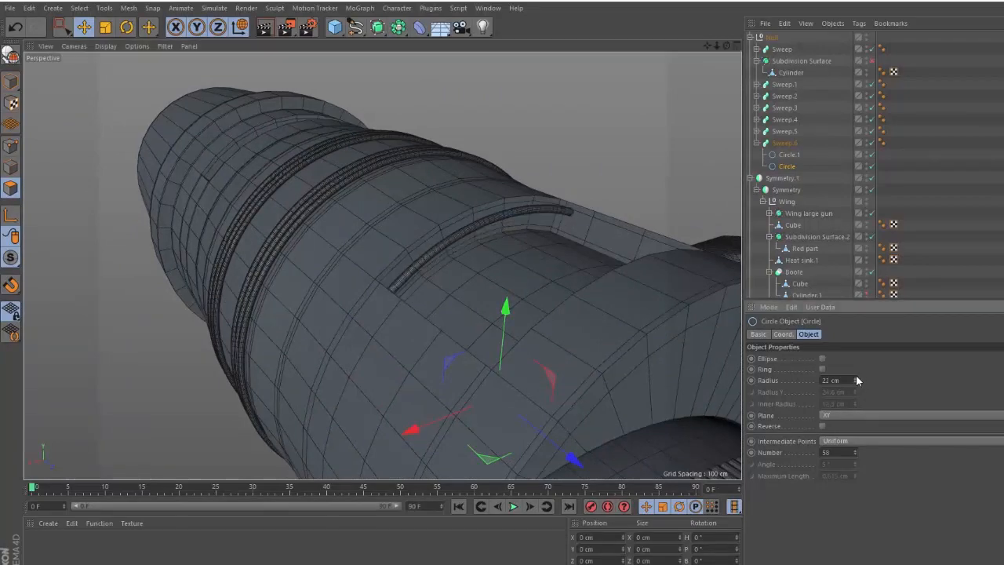
left_click(855, 378)
left_click(856, 377)
left_click(855, 377)
left_click_drag(559, 259, 504, 225, "alt")
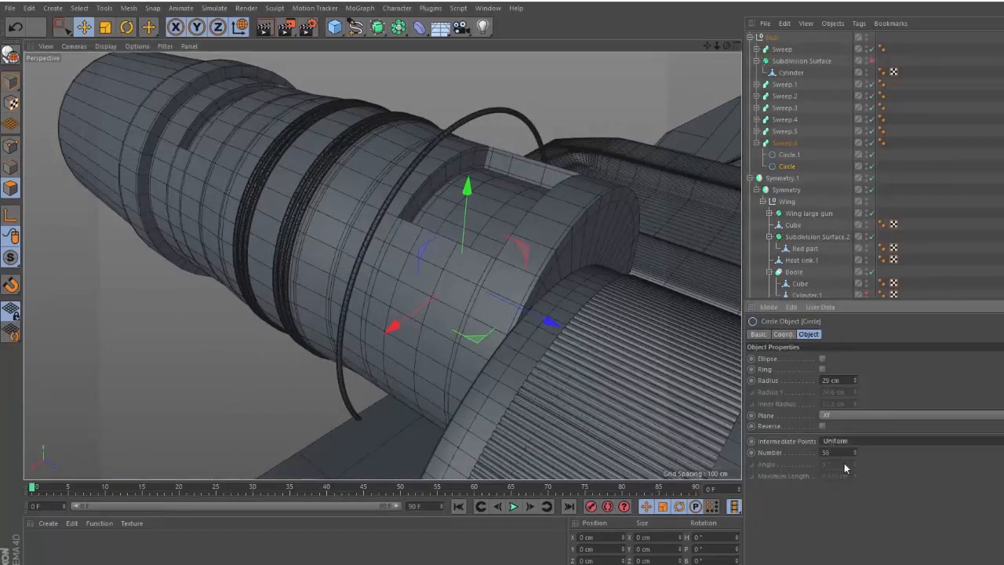
- Try Subdivided intermediate points with a 45° angle on the front ring's path circle, and undo back through the radius enlargement
left_click(842, 441)
left_click(840, 500)
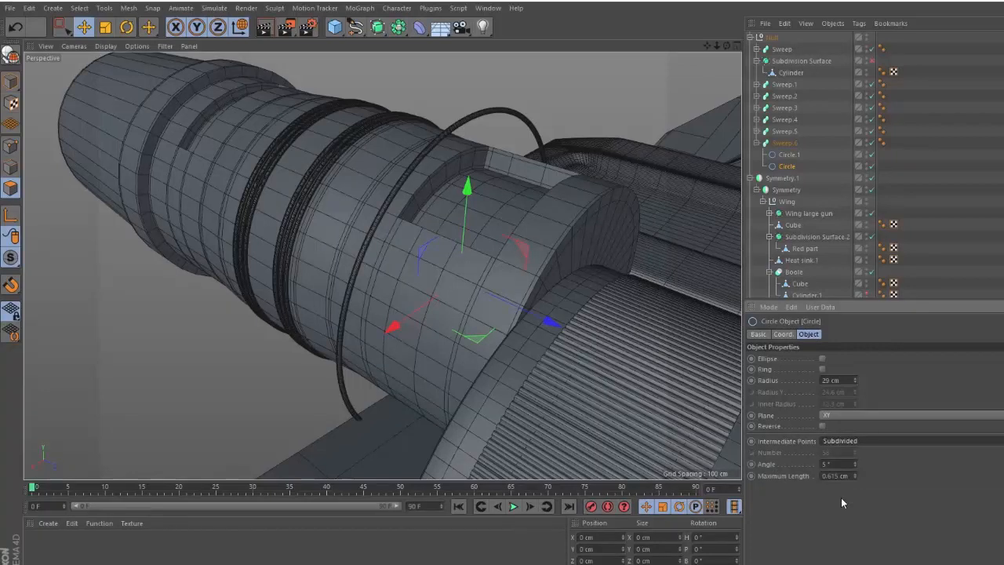
left_click_drag(856, 463, 856, 459)
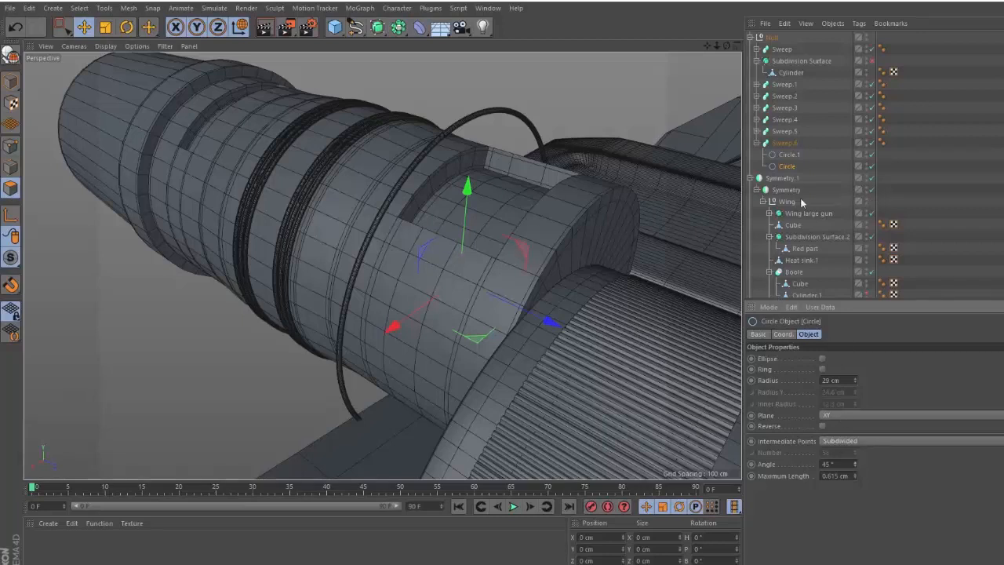
key("ctrl+z")
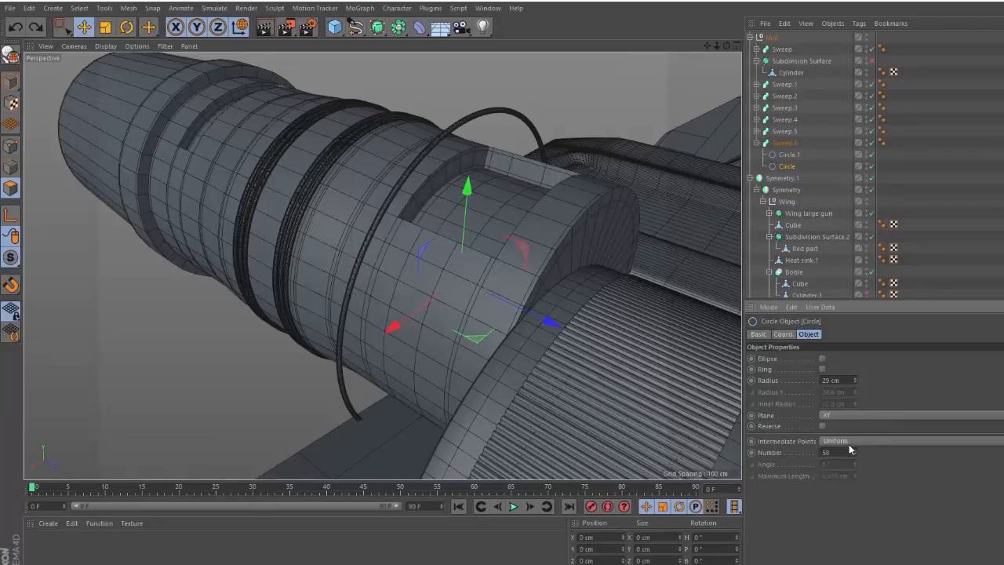
key("ctrl+z")
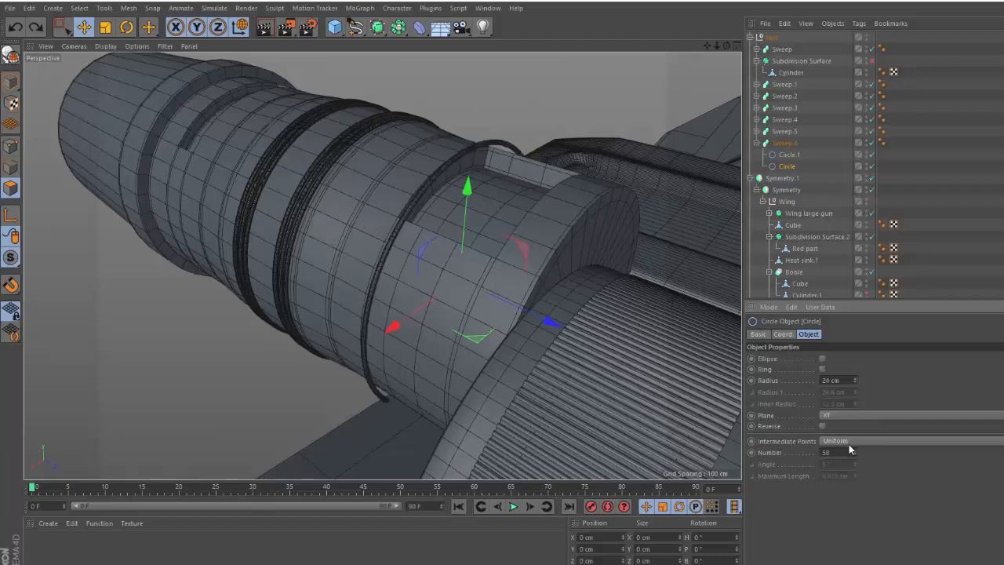
- Set the front ring's path circle radius to 21 cm
left_click(855, 383)
left_click(856, 381)
left_click(856, 382)
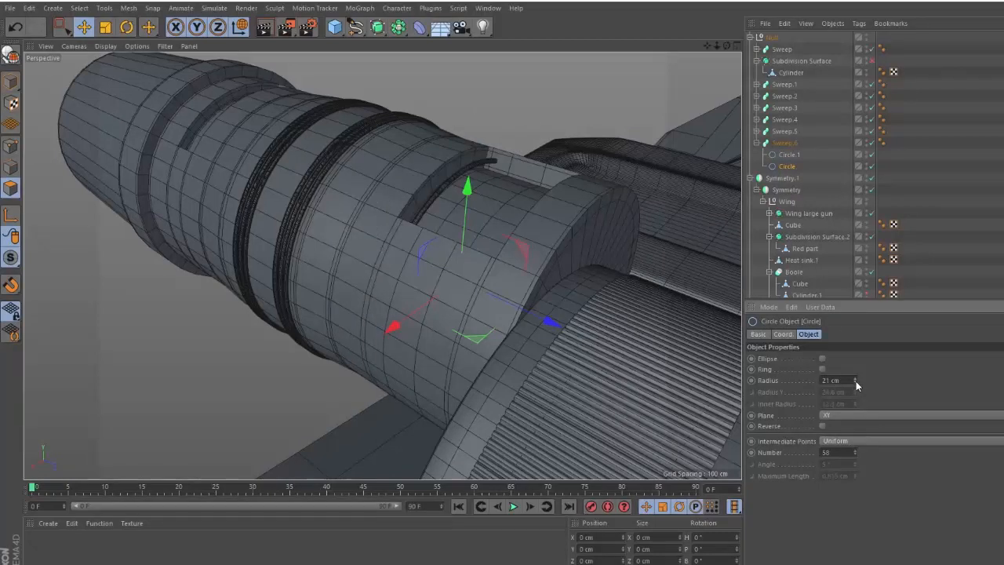
- Set the front ring's profile circle radius to 1 cm to thicken the ring
left_click(789, 156)
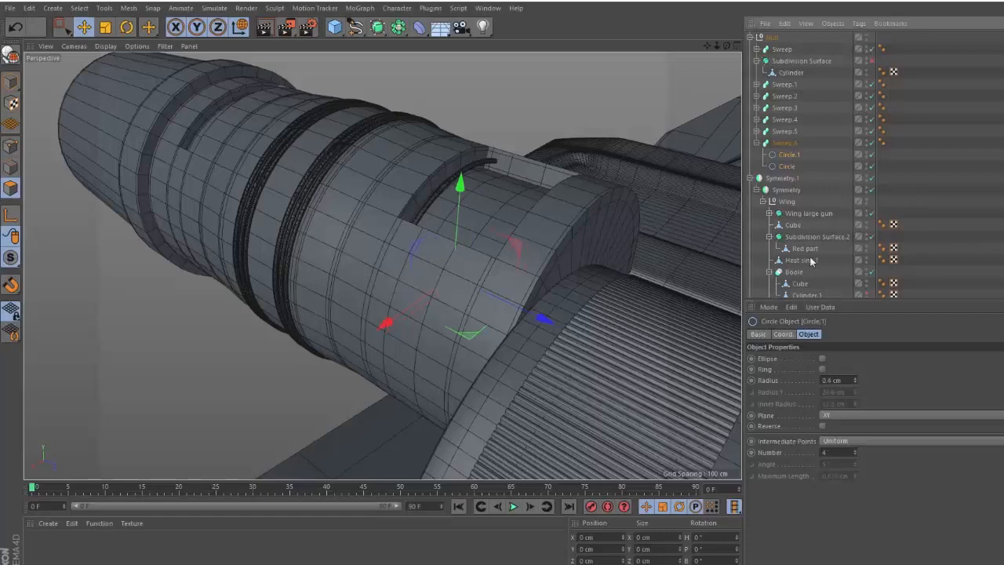
left_click(856, 377)
double_click(831, 379)
type("1")
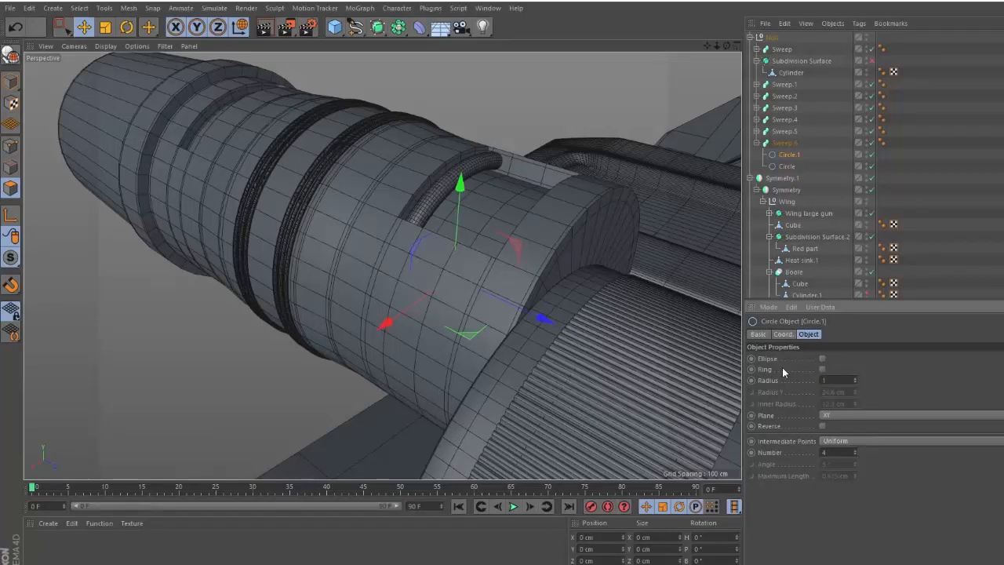
key("Return")
left_click_drag(499, 211, 535, 221, "alt")
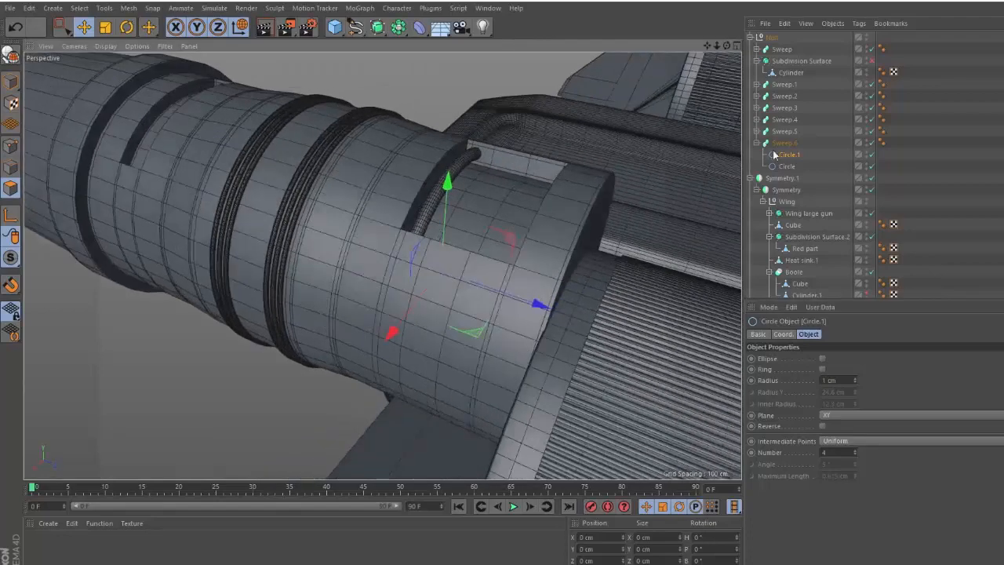
- Duplicate the thick ring sweep twice along the motor's axis, keeping the copies inside the front cutout
left_click(784, 144)
key("e")
left_click_drag(548, 311, 486, 224, "ctrl")
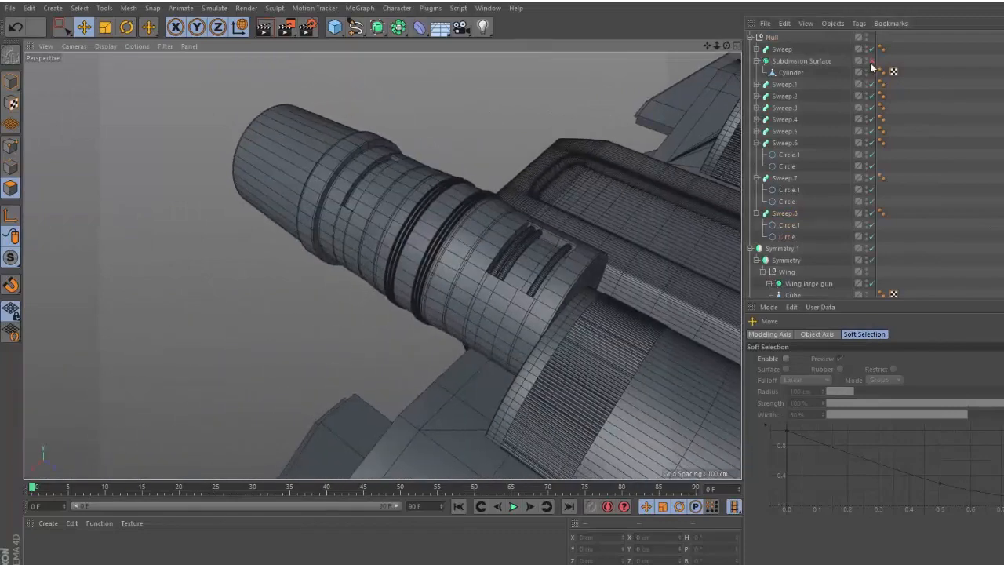
- Turn on the rear motor's Subdivision Surface and render a preview of the current view
left_click_drag(345, 206, 429, 263, "alt")
key("ctrl+r")
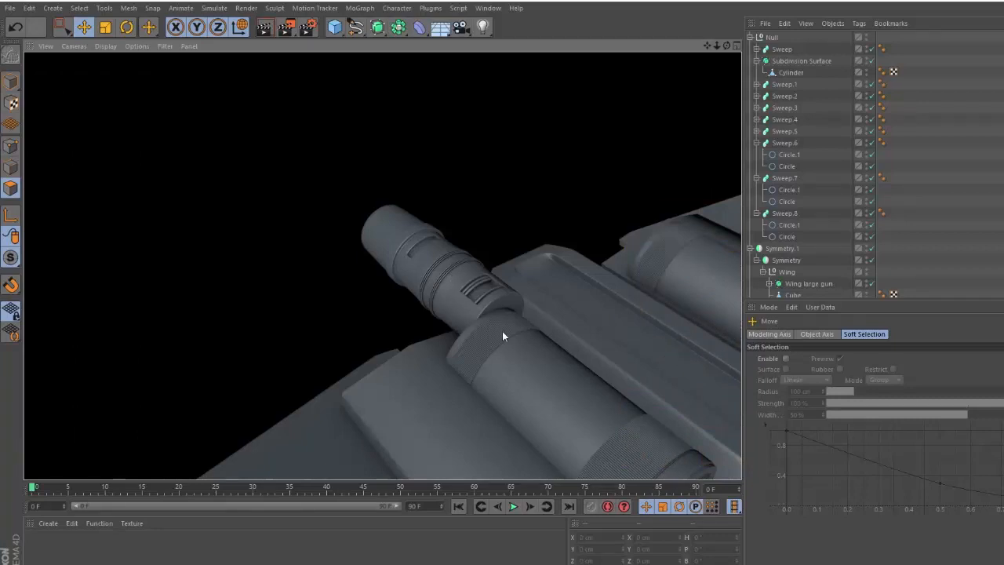
left_click_drag(492, 344, 441, 305, "alt")
- In Model mode, duplicate the heat sink at the engine's intake end about 212 cm back, beside the rear motor
left_click(441, 308)
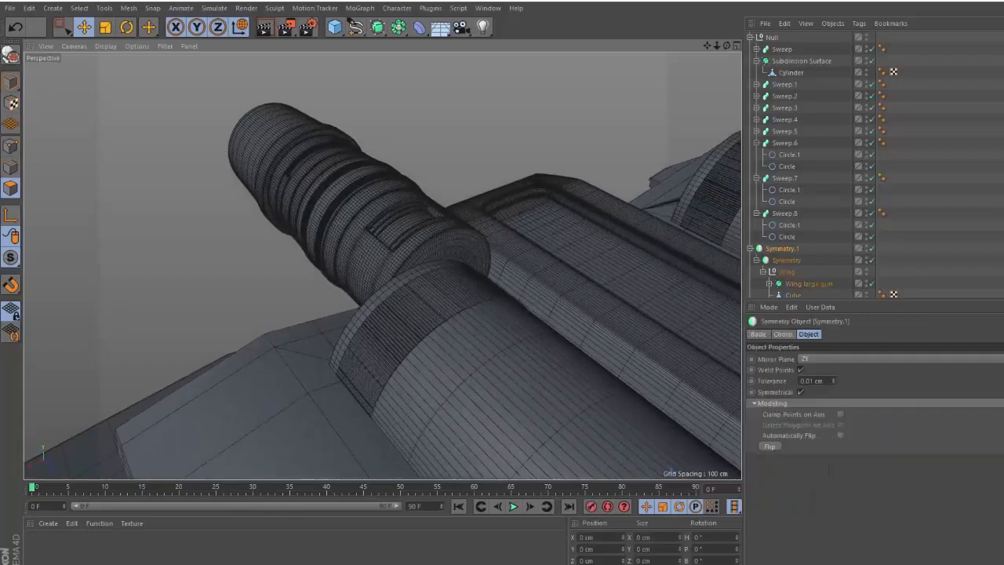
left_click(11, 81)
right_click_drag(112, 119, 528, 241, "alt")
left_click_drag(527, 241, 440, 266, "alt")
middle_click_drag(604, 382, 373, 190, "alt")
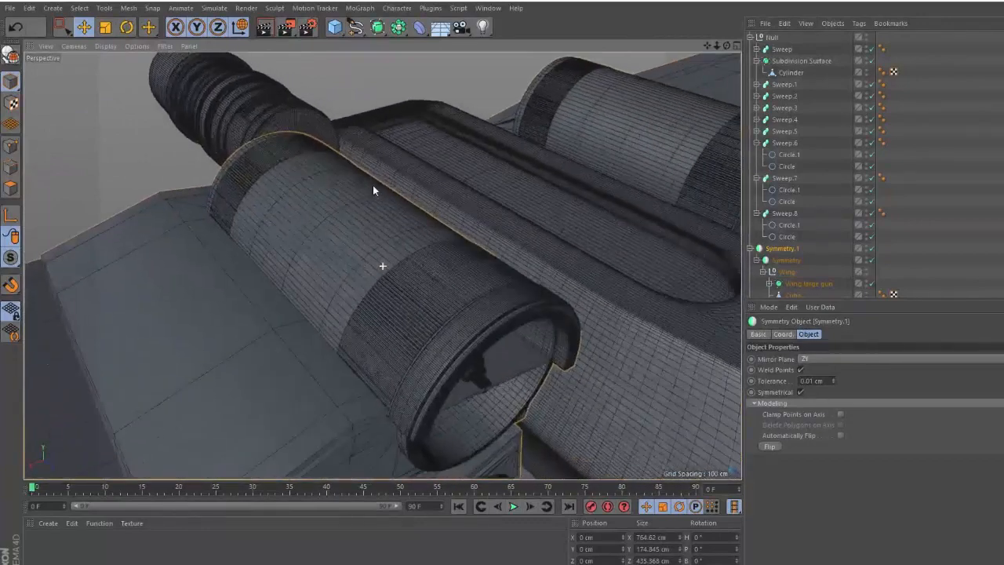
left_click(436, 267)
left_click_drag(460, 309, 487, 283, "alt")
scroll(804, 233, "down", 5)
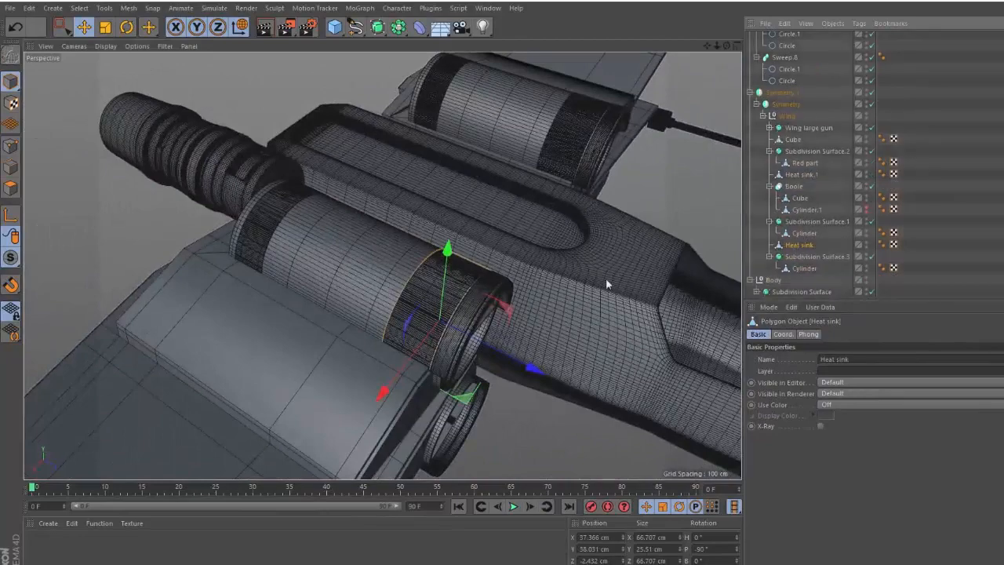
left_click_drag(532, 367, 231, 219, "ctrl")
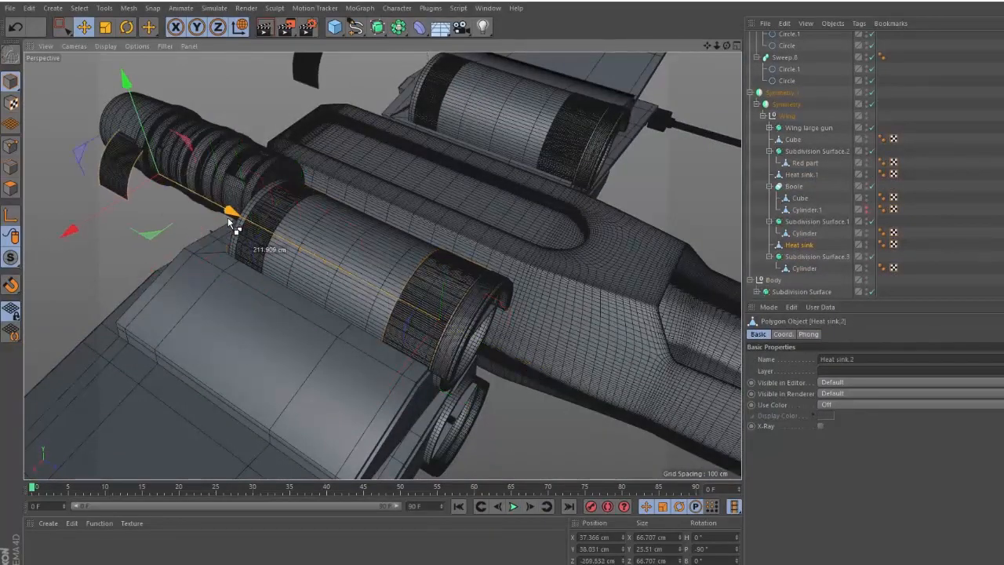
left_click_drag(175, 168, 283, 244, "alt")
left_click_drag(398, 227, 574, 254, "alt")
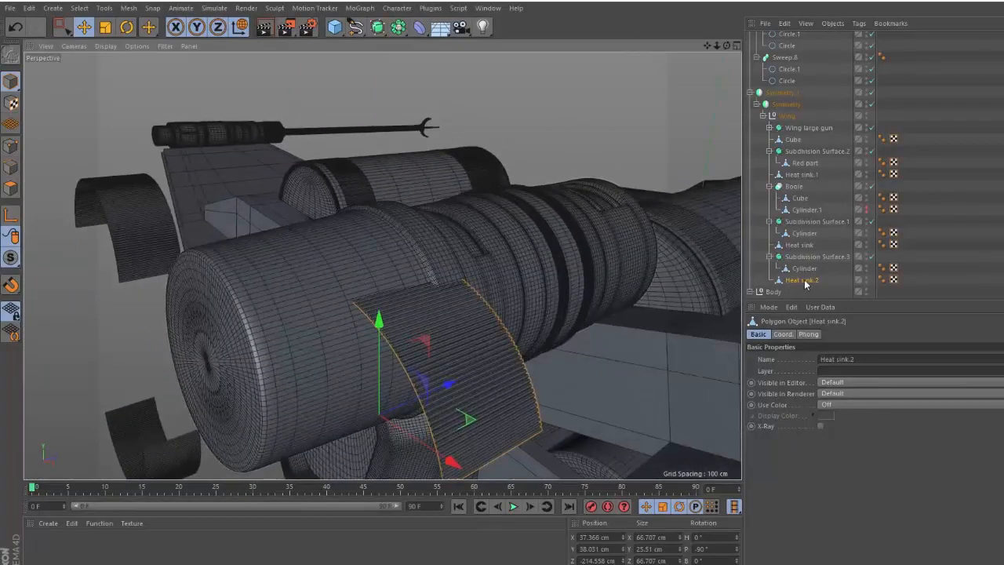
- Move the duplicated heat sink out of the wing group to the top of the rear motor's null
left_click_drag(805, 280, 787, 86)
scroll(825, 145, "up", 4)
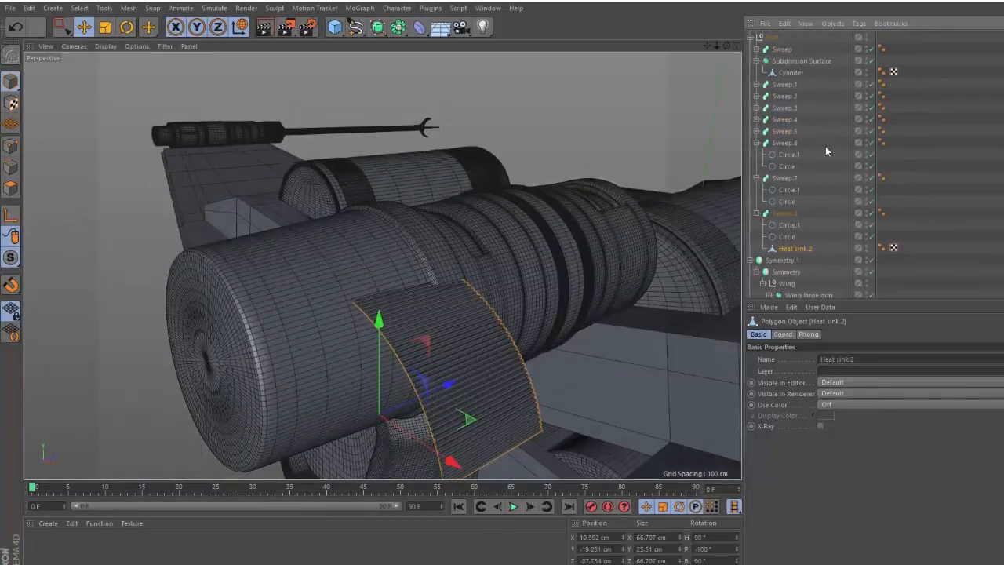
left_click_drag(791, 251, 778, 45)
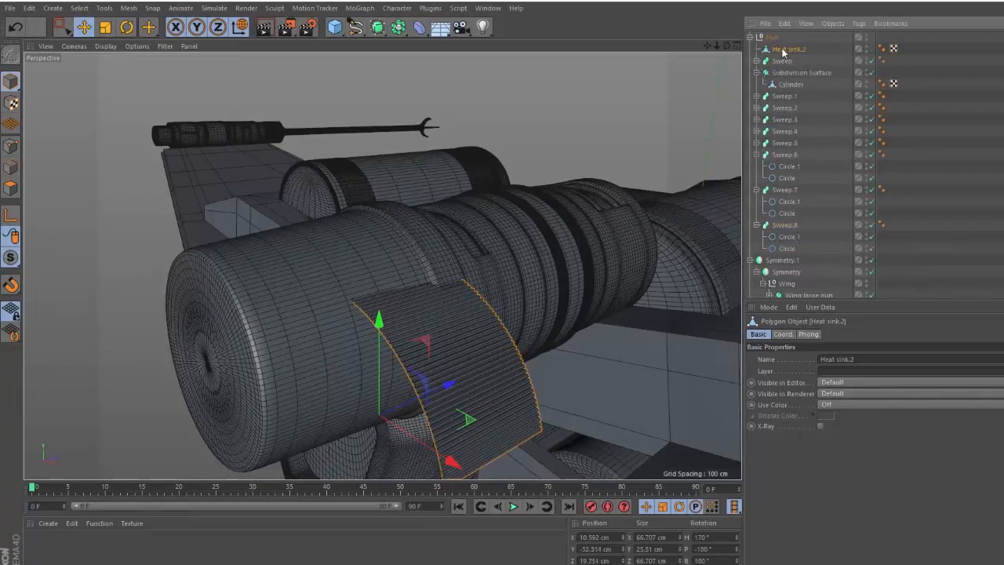
- Select the rear motor's Subdivision Surface and switch its coordinate values from local to world space
left_click_drag(689, 195, 596, 260, "alt")
left_click(716, 218)
scroll(826, 214, "down", 5)
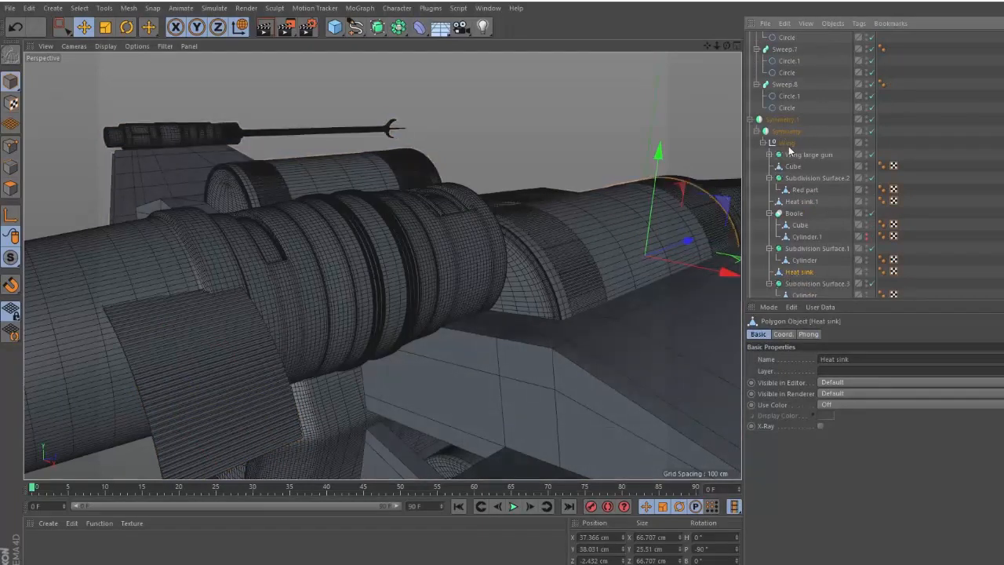
scroll(803, 136, "up", 4)
left_click(842, 107)
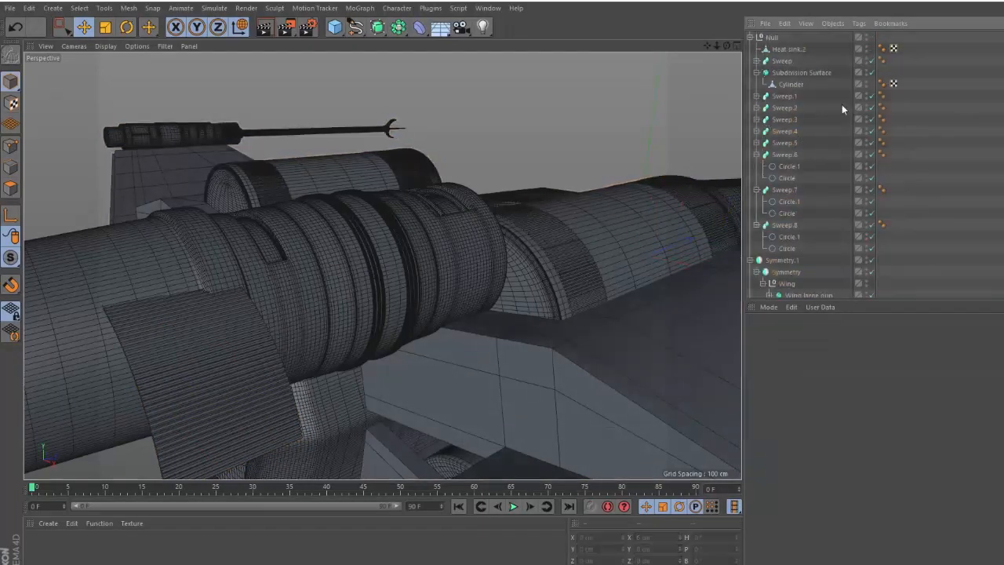
left_click(793, 73)
left_click_drag(395, 251, 627, 205, "alt")
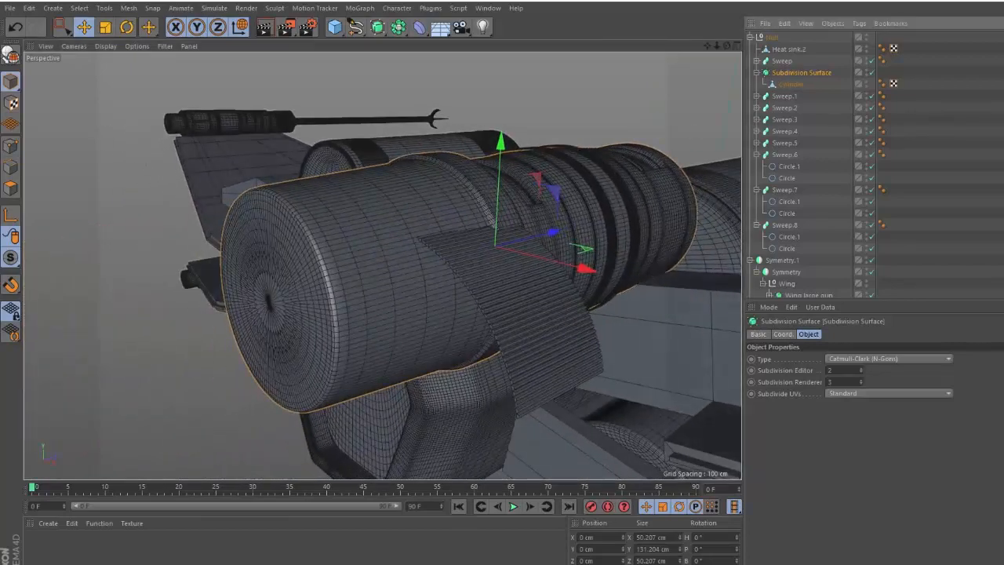
left_click(601, 564)
left_click(601, 561)
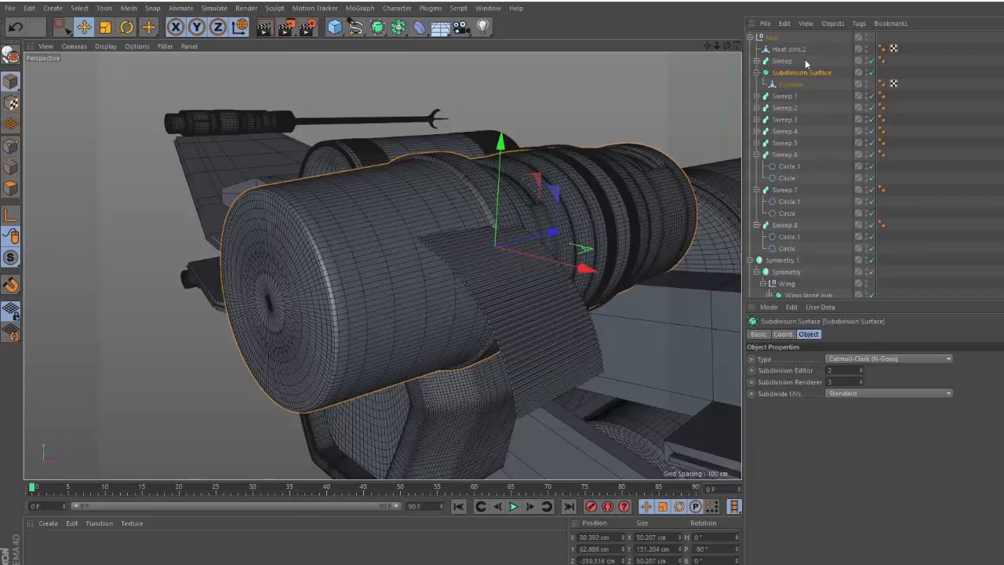
- Copy the motor's X position of 80.392 cm to Heat sink.2 to align it sideways with the motor
double_click(596, 537)
key("ctrl+c")
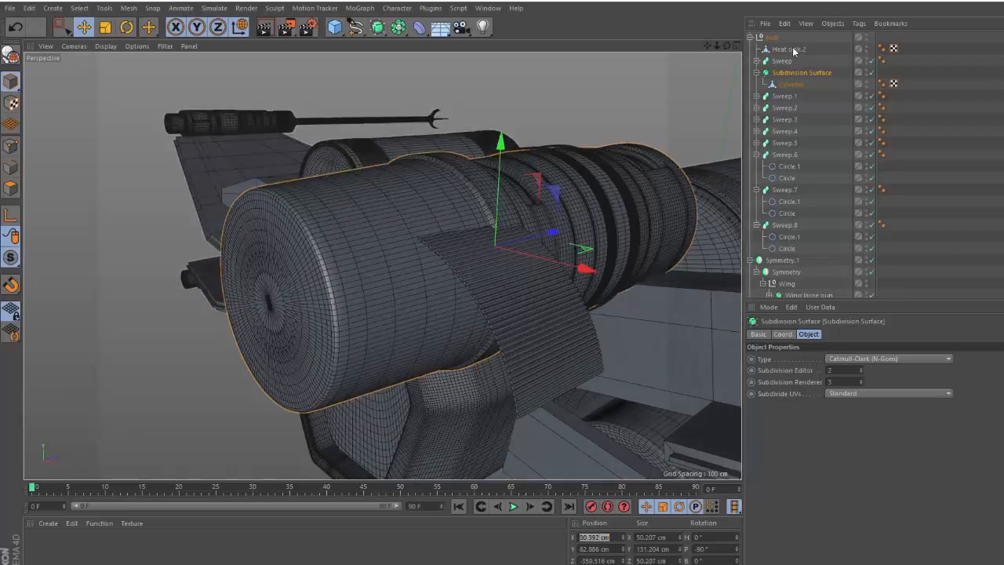
left_click(789, 48)
double_click(596, 537)
key("ctrl+v")
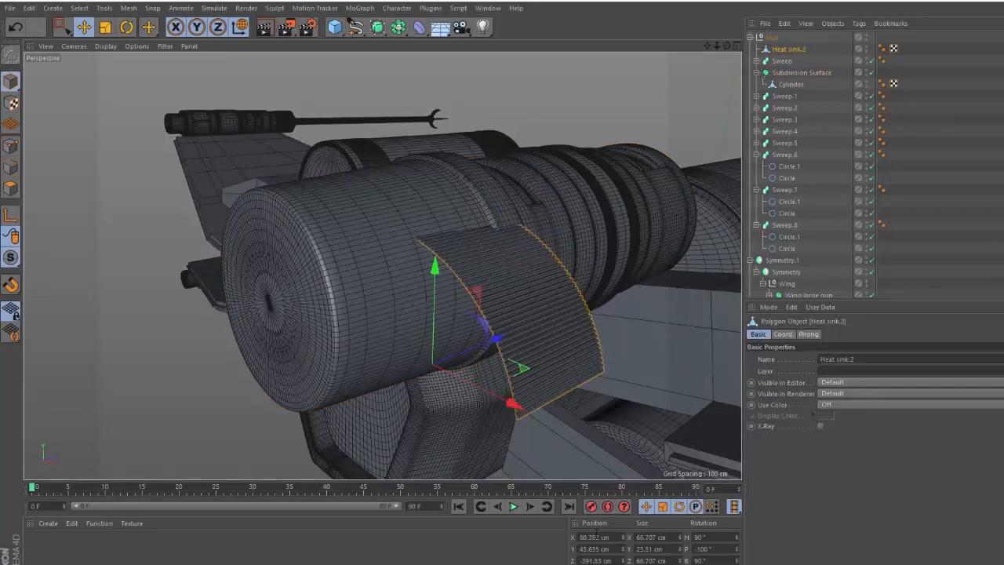
key("Return")
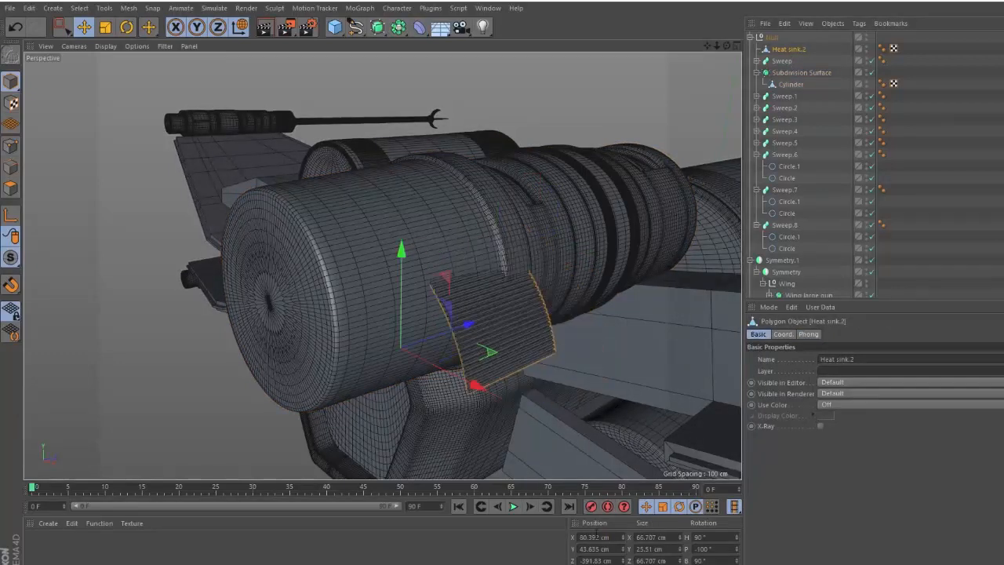
- Set Heat sink.2's Y position to 62.888 cm so that it matches the height of the rear motor's cylinder
left_click_drag(399, 251, 400, 239)
left_click(789, 84)
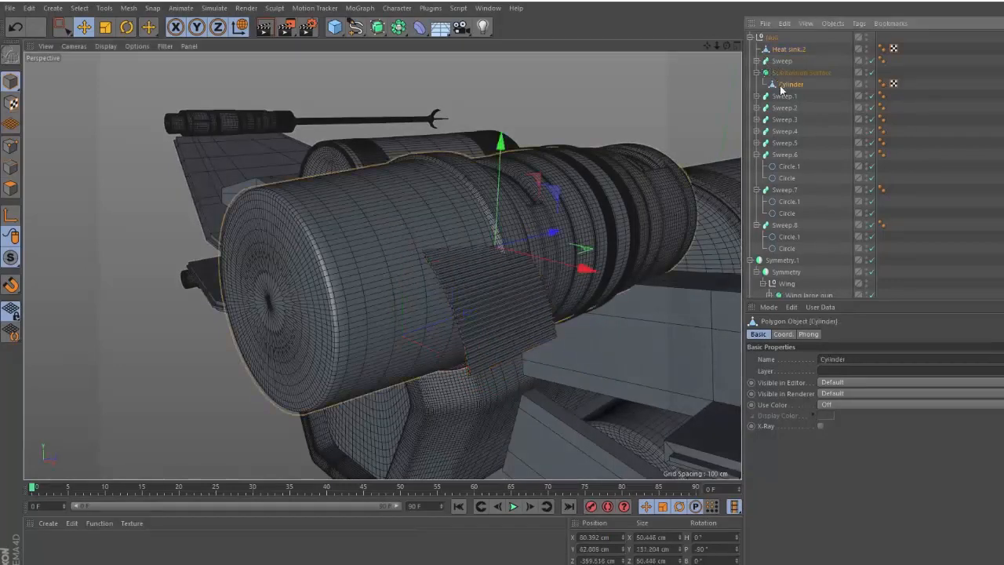
left_click(583, 560)
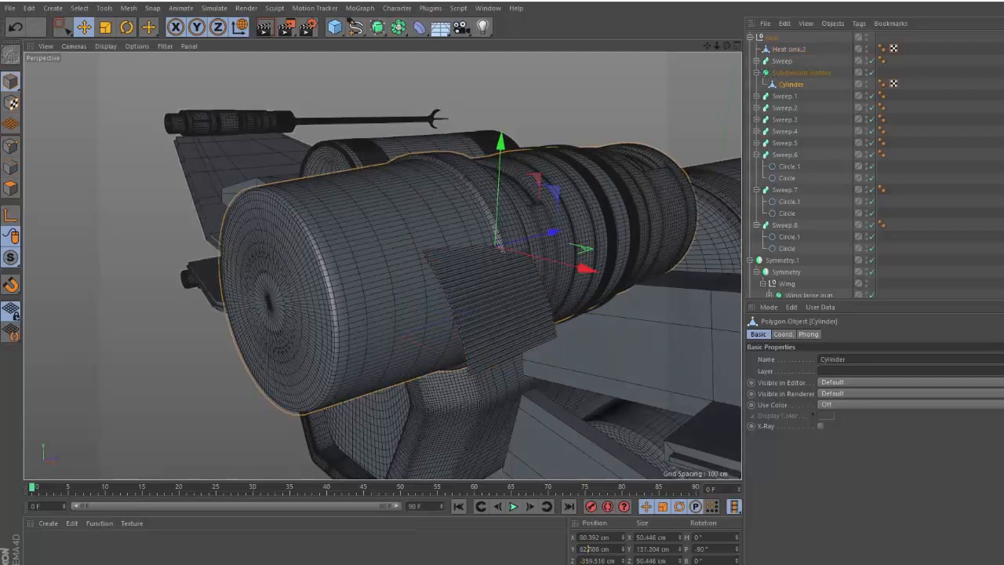
left_click(791, 49)
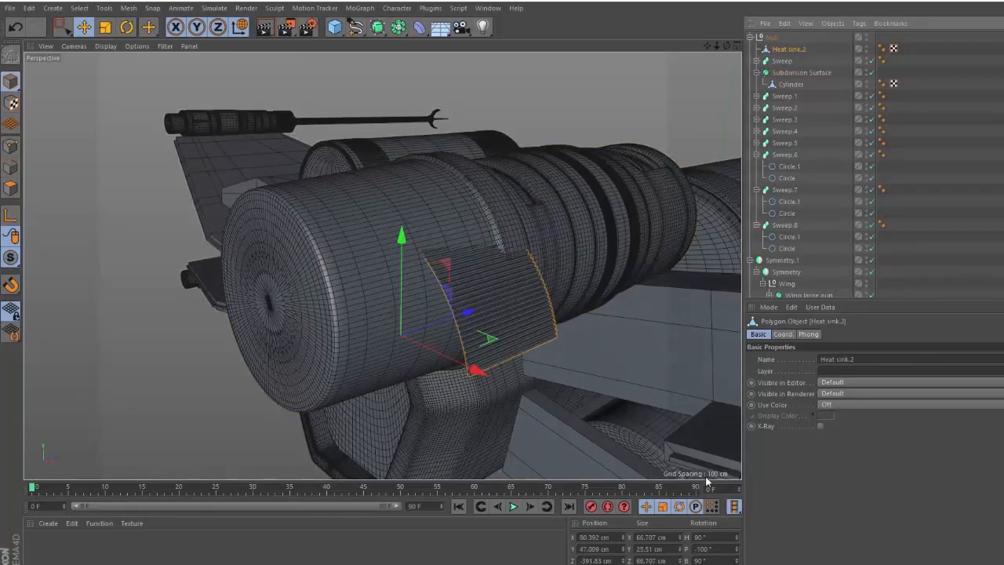
left_click(596, 548)
type("82.888")
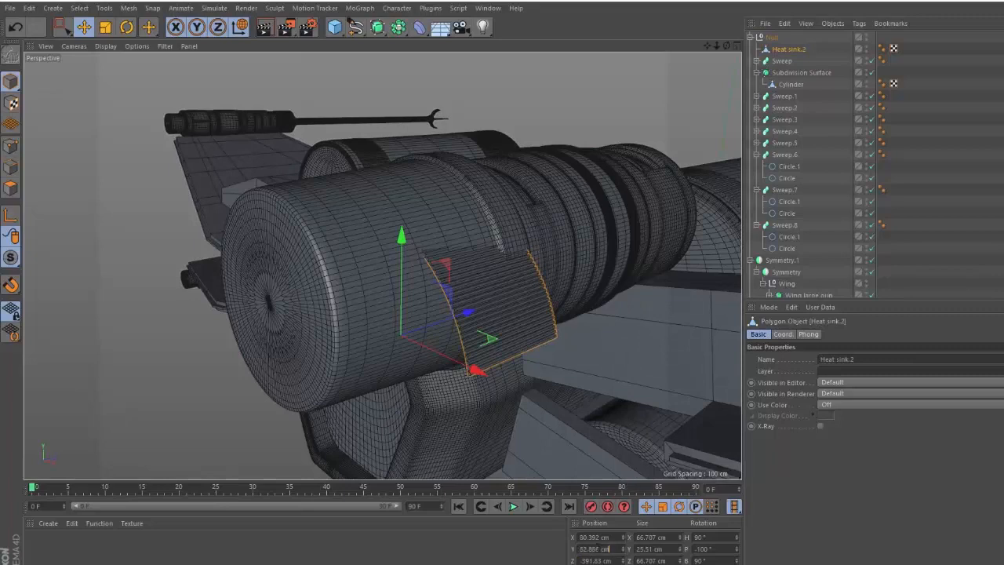
type("0")
key("Return")
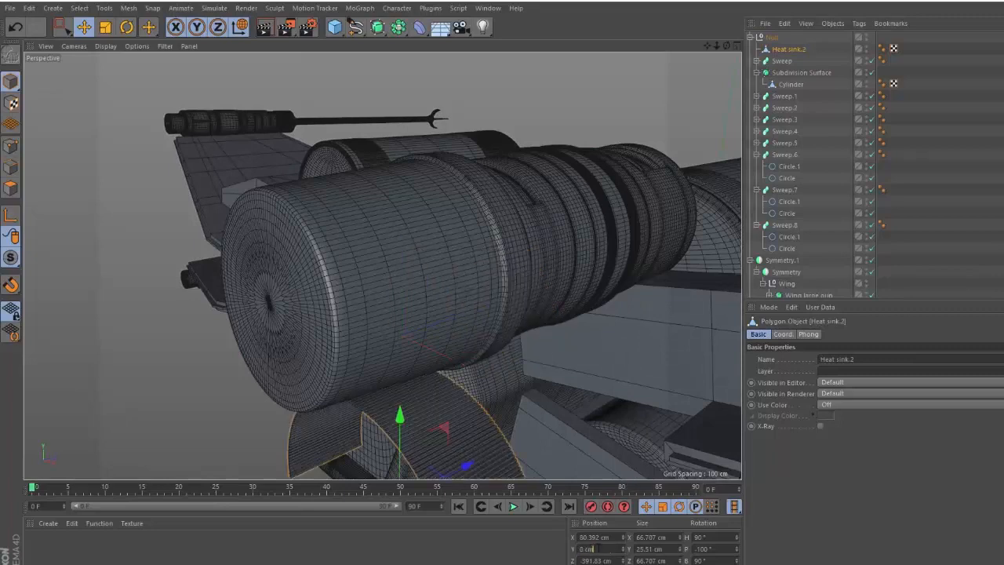
type("82.888")
key("Return")
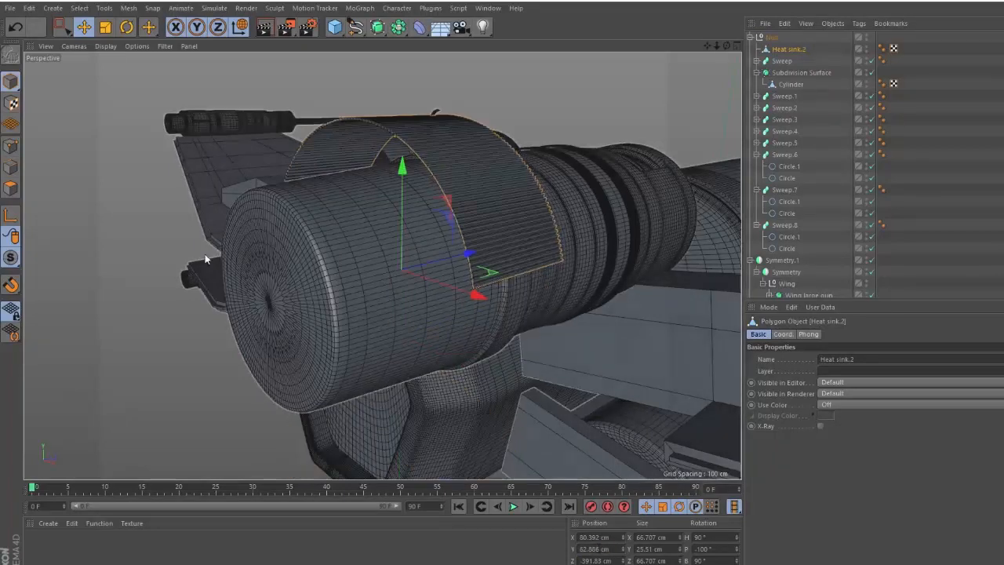
- Scale Heat sink.2 down to about 47.1 cm across and 9.3 cm wide to fit the rear motor
left_click(167, 358)
left_click(473, 214)
left_click_drag(473, 218, 648, 144, "alt")
key("t")
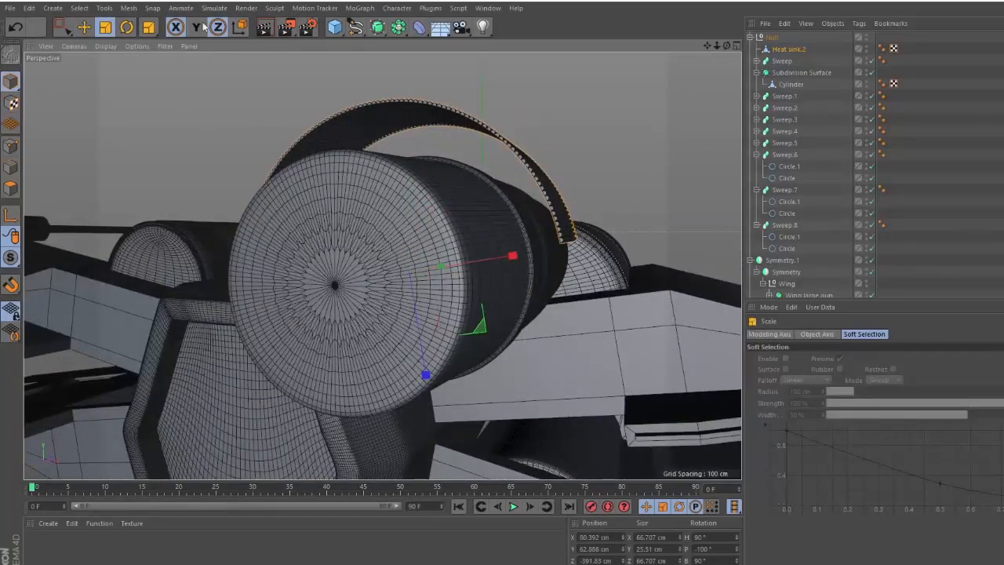
left_click(197, 27)
left_click(240, 27)
left_click_drag(620, 129, 461, 251)
- Move the heat sink between the two groups of thin rings, at Z about -339.45 cm, and enlarge it to about 47.9 cm
key("r")
key("e")
scroll(512, 193, "up", 3)
scroll(511, 189, "up", 2)
key("t")
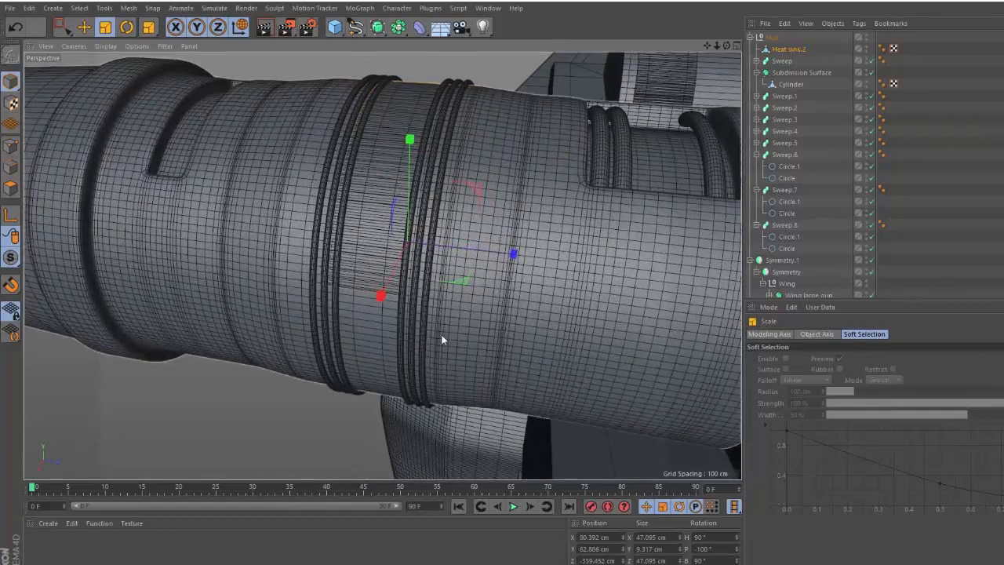
left_click_drag(442, 339, 279, 213)
key("o")
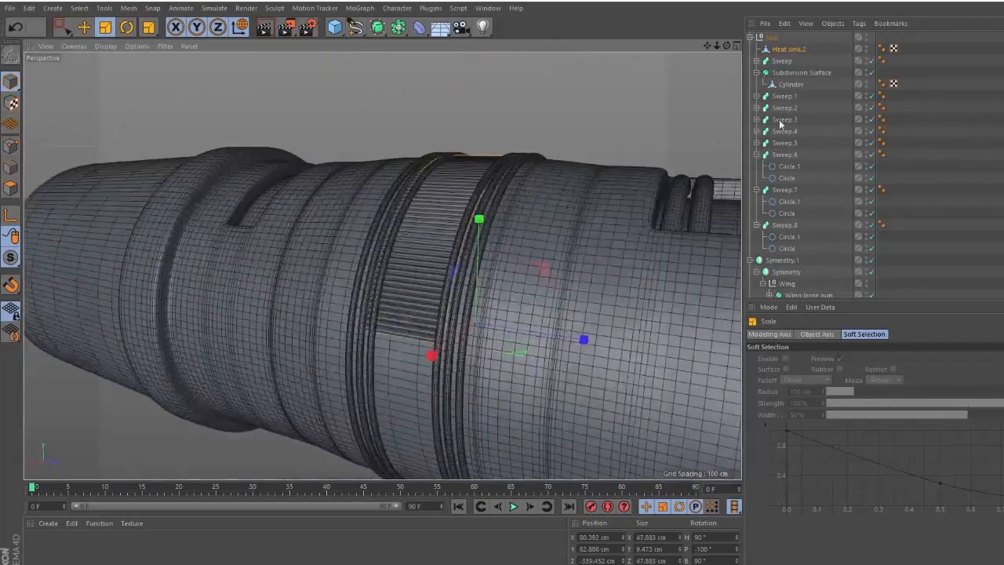
- Place Sweep directly above Sweep.1 in the hierarchy and shift Sweep, Sweep.1 and Sweep.2 slightly forward along the motor, away from the heat sink
left_click(782, 95)
key("o")
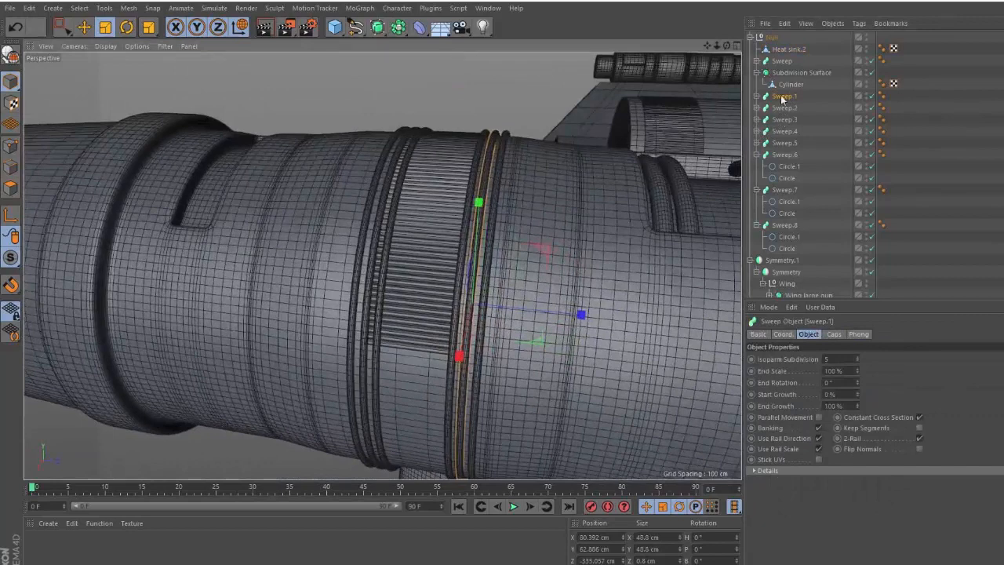
left_click_drag(782, 60, 781, 92)
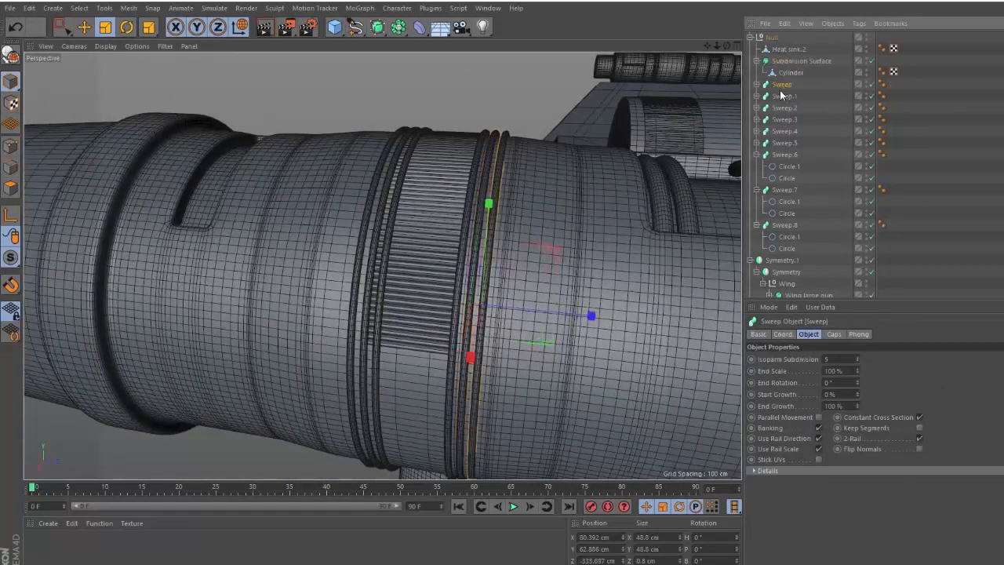
left_click(779, 107)
left_click(783, 96, "shift")
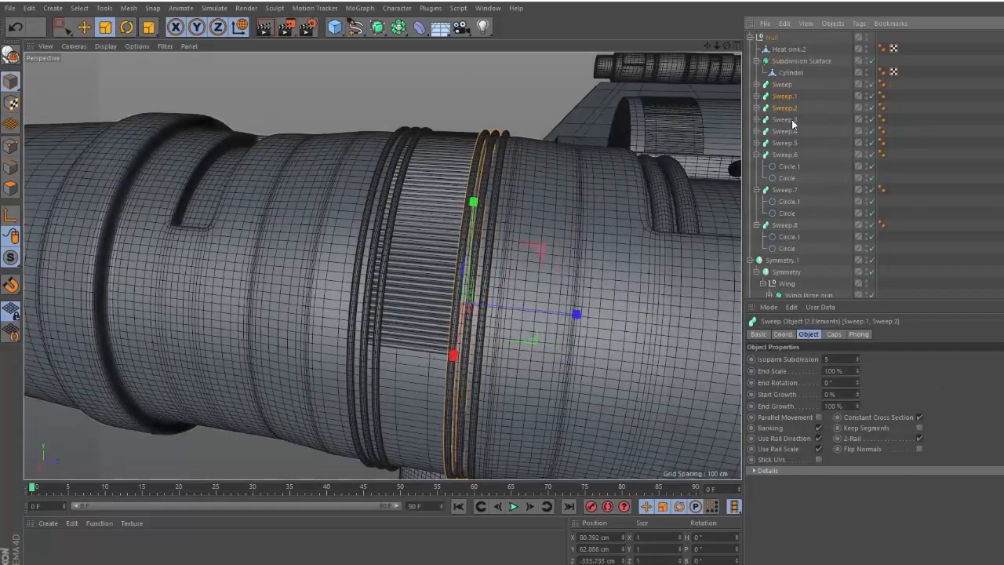
left_click(779, 85, "shift")
key("e")
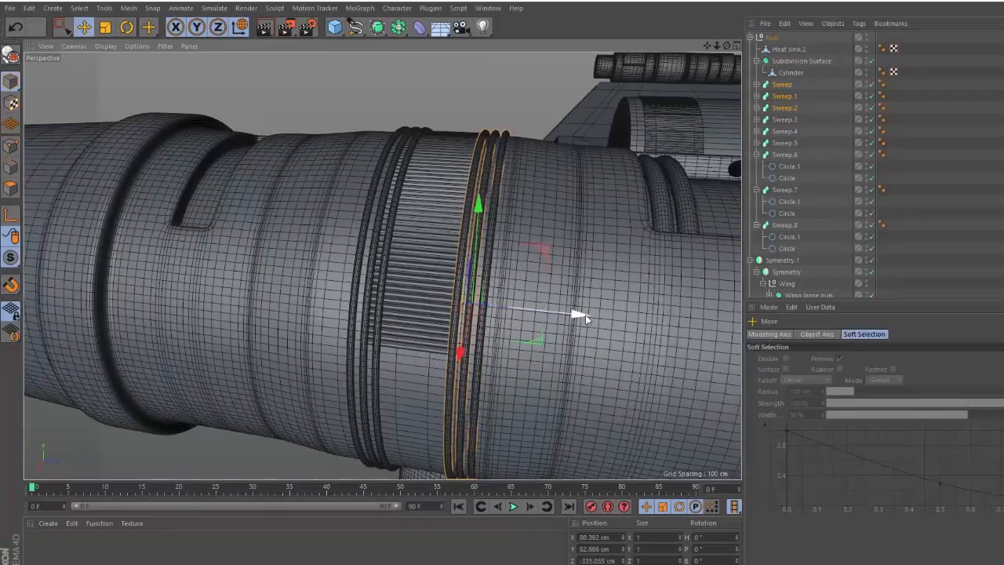
left_click_drag(578, 314, 604, 315)
- Shift Sweep.3, Sweep.4 and Sweep.5 about 2.2 cm backward along the motor, away from the heat sink
left_click(785, 119)
left_click(784, 143, "shift")
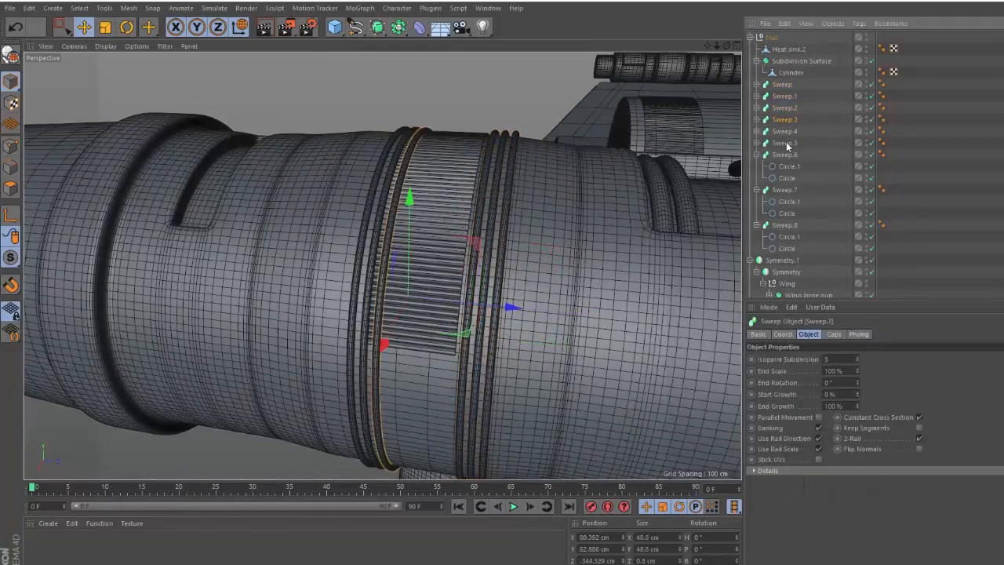
left_click_drag(503, 312, 487, 312)
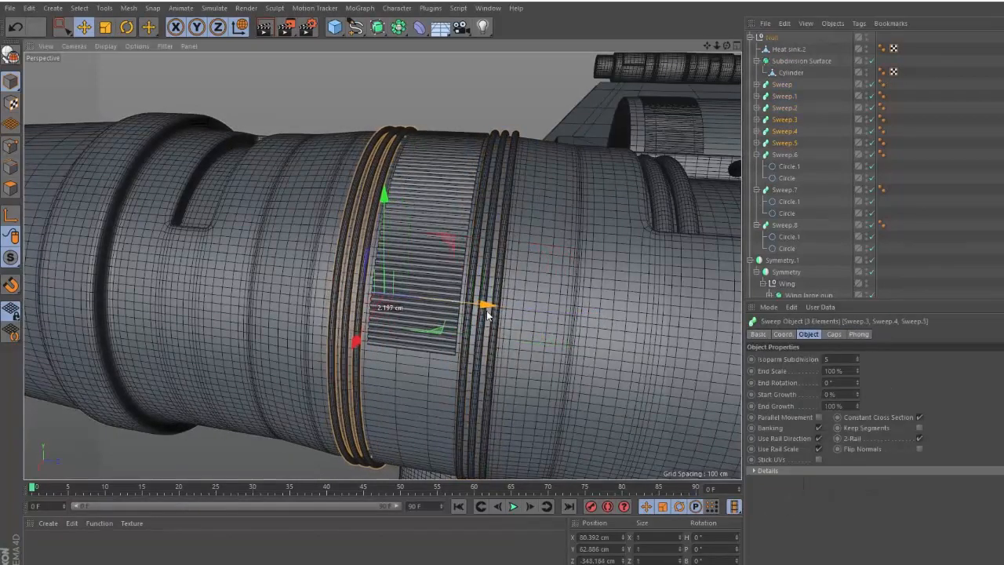
left_click(542, 103)
- Switch to the finished X-wing project to examine its rear motors, and return to the motor model to compare
left_click_drag(486, 235, 395, 215, "alt")
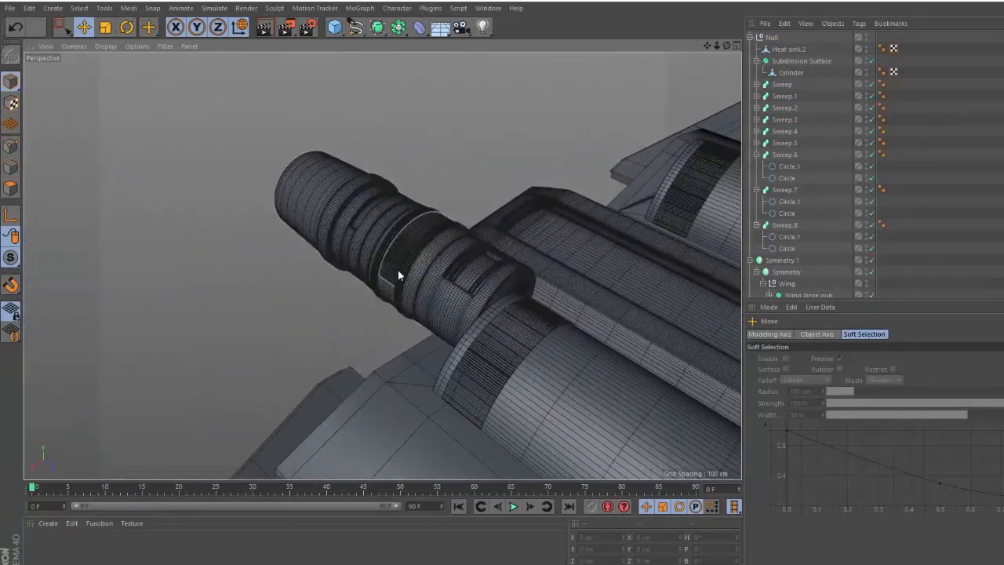
key("v")
left_click(405, 327)
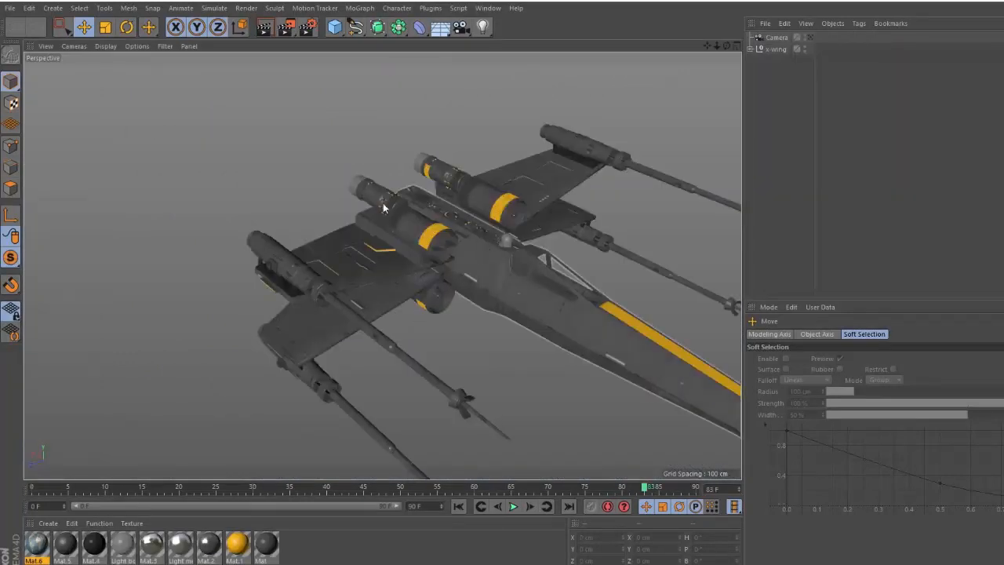
left_click_drag(466, 163, 385, 204, "alt")
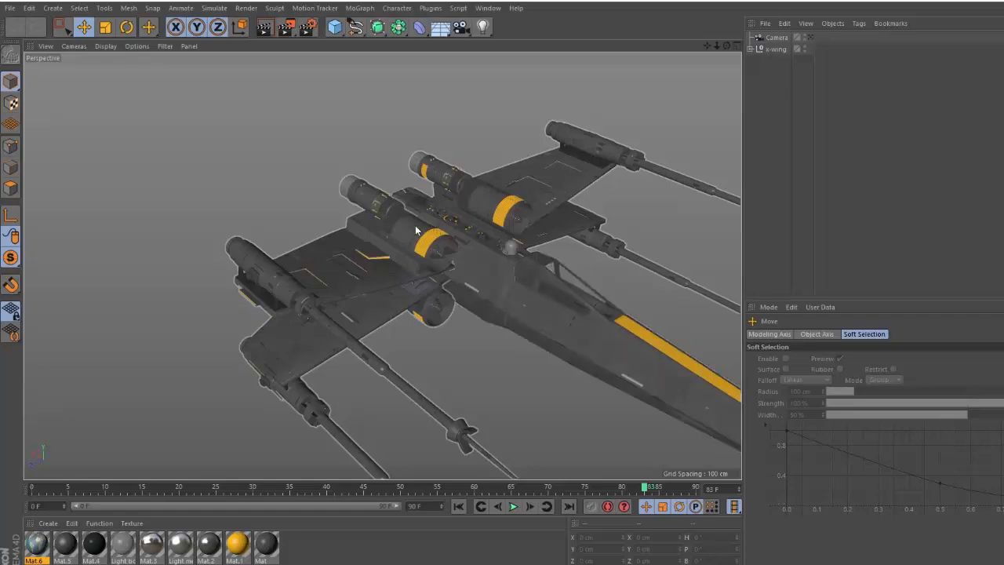
key("v")
mouse_move(412, 249)
left_click(410, 277)
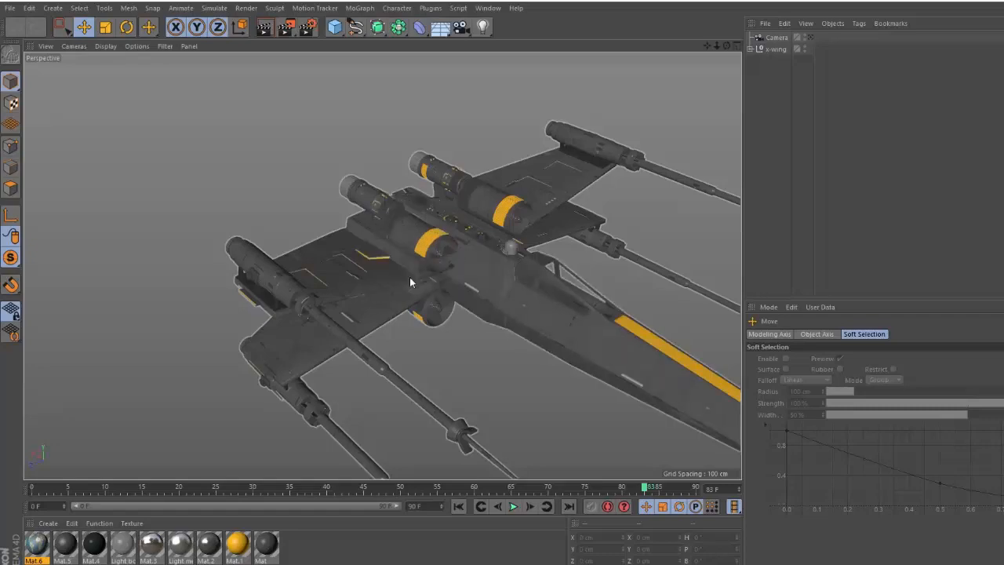
scroll(460, 287, "up", 5)
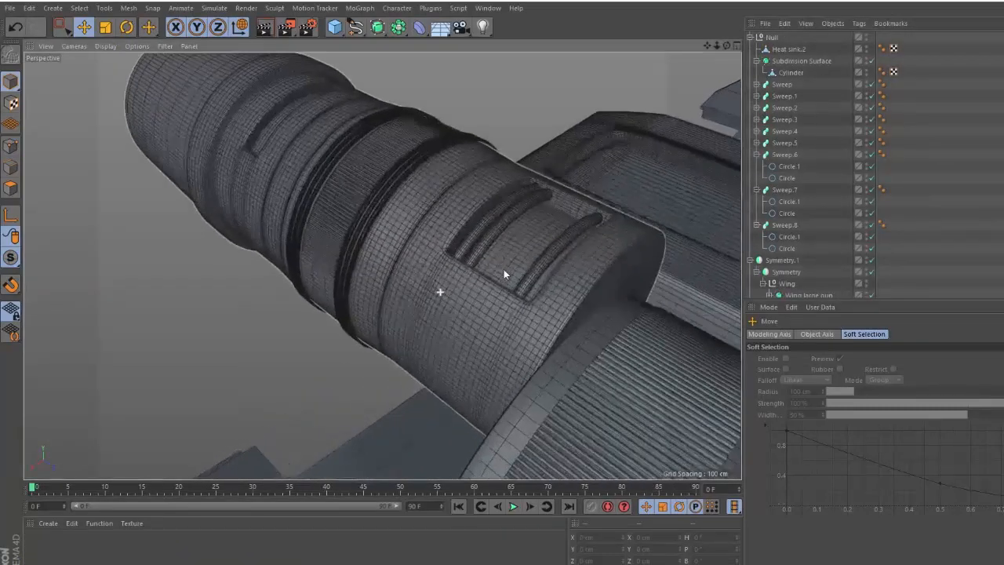
left_click_drag(504, 269, 410, 245, "alt")
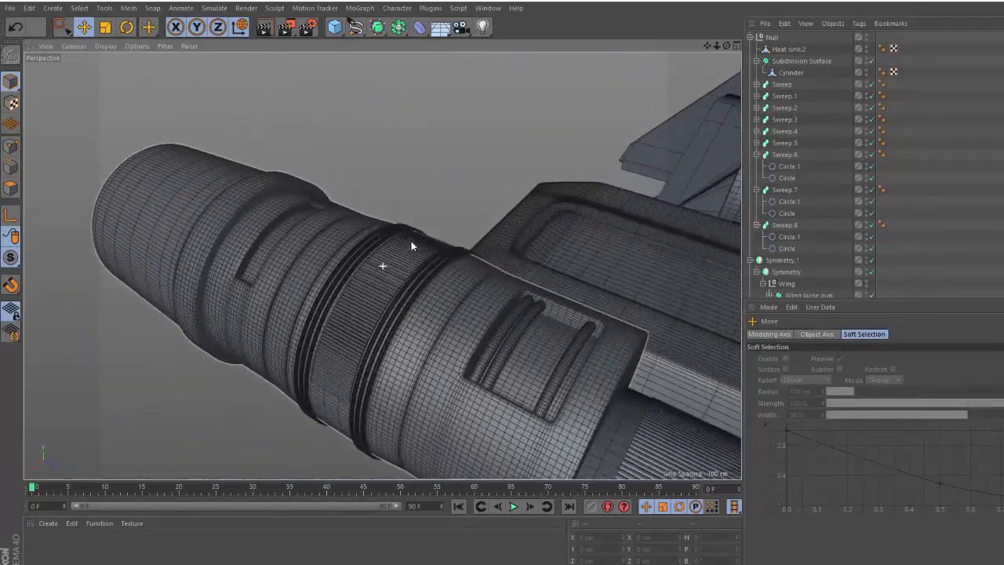
- Create an Array object at the rear motor's position and nest it as the first child of the motor's null
left_click(399, 30)
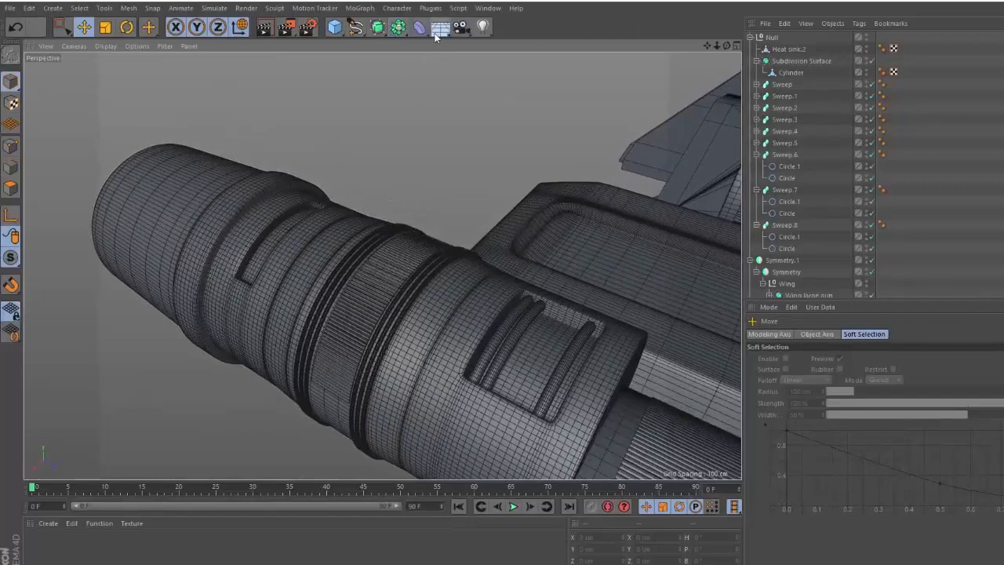
left_click(768, 39)
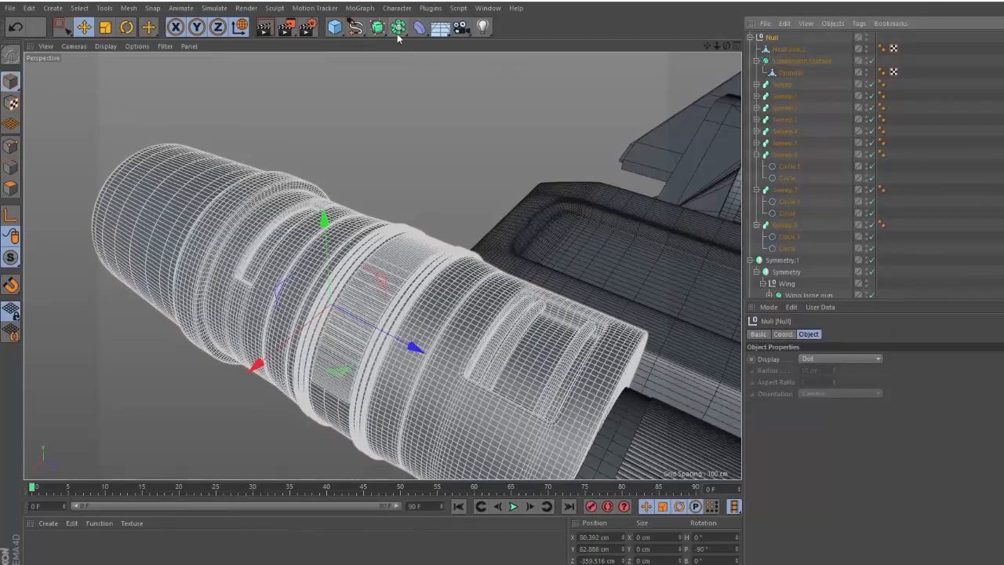
left_click(400, 29)
left_click(428, 40, "alt")
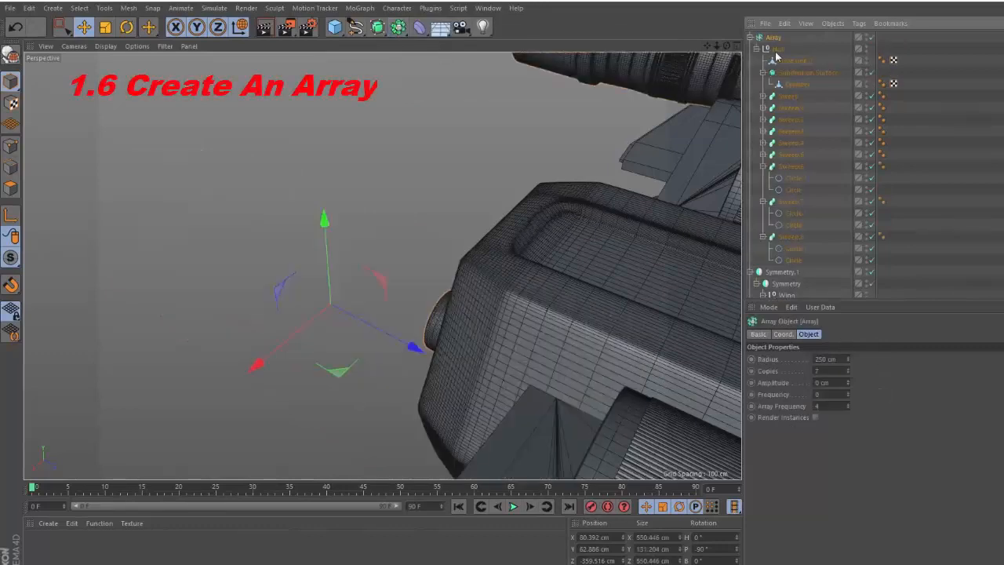
left_click_drag(775, 53, 775, 39)
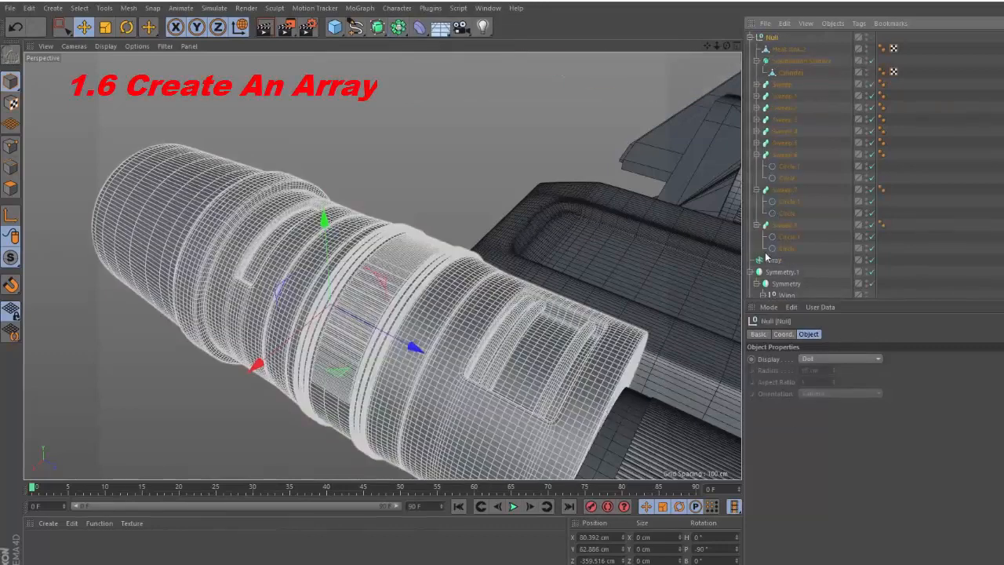
left_click_drag(768, 259, 776, 40)
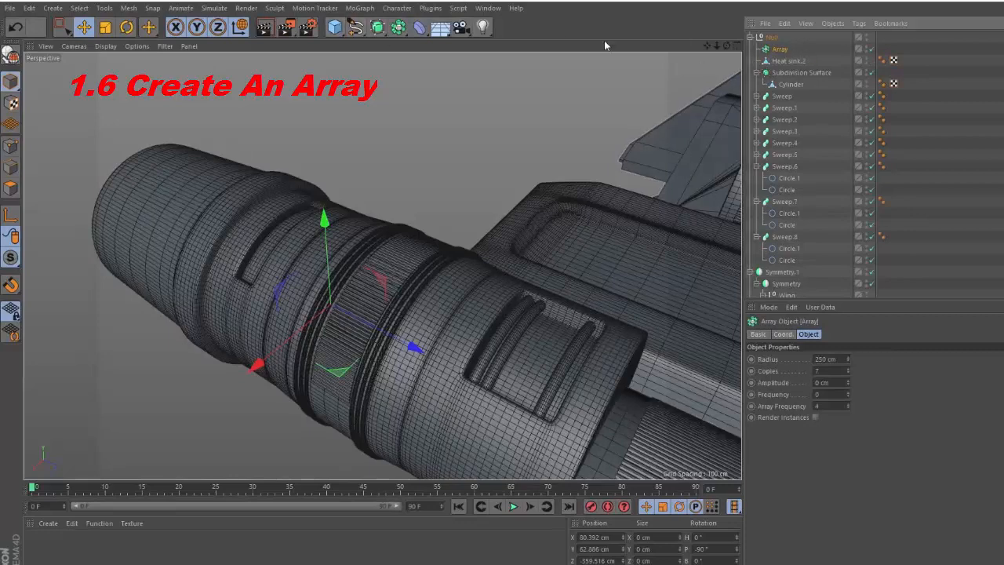
- Add a Cylinder primitive inside the rear motor's null, directly below the Array
left_click(334, 27)
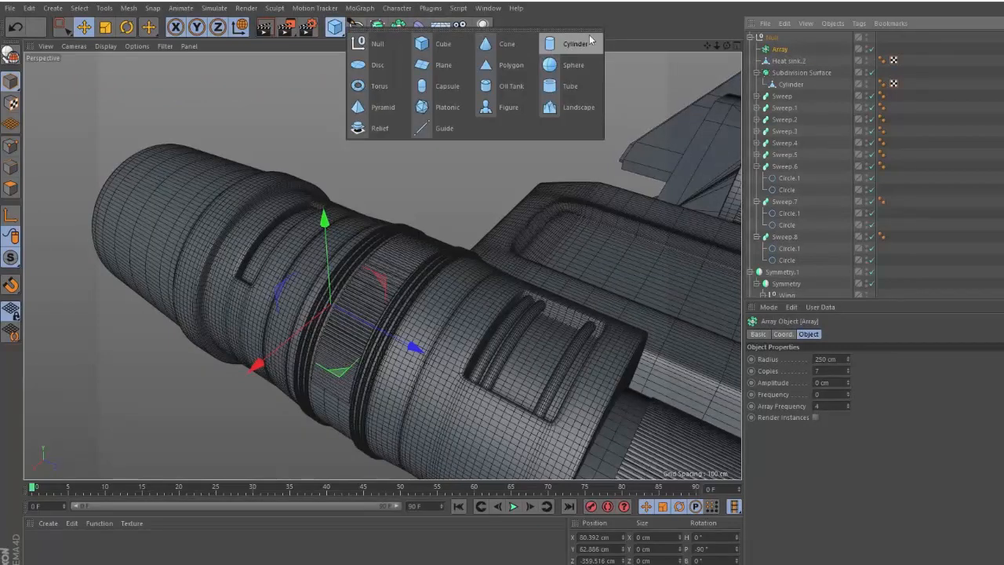
left_click(574, 44)
left_click_drag(777, 43, 778, 48)
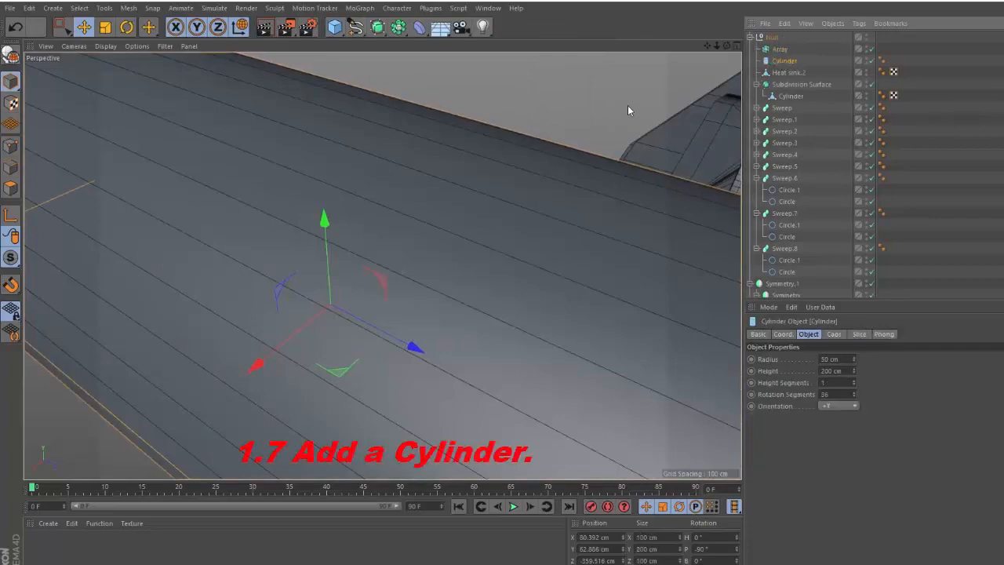
- Scale the new cylinder down to about 27.8 cm in height and raise it above the motor to about Y 93.4 cm
key("t")
left_click_drag(543, 95, 169, 157)
key("e")
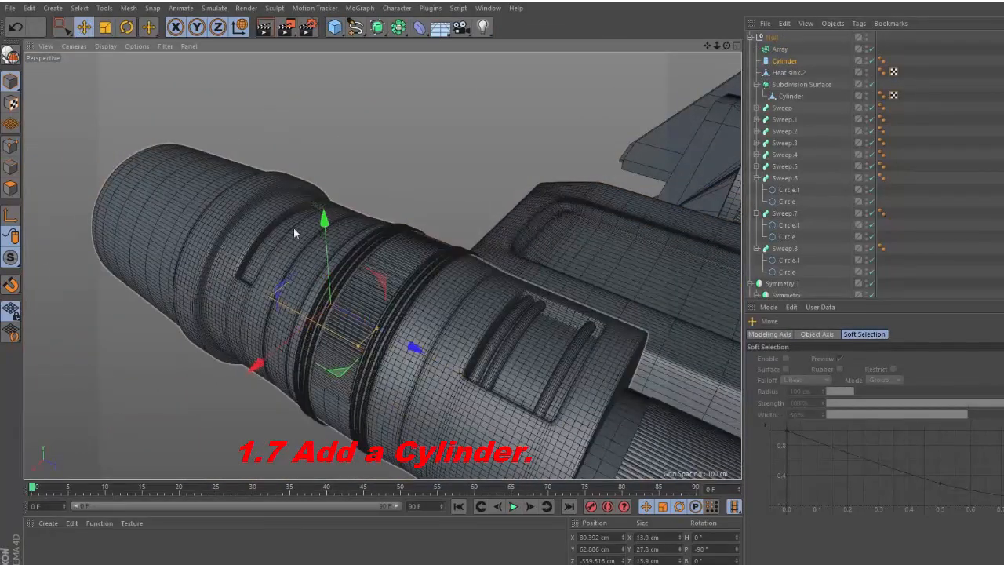
left_click_drag(320, 224, 329, 106)
- Reduce the cylinder's radius to about 3.1 cm and set its rotation segments to 8
left_click(778, 61)
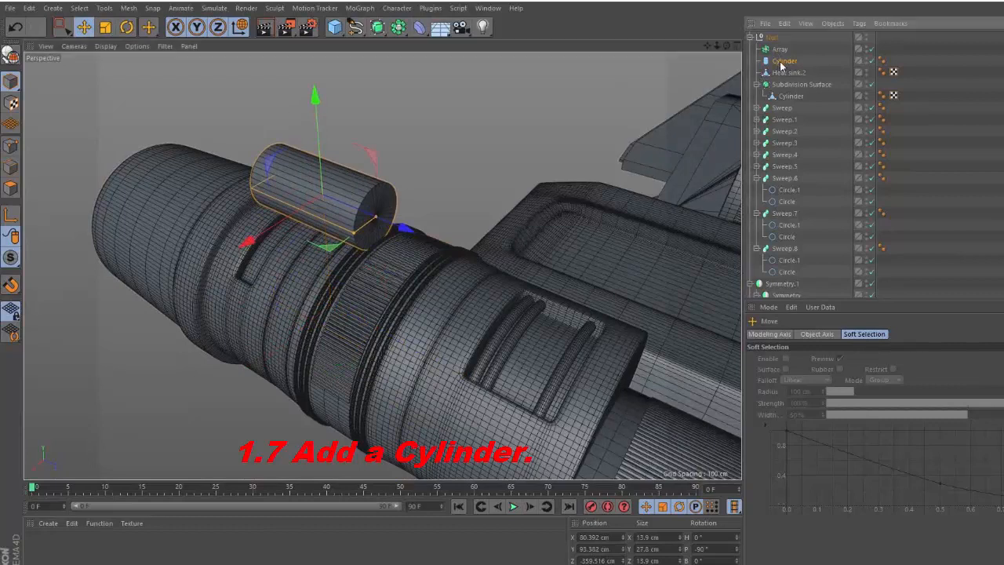
left_click_drag(354, 232, 366, 224)
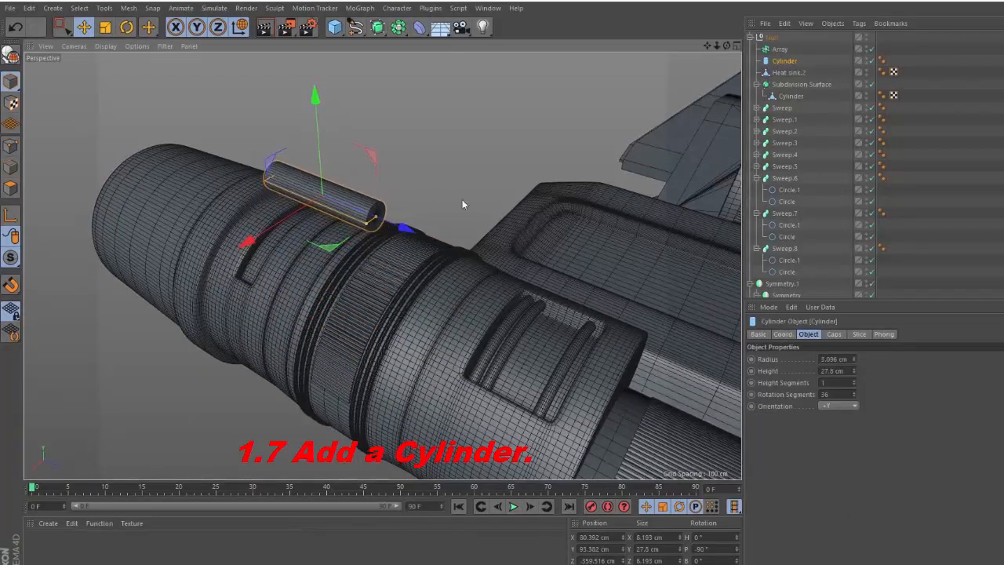
left_click(782, 61)
left_click(831, 394)
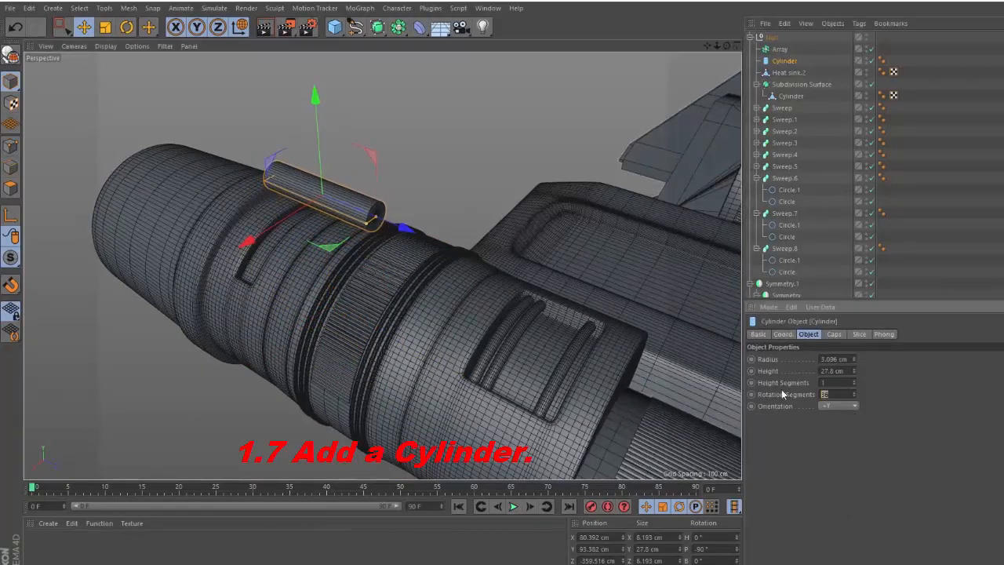
type("8")
key("Return")
- Raise the cylinder to about Y 105.1 cm, clear of the motor, and convert it to an editable polygon object
scroll(394, 181, "up", 5)
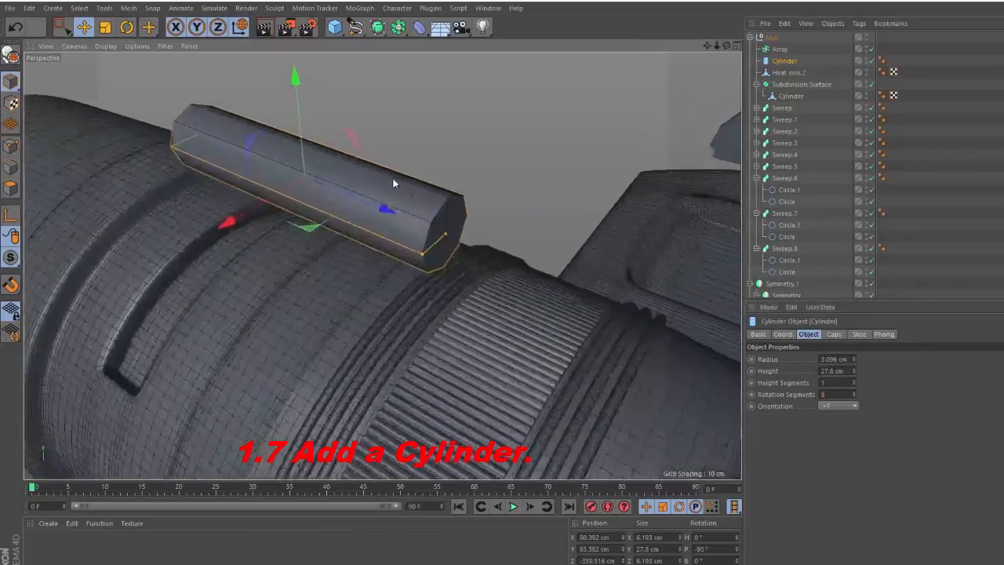
left_click_drag(392, 179, 427, 258, "alt")
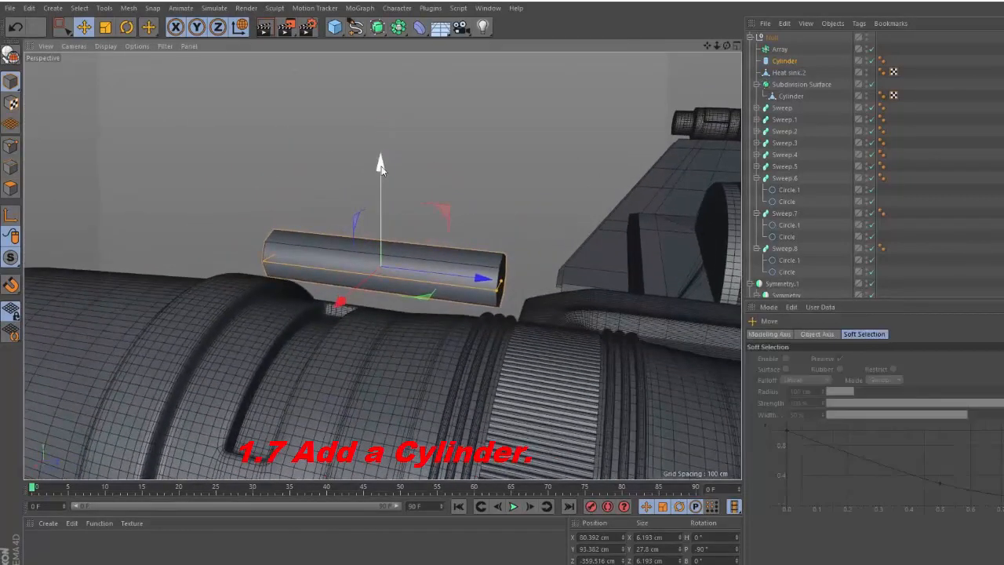
left_click_drag(388, 167, 466, 172)
left_click(466, 174)
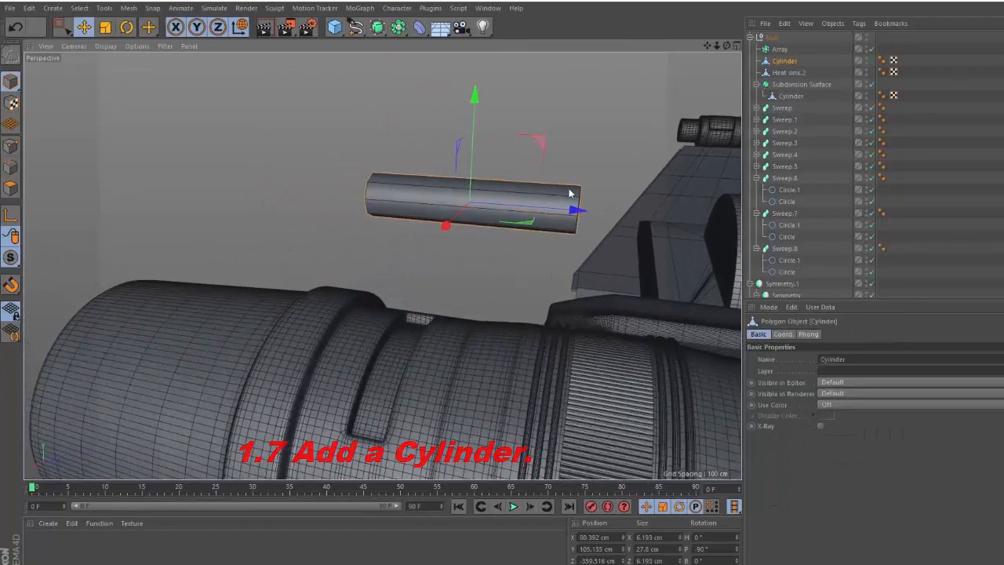
left_click_drag(570, 193, 460, 197, "alt")
- Select the cap polygons at the cylinder's wing-side end and lower the modeling axis about 5 cm beneath them
left_click(11, 189)
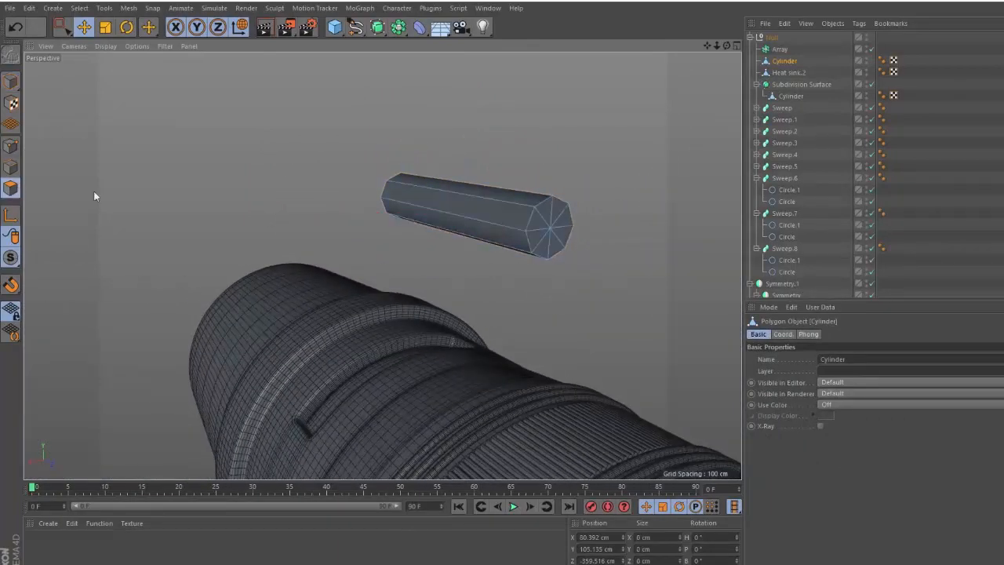
left_click_drag(235, 196, 430, 144, "alt")
key("0")
left_click_drag(385, 111, 527, 266)
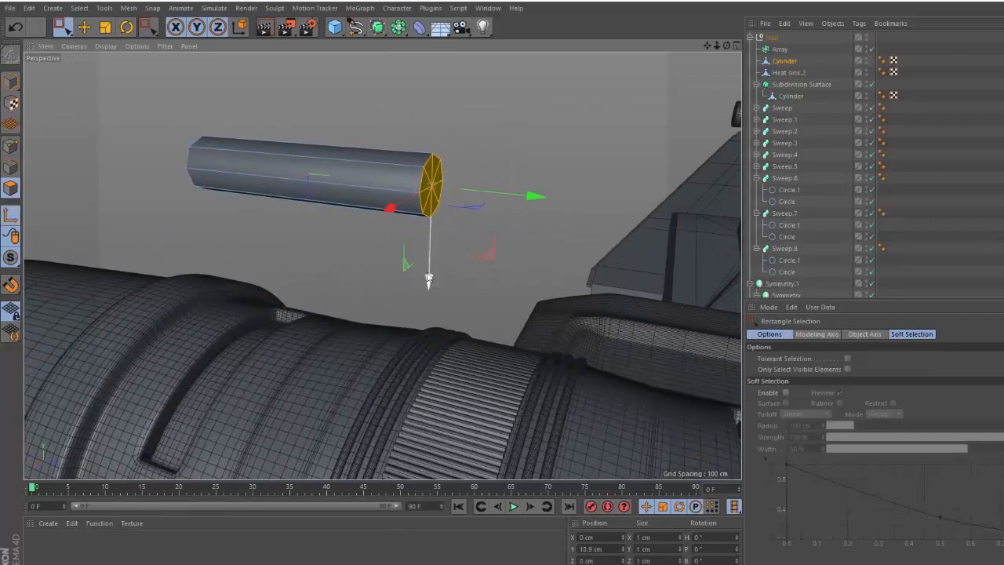
left_click_drag(427, 284, 426, 328)
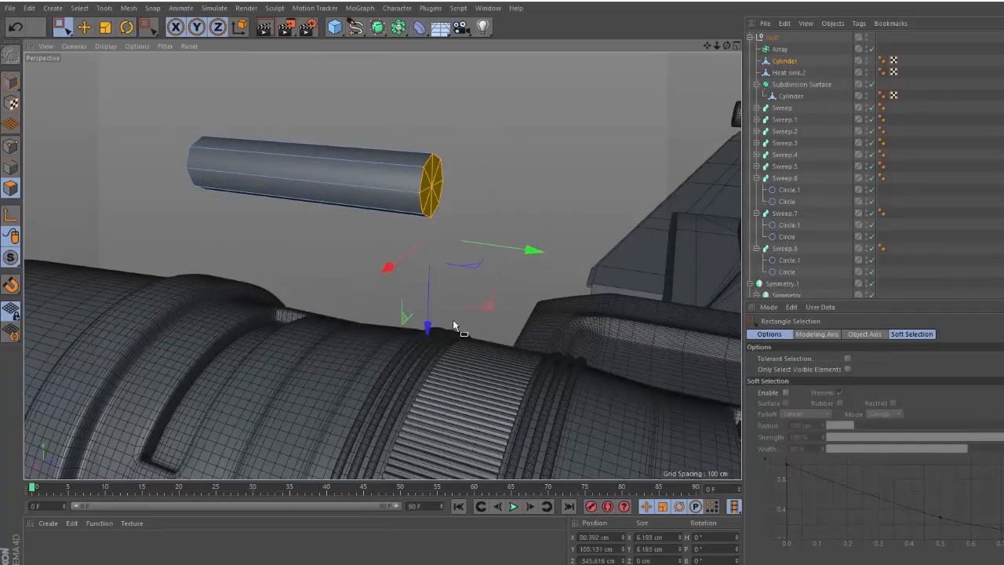
- Extrude the selected cap by rotation around the lowered axis into a downward elbow, and extend it with a short straight leg
key("r")
left_click_drag(485, 214, 501, 246)
left_click_drag(484, 212, 491, 276)
key("e")
left_click_drag(425, 326, 424, 385, "ctrl")
left_click(568, 263)
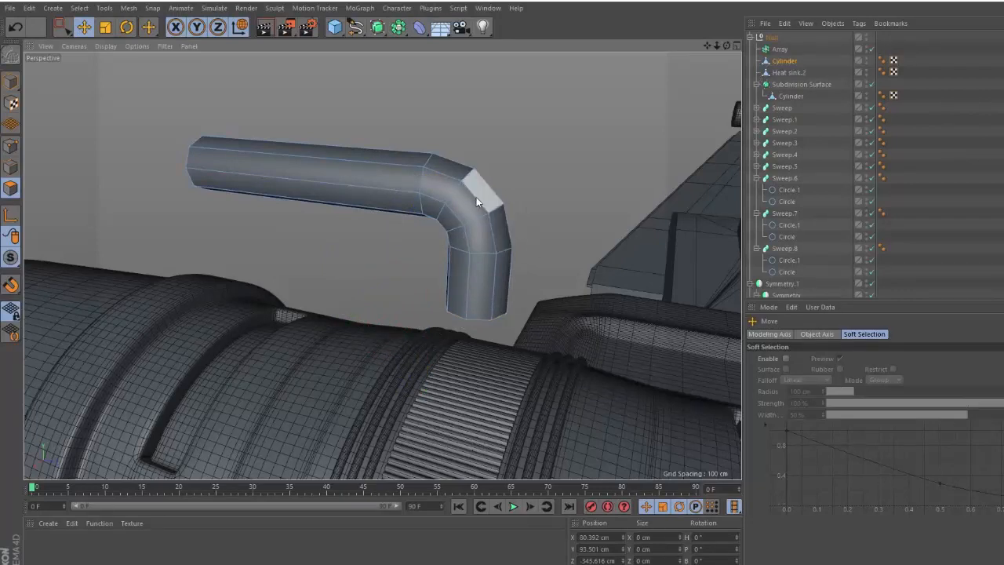
- Wrap the bent cylinder in a Symmetry object and set its mirror plane to XZ to form a handle shape
middle_click_drag(476, 198, 518, 199, "alt")
left_click(400, 30)
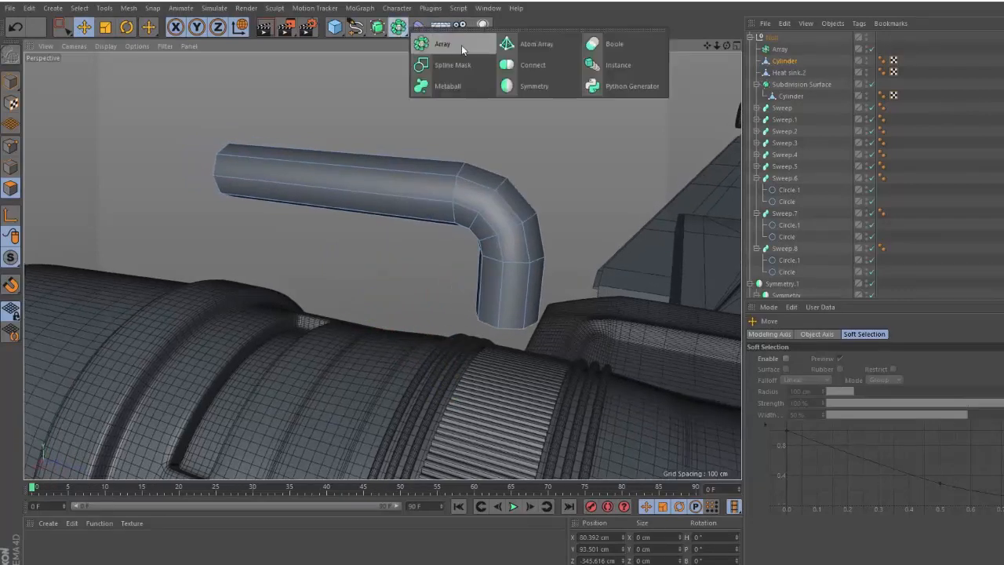
left_click(538, 66, "alt")
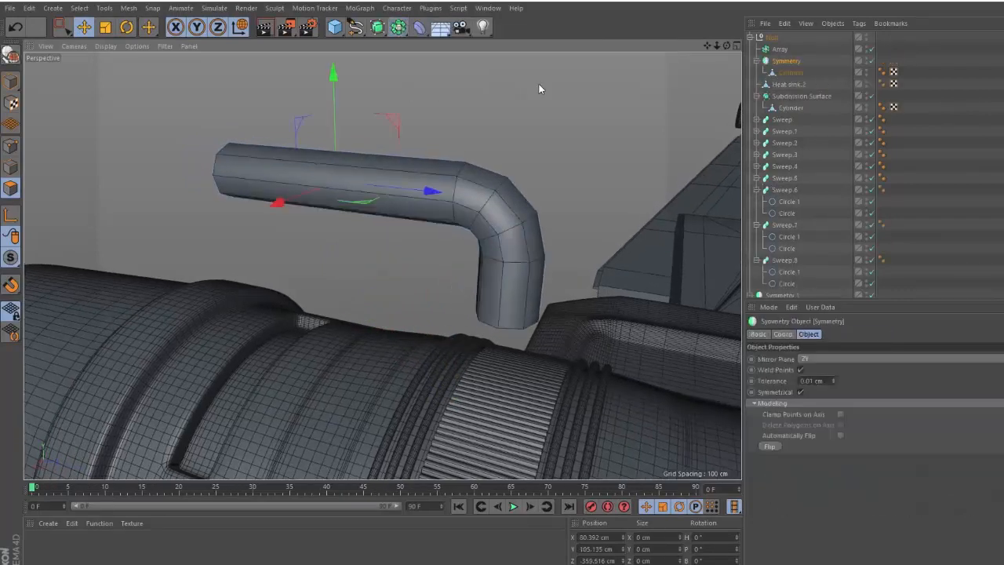
left_click(790, 72)
left_click(788, 61)
left_click(812, 359)
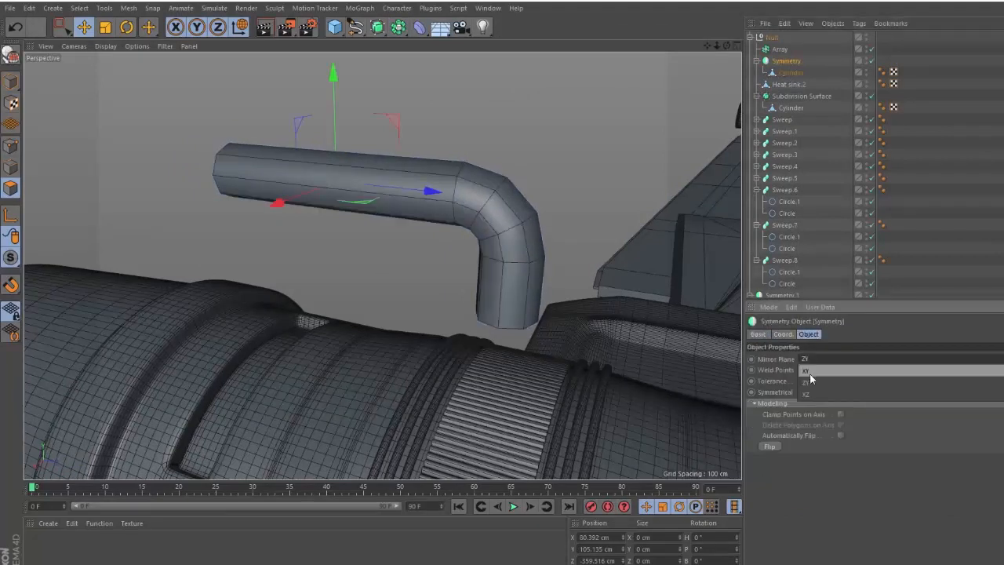
left_click(812, 379)
left_click(812, 359)
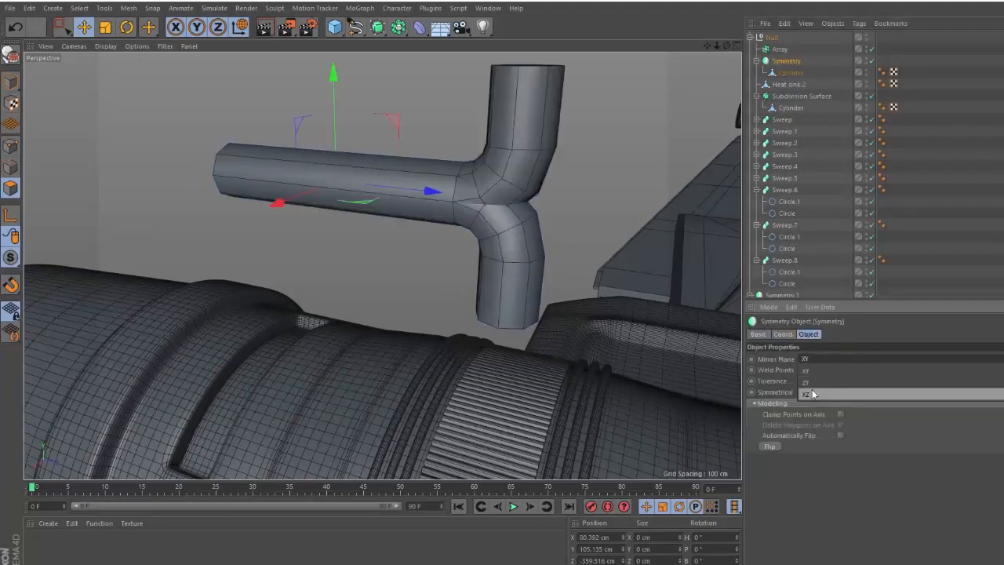
left_click(813, 391)
- Move the Cylinder about 14.5 cm along the motor, away from its mirrored half, to expose its inner end
middle_click_drag(396, 207, 519, 200, "alt")
left_click(791, 72)
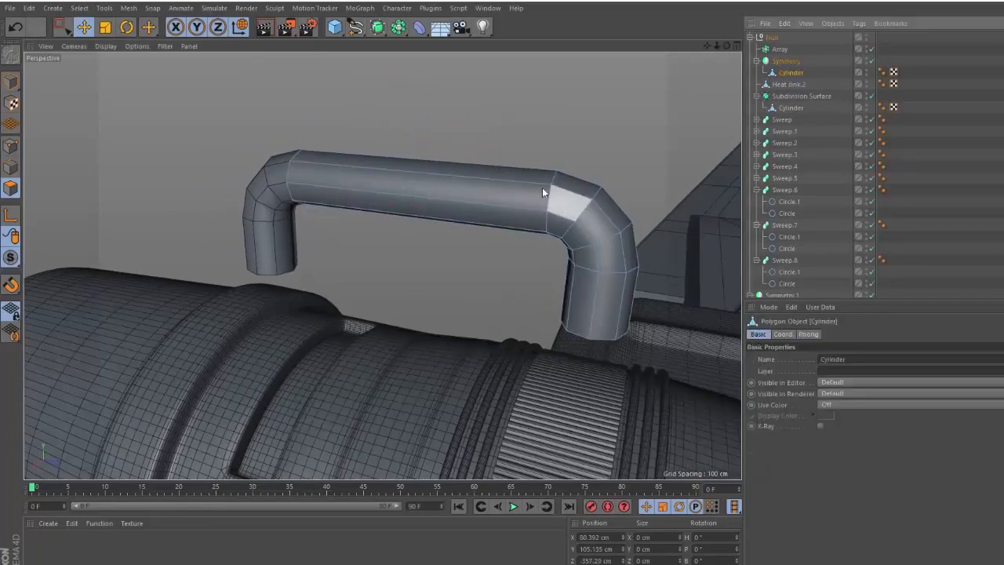
left_click(11, 82)
left_click_drag(516, 202, 571, 209)
left_click_drag(317, 181, 380, 182, "alt")
key("ctrl+z")
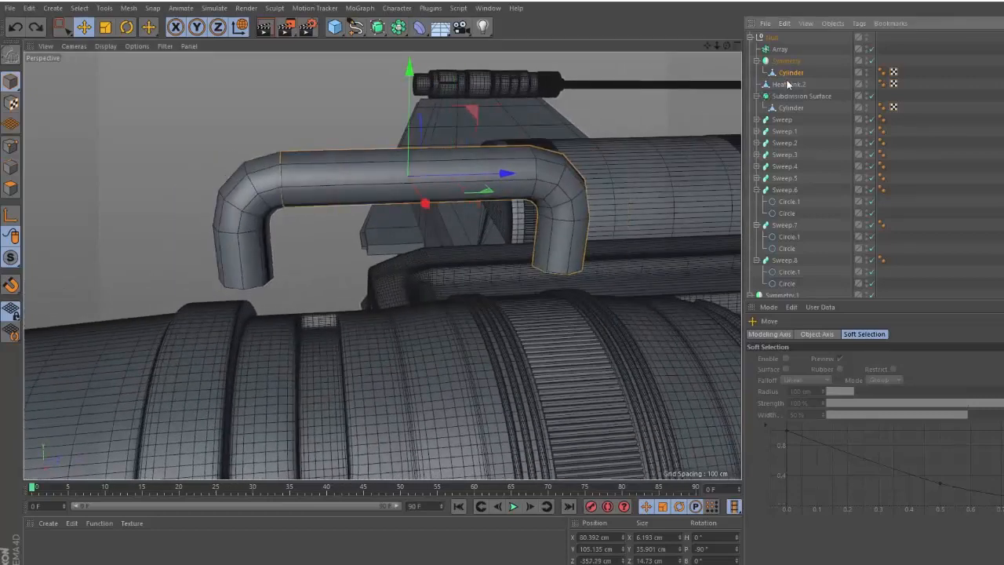
left_click_drag(502, 174, 622, 176)
- Delete the cap polygons at the Cylinder's inner end, where it faces its mirrored copy
key("0")
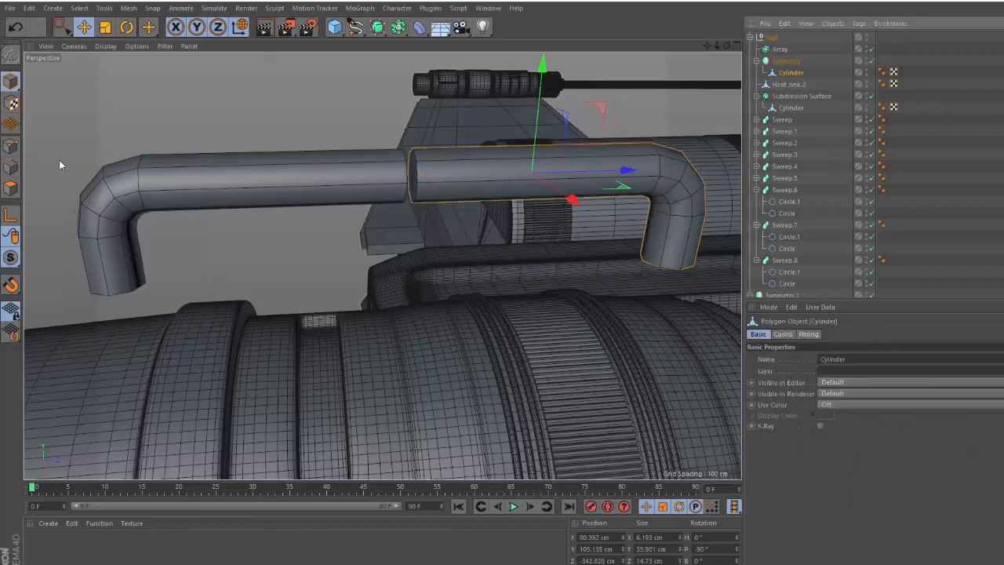
left_click(11, 188)
left_click_drag(421, 183, 442, 249)
key("Delete")
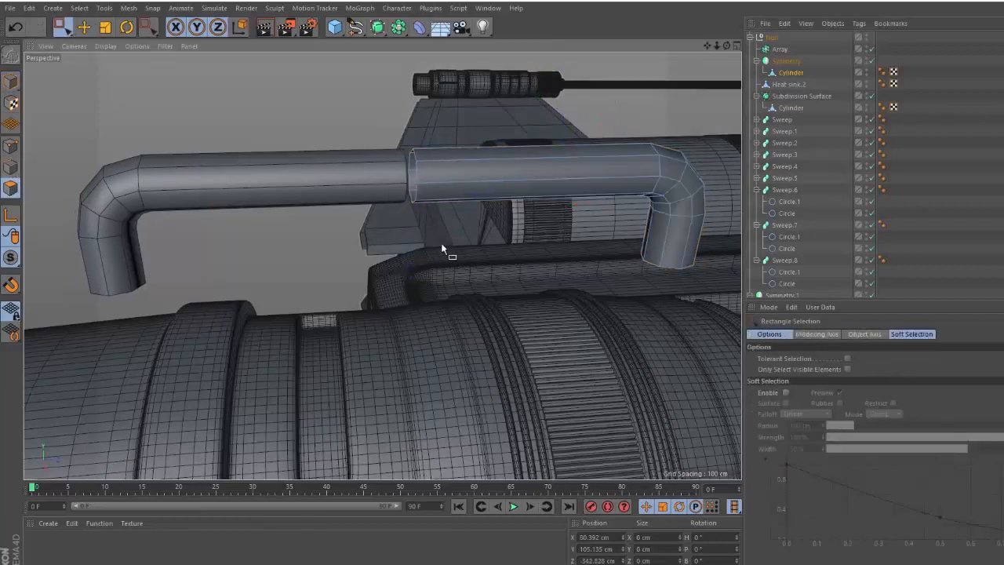
- Switch the coordinate values from world to object-relative for the mirrored Cylinder
left_click(794, 73)
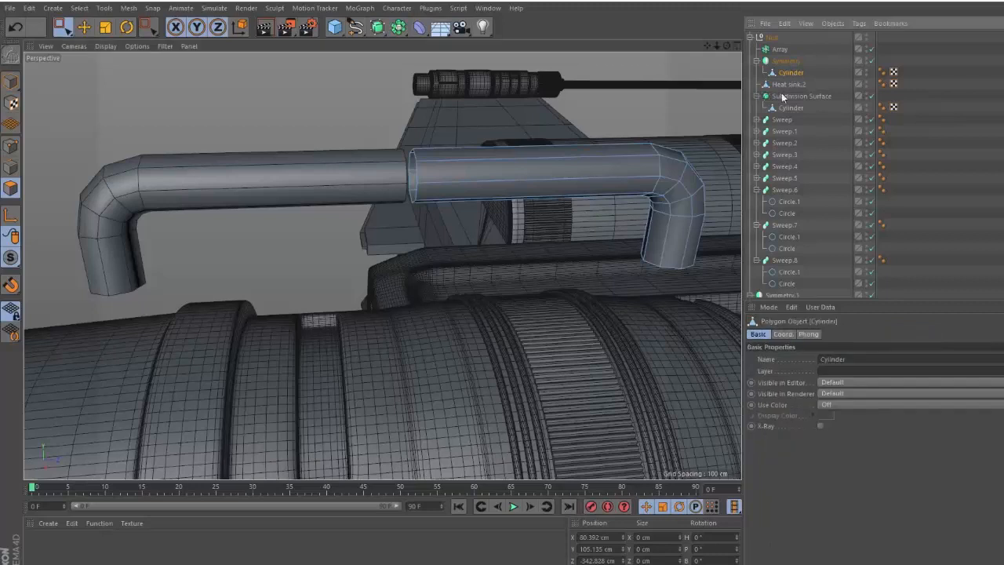
left_click(594, 562)
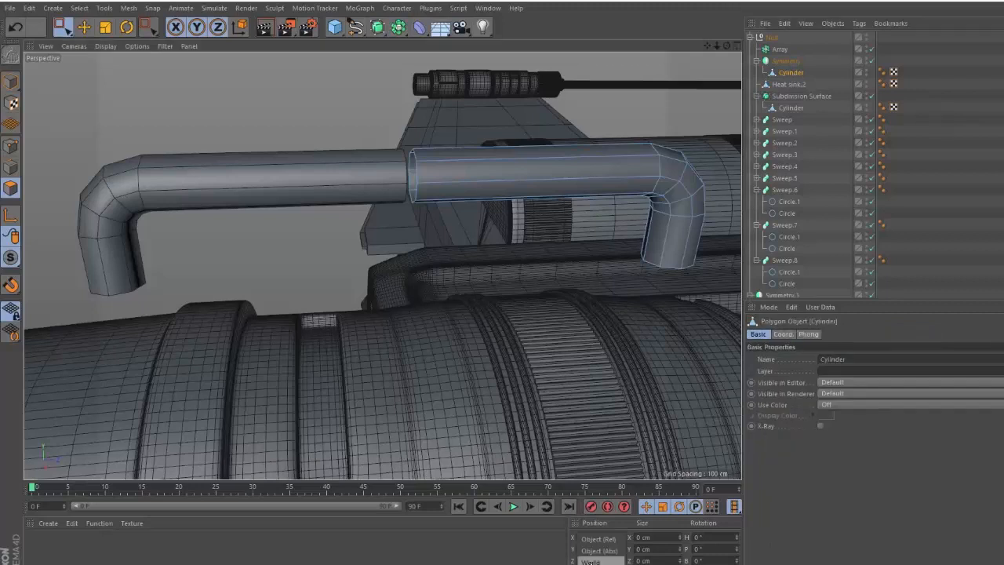
left_click(594, 562)
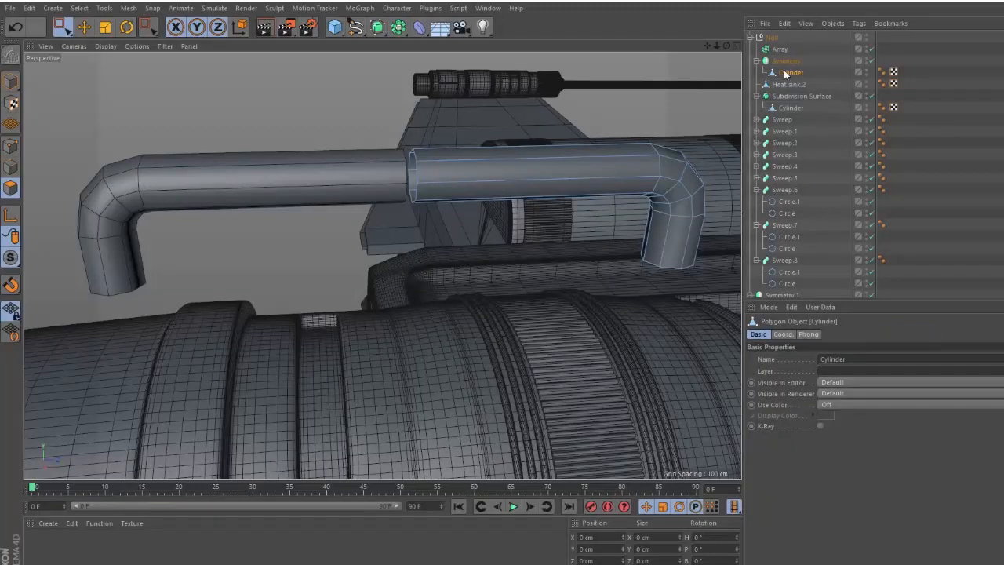
left_click(11, 82)
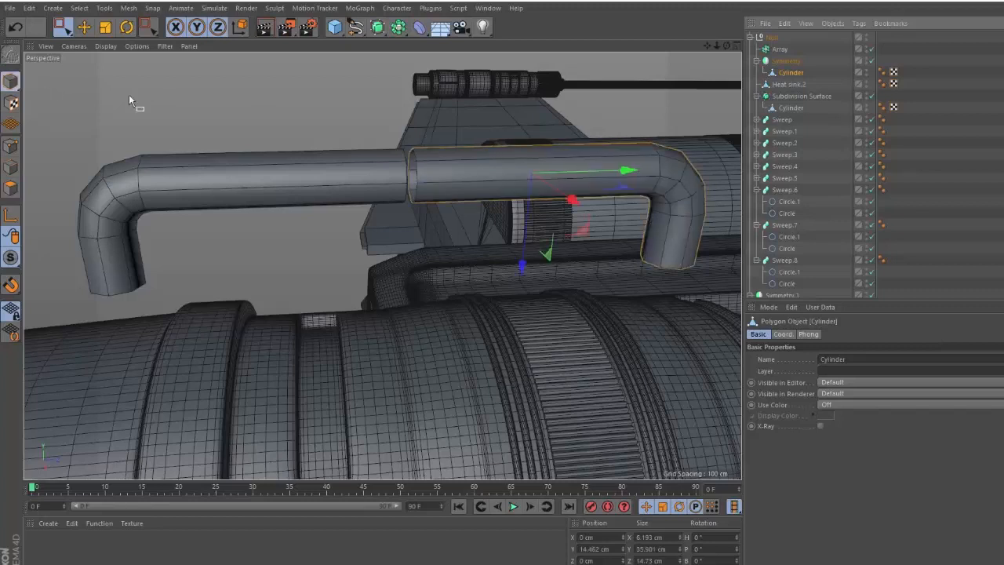
left_click(790, 84)
left_click(790, 72)
- Select the edge loop at the Cylinder's open inner end and set its Y position to 0 cm
key("e")
key("0")
left_click_drag(362, 115, 437, 237)
left_click(605, 549)
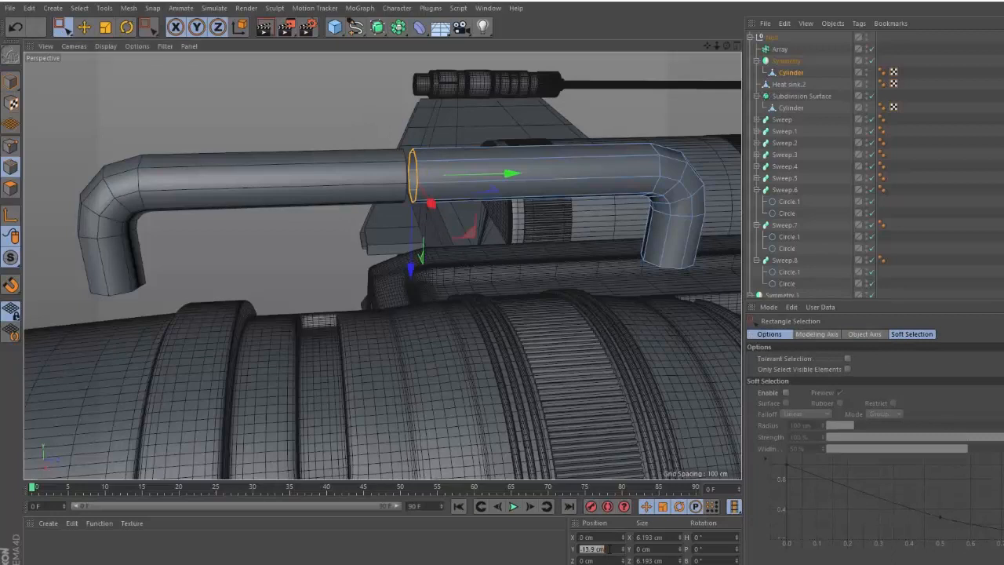
type("0")
key("Return")
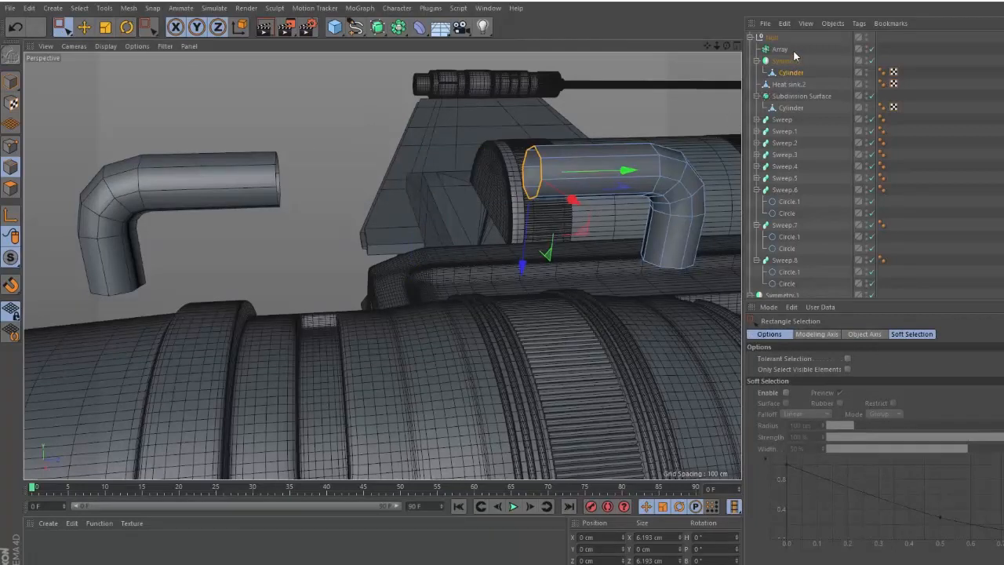
- Shift the whole Symmetry object slightly backward along the motor in model mode
key("e")
left_click(603, 96)
left_click(777, 62)
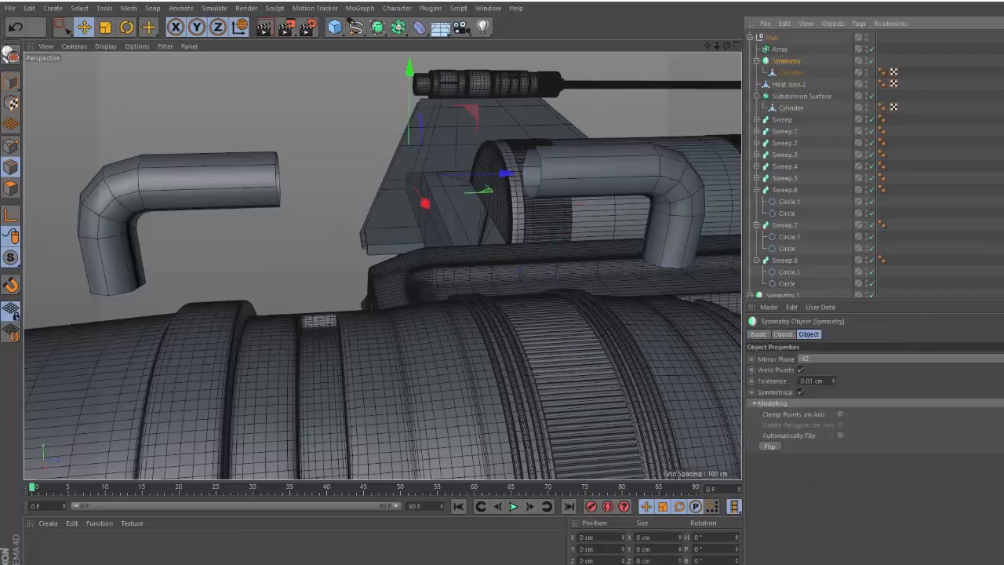
left_click(11, 81)
key("e")
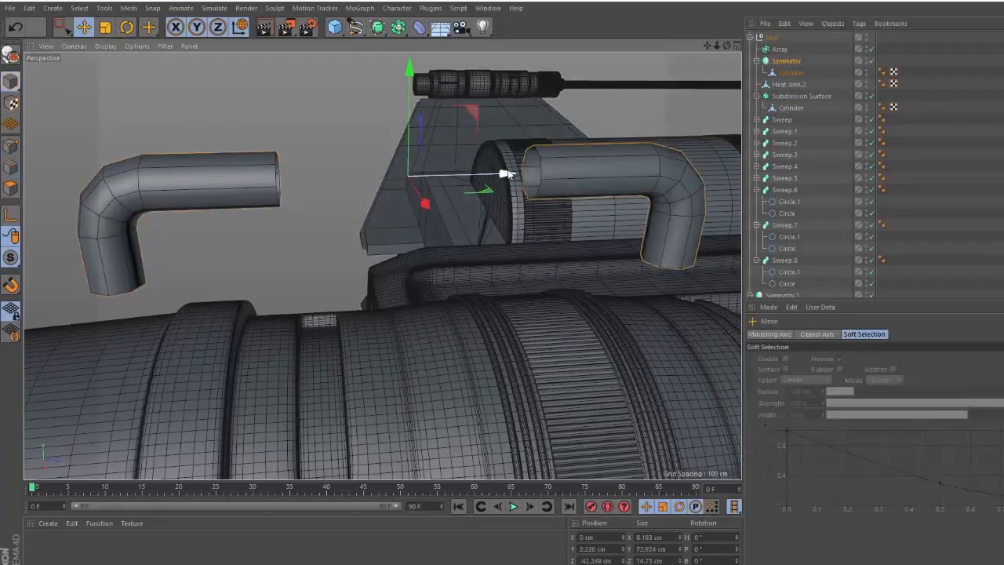
mouse_move(506, 172)
left_mouse_down()
mouse_move(477, 177)
mouse_move(488, 164)
left_mouse_up()
- Slide the Cylinder toward its mirrored half and set its Y position to 0 cm to join them
left_click(789, 72)
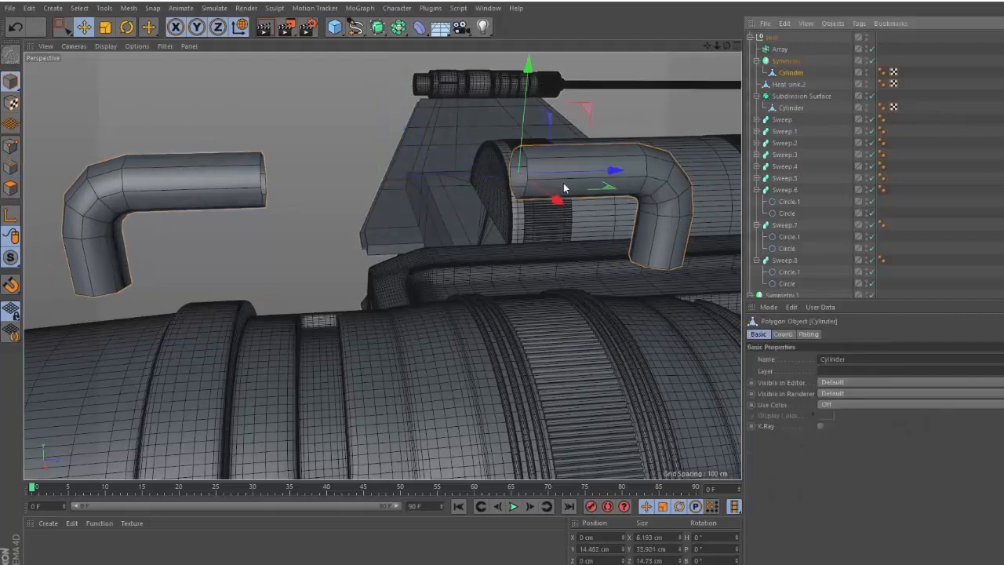
left_click_drag(563, 181, 473, 170)
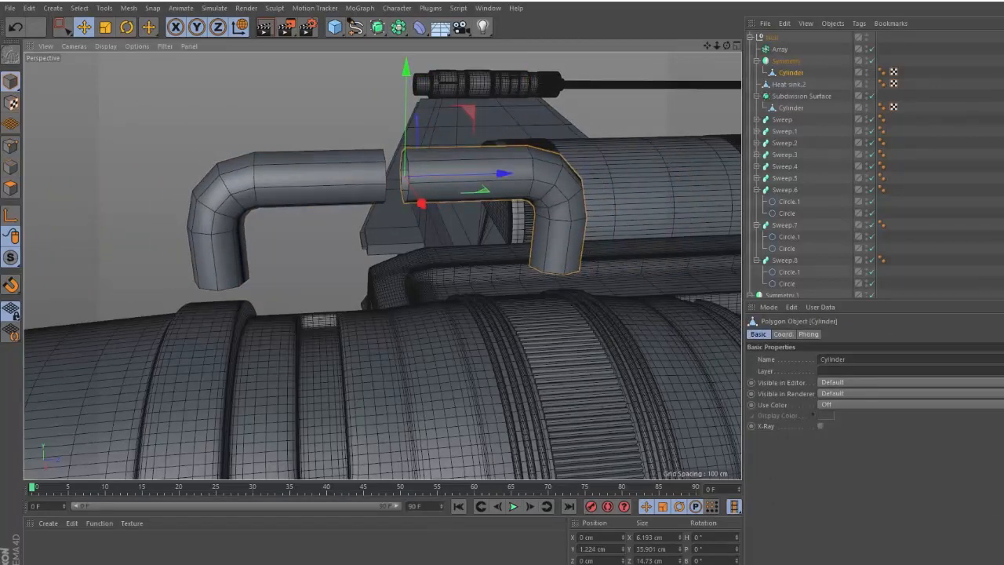
left_click_drag(616, 549, 578, 549)
type("0")
key("Return")
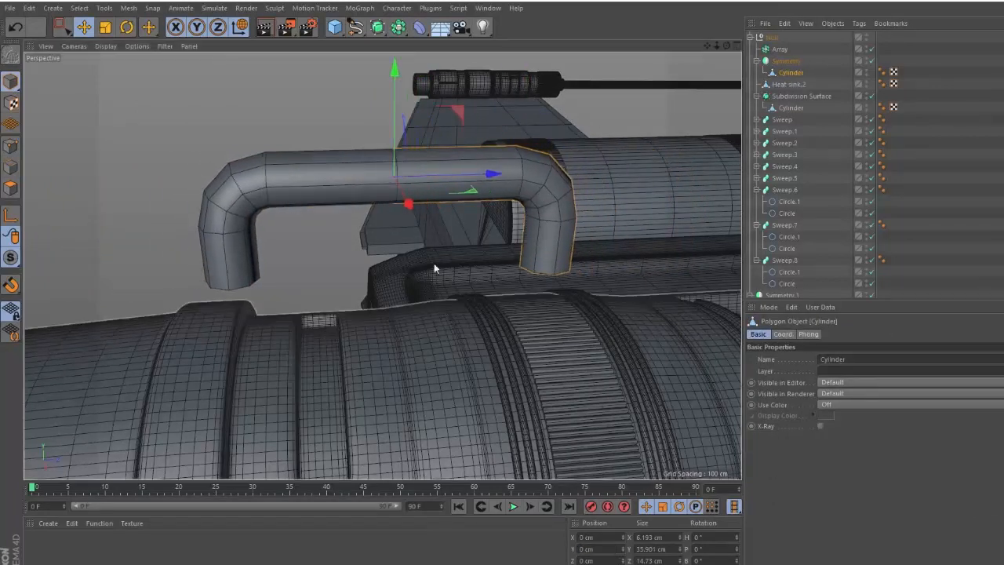
- Delete the cap polygons at the lower end of the handle's leg
key("e")
left_click_drag(590, 120, 553, 138, "alt")
left_click(536, 195)
right_click_drag(558, 233, 586, 233, "alt")
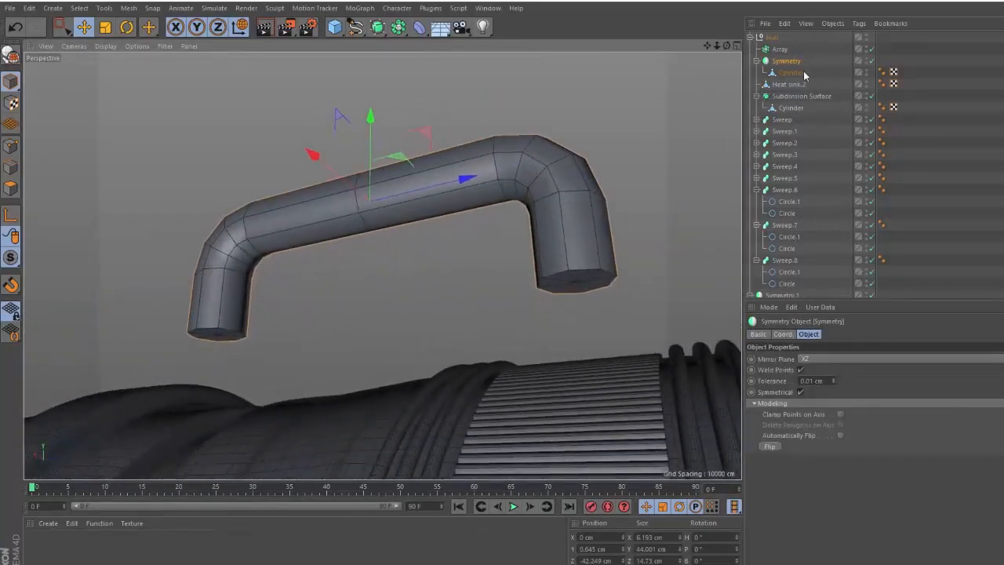
left_click(804, 73)
left_click(12, 188)
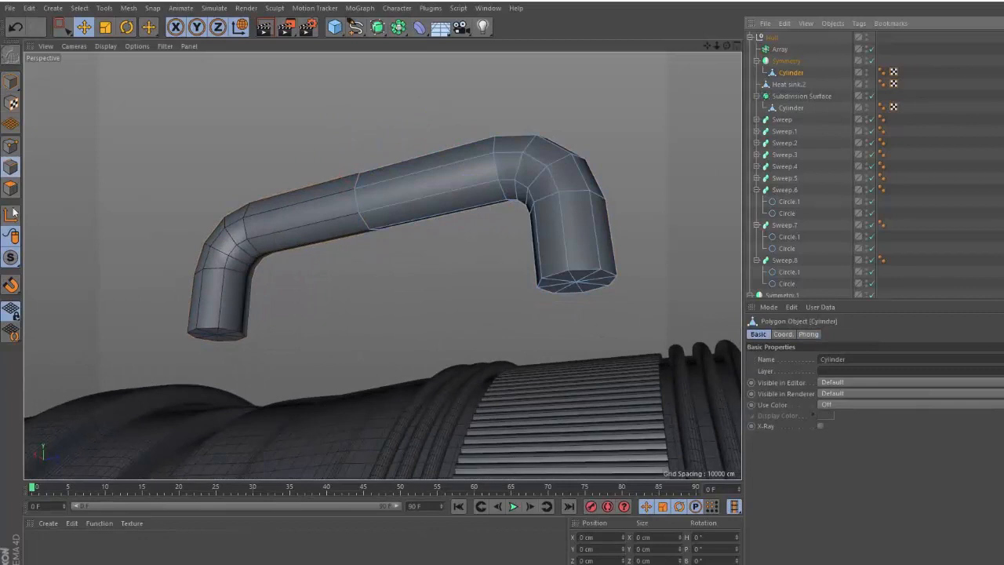
key("0")
left_click_drag(497, 246, 628, 321)
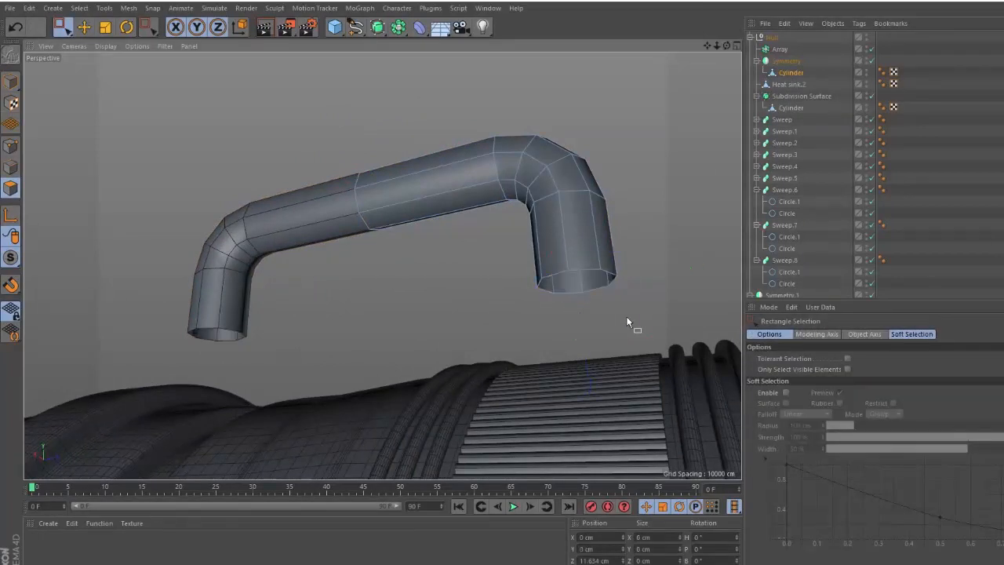
- Scale the Symmetry object with the handle down to about 40% of its size
left_click(788, 62)
key("t")
left_click_drag(637, 95, 366, 144)
left_click_drag(421, 175, 513, 242, "alt")
- Try smoothing the handle with a Subdivision Surface around the Symmetry object
left_click(377, 27, "alt")
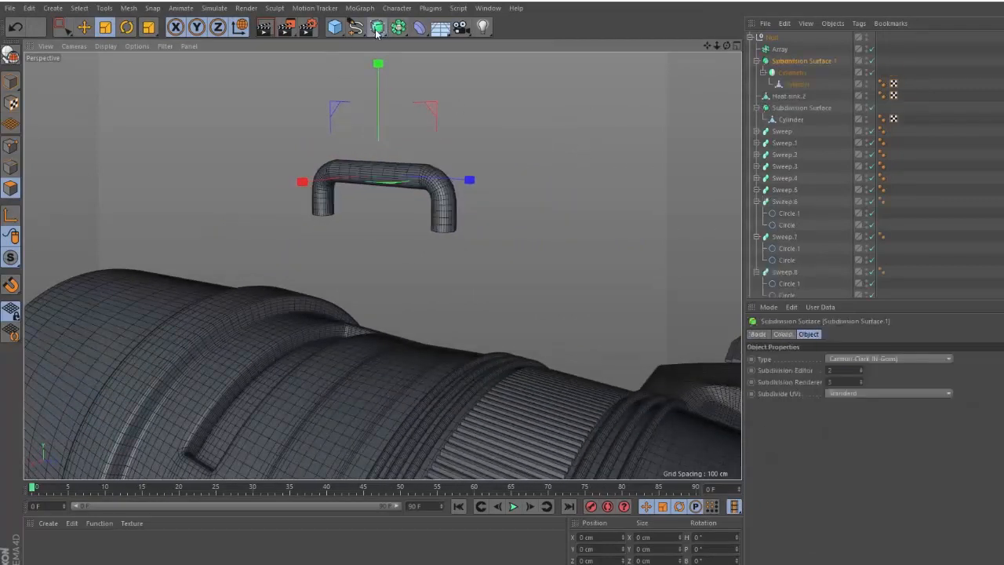
key("ctrl+z")
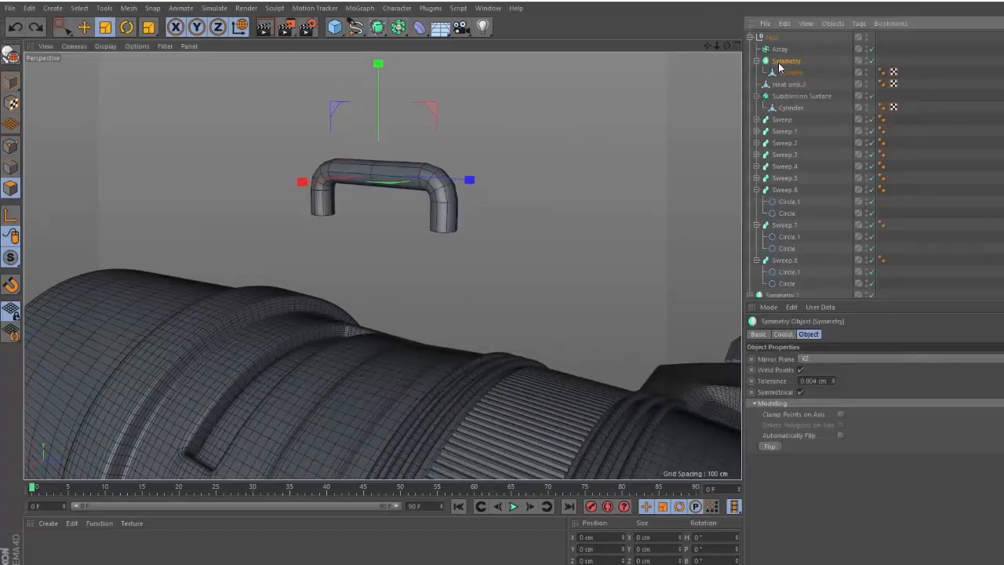
- Nest the handle's Symmetry object under the Array and make the Array a child of a new Subdivision Surface
left_click_drag(784, 54, 780, 49)
left_click_drag(515, 222, 463, 223, "alt")
left_click(779, 50)
left_click(377, 27, "alt")
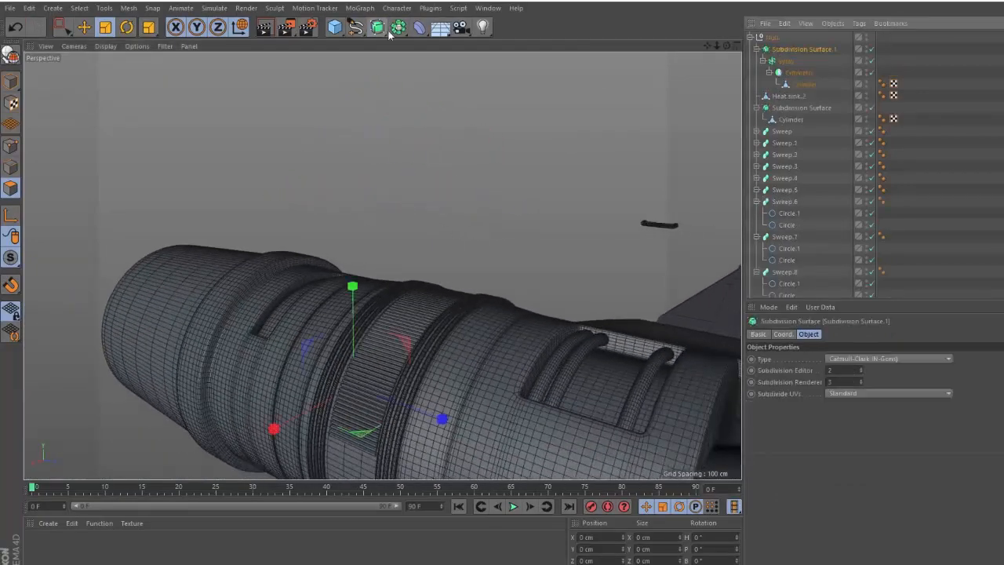
- Reduce the handle Array's radius to 46 cm
left_click(790, 62)
left_click_drag(381, 264, 444, 280, "alt")
right_click_drag(444, 280, 353, 271, "alt")
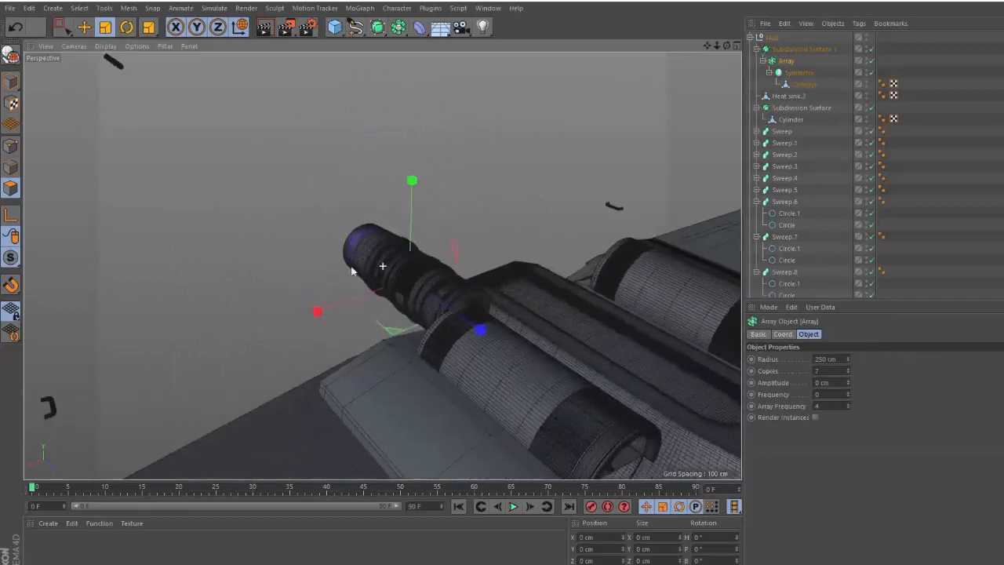
left_click_drag(352, 272, 490, 219, "alt")
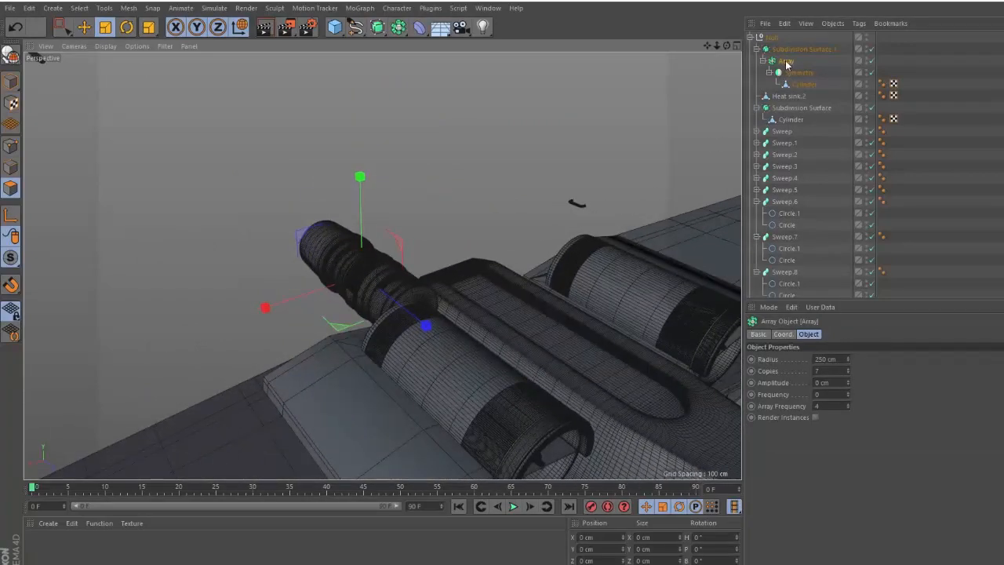
mouse_move(848, 358)
left_mouse_down()
mouse_move(796, 360)
mouse_move(863, 359)
left_mouse_up()
scroll(471, 226, "up", 5)
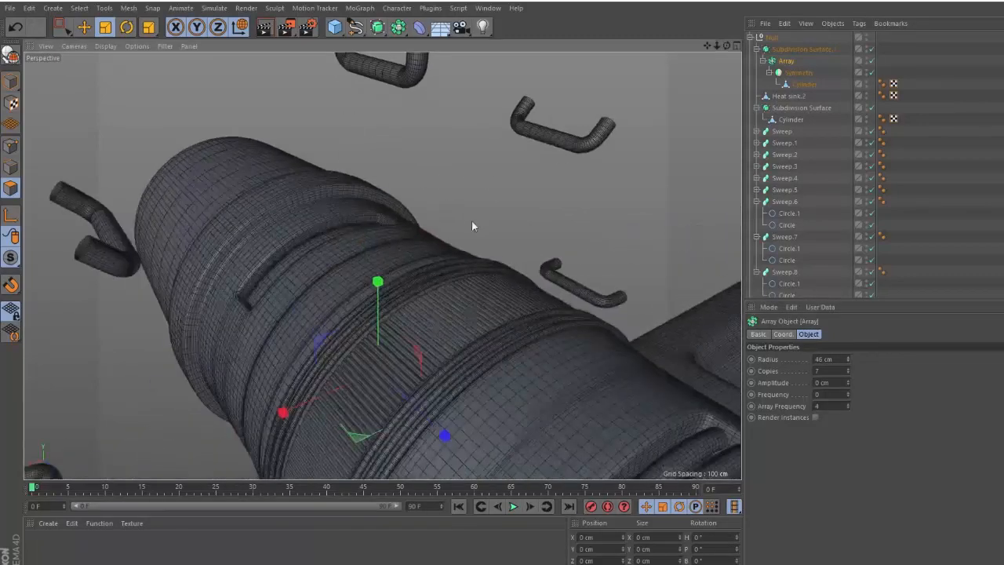
scroll(471, 226, "down", 3)
- Rotate the handle's Cylinder 180° so the legs of all arrayed handles point toward the motor
left_click(799, 72)
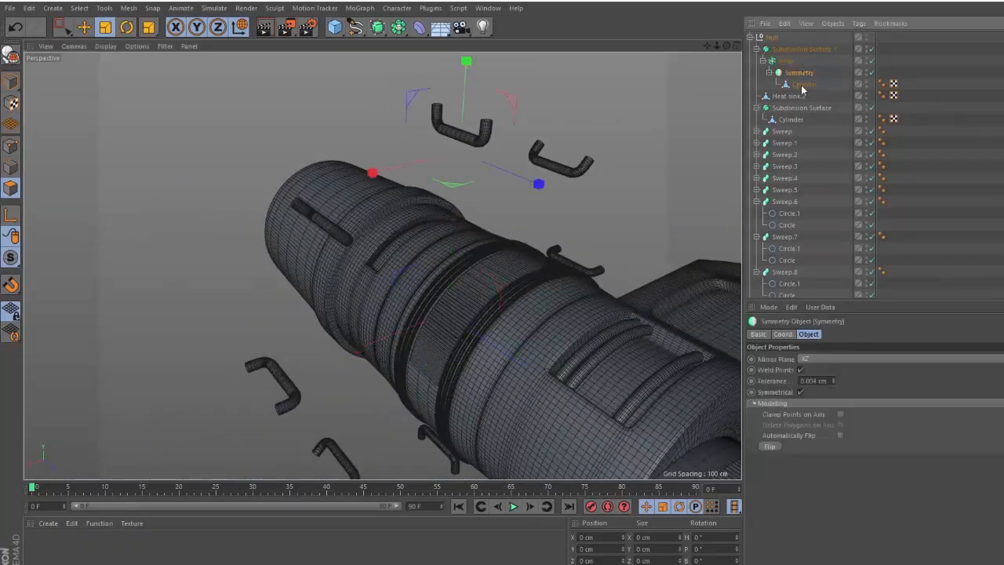
left_click(804, 84)
left_click(11, 82)
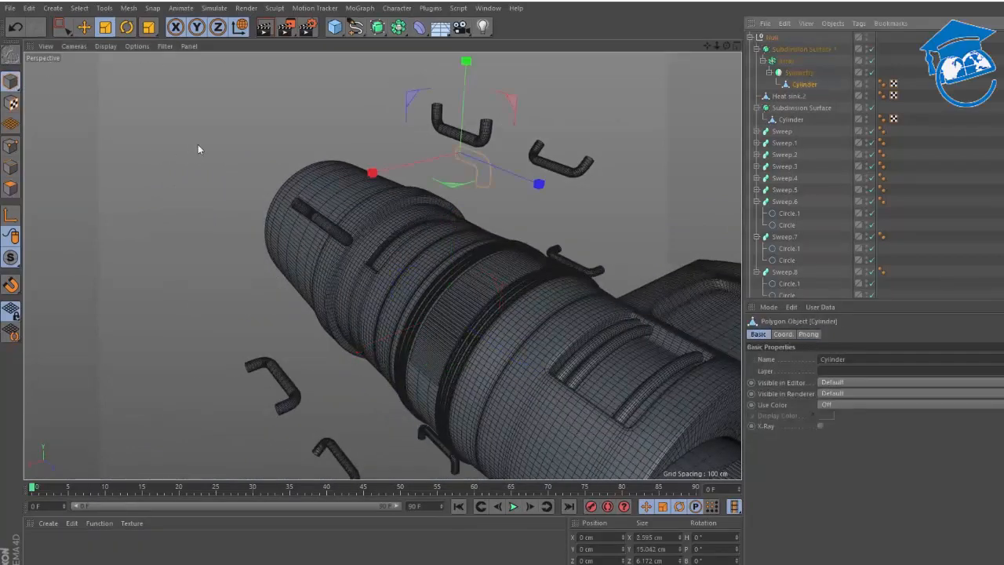
key("r")
left_click_drag(426, 118, 536, 231)
left_click(657, 156)
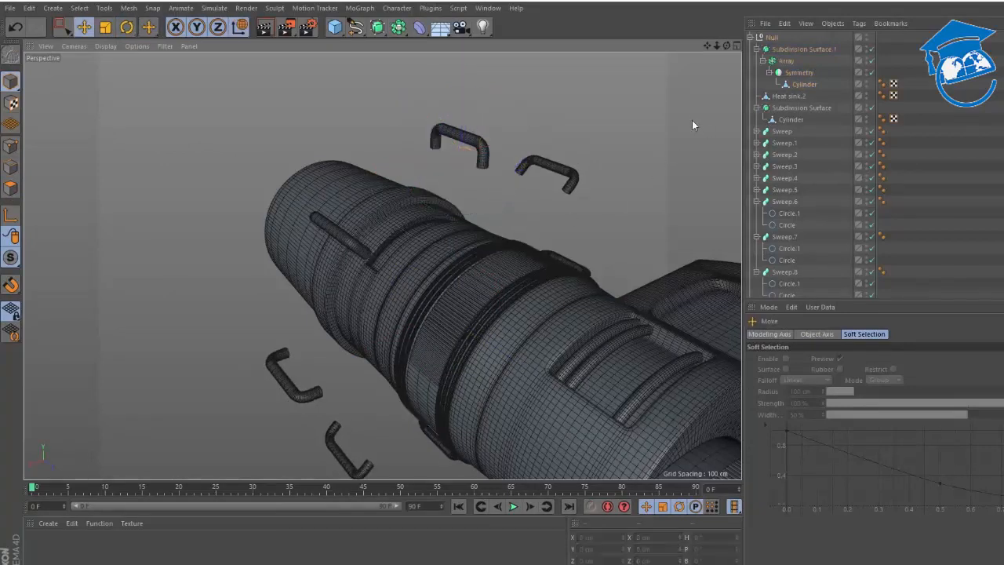
- Set the handle Array's radius to 27 cm so the handles sit close around the motor
key("e")
left_click(793, 62)
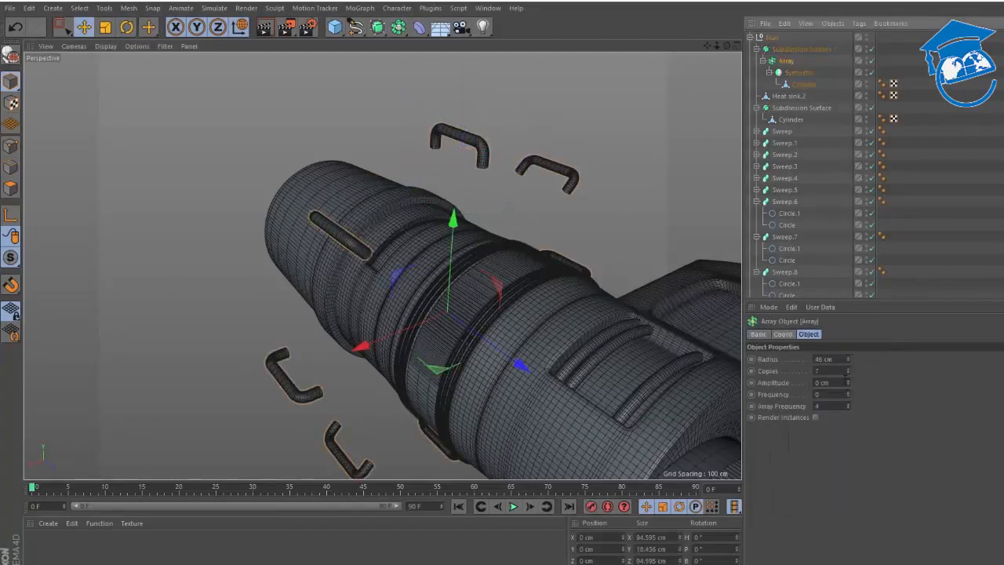
left_click_drag(847, 360, 848, 369)
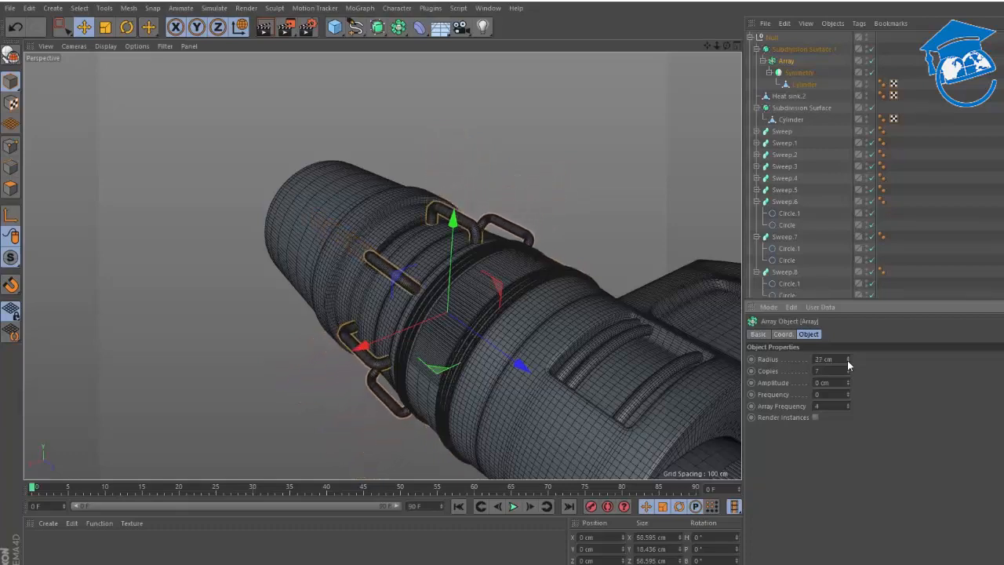
left_click_drag(499, 240, 559, 196, "alt")
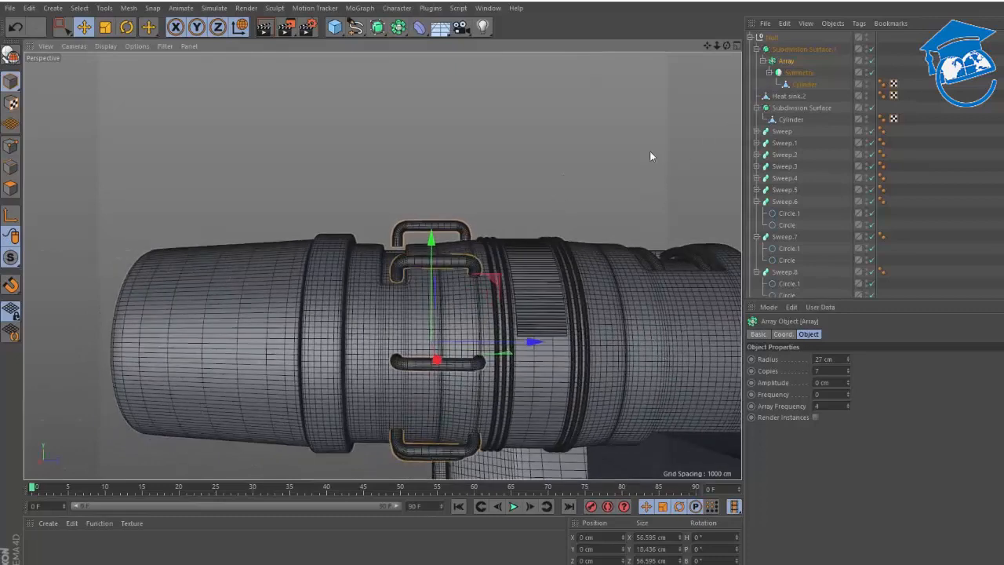
- Scale the handle Array down and adjust its radius to 24.172 cm so the handles sit on the motor's surface
key("t")
left_click_drag(638, 138, 464, 177)
left_click(787, 61)
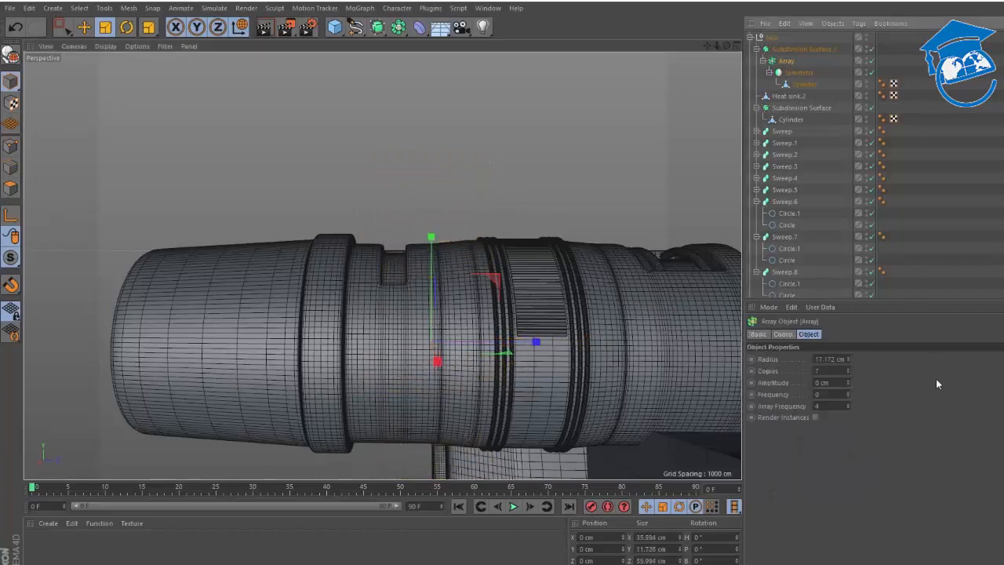
triple_click(848, 357)
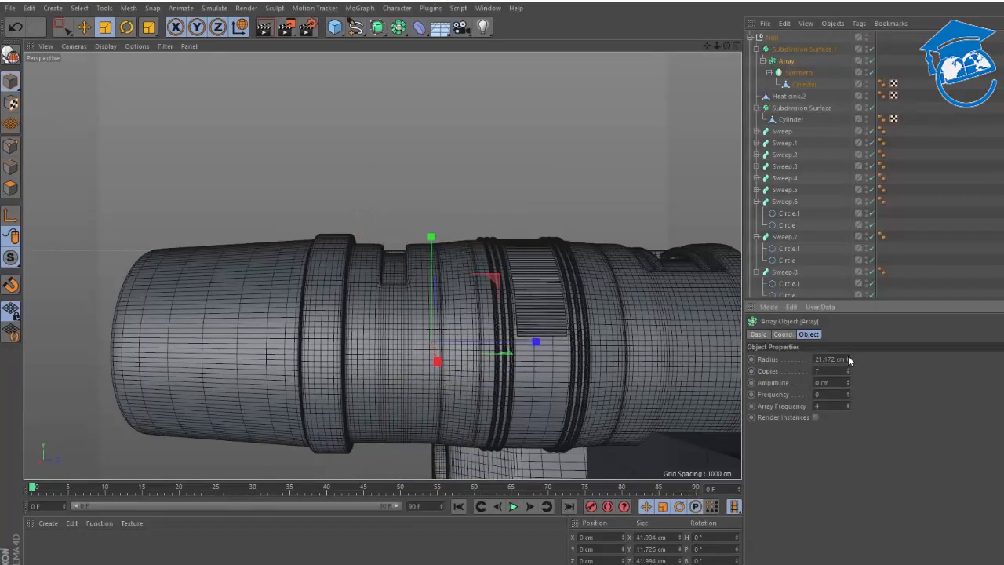
left_click(848, 357)
left_click(848, 363)
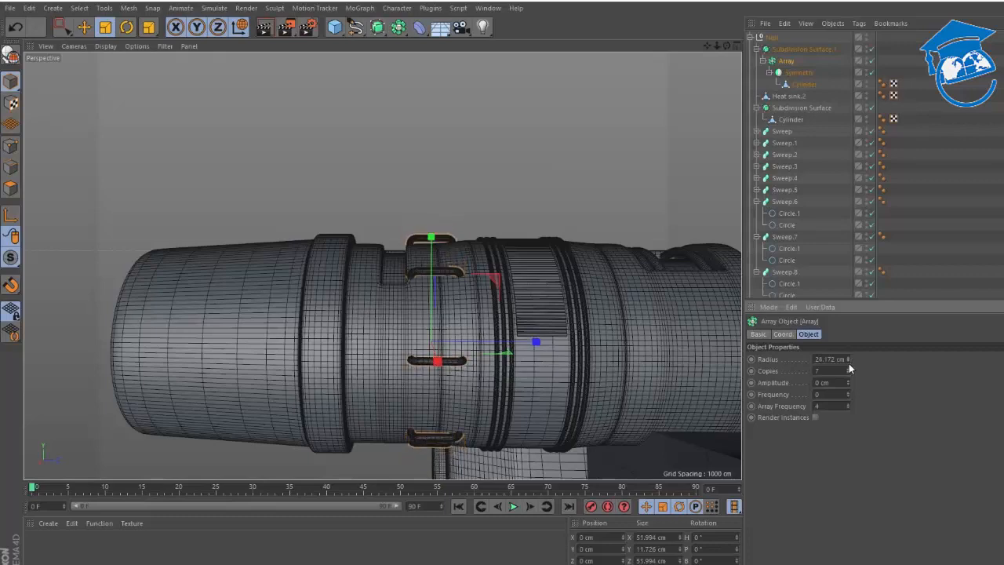
- Slide the handle Array along the motor to about Y -8.8 cm and place a copy beyond the heat sink at about Y 34 cm
key("e")
left_click_drag(531, 343, 466, 185)
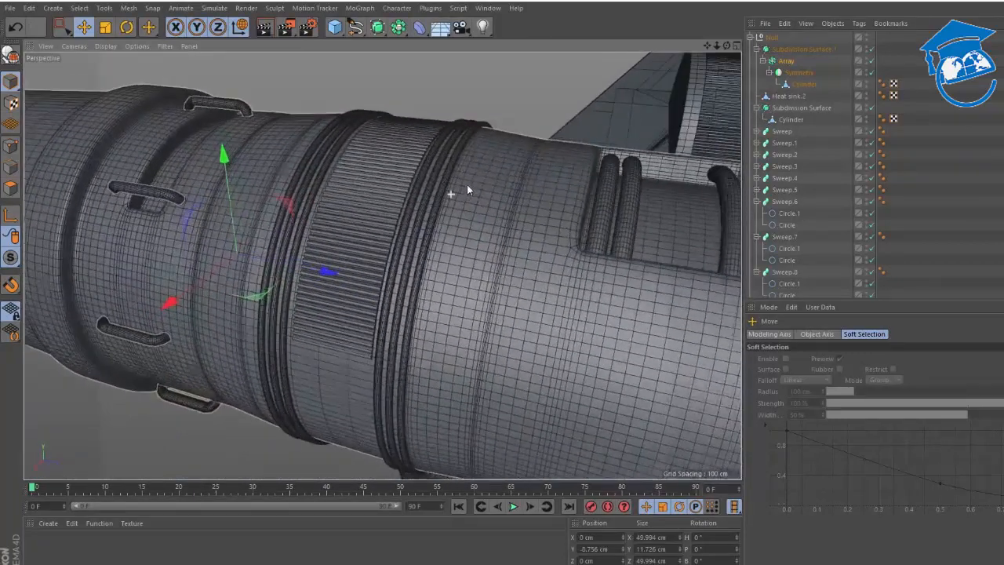
left_click_drag(328, 273, 615, 306, "ctrl")
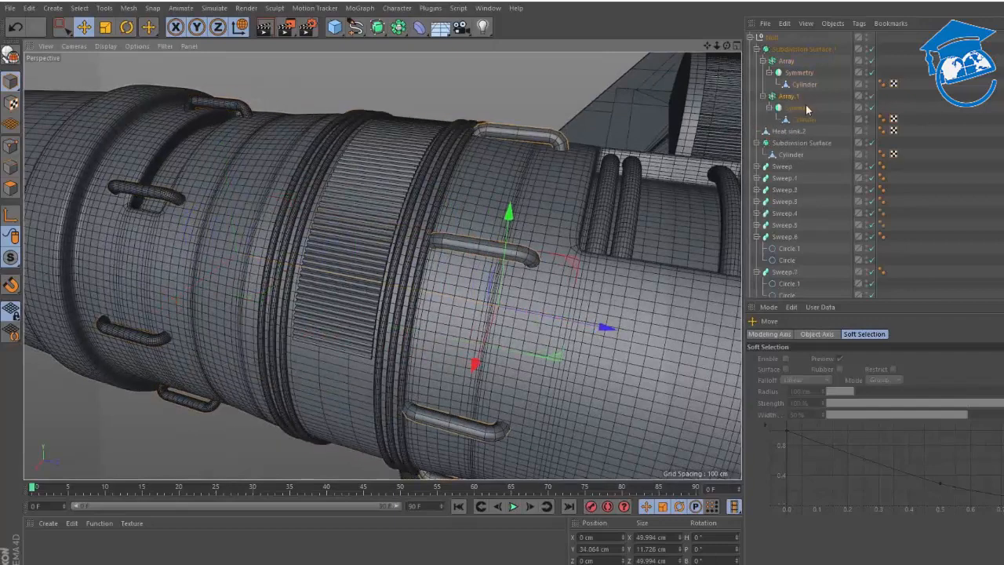
- Scale the Cylinder inside the copied Array down to about 49%
left_click(803, 119)
key("t")
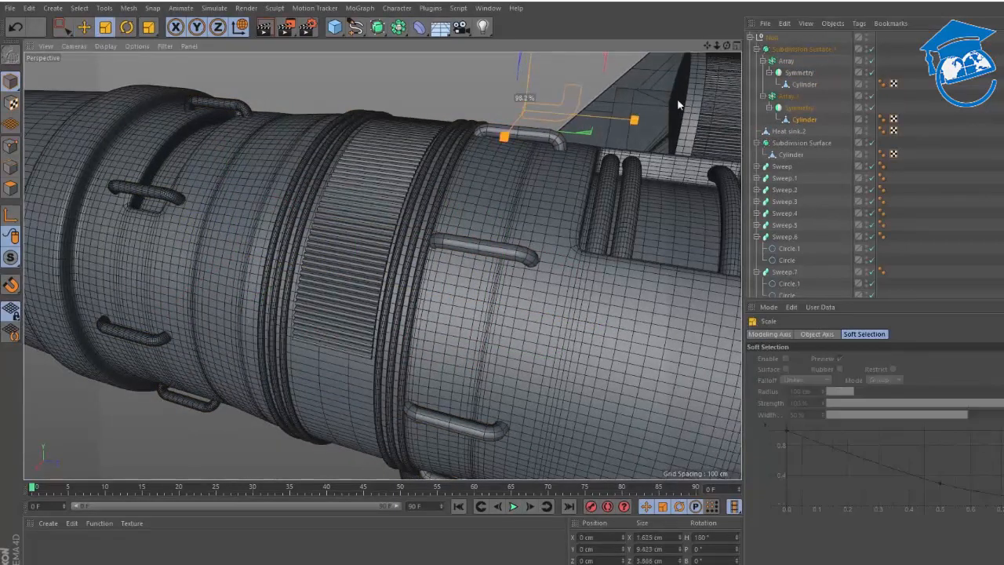
left_click_drag(679, 105, 415, 117)
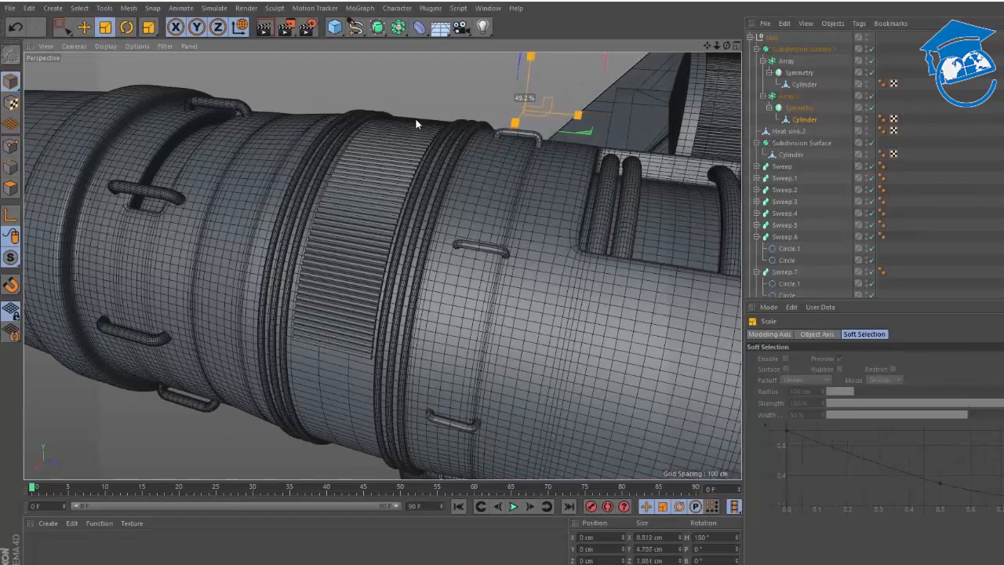
- Try to tilt the copied Array's Symmetry object directly to match the motor's slope, undoing each rotation
key("r")
mouse_move(585, 92)
left_mouse_down()
mouse_move(578, 80)
mouse_move(611, 101)
mouse_move(588, 106)
mouse_move(581, 95)
left_mouse_up()
left_click(800, 108)
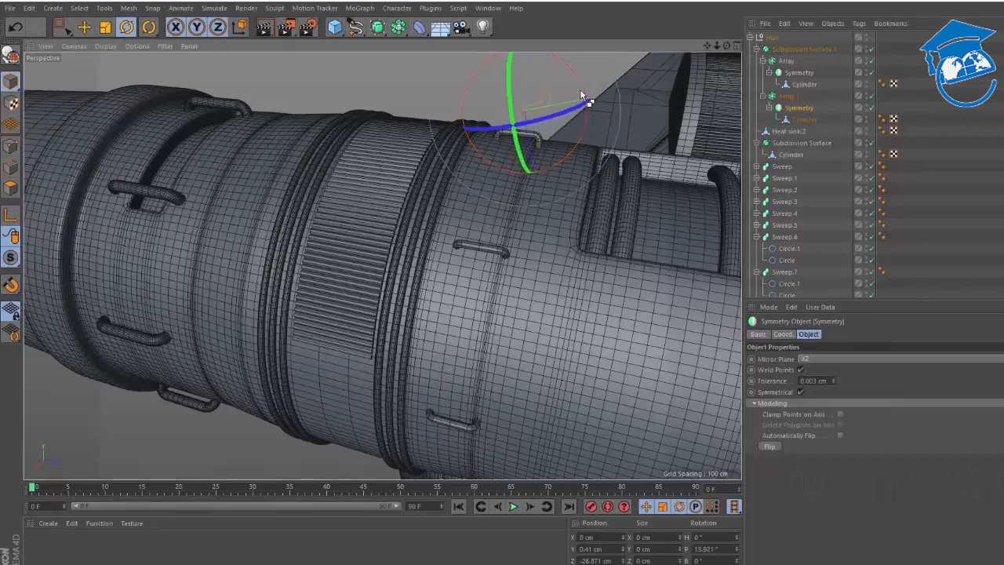
key("ctrl+z")
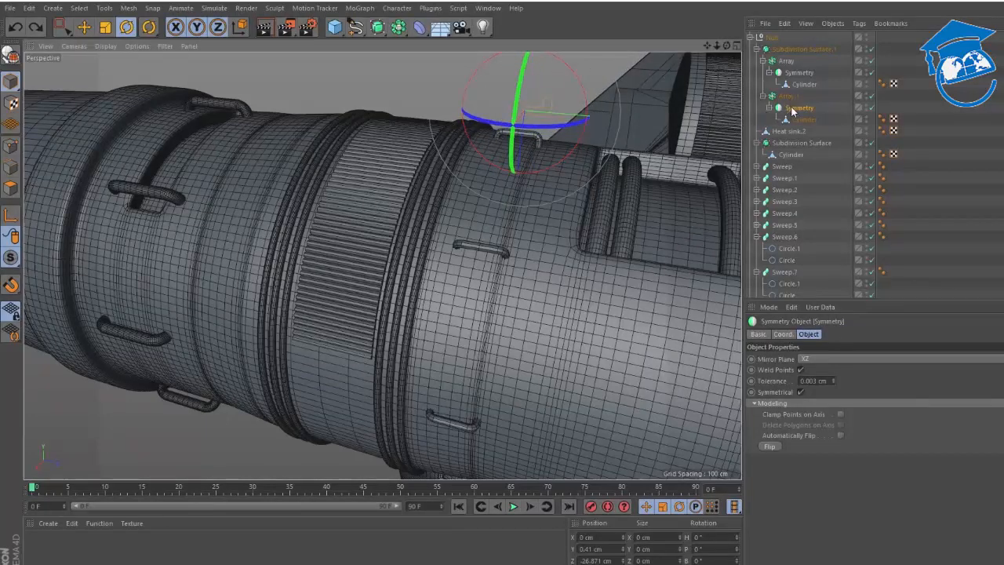
left_click(792, 109)
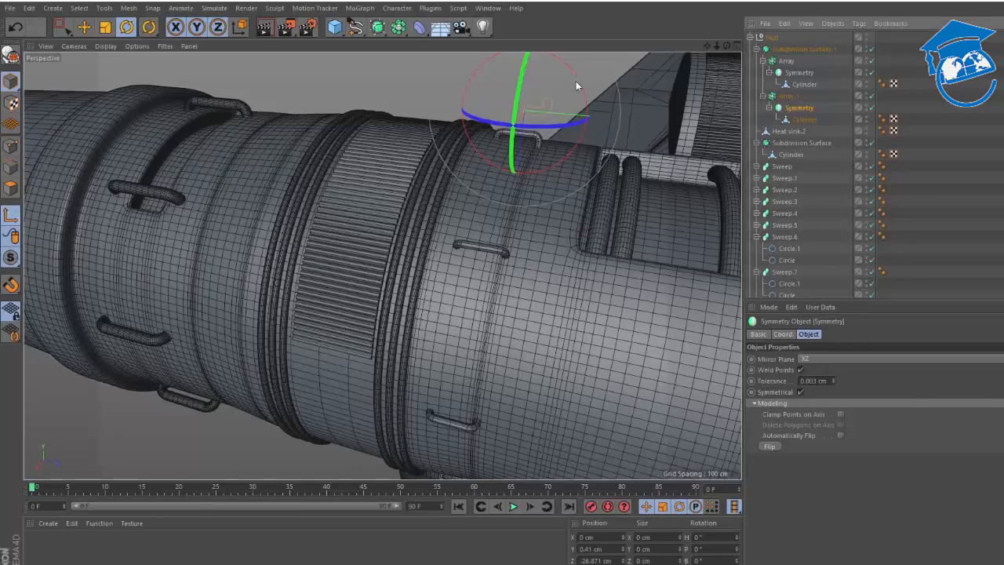
mouse_move(576, 80)
left_mouse_down()
mouse_move(554, 66)
mouse_move(578, 99)
left_mouse_up()
key("ctrl+z")
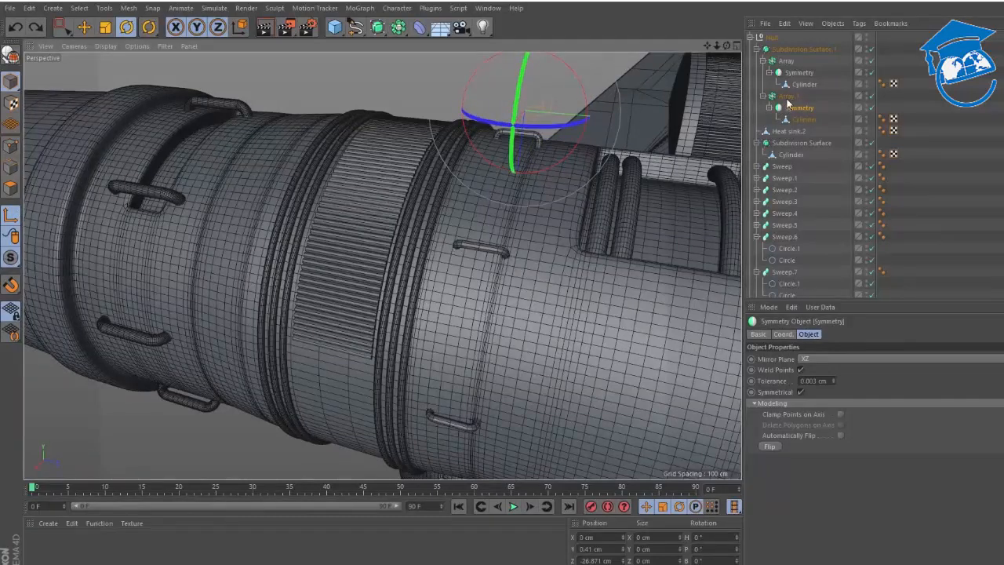
left_click_drag(563, 61, 576, 90)
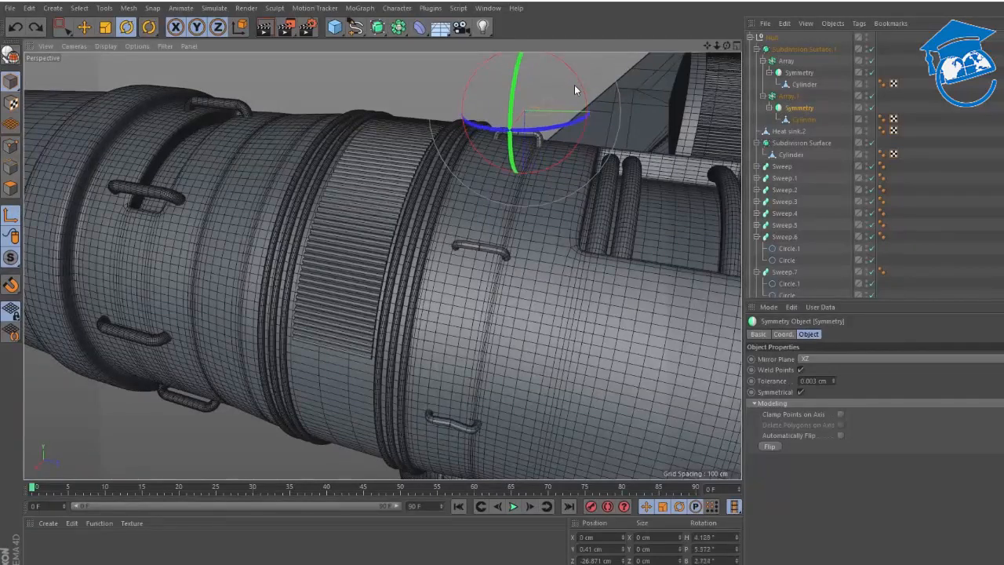
key("ctrl+z")
- Group the copied Array's Symmetry object into a Null and tilt the Null to follow the motor's surface
mouse_move(581, 147)
left_mouse_down("alt")
mouse_move(593, 137)
mouse_move(578, 149)
left_mouse_up("alt")
key("alt+g")
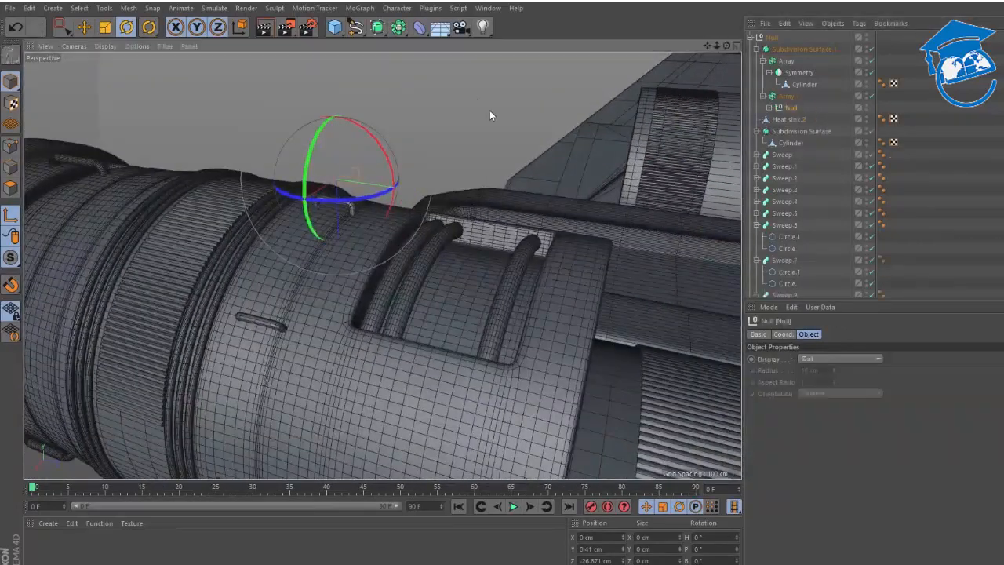
left_click_drag(393, 192, 454, 140)
- Shift the copied handle Array along the motor to about Y 32.9 cm and set its radius to 23.872 cm
left_click(788, 99)
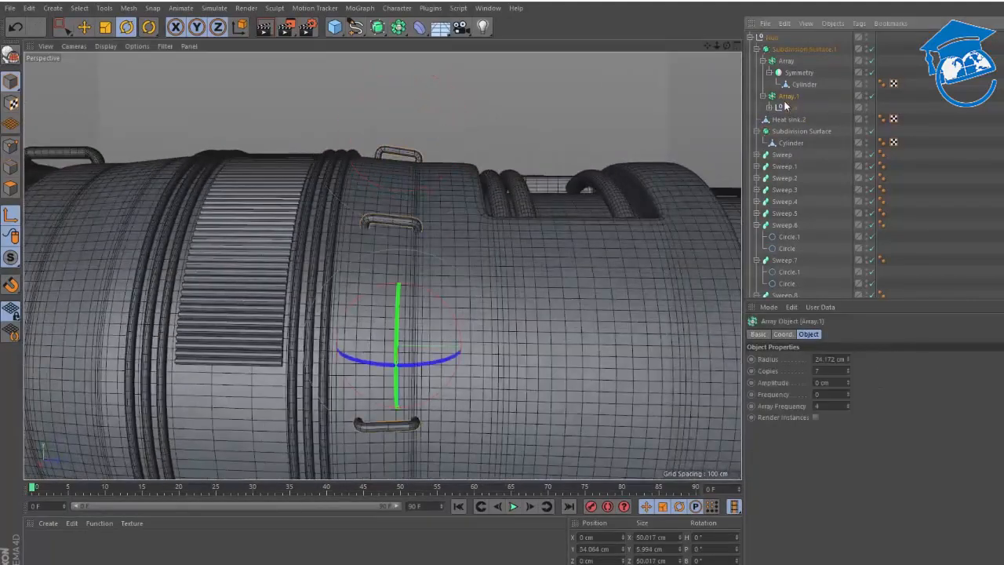
key("e")
left_click_drag(498, 347, 491, 352)
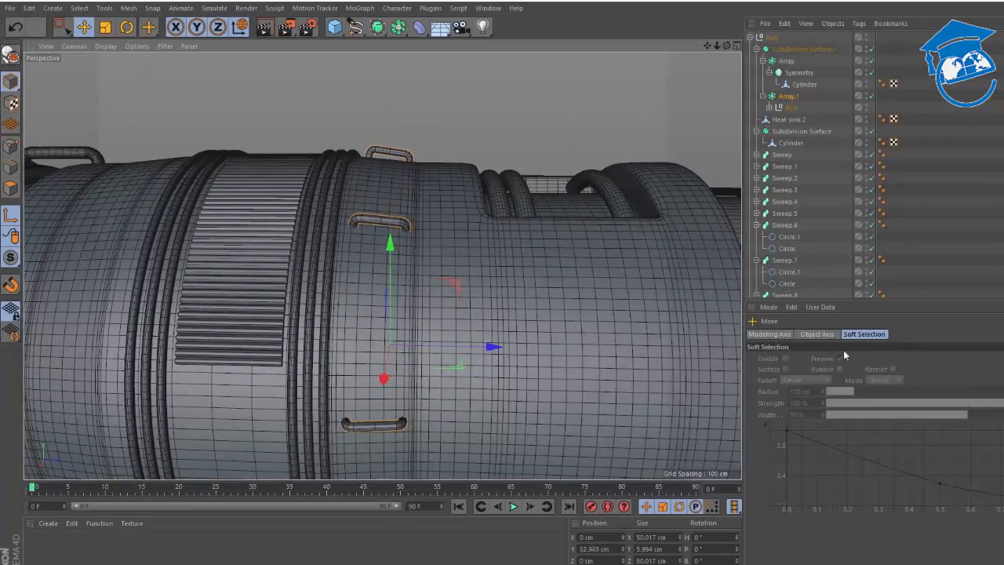
left_click(783, 96)
left_click(825, 358)
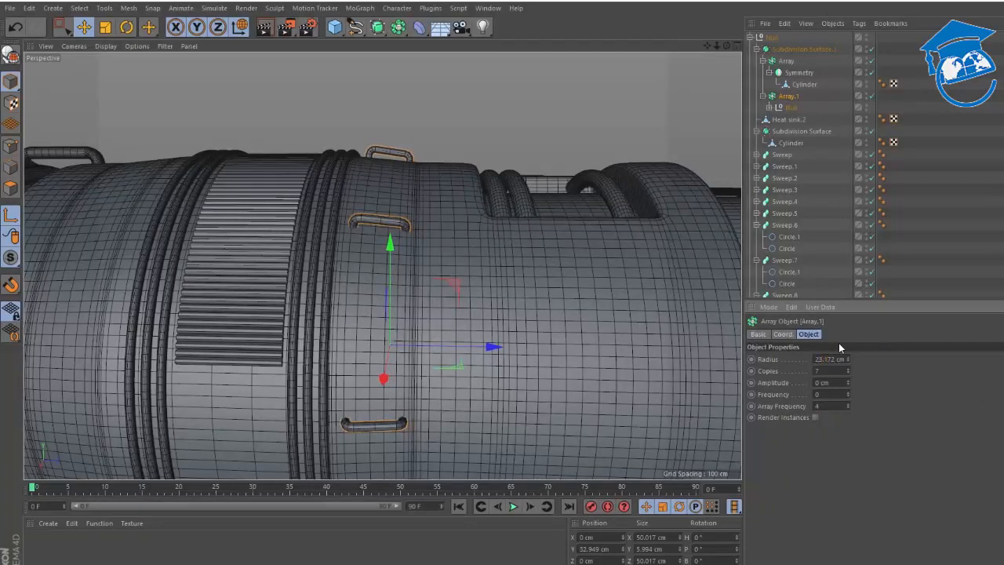
type("6")
key("Return")
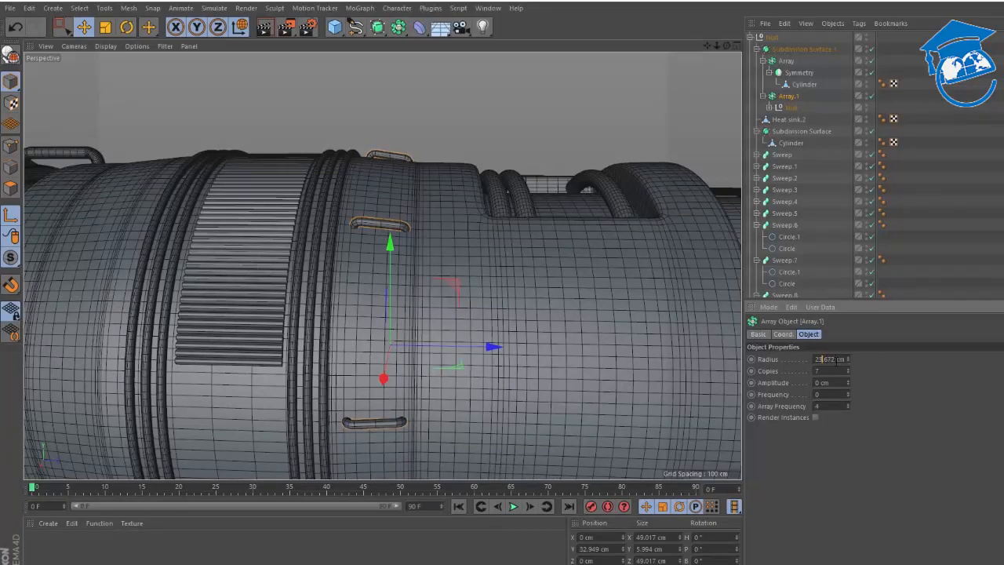
type("8")
key("Return")
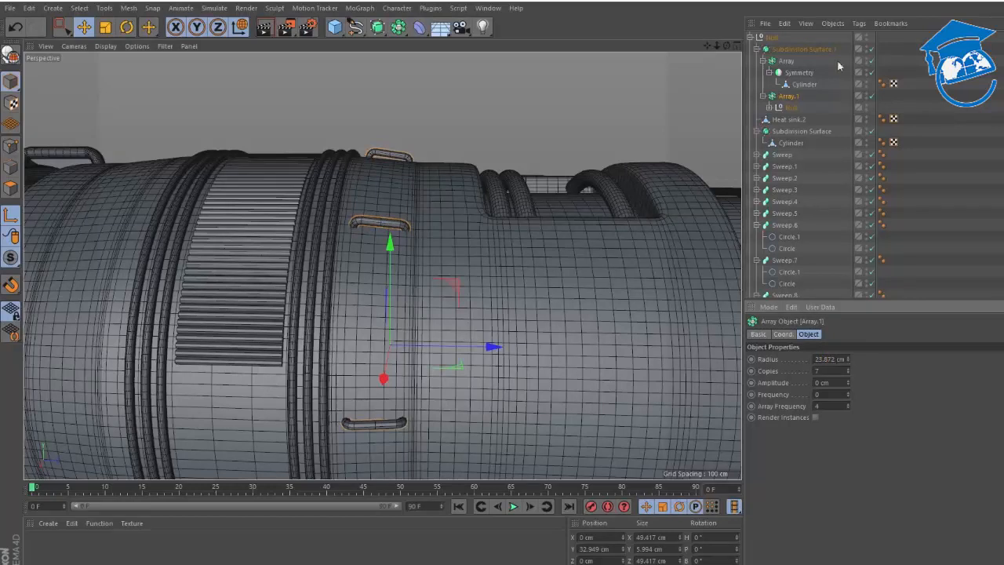
- Adjust the pitch of the copied Array's Null to about -5.8° and scale the Null down to make its handles smaller
left_click(791, 107)
key("r")
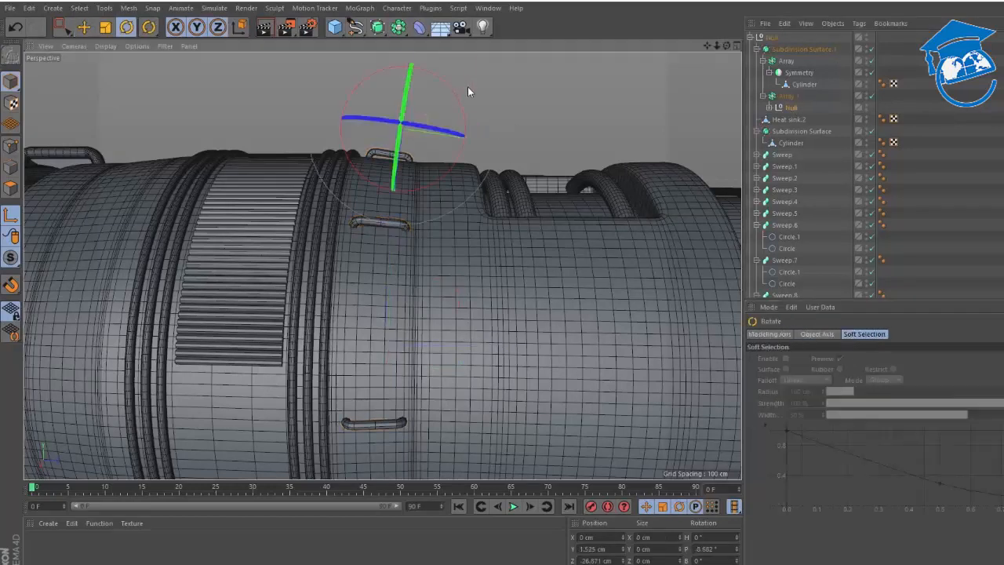
left_click_drag(460, 97, 458, 92)
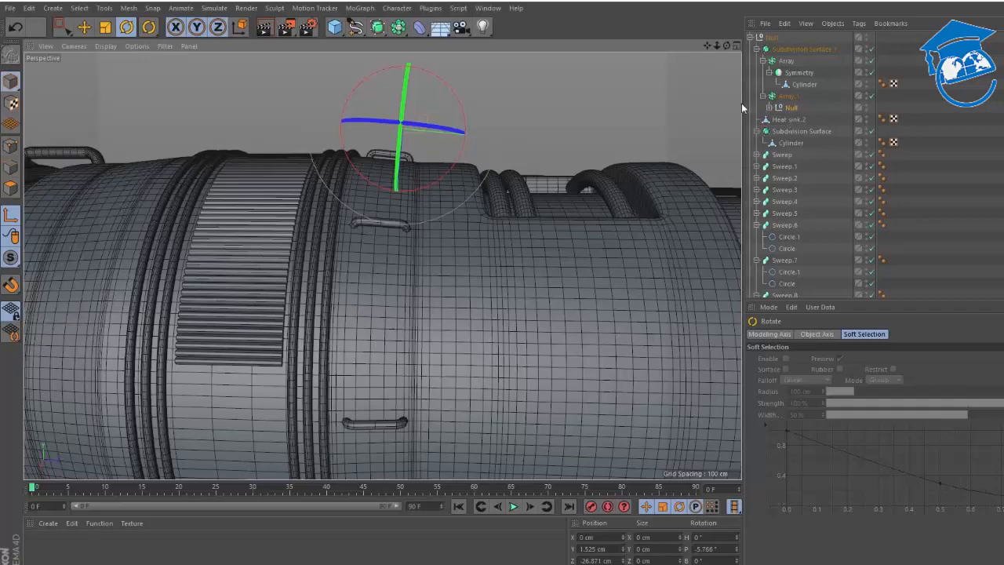
key("t")
left_click_drag(685, 92, 347, 206)
right_click_drag(417, 147, 385, 167, "alt")
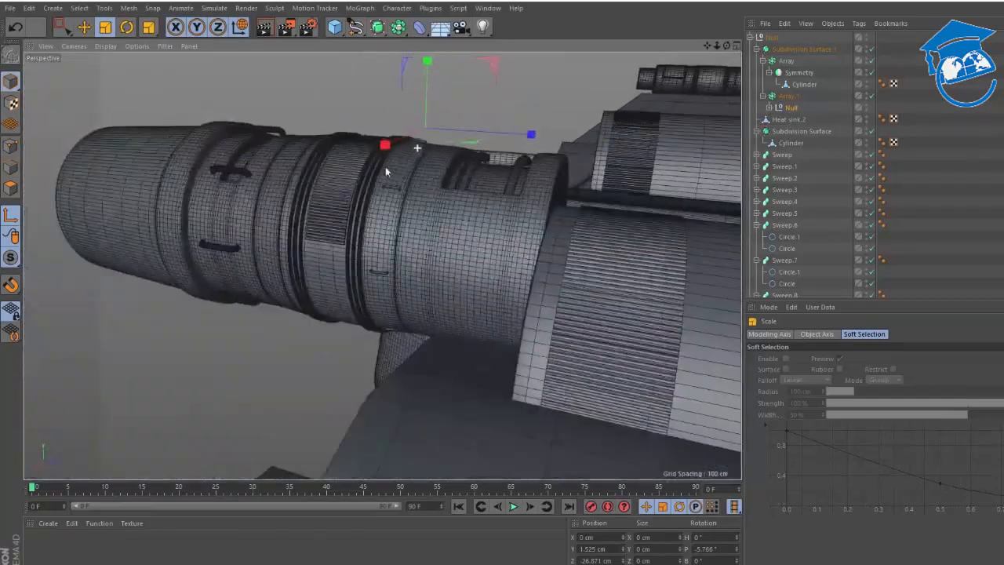
- Increase the number of copies in the second handle Array for a denser ring of small handles
key("e")
left_click(789, 100)
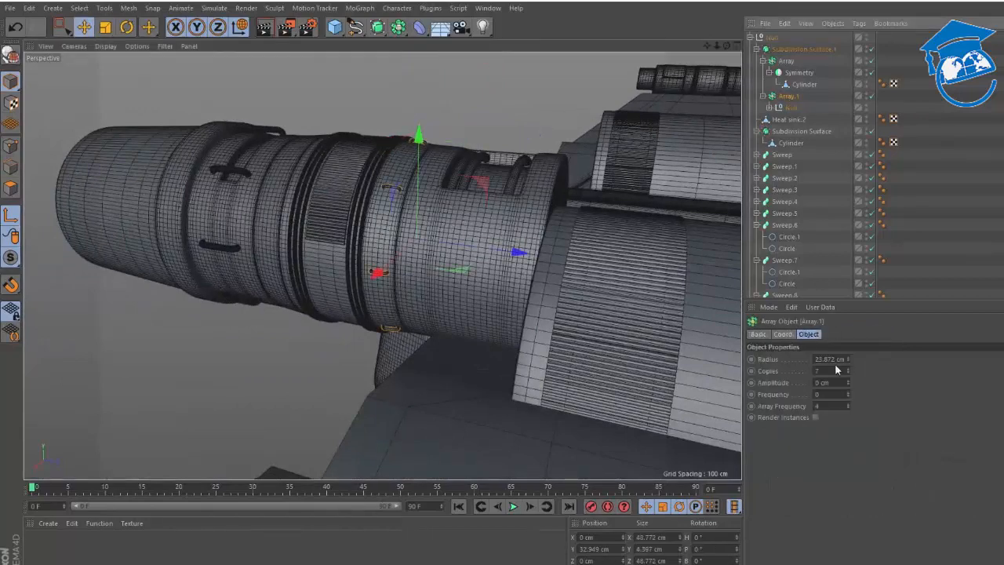
left_click_drag(849, 369, 848, 359)
left_click(937, 174)
- Add a new Cylinder primitive to the scene for the next motor detail
left_click_drag(471, 259, 486, 245, "alt")
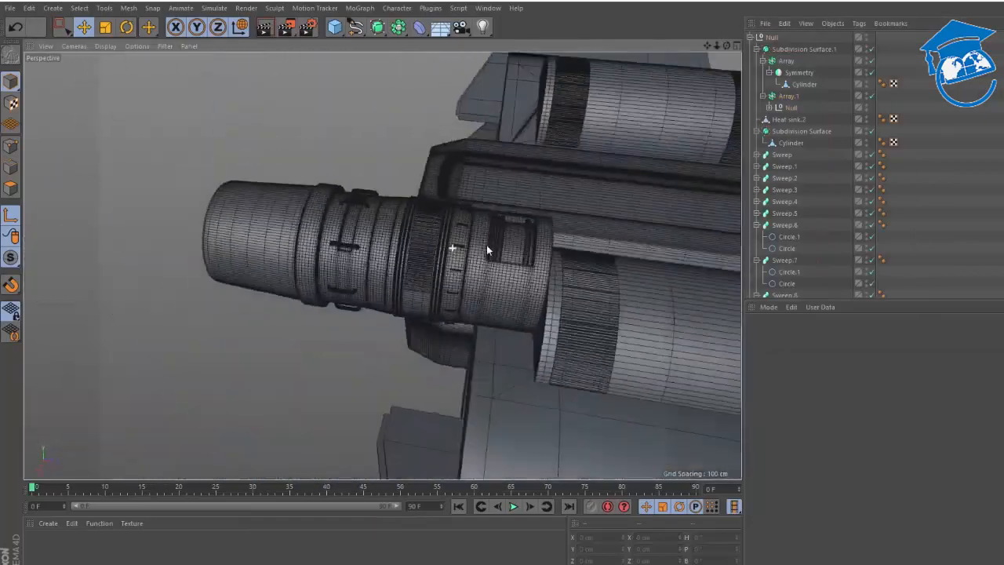
right_click_drag(461, 261, 562, 240, "alt")
middle_click_drag(516, 248, 365, 260, "alt")
left_click_drag(366, 244, 282, 224, "alt")
right_click_drag(407, 236, 381, 264, "alt")
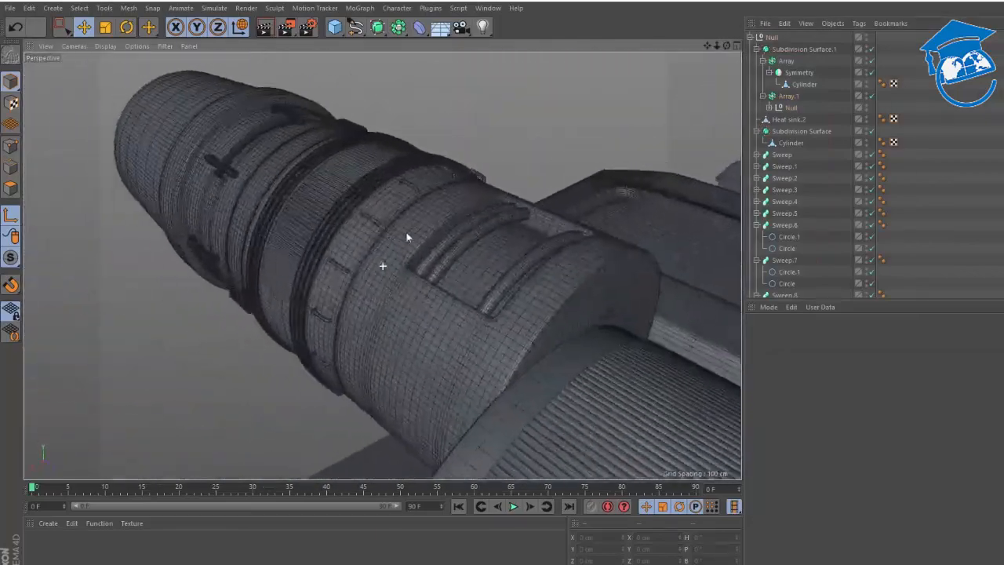
left_click_drag(393, 198, 455, 236, "alt")
left_click(335, 26)
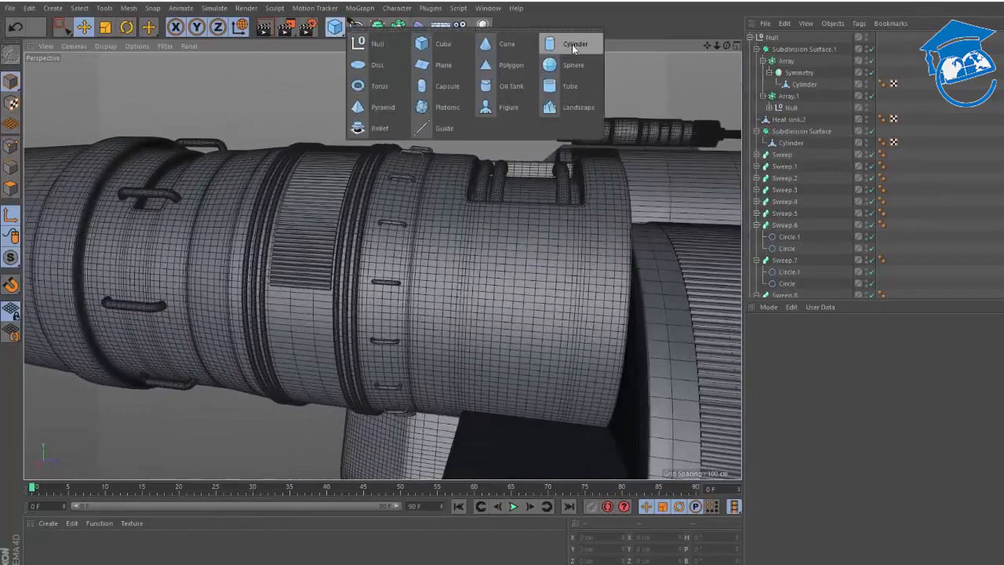
left_click(572, 44)
- Rotate the new cylinder 90° in bank, place it above the rear motor and set its height to about 39.6 cm
left_click_drag(549, 138, 702, 198, "alt")
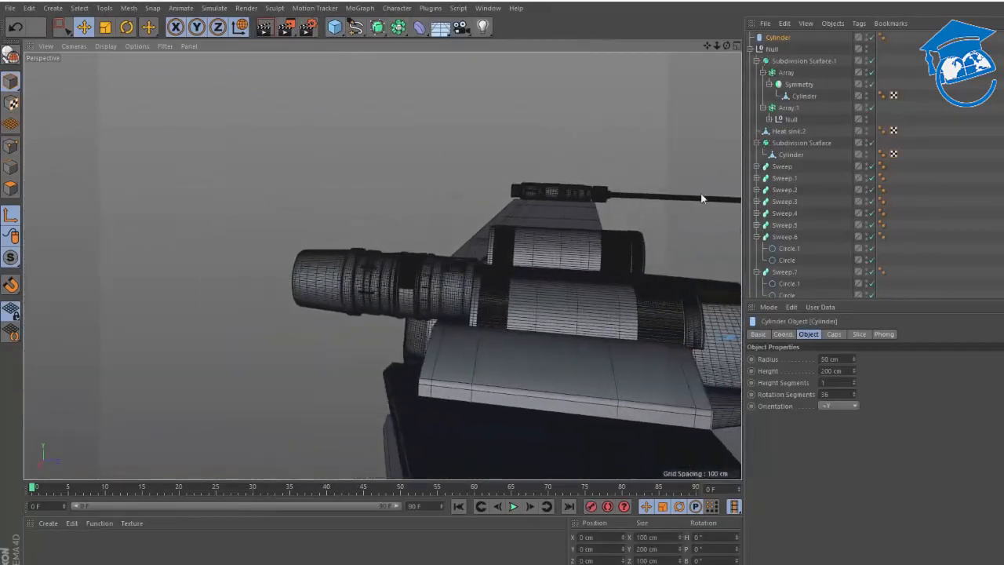
left_click_drag(675, 264, 439, 259, "alt")
key("r")
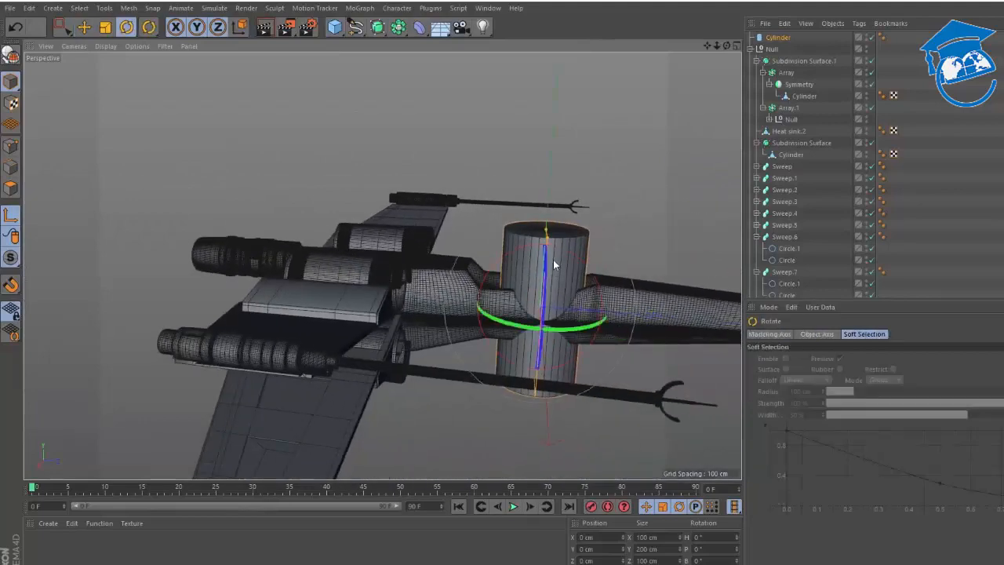
left_click_drag(541, 259, 415, 163)
key("e")
scroll(331, 69, "up", 3)
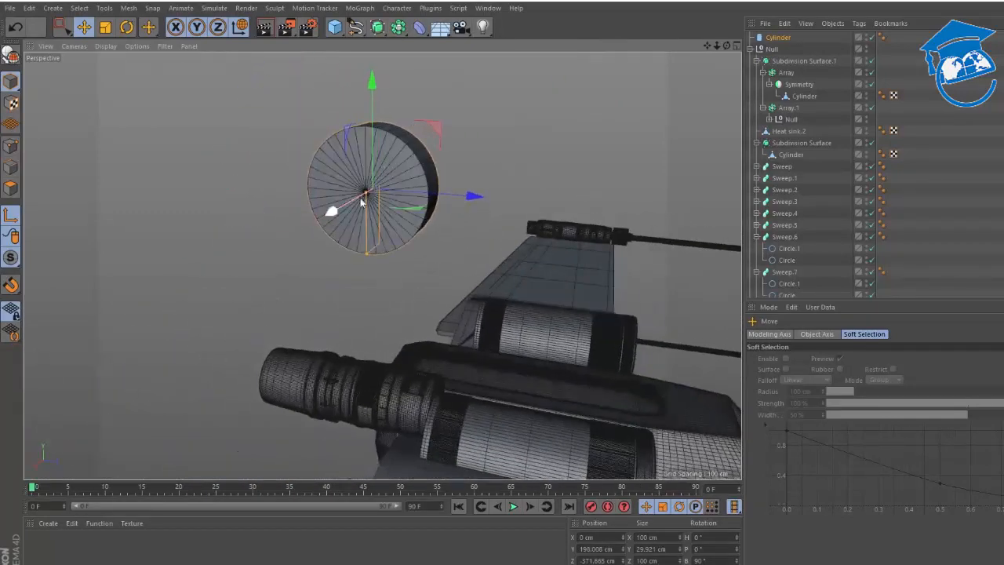
mouse_move(366, 194)
left_mouse_down()
mouse_move(368, 180)
mouse_move(363, 188)
mouse_move(373, 193)
left_mouse_up()
- Set the new cylinder's rotation segments to 8 and convert it to an editable polygon object
left_click(778, 38)
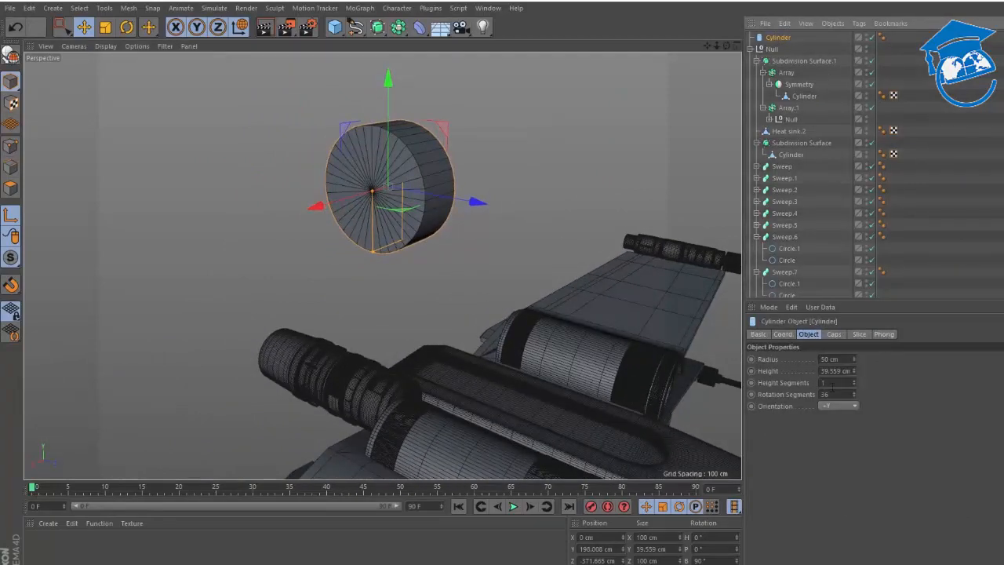
key("Tab")
type("8")
key("Return")
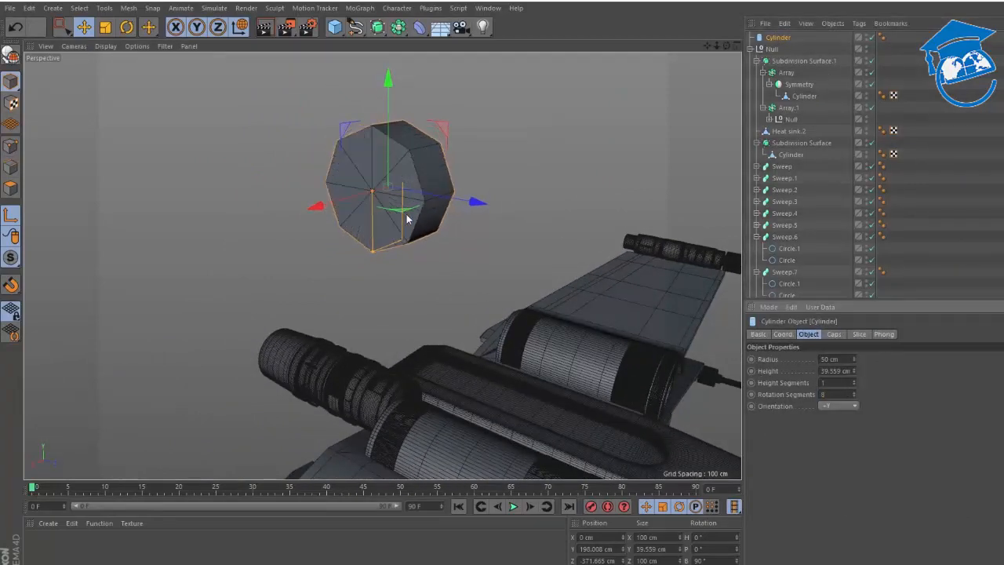
scroll(431, 150, "up", 3)
key("c")
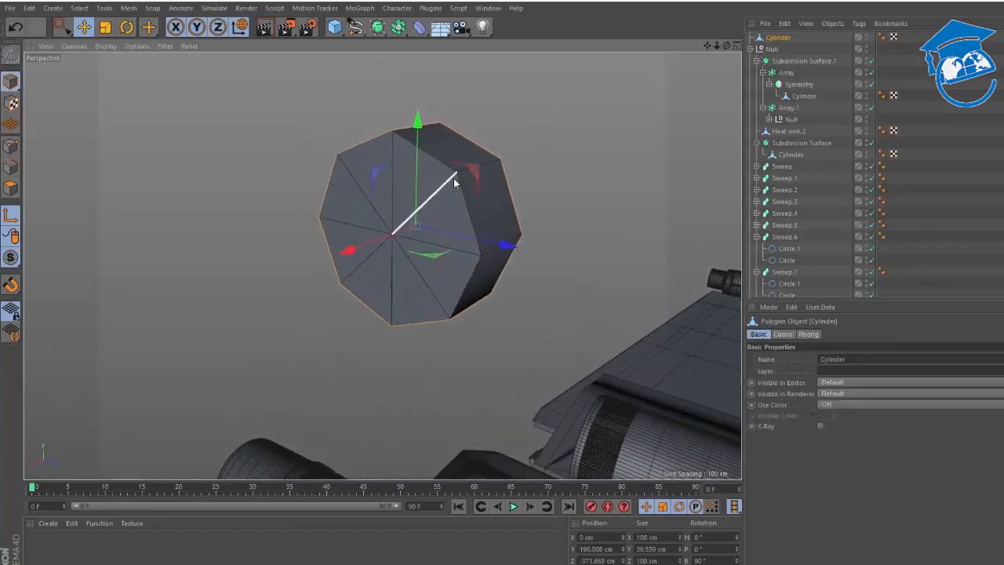
- Select the polygons of the eight-sided cylinder's back cap and delete them
left_click(14, 146)
left_click_drag(441, 191, 213, 182, "alt")
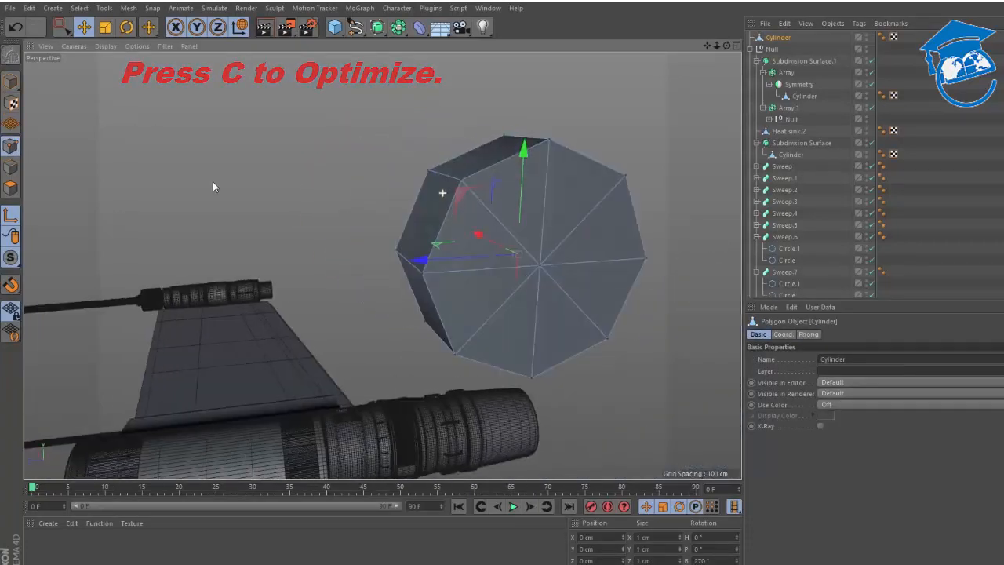
left_click(16, 185)
left_click_drag(518, 261, 618, 255, "alt")
key("0")
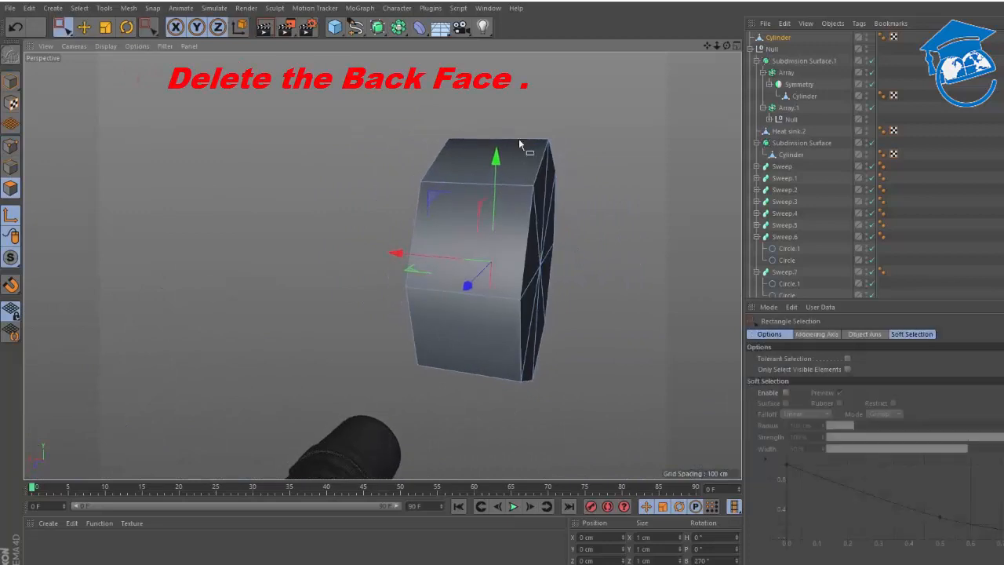
left_click_drag(503, 116, 638, 441)
key("Delete")
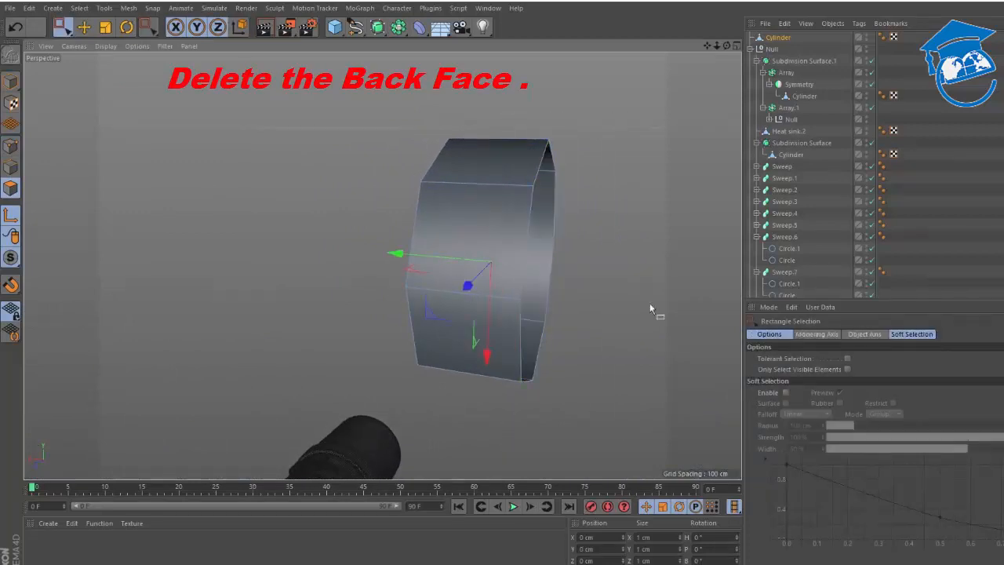
- Loop-select the cylinder's front cap polygons and scale them down to about 74.7 cm across, tapering the front
left_click_drag(649, 303, 494, 262, "alt")
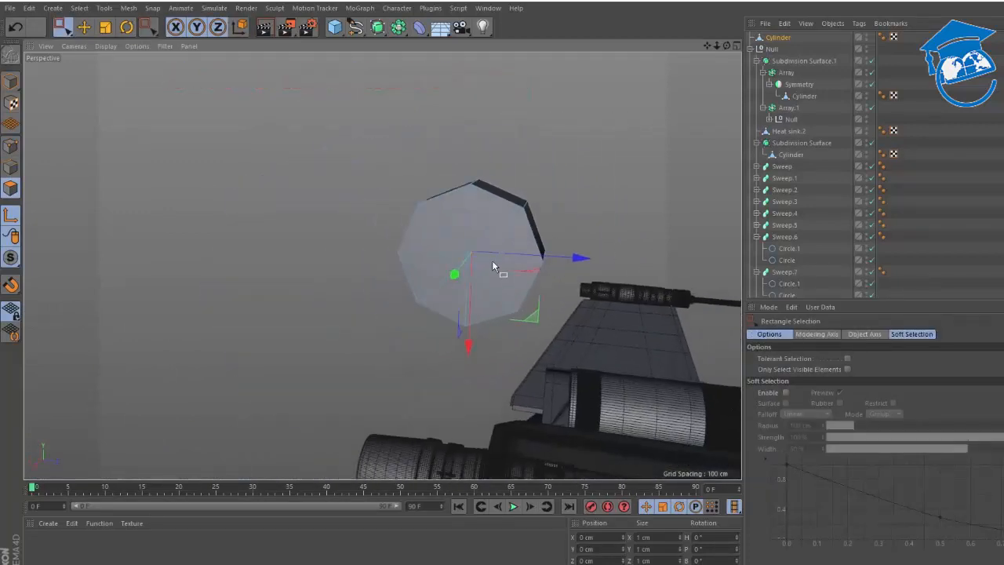
key("u")
key("l")
left_click(475, 239)
key("t")
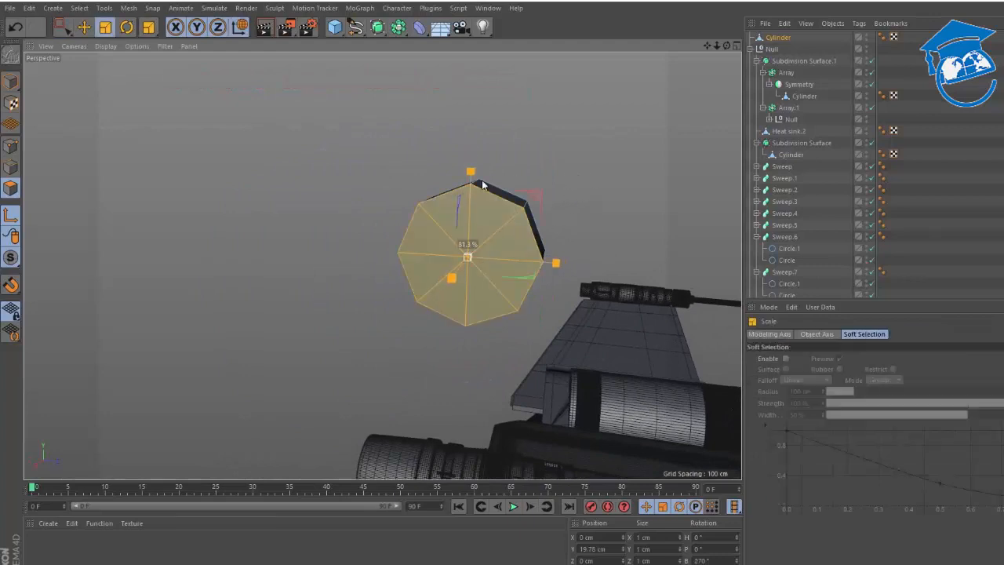
left_click_drag(257, 176, 139, 202)
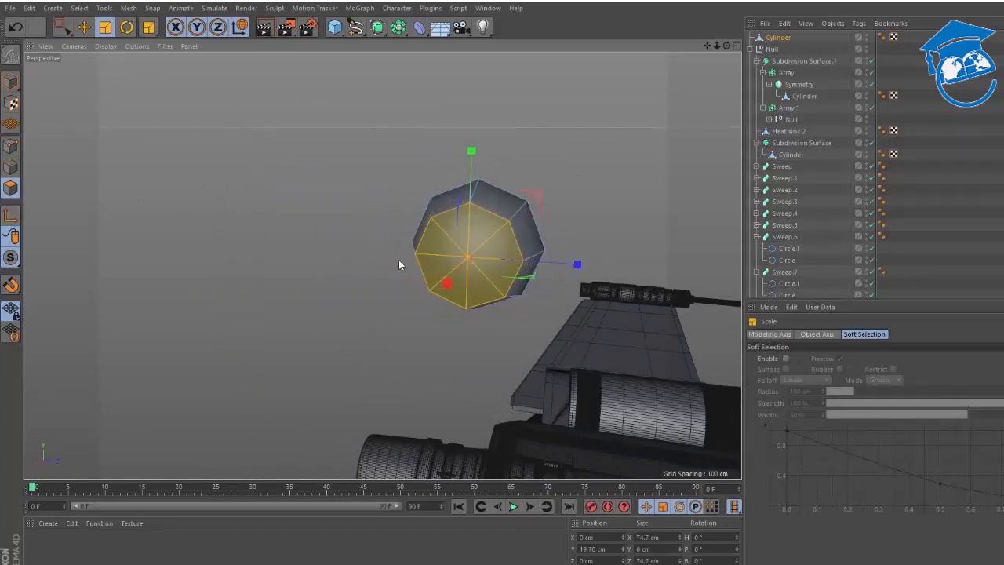
- Inset the cylinder's end cap to about 52.4 cm wide and extrude it inward to about -10.06 cm in Y
left_click_drag(399, 264, 565, 248, "alt")
key("e")
right_click_drag(436, 203, 456, 196, "alt")
left_click_drag(457, 196, 615, 223, "alt")
key("i")
key("e")
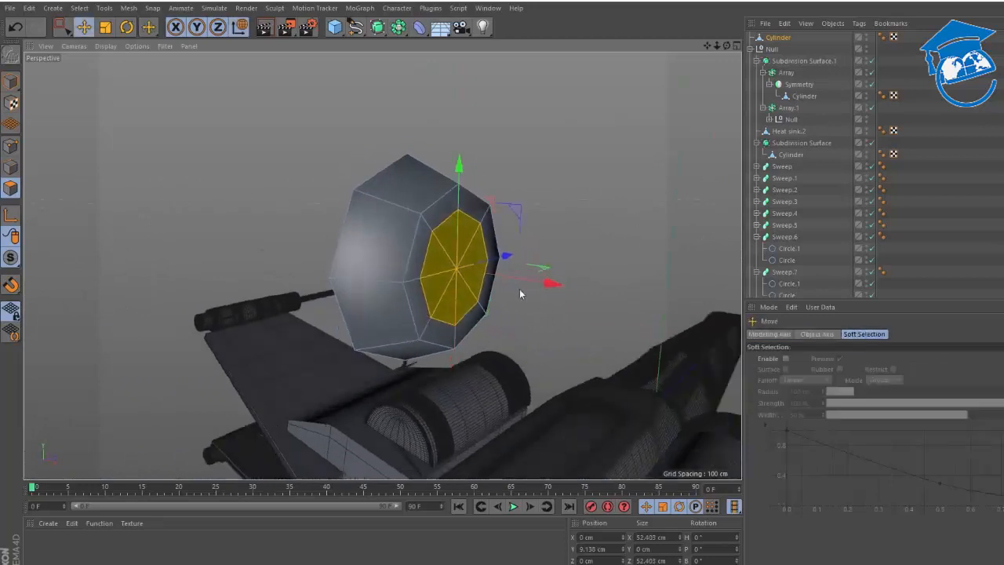
left_click_drag(519, 287, 375, 265)
scroll(374, 264, "up", 6)
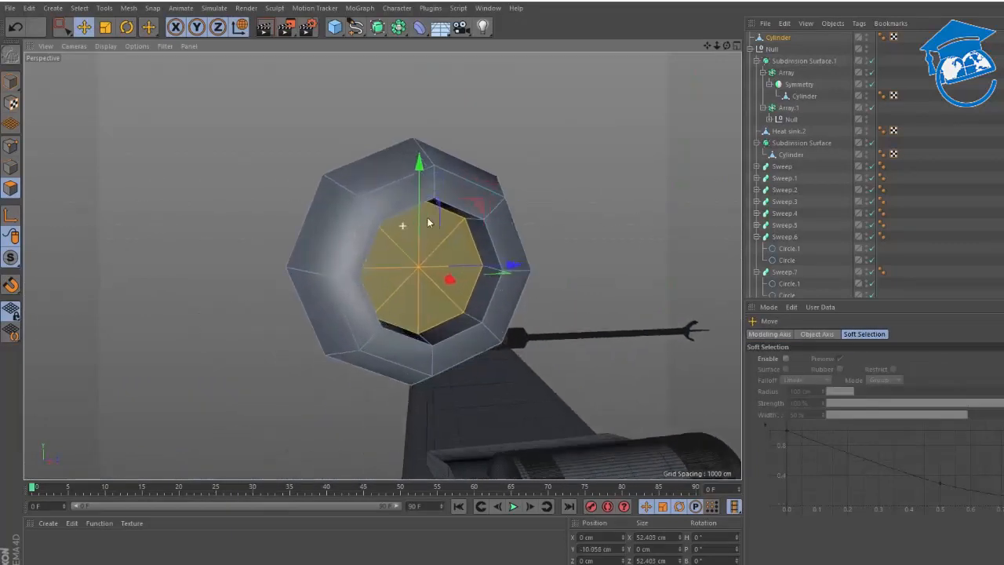
- Inset the recess floor polygons once more to add an inner ring, and clear the selection
left_click_drag(464, 185, 505, 189, "alt")
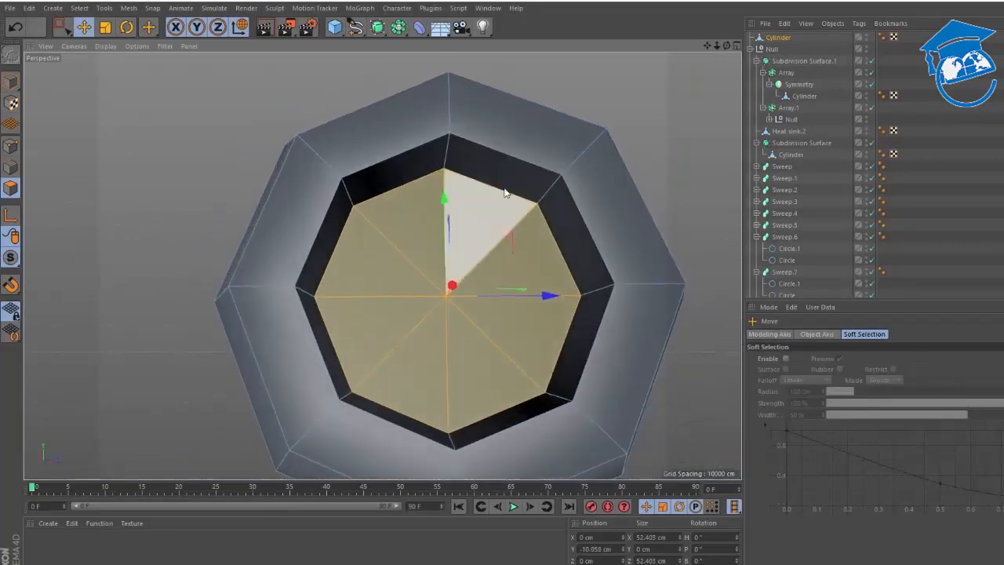
key("i")
left_click_drag(666, 165, 695, 167)
key("e")
key("Delete")
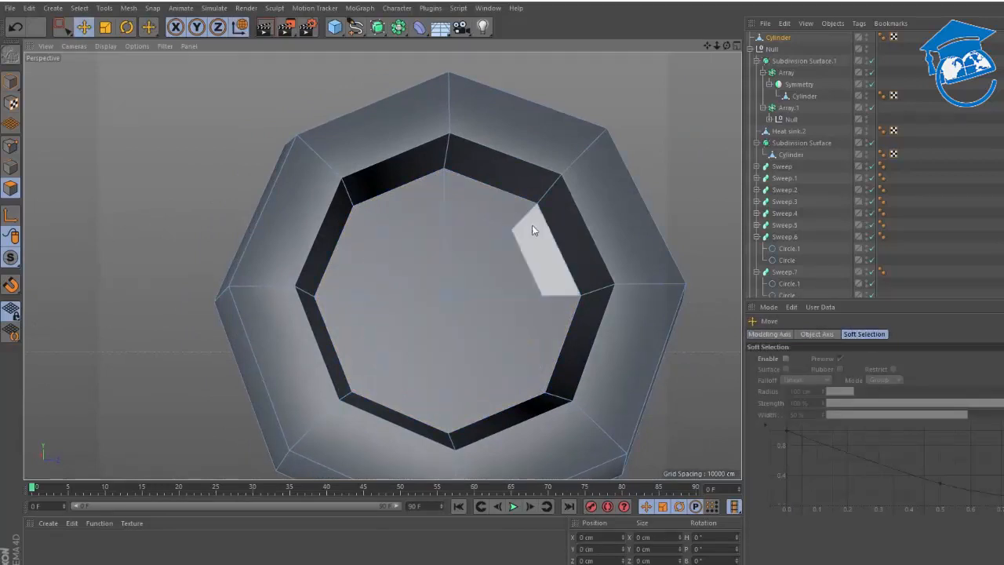
- Remove the four diagonal spoke edges from the center of the recess floor
left_click_drag(531, 225, 370, 249, "alt")
left_click(11, 167)
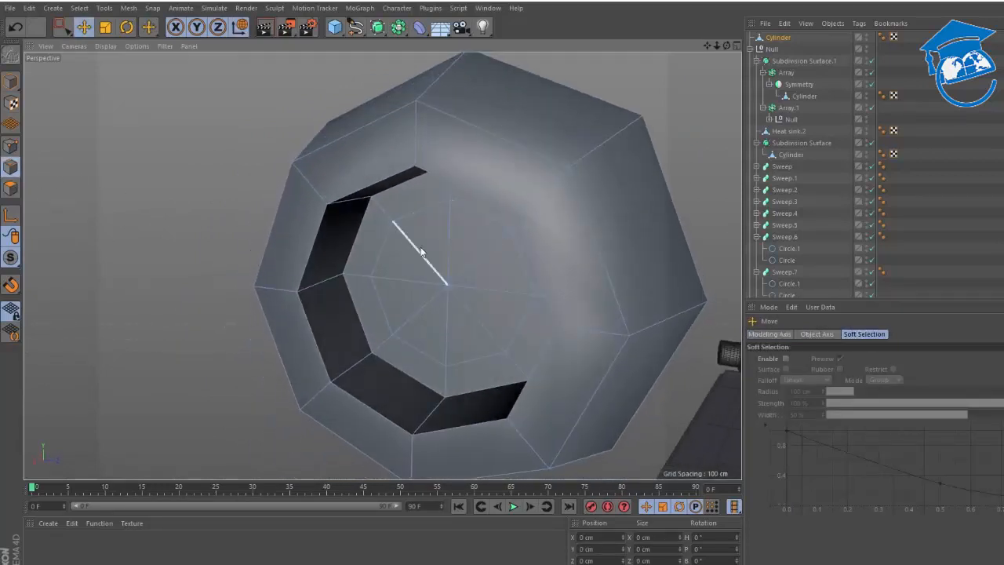
left_click(419, 251)
left_click(469, 311, "shift")
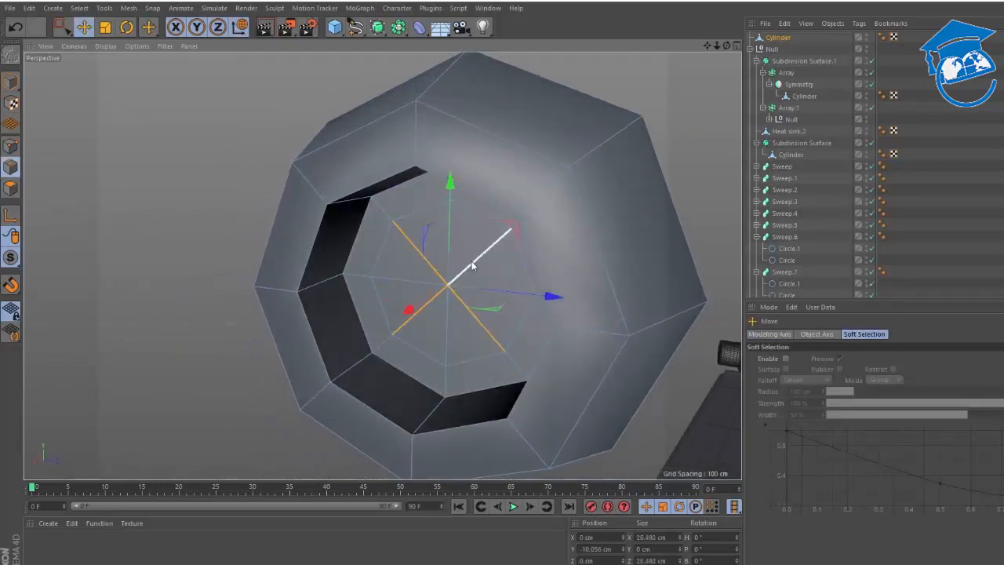
right_click(417, 224)
left_click(443, 333)
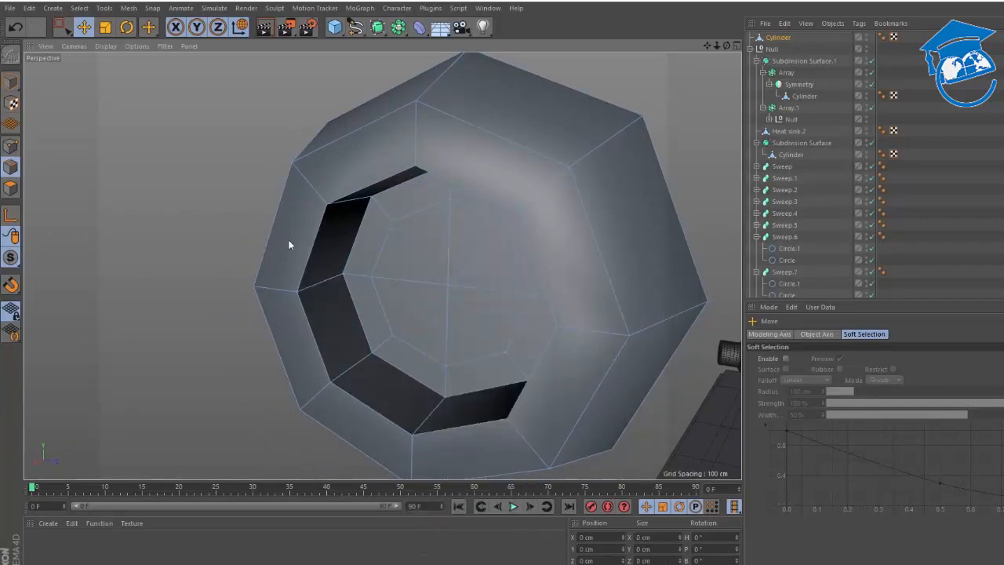
- Add supporting loop cuts with the Knife around the recess wall, the front rim and the outer side
left_click_drag(368, 252, 373, 224, "alt")
key("k")
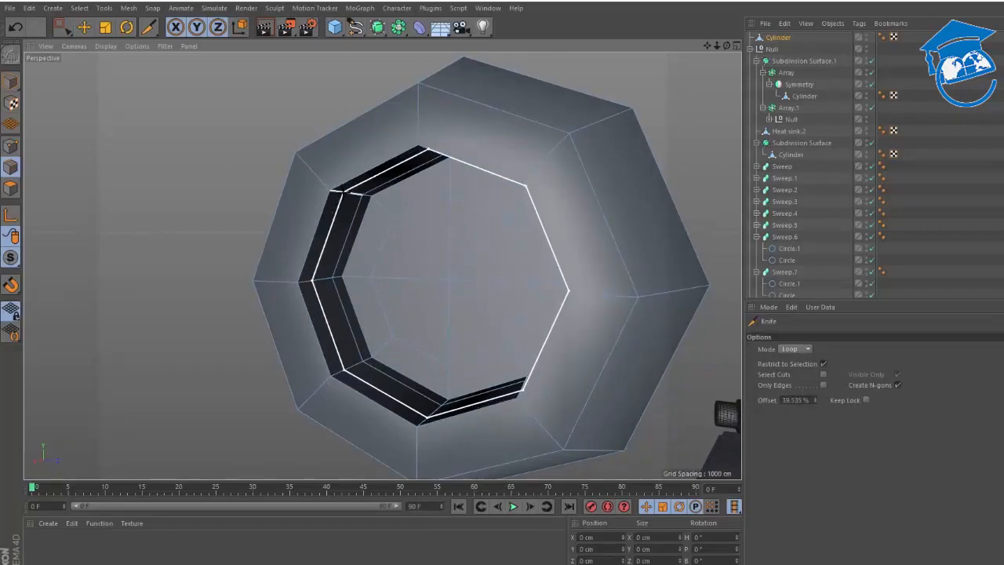
left_click(343, 193)
left_click(316, 174)
left_click_drag(316, 174, 543, 100, "alt")
left_click(279, 146)
- Put the cylinder in a Subdivision Surface with editor and renderer subdivision both set to 1
left_click(377, 28, "alt")
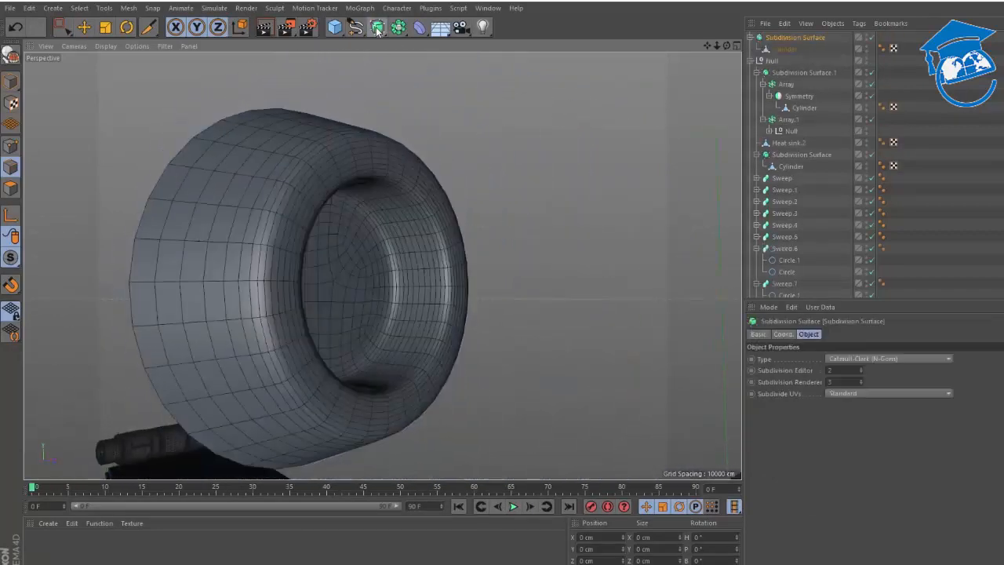
left_click(862, 384)
left_click(861, 372)
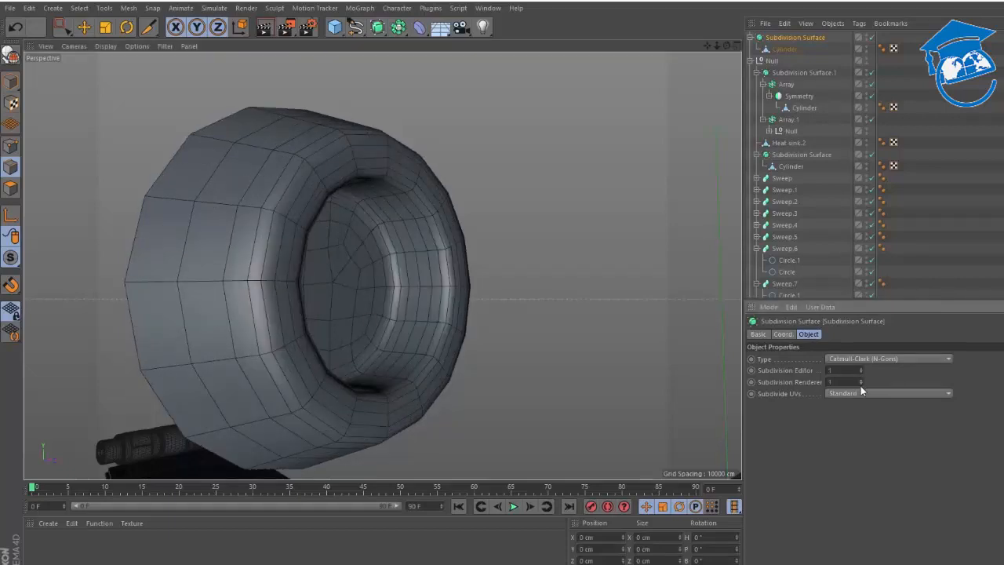
- Rename the new cylinder's Subdivision Surface as Bolt
left_click_drag(436, 294, 319, 291, "alt")
scroll(319, 292, "down", 5)
middle_click_drag(357, 241, 434, 205, "alt")
left_click_drag(434, 207, 371, 255, "alt")
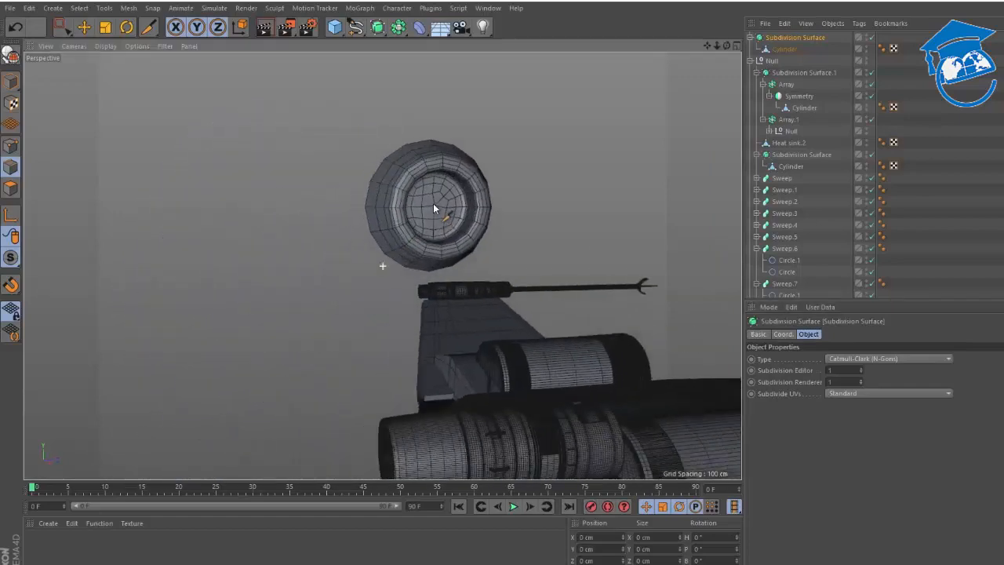
left_click_drag(453, 187, 447, 207, "alt")
scroll(448, 207, "down", 3)
middle_click_drag(451, 206, 502, 164, "alt")
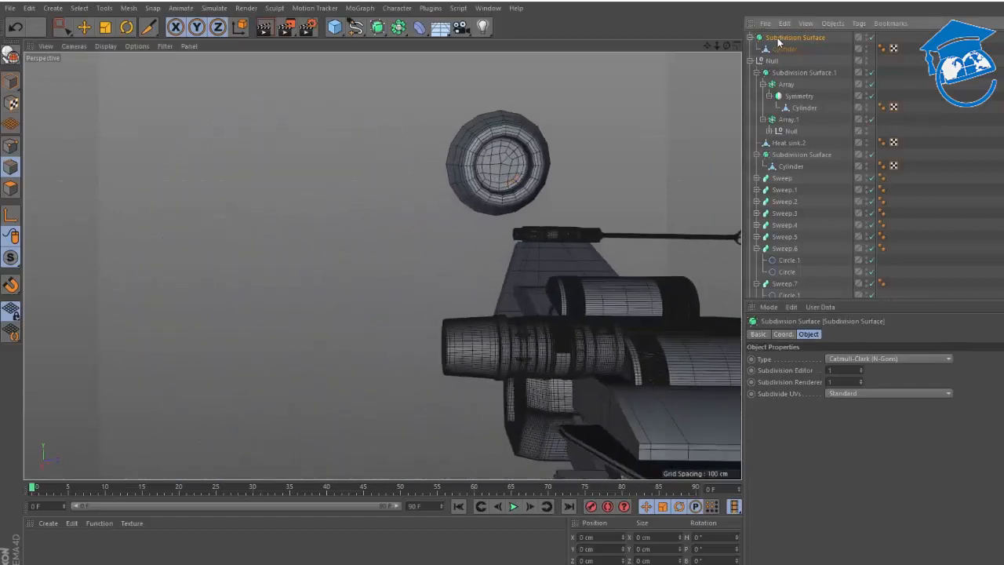
double_click(776, 38)
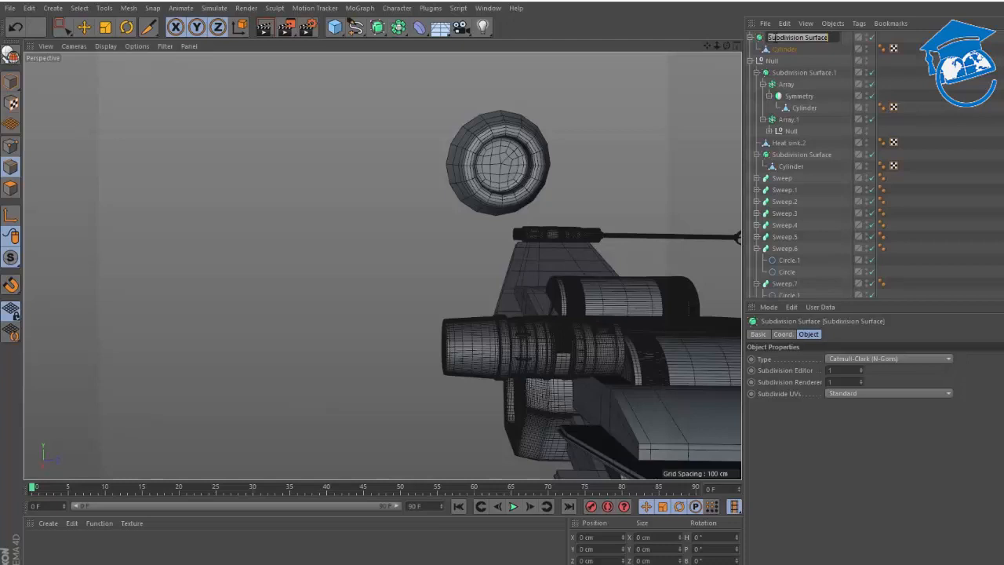
type("Bolt")
key("Return")
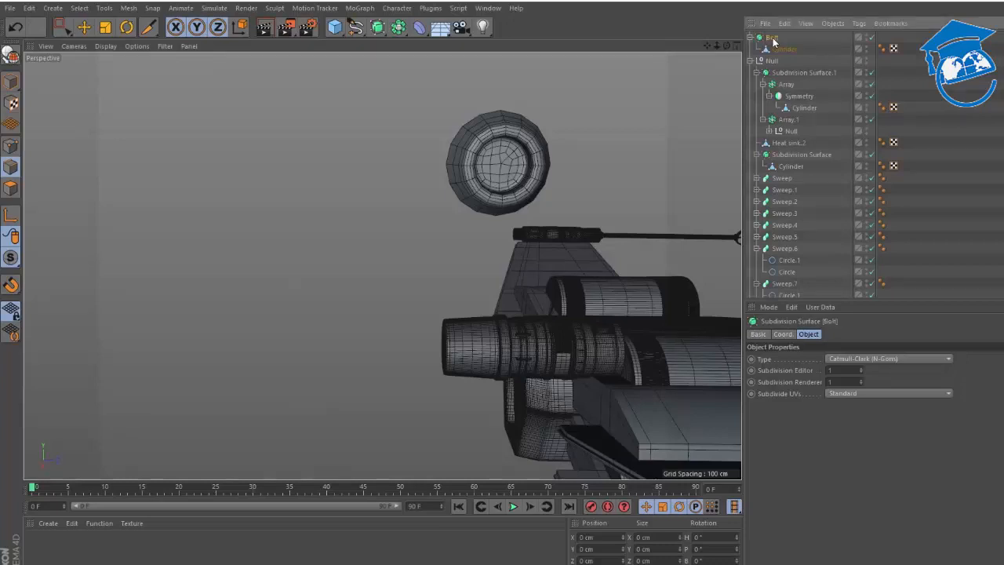
- Scale the Bolt down to about 9.36 cm wide
key("t")
left_click_drag(561, 113, 175, 142)
key("e")
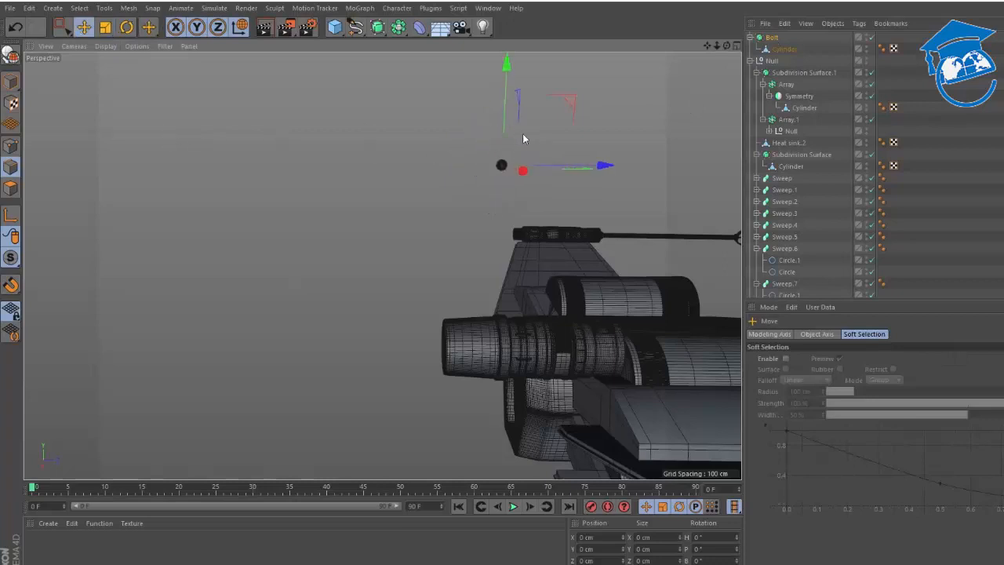
- Move the Bolt to the side of the engine near its small handles, at about X 112.86 cm and Z -371.67 cm
scroll(523, 139, "down", 5)
left_click_drag(523, 139, 608, 273)
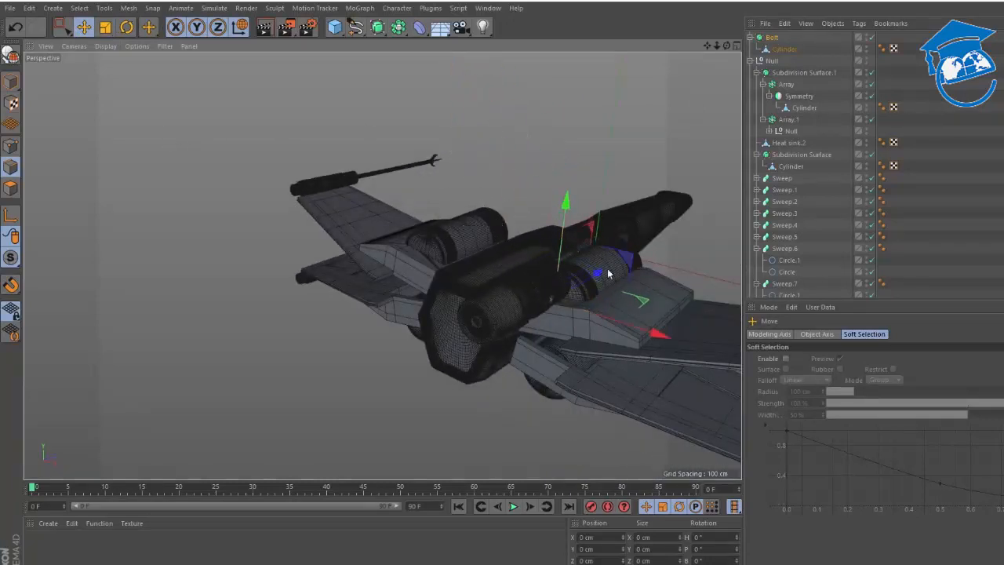
right_click_drag(608, 273, 679, 280, "alt")
left_click_drag(526, 298, 442, 287, "alt")
right_click_drag(441, 287, 382, 266, "alt")
left_click_drag(382, 266, 540, 214, "alt")
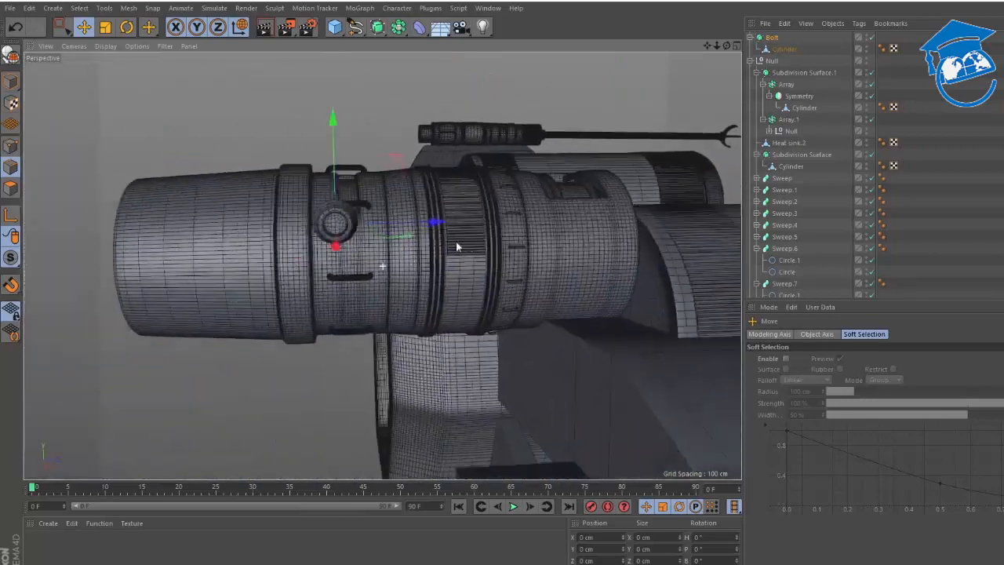
left_click_drag(534, 155, 462, 248)
- Match the Bolt's Y position to the engine's Null at 62.886 cm and scale the Bolt down to about 5.07 cm
left_click(773, 37)
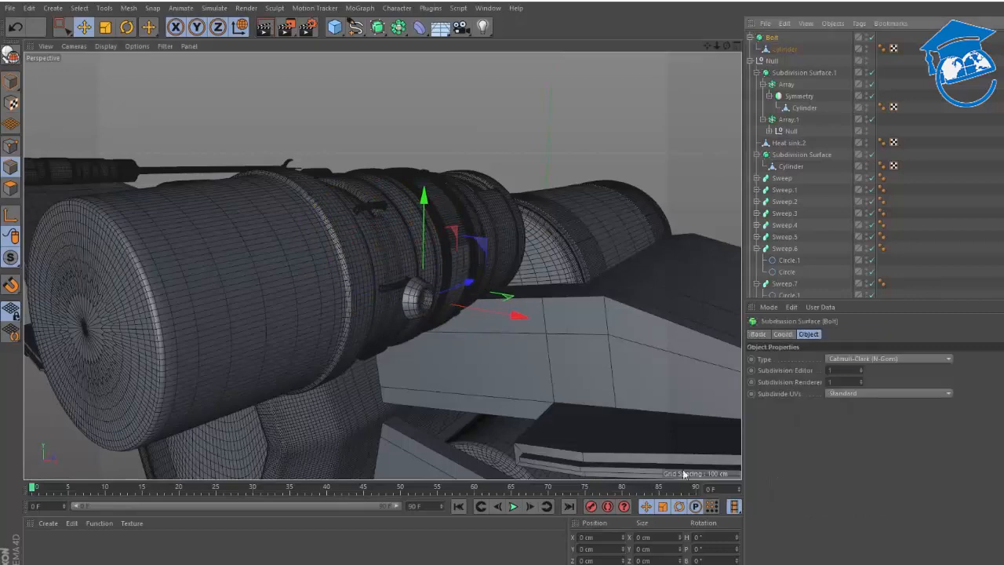
left_click(772, 61)
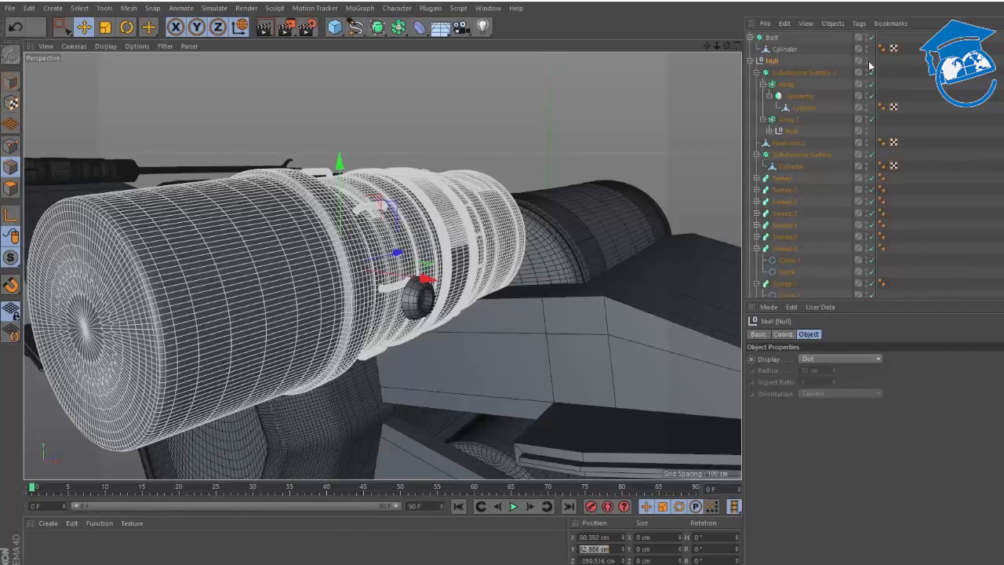
left_click(770, 39)
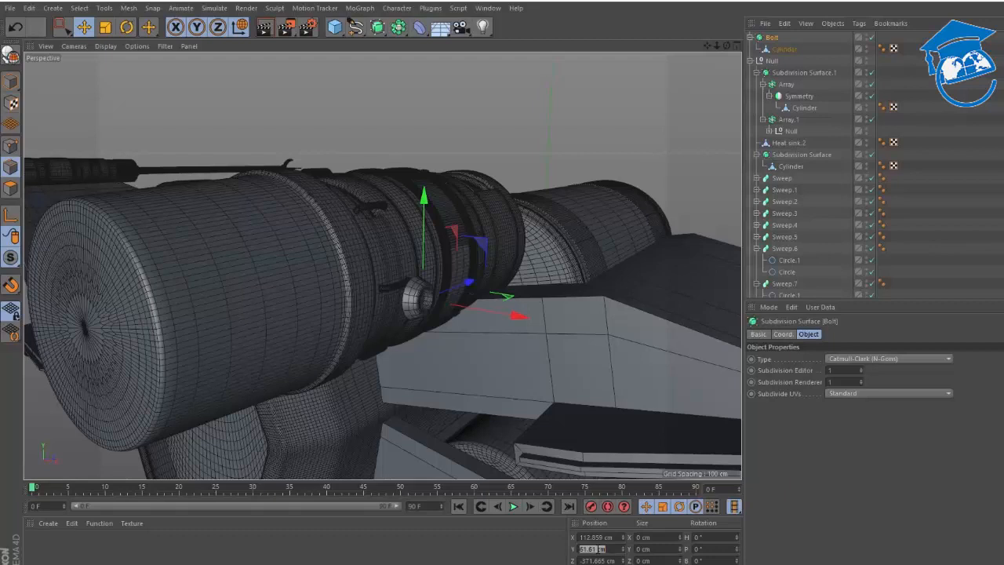
key("Return")
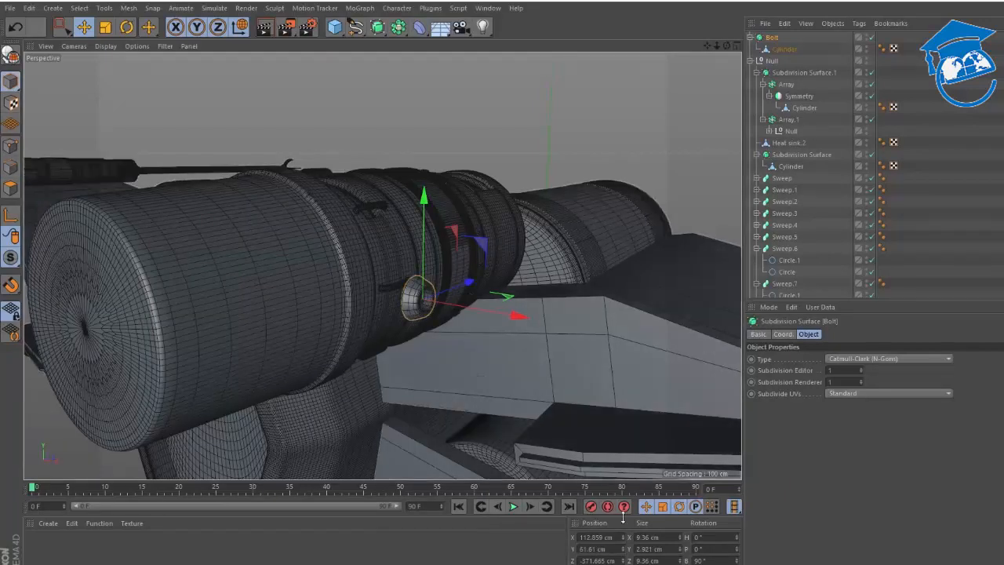
key("Return")
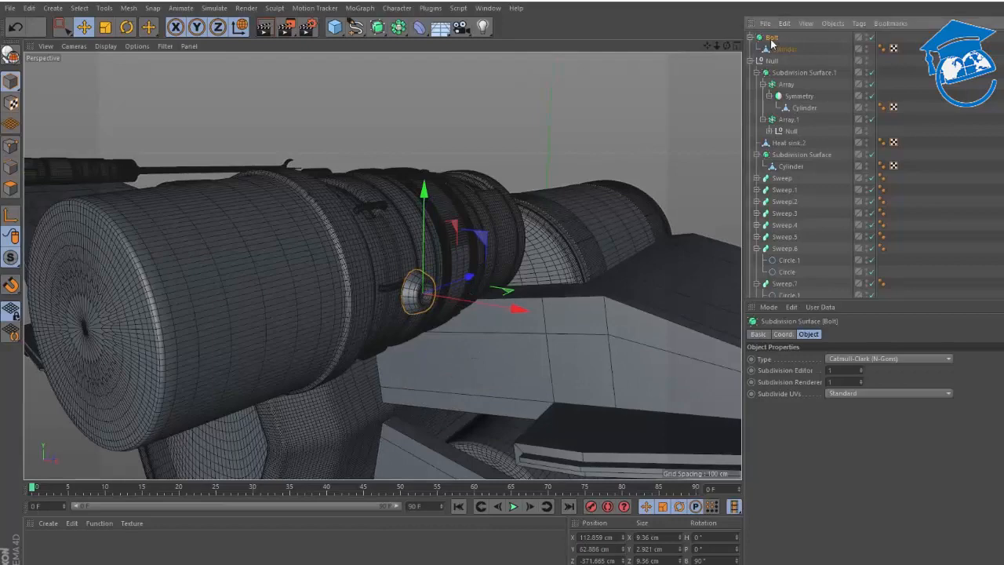
key("t")
left_click_drag(623, 130, 490, 298)
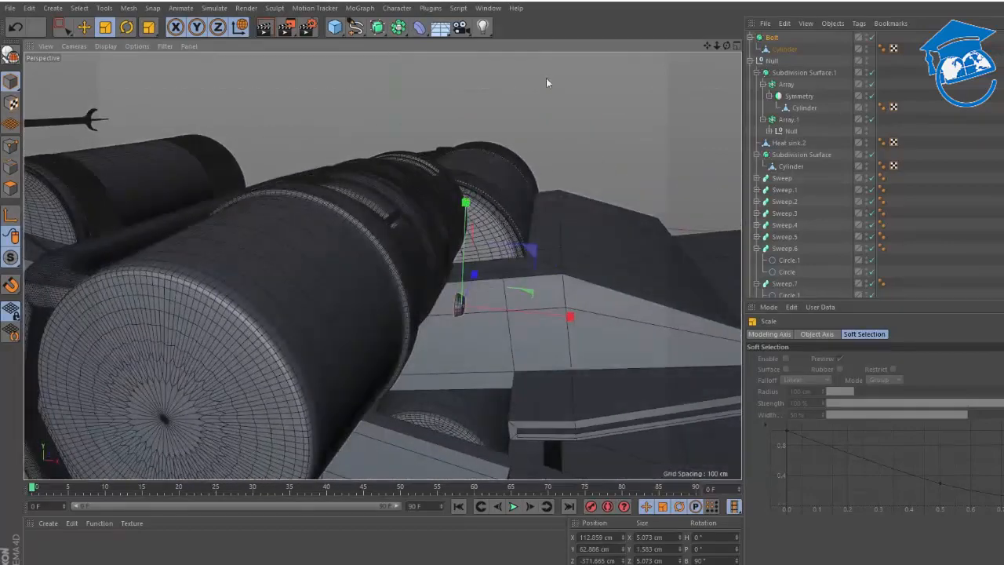
- Create an Array at the engine Sweep's position, release the Sweep, and nest the Array under the Null with the Bolt inside
left_click(773, 61)
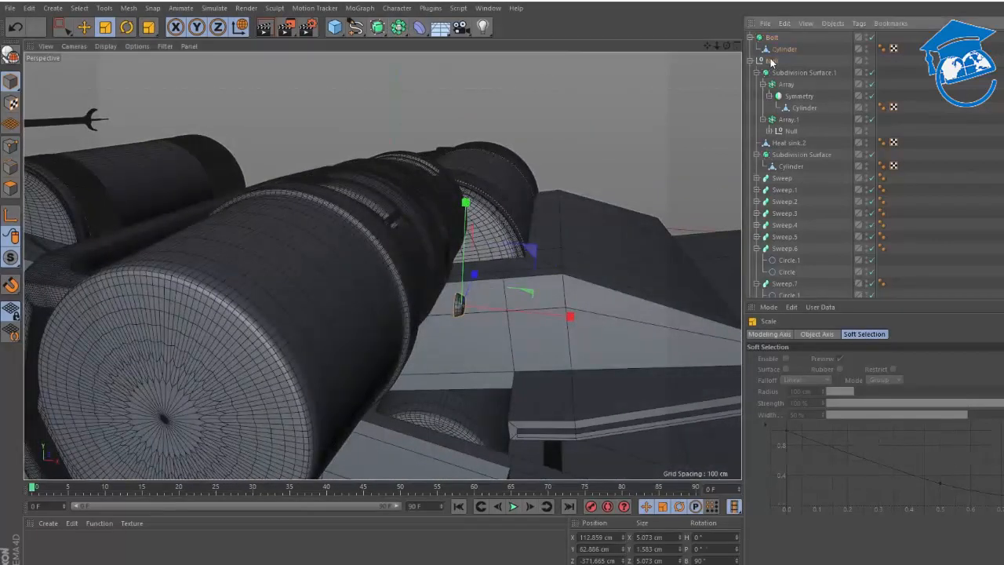
left_click(780, 144)
left_click(781, 178)
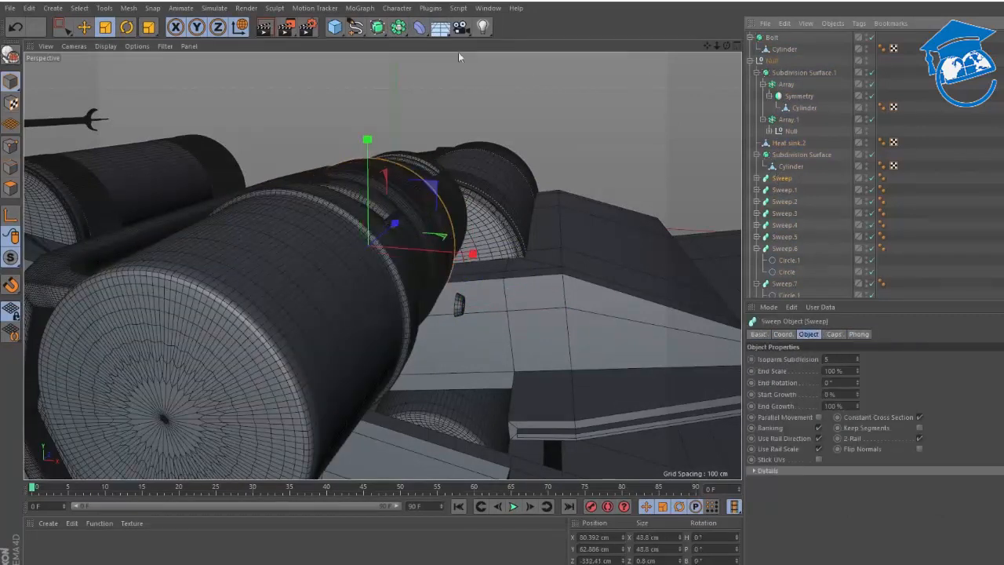
left_click(398, 27, "alt")
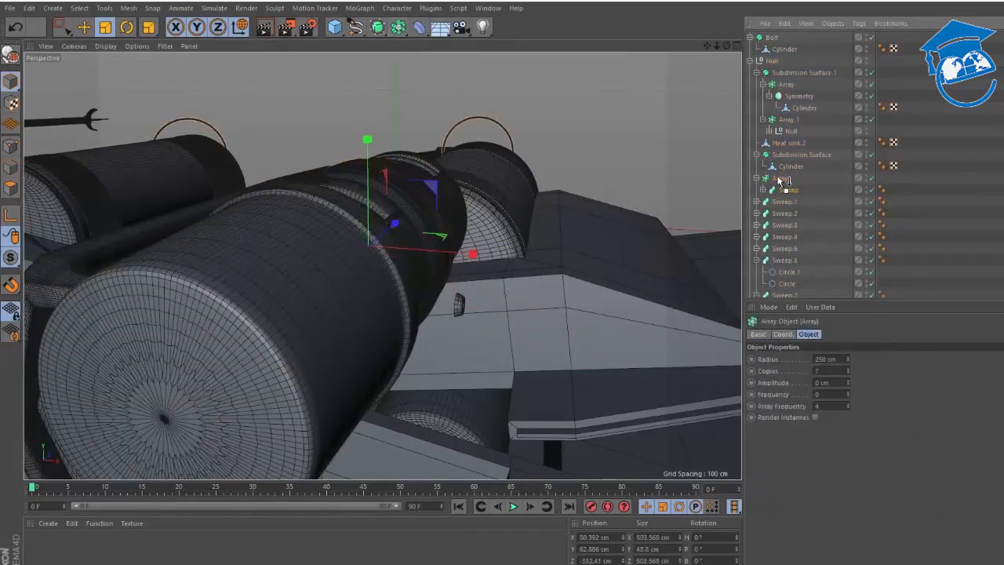
left_click_drag(779, 178, 780, 185)
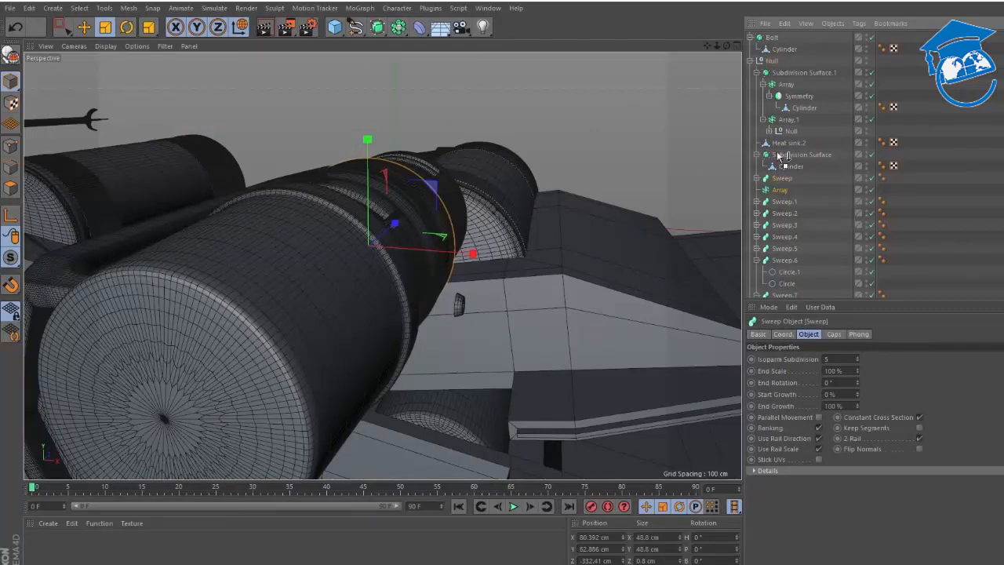
left_click_drag(773, 63, 779, 75)
- Set the bolt Array's radius to 32 cm
left_click_drag(424, 239, 324, 191, "alt")
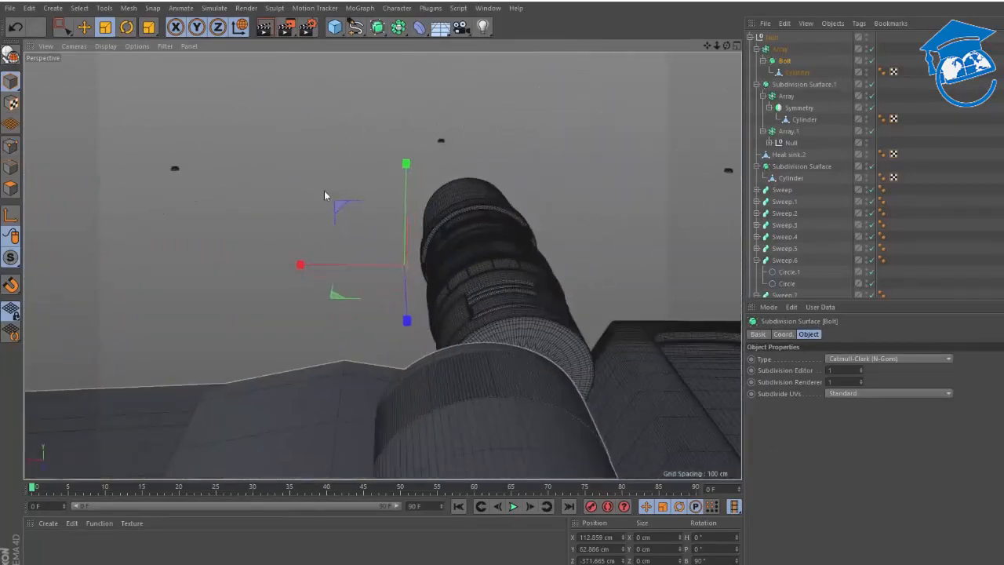
left_click(779, 49)
left_click_drag(656, 159, 602, 212, "alt")
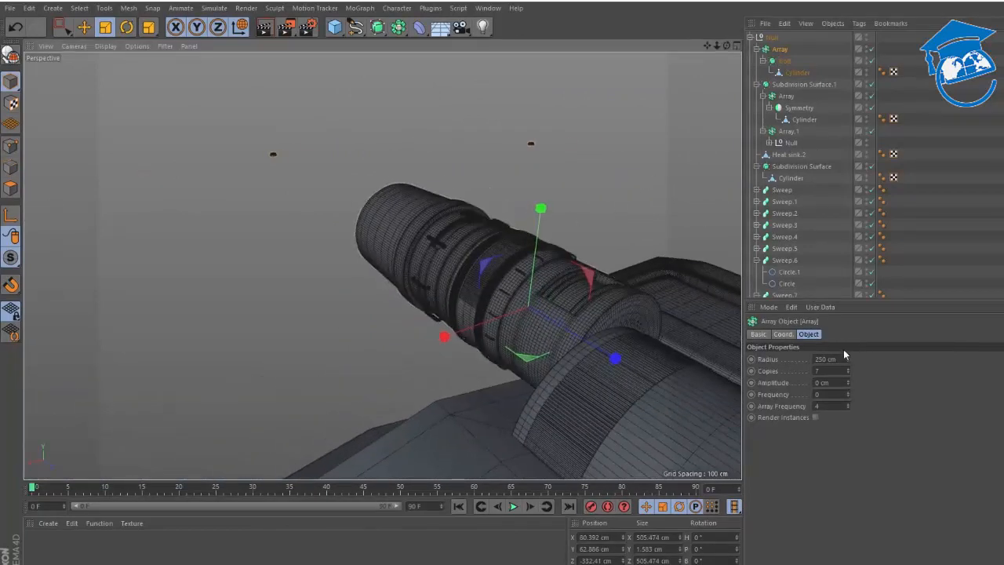
left_click_drag(848, 360, 808, 362)
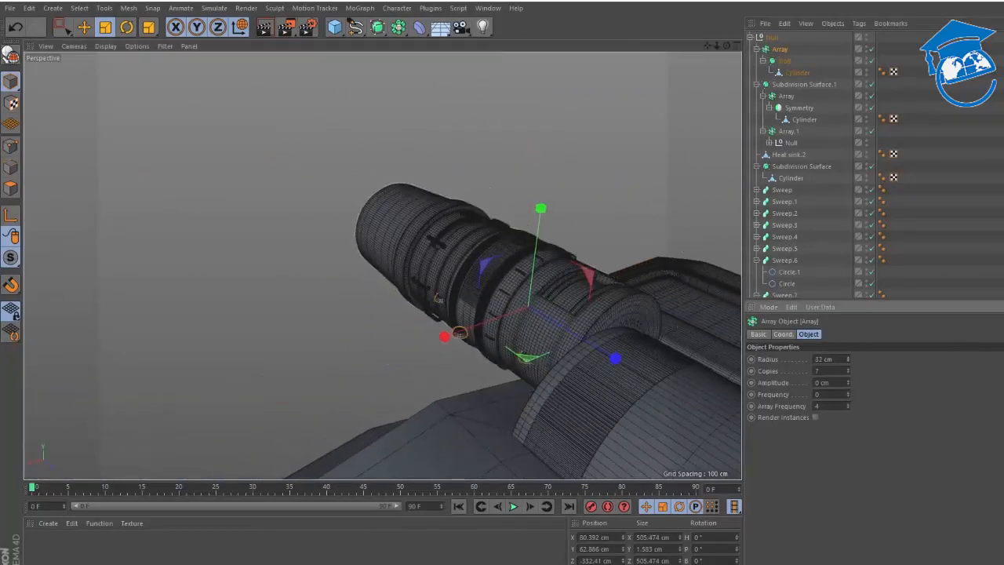
- Rotate the bolt Array to a 90° pitch so it circles the engine
key("r")
left_click_drag(569, 270, 461, 205)
key("ctrl+z")
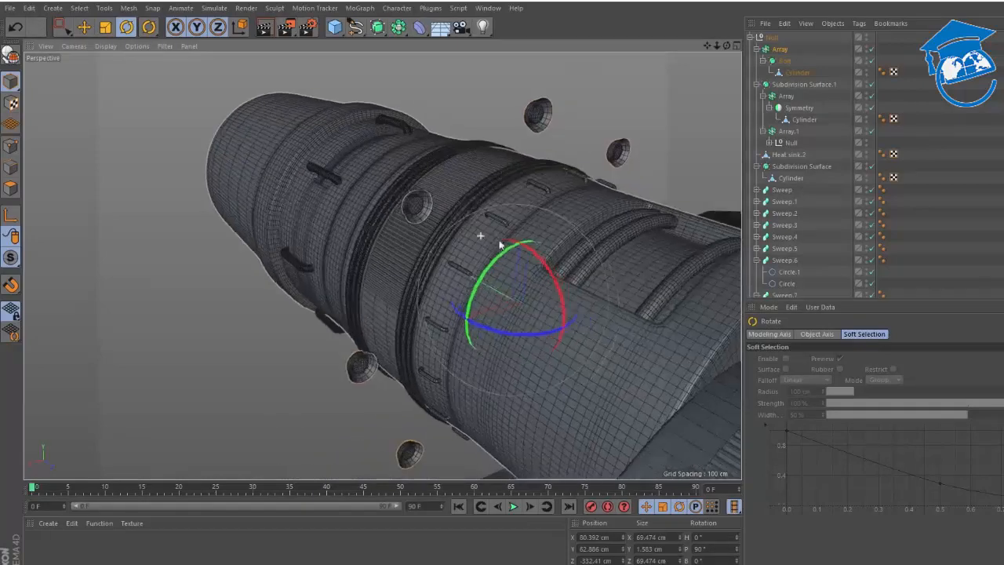
- Try to rotate the Bolt inside the Array around its different axes
left_click(782, 60)
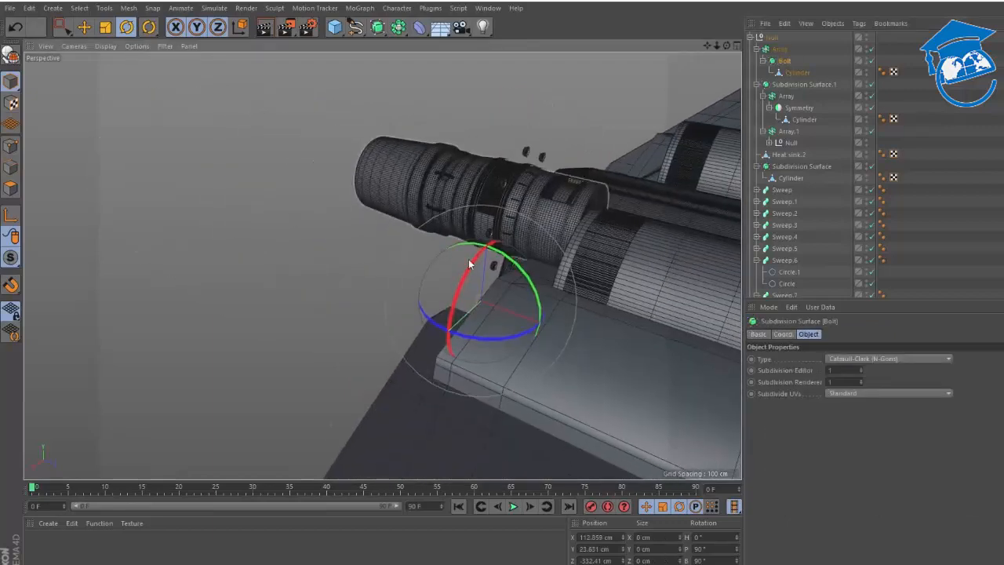
key("r")
left_click_drag(475, 264, 521, 263)
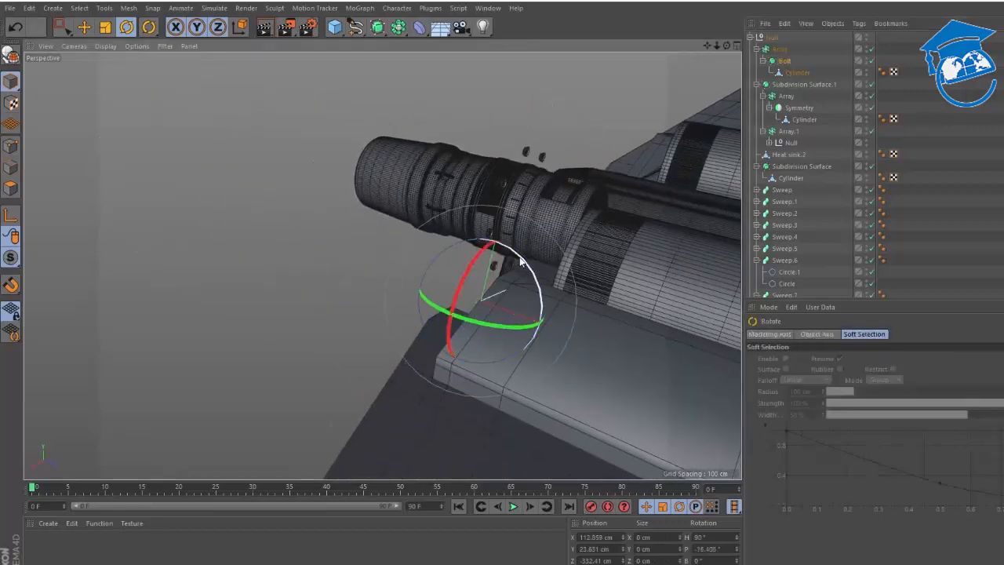
key("ctrl+z")
left_click_drag(531, 323, 578, 298)
left_click(404, 155)
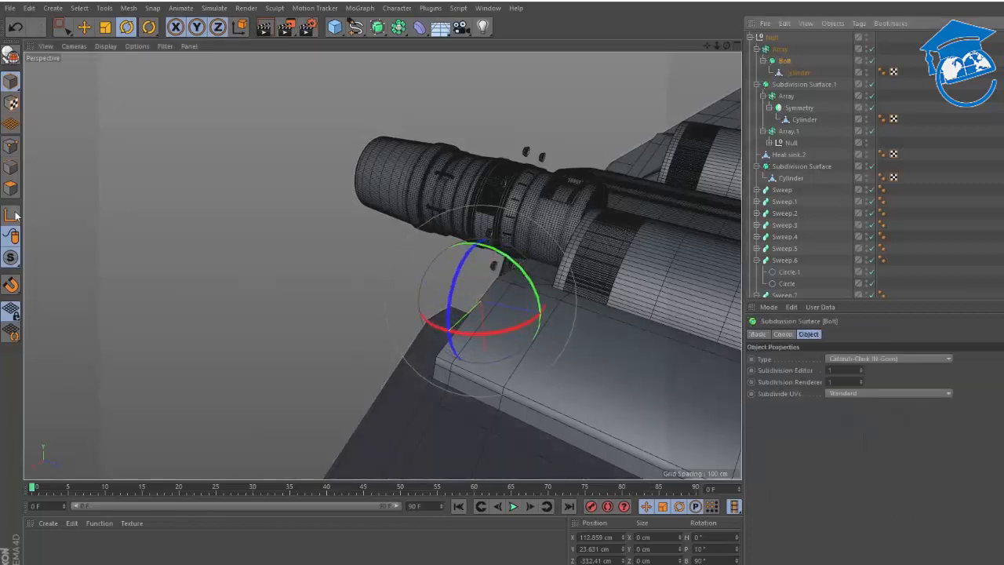
- Rotate the Bolt's axis inside the Array to heading -90°, pitch 0° and bank -170° with axis editing enabled
left_click_drag(502, 254, 529, 312)
left_click_drag(467, 261, 421, 406)
left_click_drag(508, 338, 397, 331)
key("e")
scroll(585, 107, "up", 5)
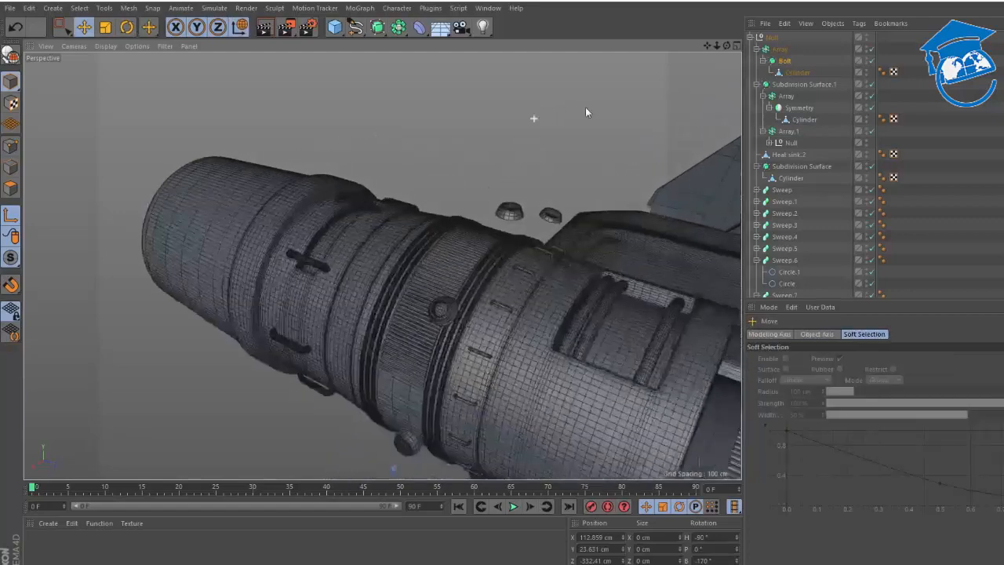
- Scale the Bolt inside the Array down to about 66.5%
left_click_drag(512, 209, 509, 168, "alt")
left_click(781, 63)
scroll(538, 214, "down", 2)
left_click_drag(538, 214, 530, 133, "alt")
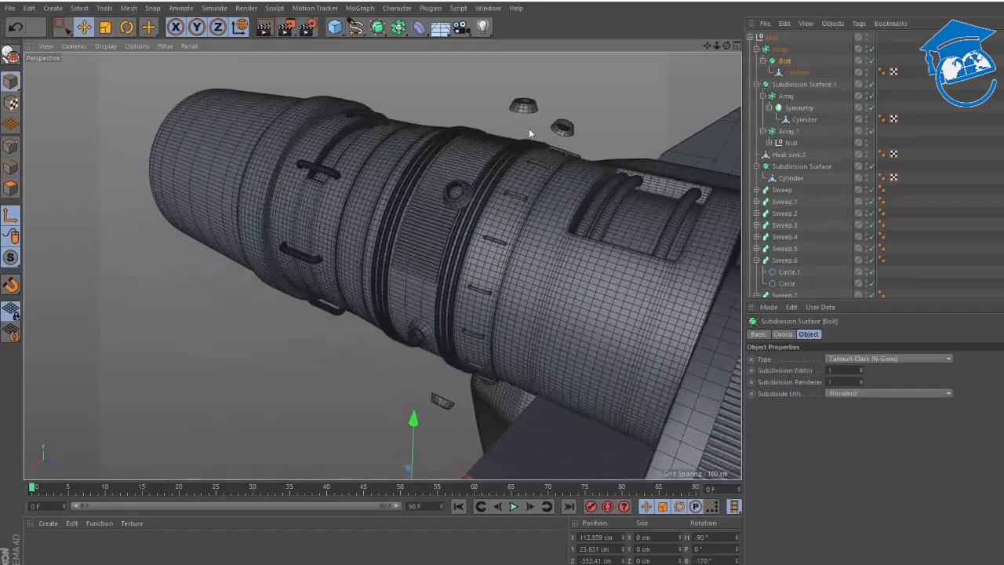
key("t")
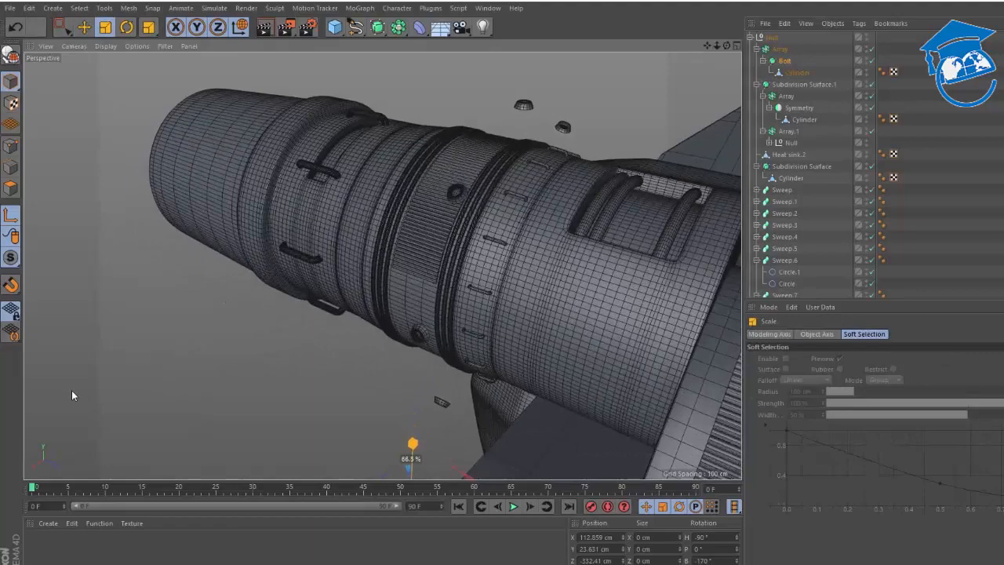
left_click_drag(443, 233, 569, 171, "alt")
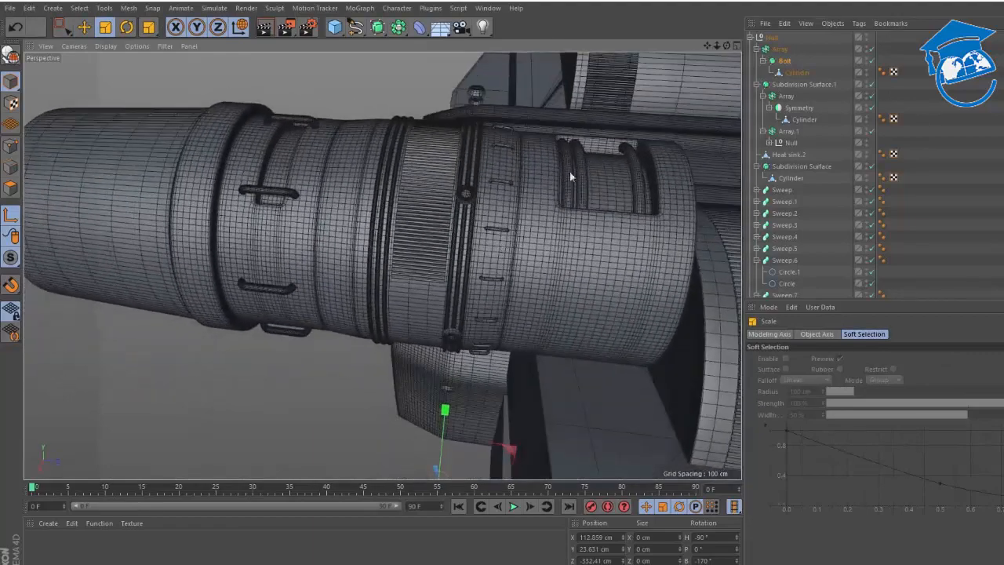
- Move the bolt Array back along the engine to the smooth band beside the handles and scale it to fit the surface
left_click(780, 49)
key("e")
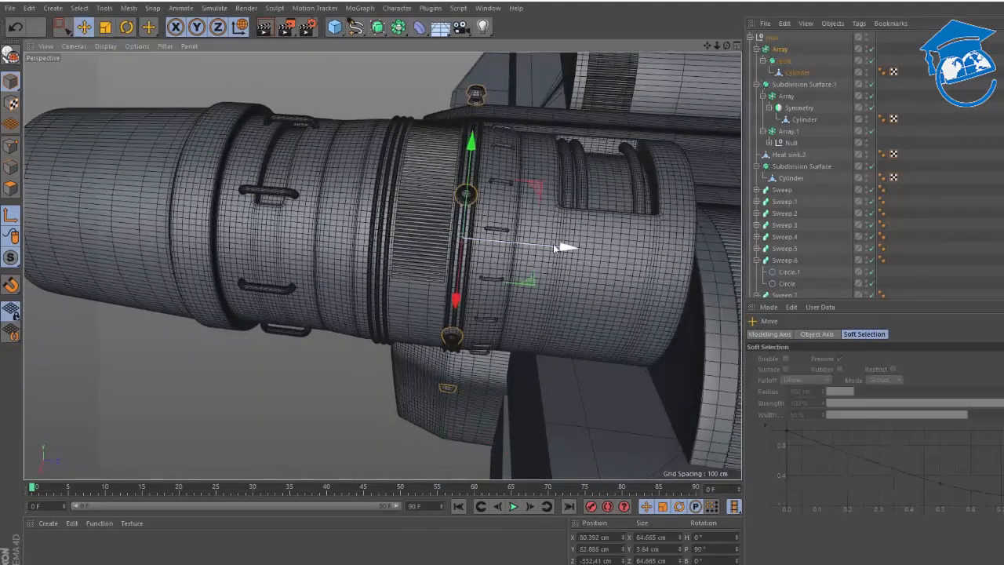
left_click_drag(560, 243, 456, 238)
left_click_drag(456, 239, 319, 131, "alt")
key("t")
right_click_drag(330, 160, 408, 126, "alt")
- Try to rotate the Bolt slightly inside the Array, and undo the rotation
left_click(782, 61)
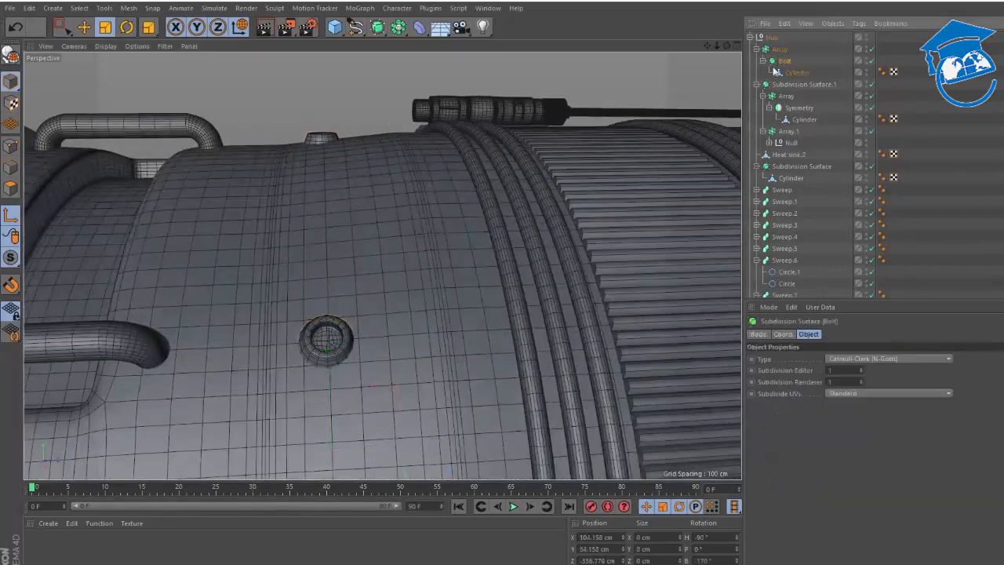
right_click_drag(509, 202, 343, 280, "alt")
left_click_drag(343, 280, 463, 320, "alt")
right_click_drag(488, 323, 531, 294, "alt")
key("r")
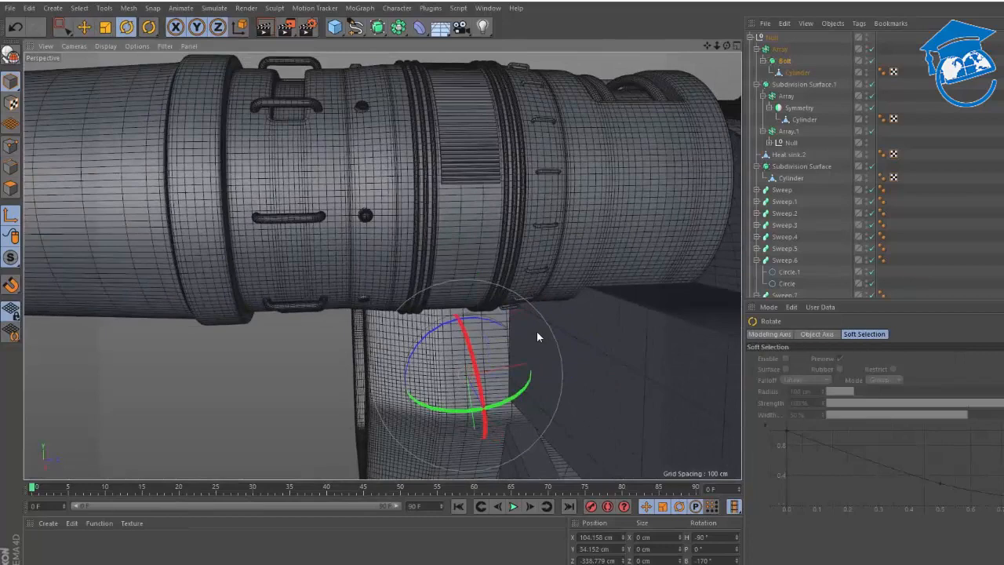
left_click_drag(490, 322, 457, 313)
key("ctrl+z")
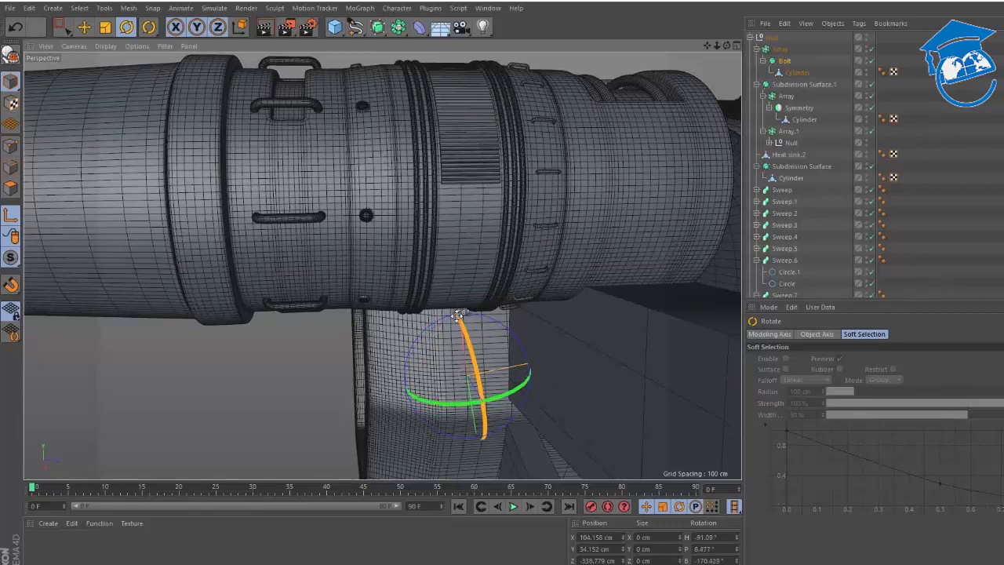
- Deselect everything and render the view to check the bolts and details around the engine
left_click(852, 264)
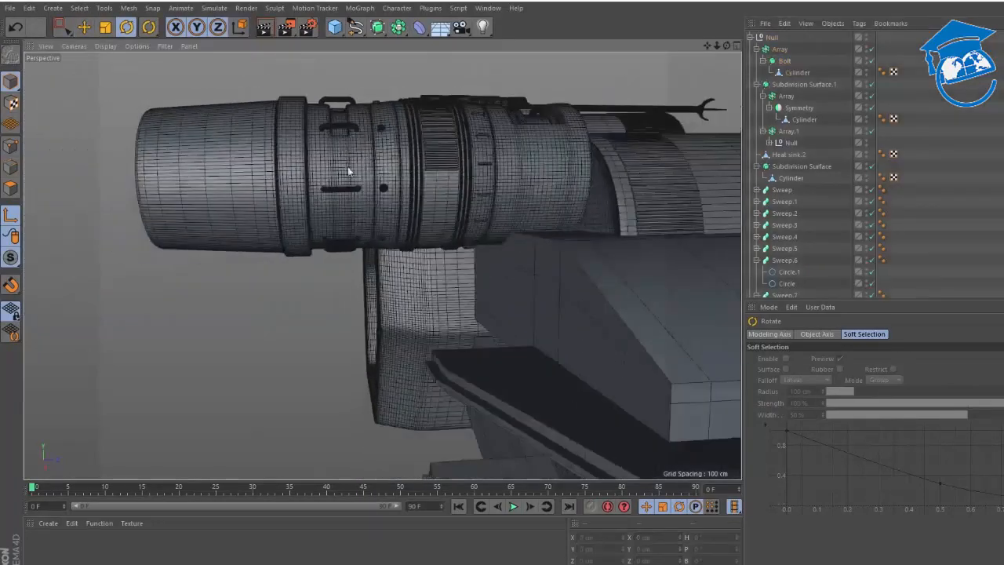
mouse_move(348, 171)
left_mouse_down("alt")
mouse_move(306, 267)
mouse_move(329, 262)
mouse_move(392, 297)
mouse_move(445, 275)
left_mouse_up("alt")
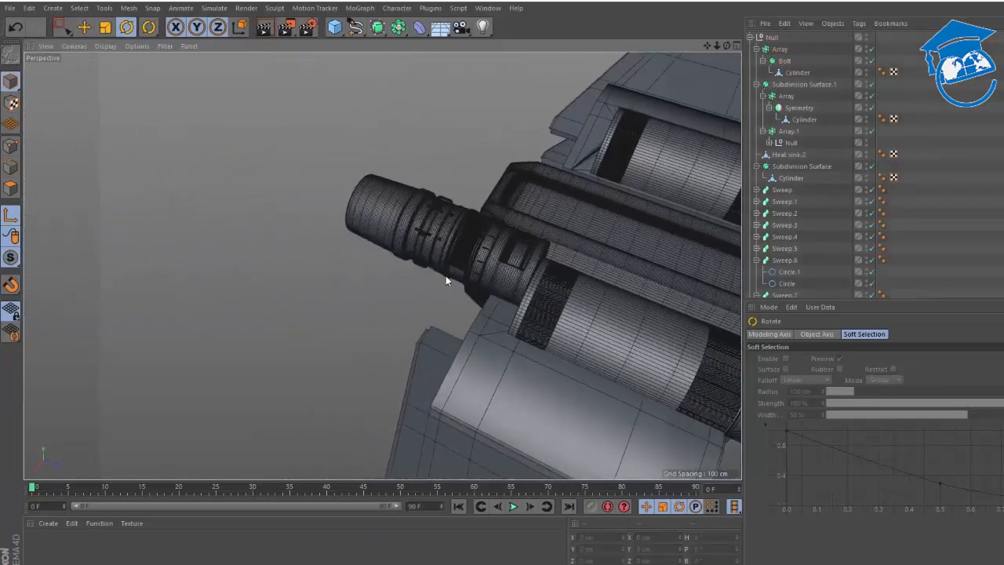
key("ctrl+r")
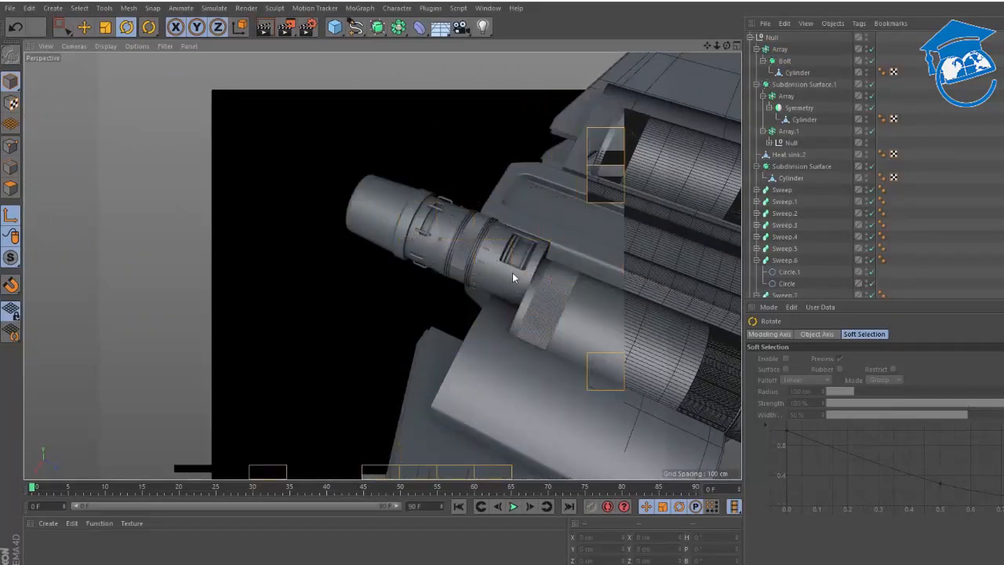
left_click_drag(492, 265, 350, 277, "alt")
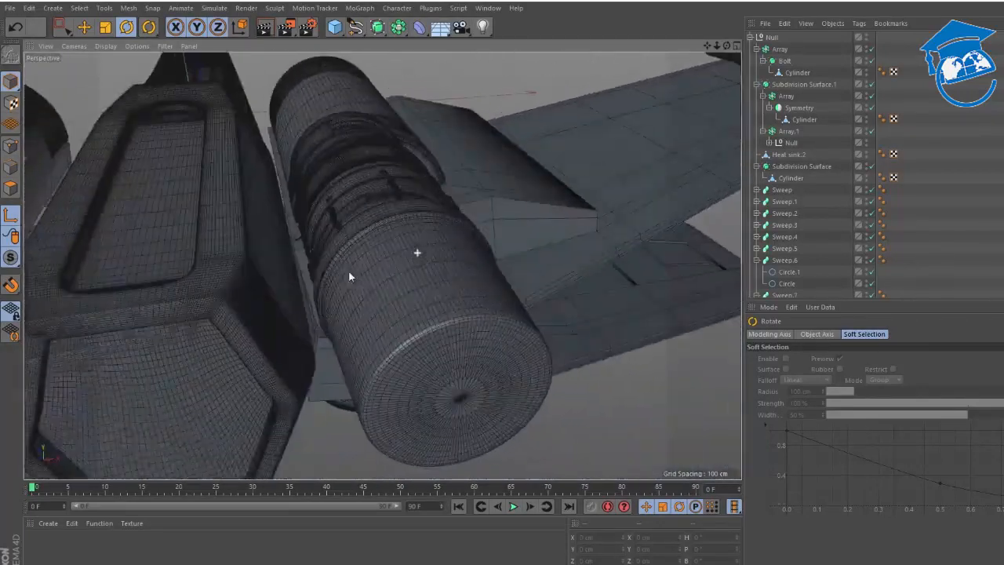
- Turn off the Subdivision Surface above Sweep and select its engine Cylinder for polygon editing
left_click(757, 48)
left_click(757, 60)
left_click(789, 75)
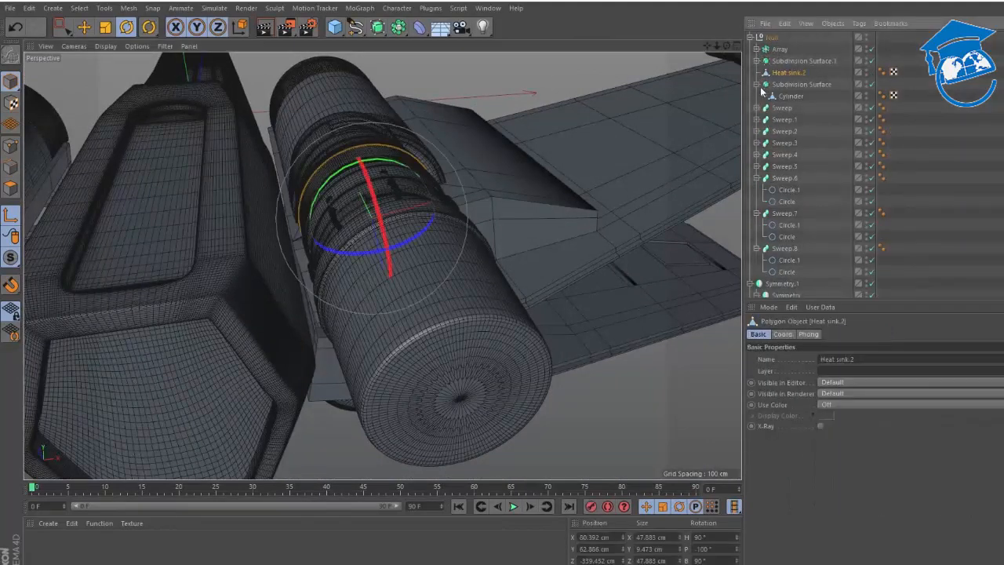
left_click(756, 84)
left_click(758, 84)
left_click(791, 96)
left_click_drag(492, 288, 365, 292, "alt")
scroll(503, 272, "up", 5)
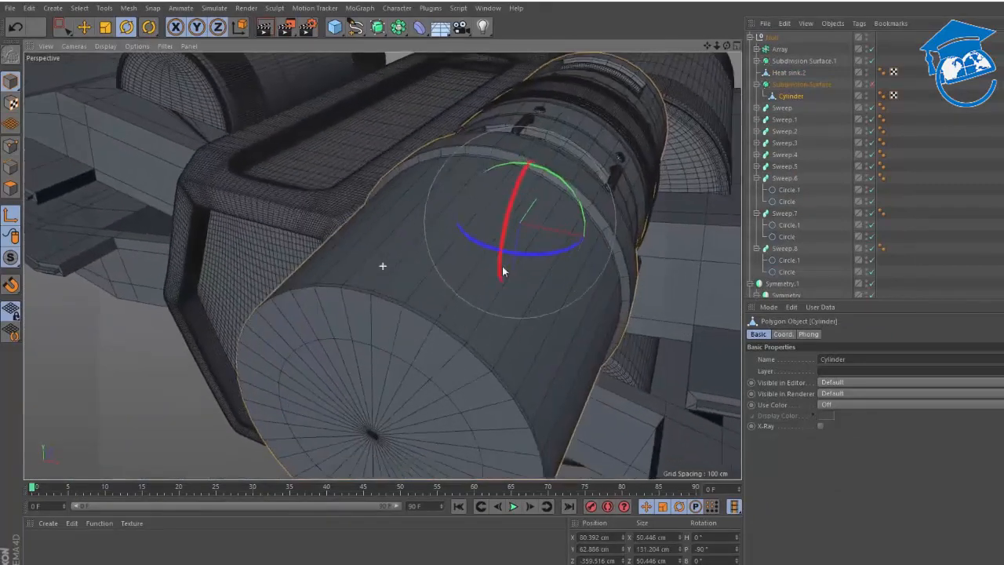
left_click_drag(503, 271, 467, 263, "alt")
left_click(11, 188)
- Switch to the X-wing rear reference image and compare its engine nozzles with the model
key("alt+Tab")
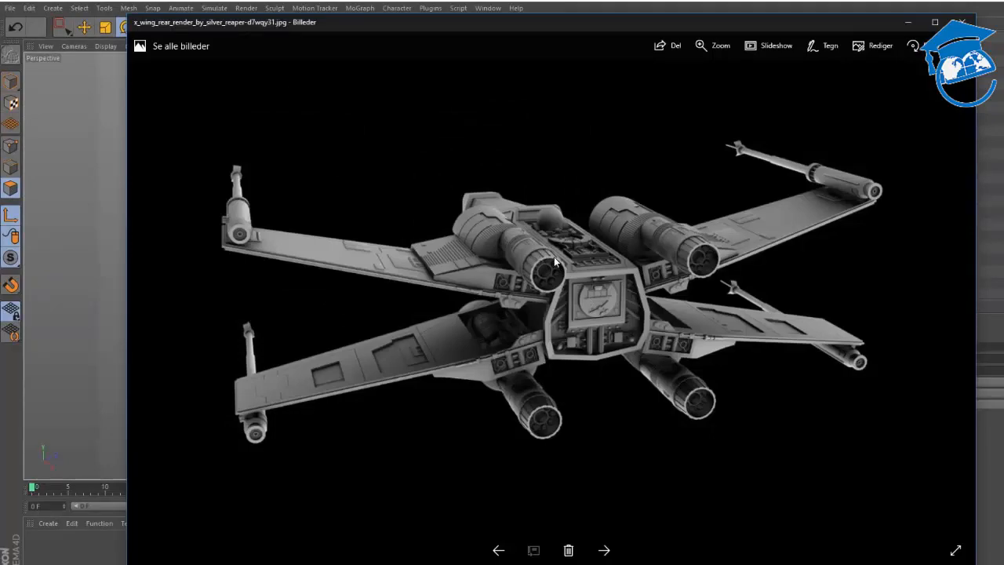
key("alt+Tab")
left_click_drag(549, 263, 573, 275, "alt")
key("alt+Tab")
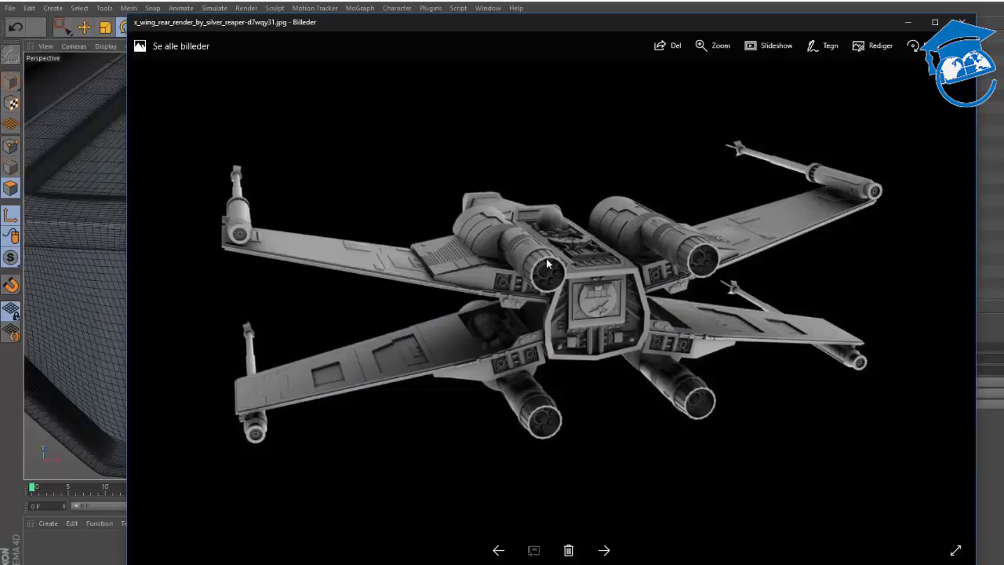
key("alt+Tab")
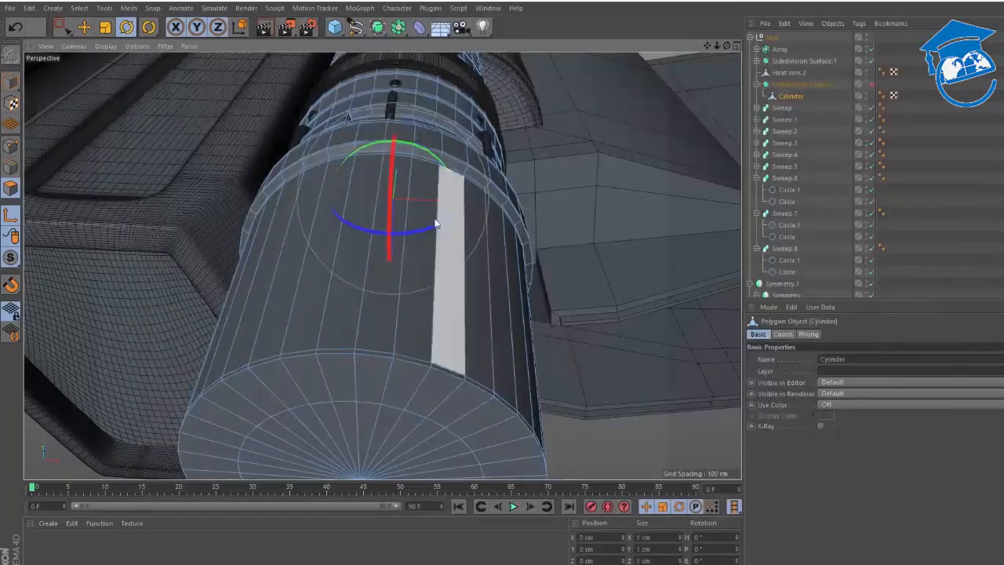
- Select all polygons of the engine Cylinder's tapered rear section and split them into a separate object
left_click_drag(548, 263, 383, 193, "alt")
key("0")
left_click_drag(220, 90, 468, 224)
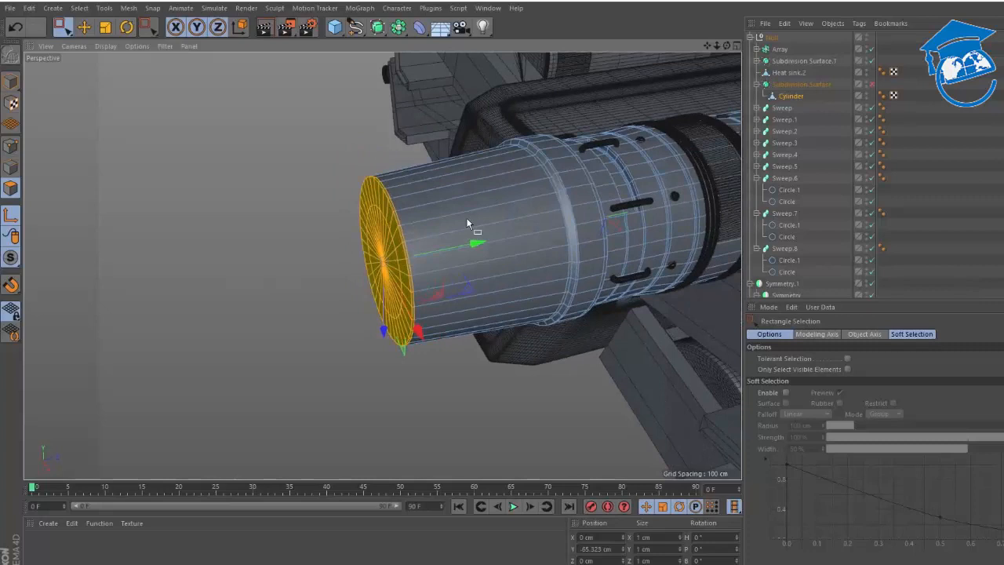
key("ctrl+a")
right_click(328, 248)
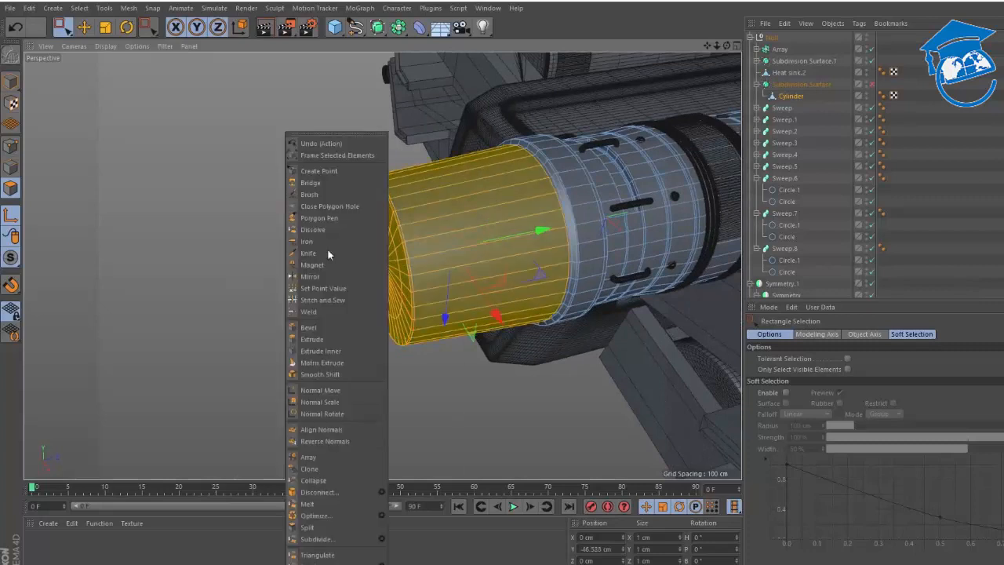
left_click(306, 527)
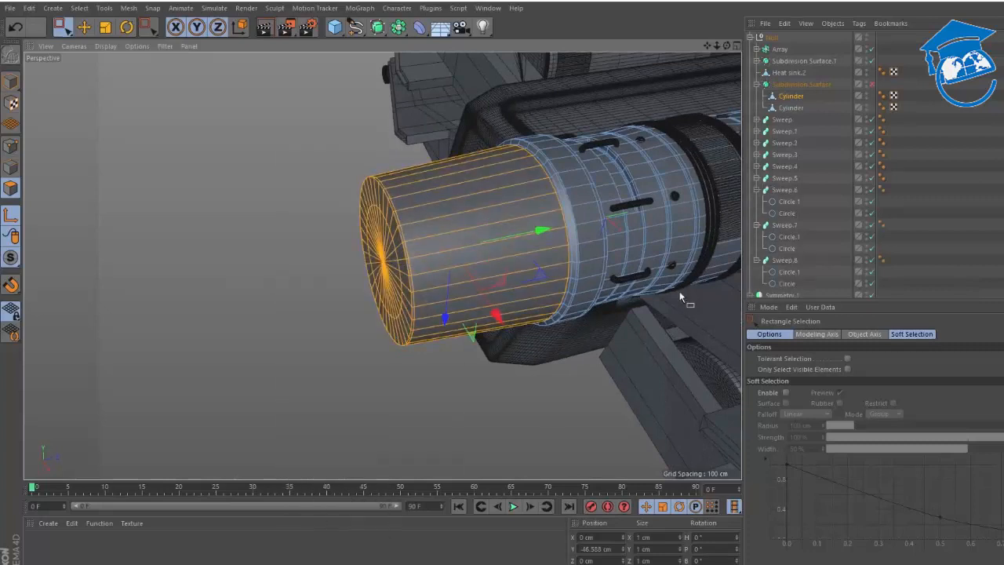
- Delete the duplicated rear-section polygons from the original engine Cylinder
left_click(794, 112, "ctrl")
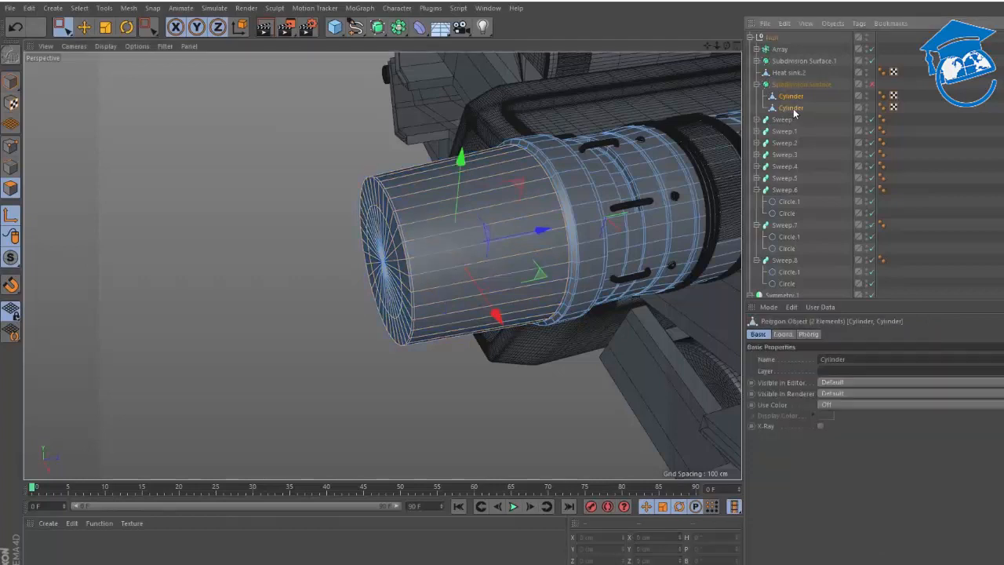
left_click(788, 112)
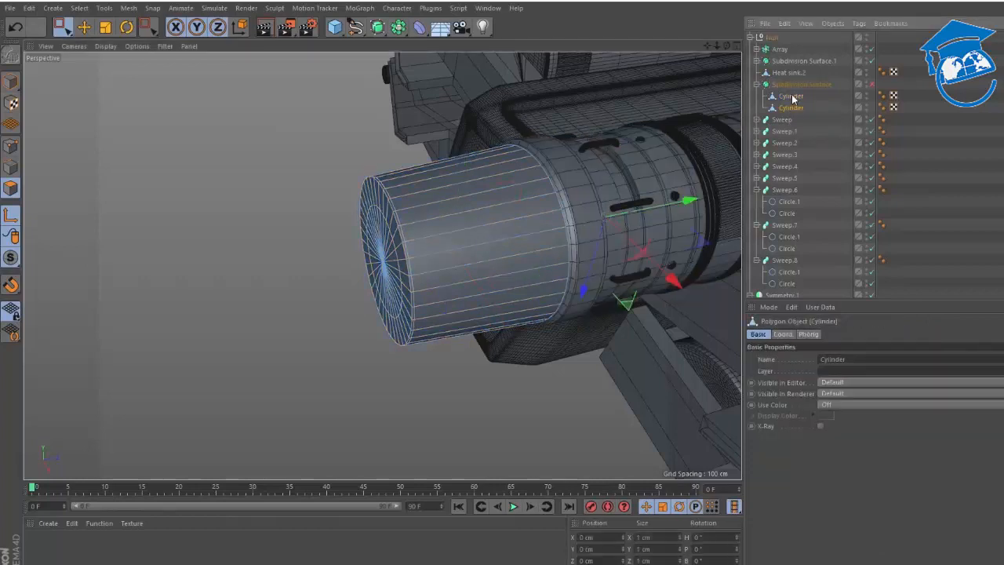
left_click(792, 97)
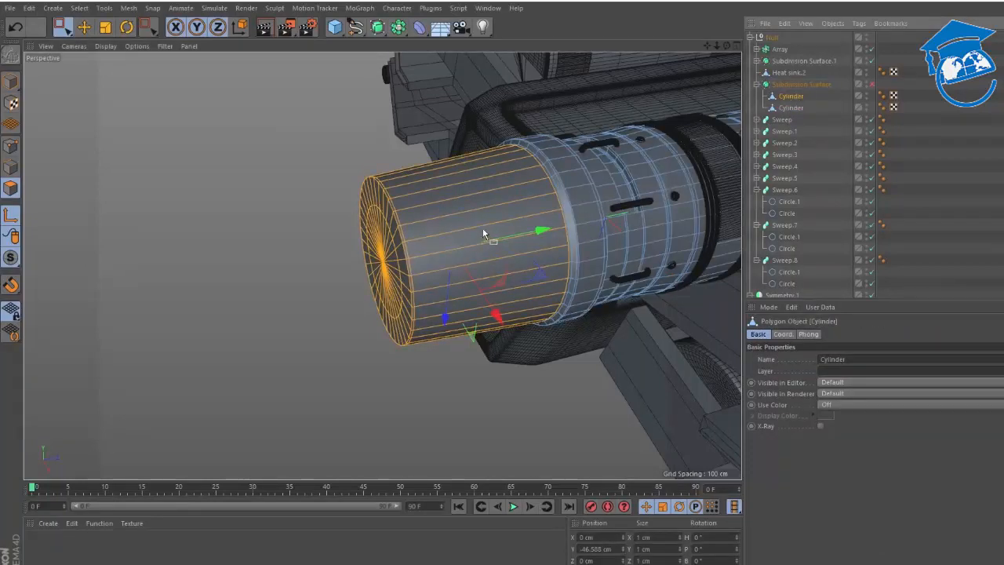
key("e")
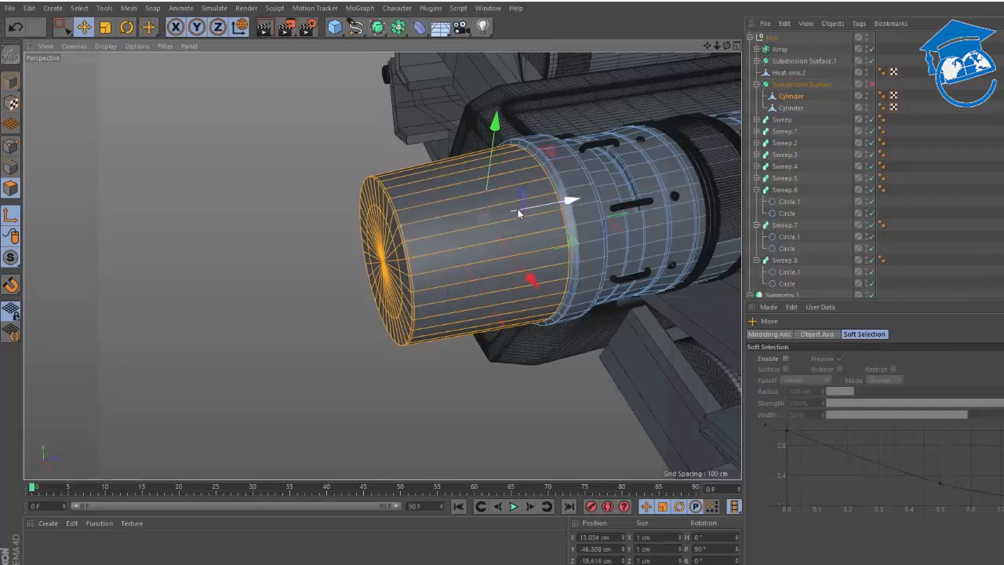
key("Delete")
- Dissolve the bevel edge loop around the rear rim of the split-off Cylinder
left_click(794, 109)
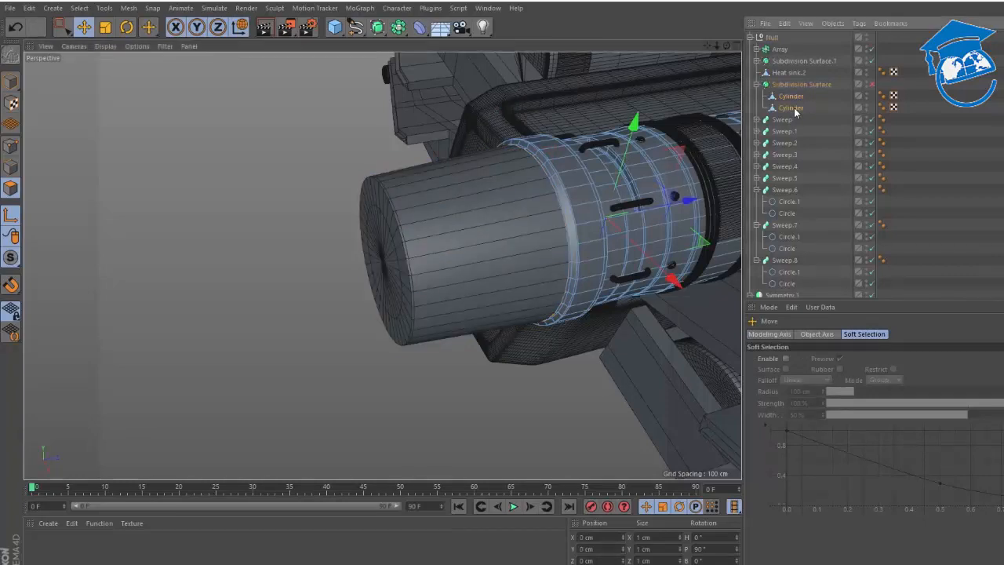
left_click_drag(432, 212, 516, 182, "alt")
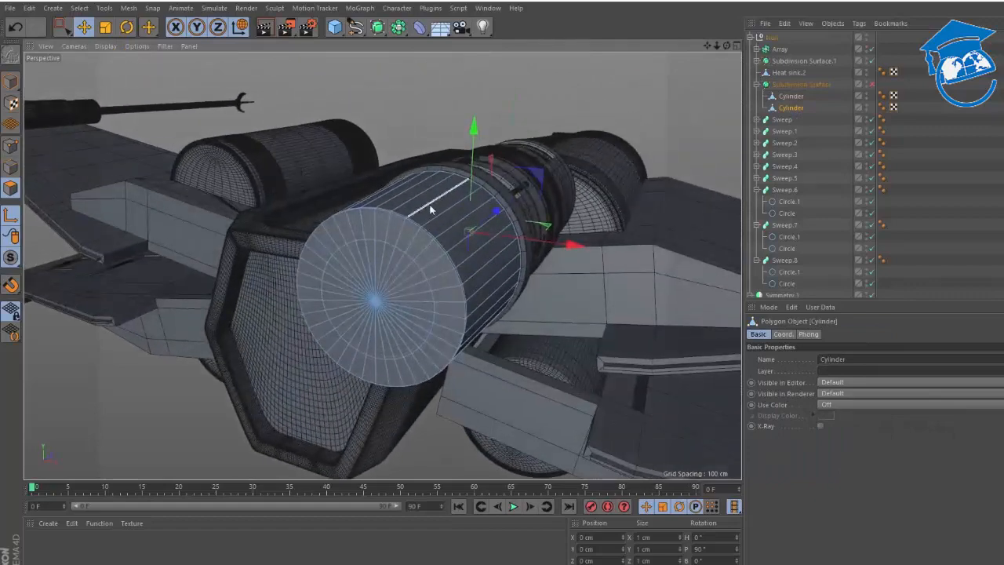
scroll(429, 210, "up", 5)
left_click_drag(423, 217, 124, 189, "alt")
left_click(18, 168)
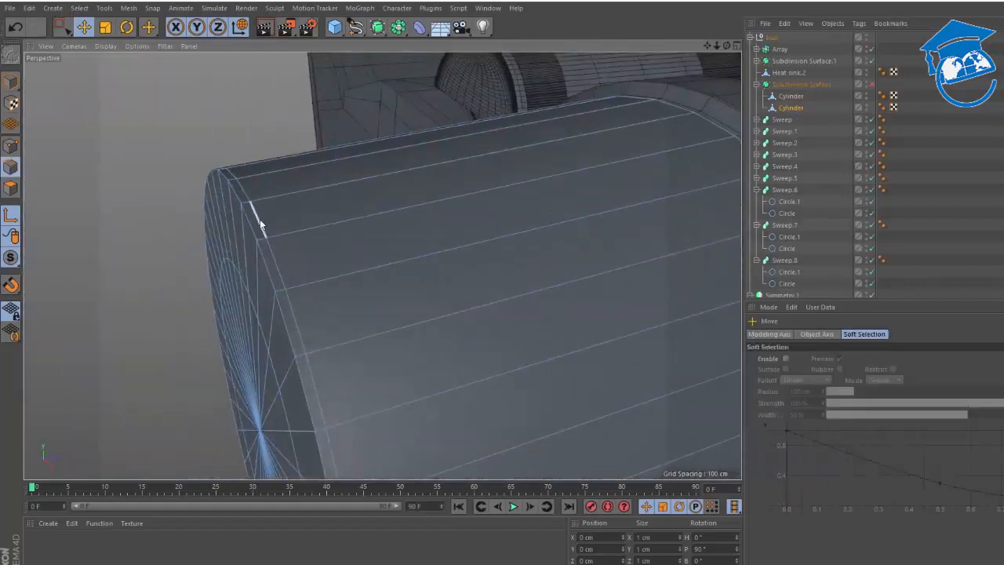
left_click(260, 219)
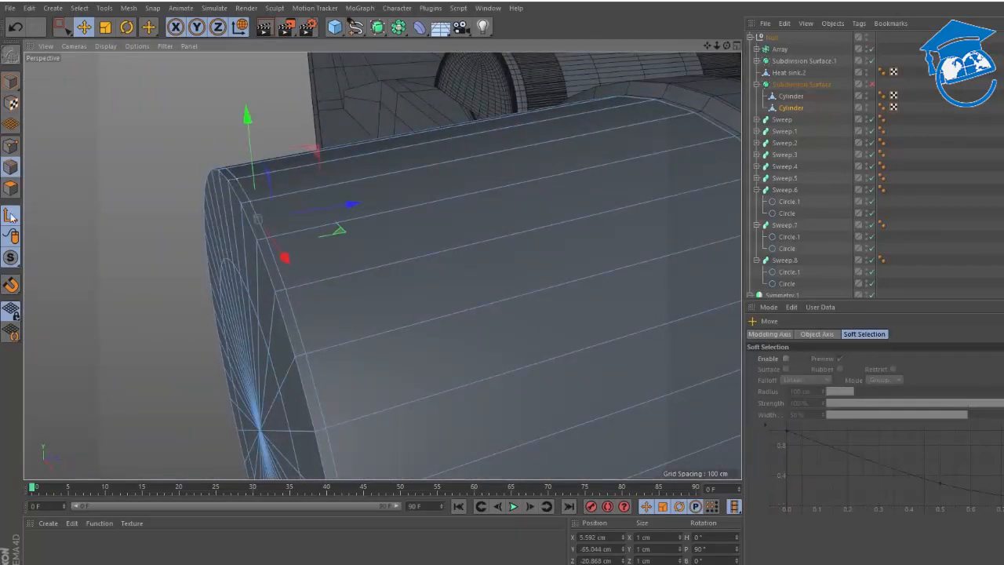
left_click(262, 227)
right_click(179, 152)
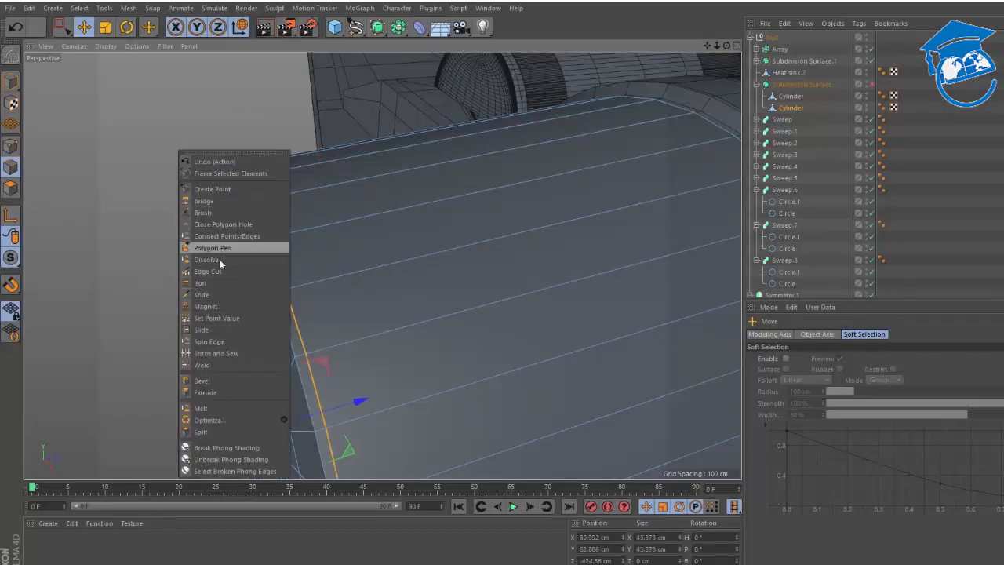
left_click(223, 259)
left_click_drag(370, 240, 534, 210, "alt")
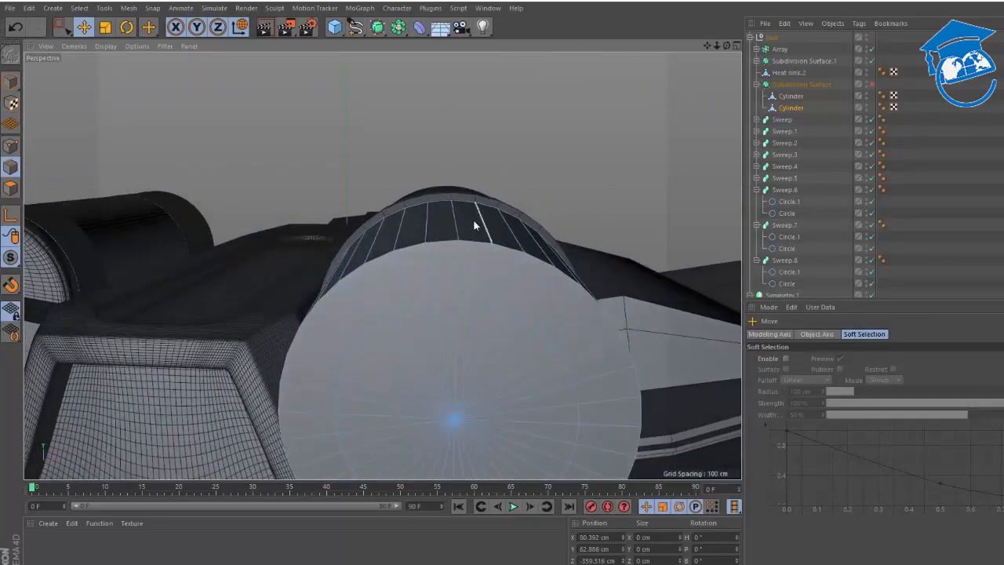
left_click_drag(474, 226, 460, 191, "alt")
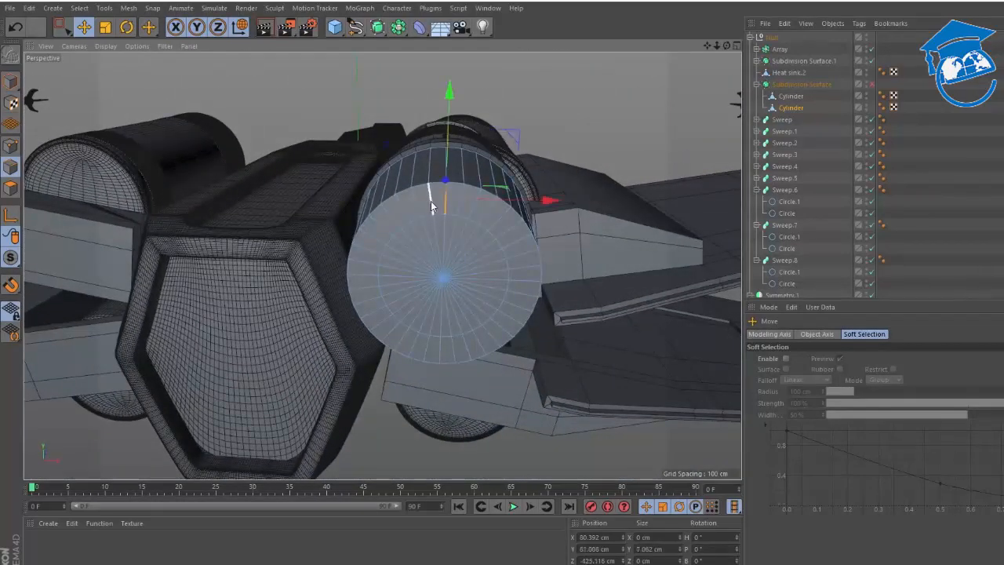
mouse_move(430, 206)
left_mouse_down()
mouse_move(391, 221)
mouse_move(369, 271)
left_mouse_up()
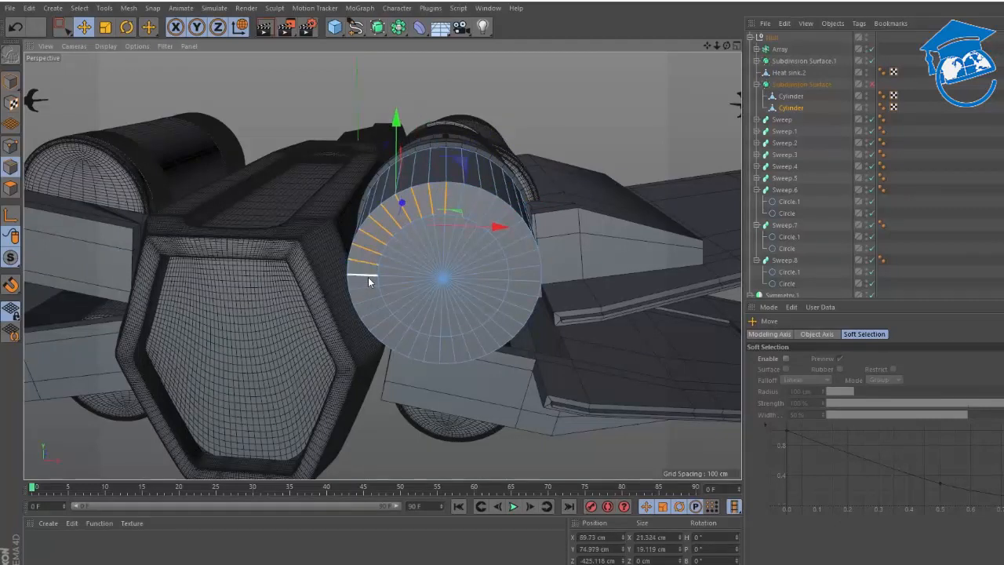
left_click_drag(368, 281, 365, 284)
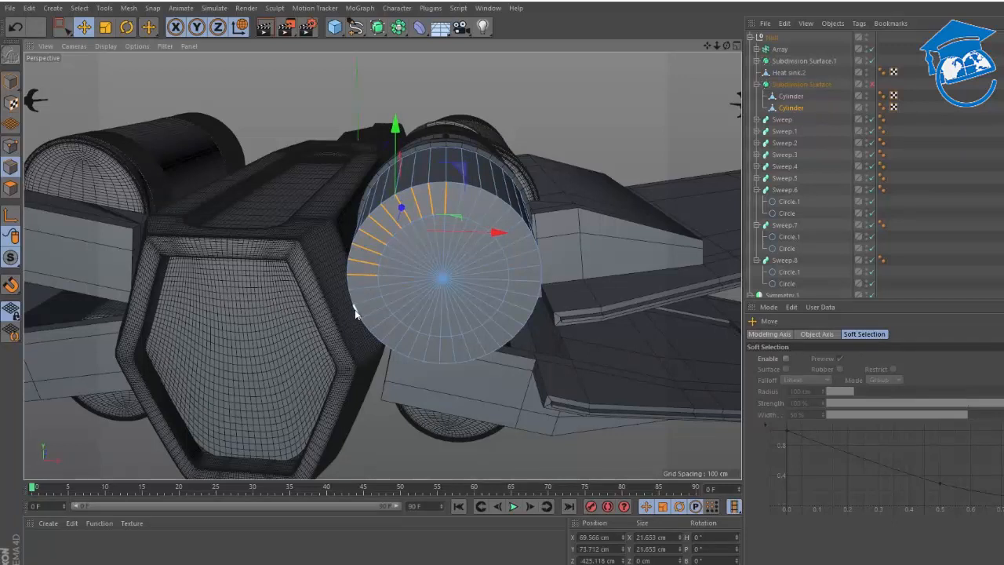
mouse_move(360, 299)
left_mouse_down()
mouse_move(398, 345)
mouse_move(455, 357)
mouse_move(518, 321)
mouse_move(524, 292)
left_mouse_up()
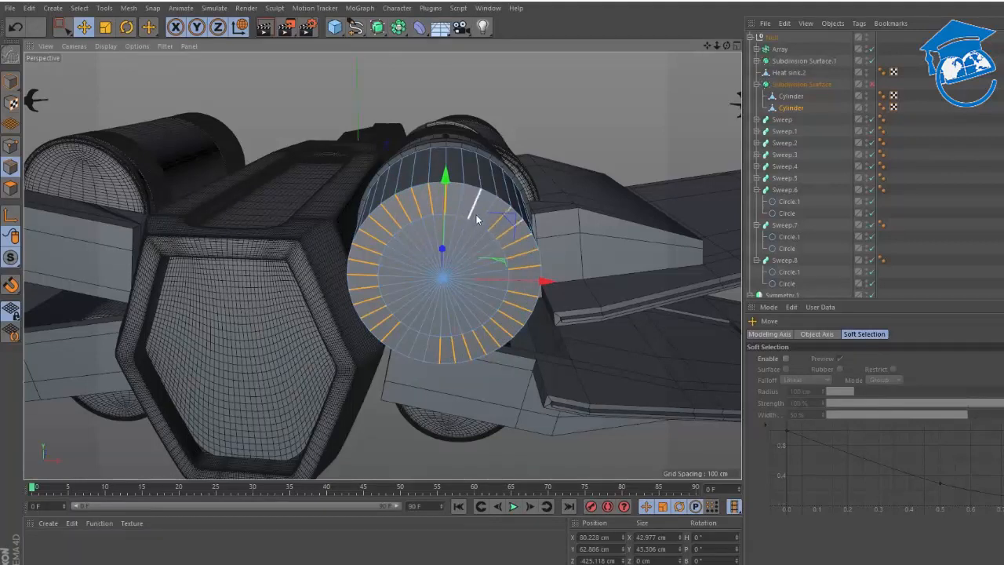
left_click(421, 221)
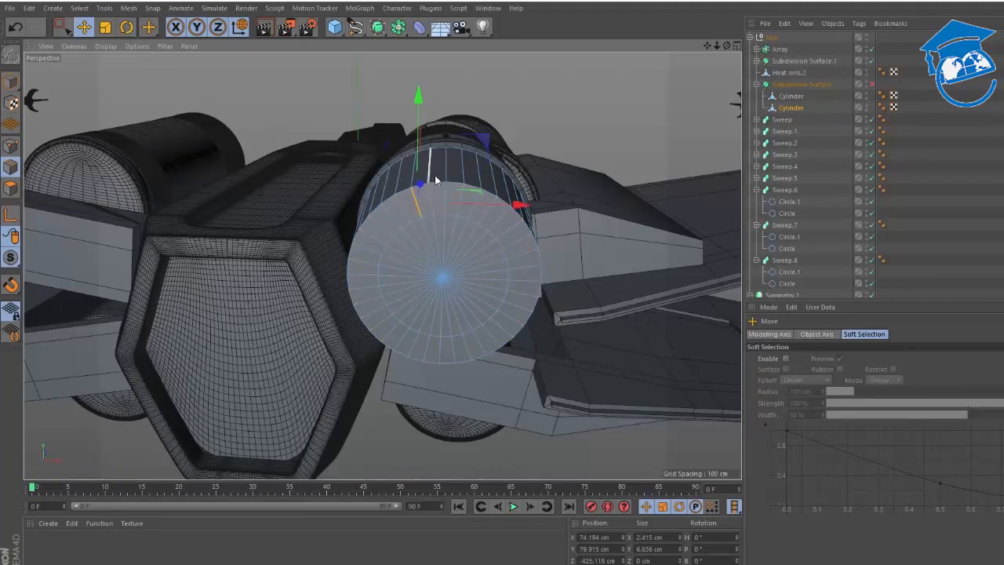
left_click_drag(432, 179, 484, 186, "alt")
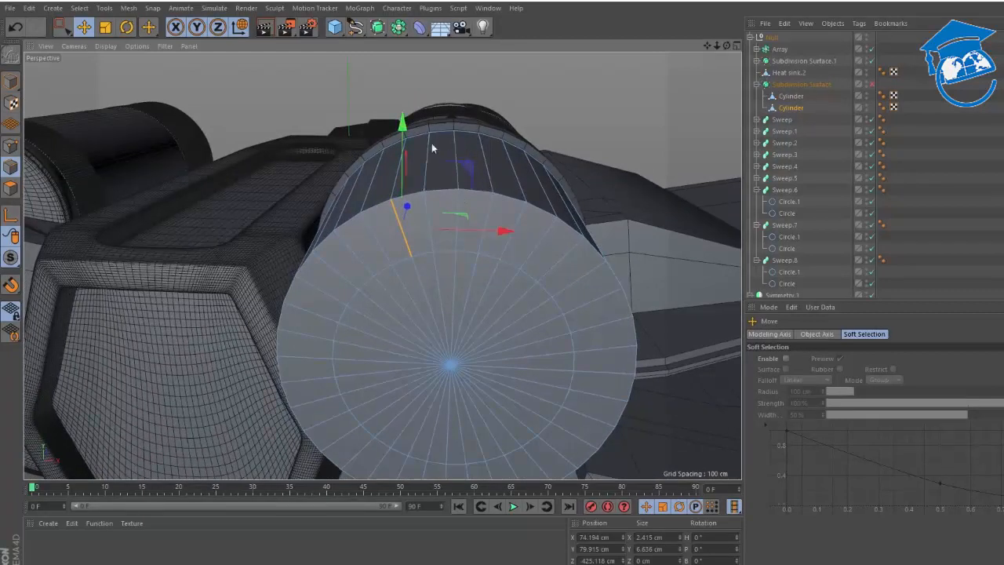
left_click(429, 210, "shift")
left_click(459, 201, "shift")
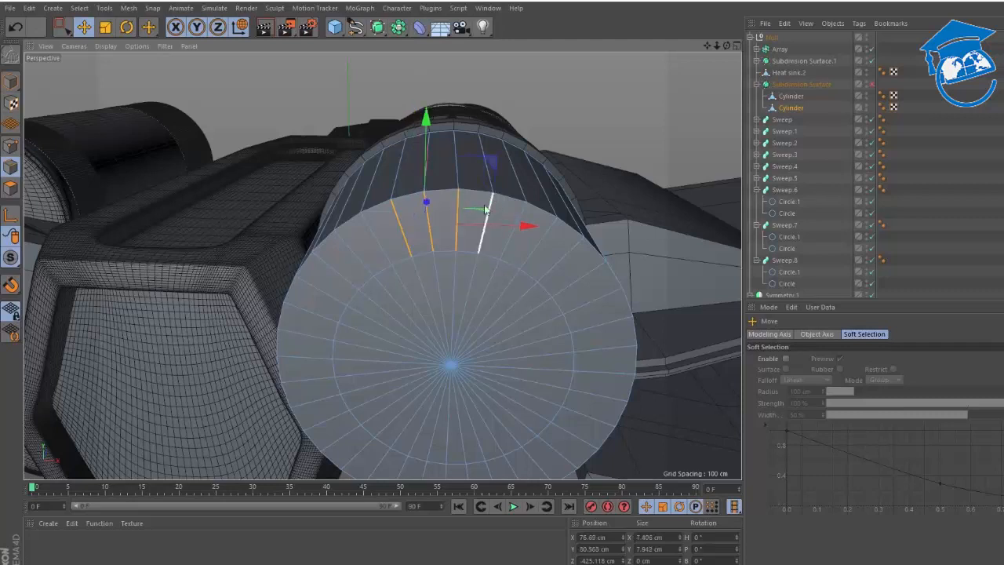
- Keep only a three-segment wedge along the top of the split-off rear Cylinder, including its cap, and delete all other polygons
left_click(11, 189)
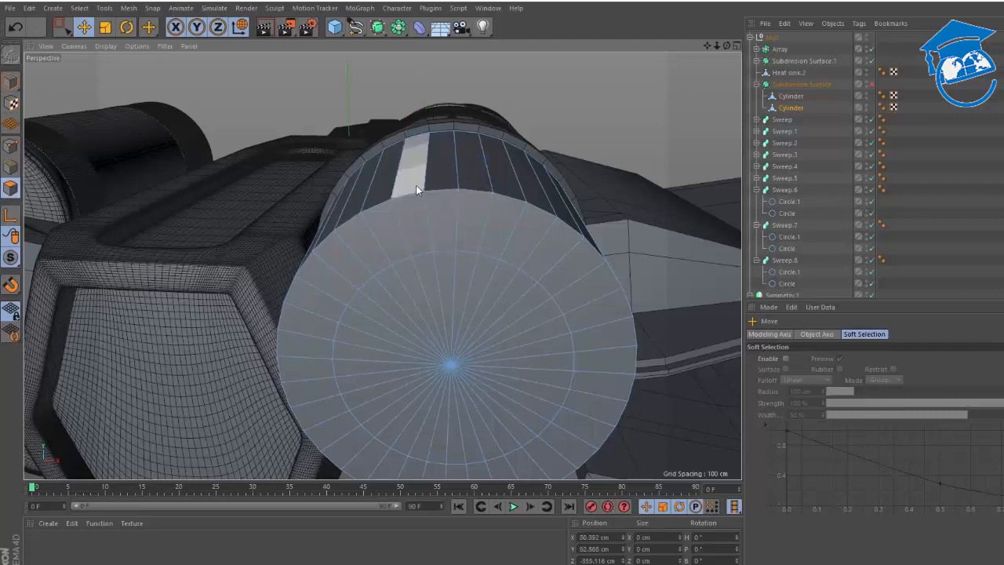
left_click(415, 185)
left_click(442, 174, "shift")
left_click(473, 182, "shift")
left_click(464, 205, "shift")
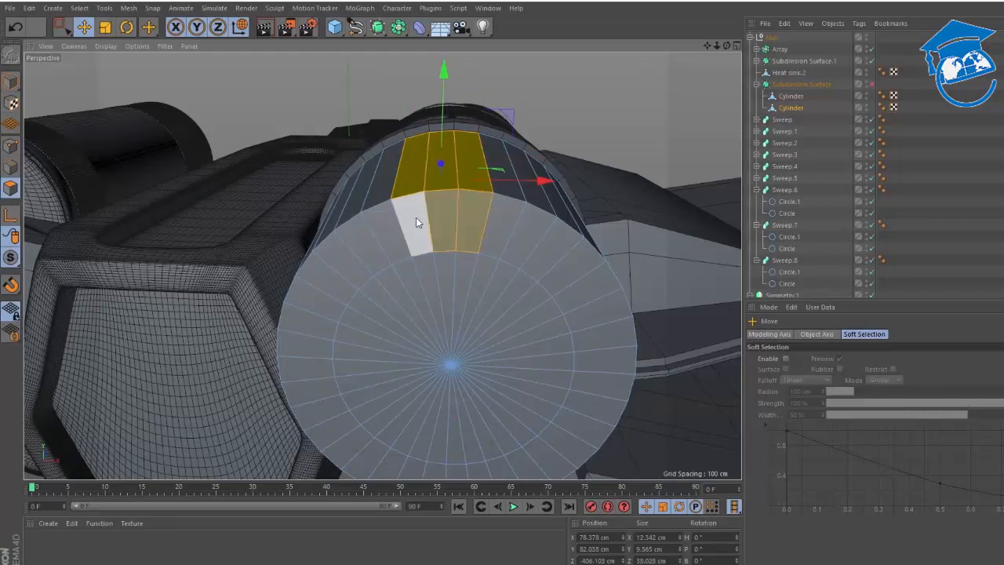
mouse_move(415, 218)
left_mouse_down("shift")
mouse_move(447, 260)
mouse_move(469, 266)
mouse_move(443, 255)
mouse_move(450, 219)
left_mouse_up("shift")
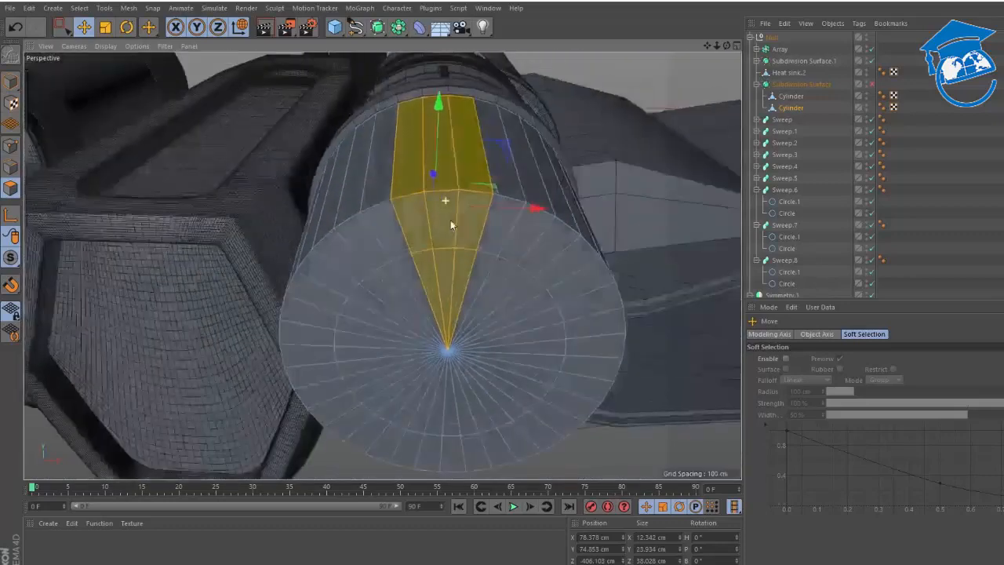
left_click_drag(556, 200, 297, 133, "alt")
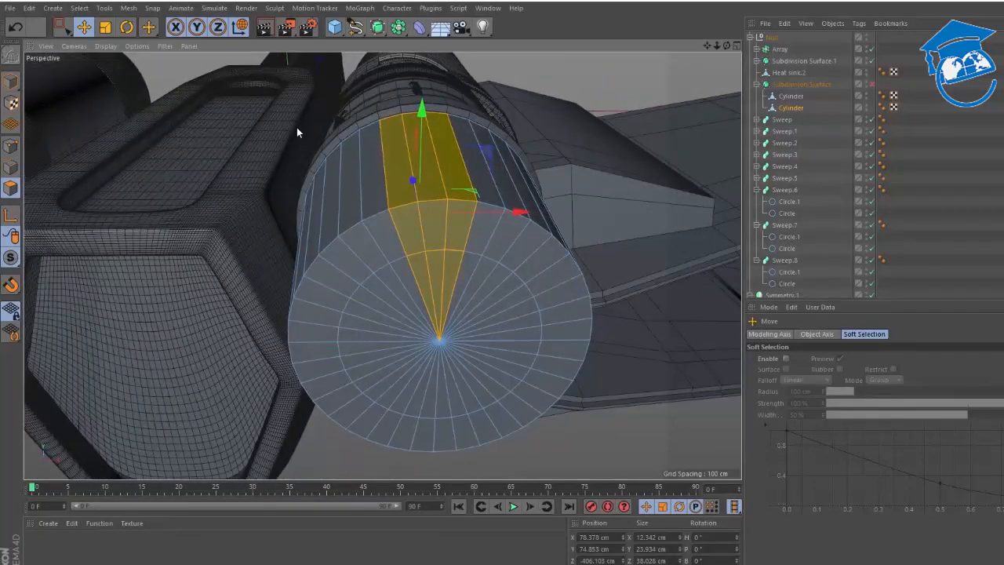
key("u")
key("i")
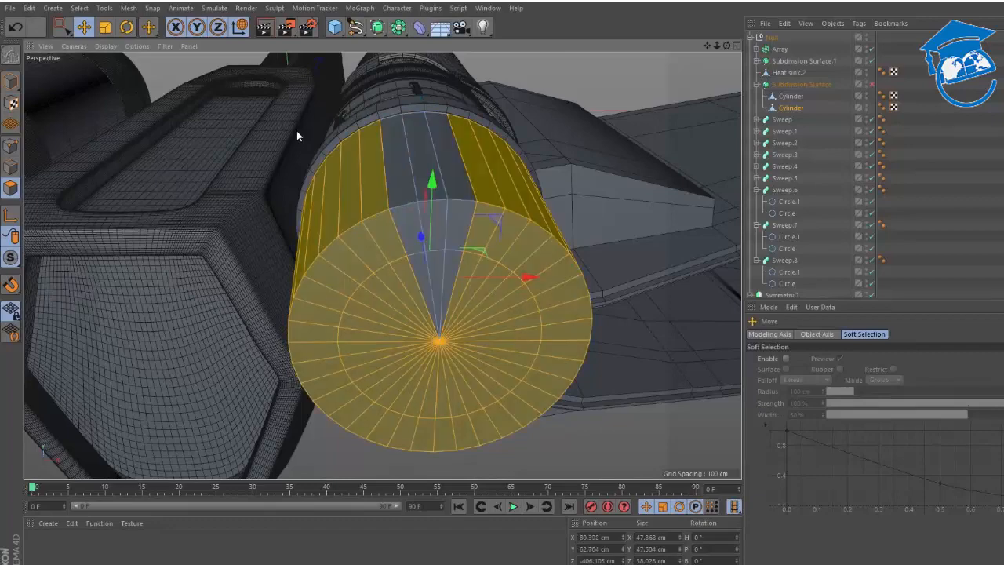
key("Delete")
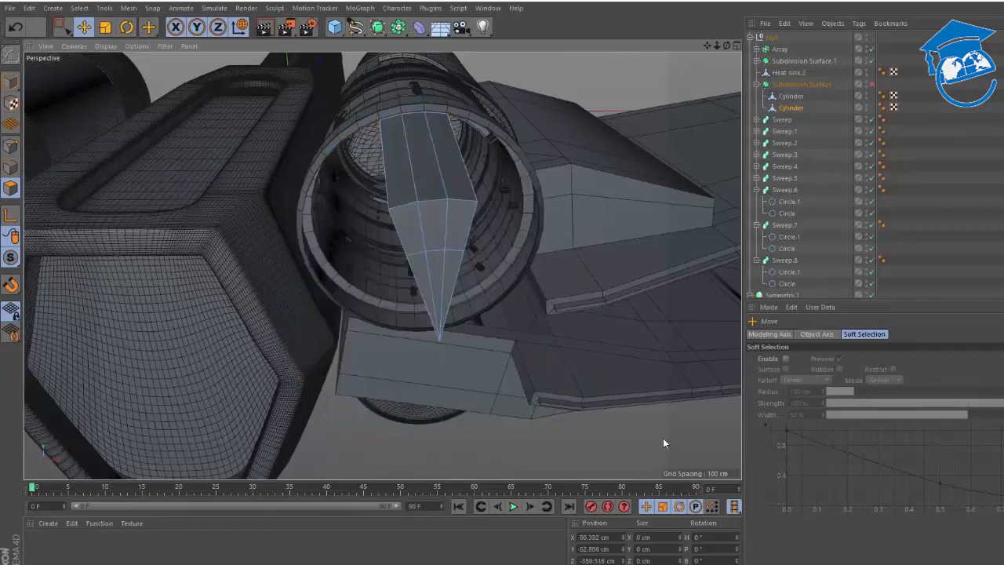
- Add a loop cut with the Knife across the wedge's rear cap, just below its upper rim, at about 12 % offset
left_click_drag(504, 190, 453, 197, "alt")
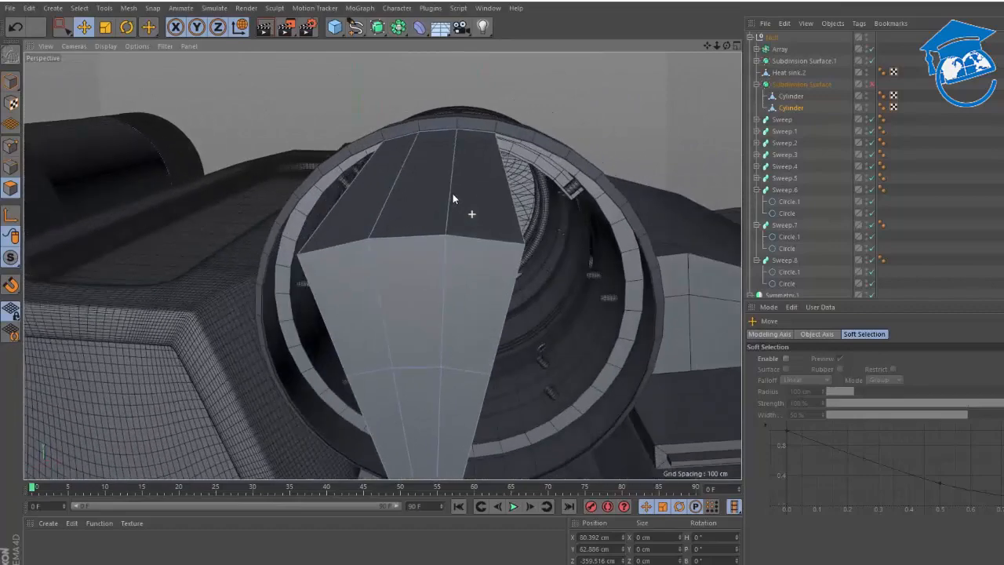
left_click(432, 180)
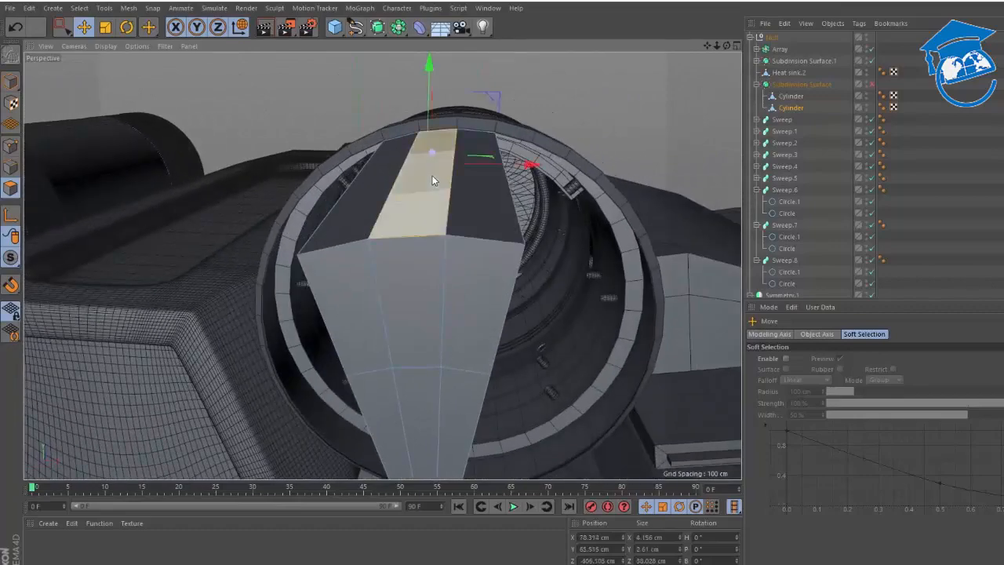
left_click_drag(425, 196, 480, 196, "alt")
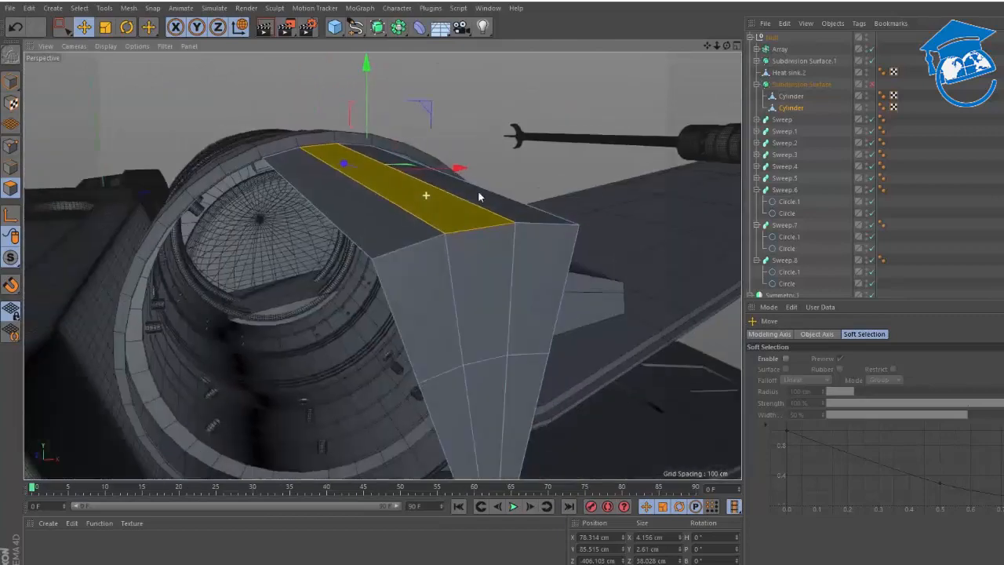
left_click(569, 159)
key("k")
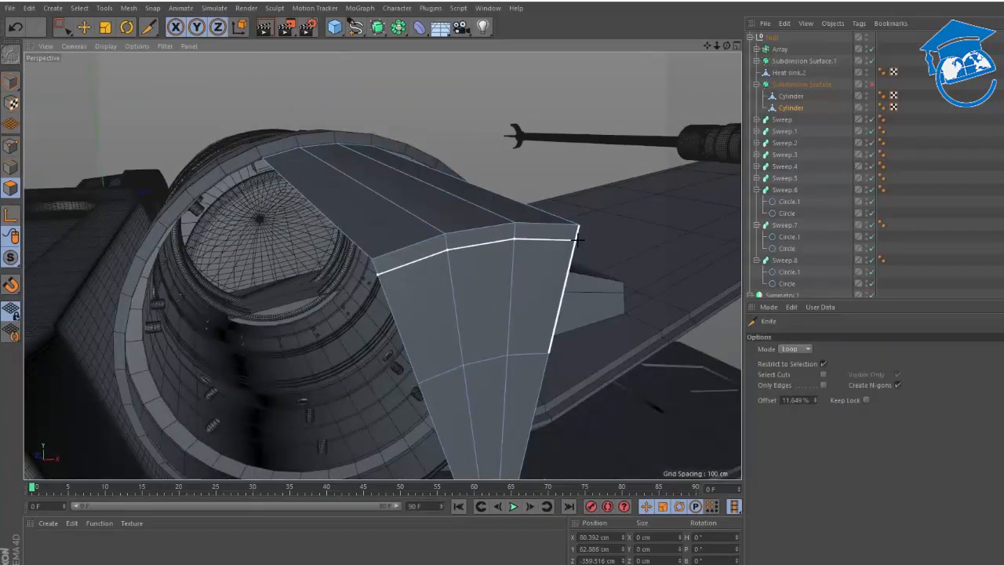
left_click_drag(576, 238, 534, 230, "alt")
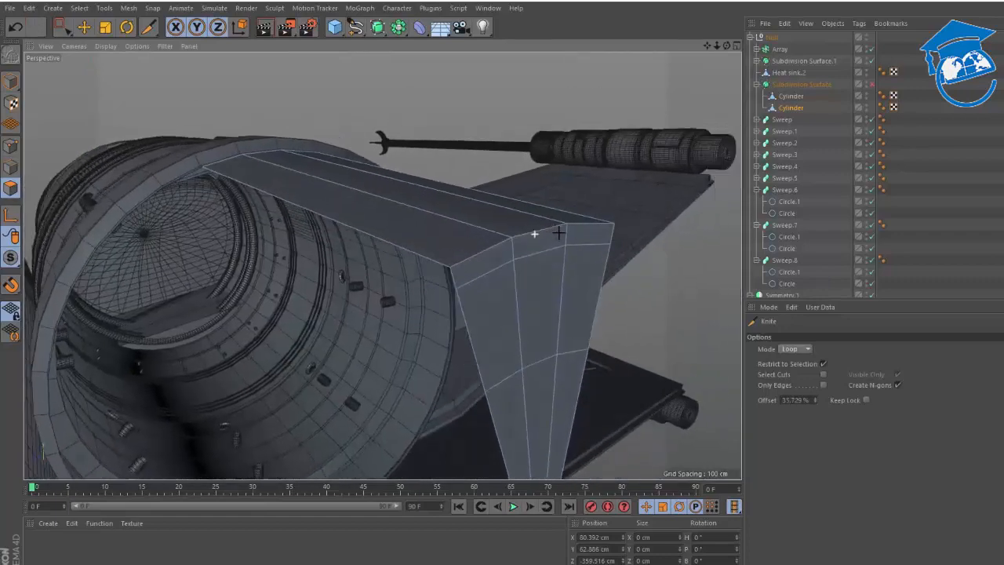
left_click_drag(468, 190, 489, 209, "alt")
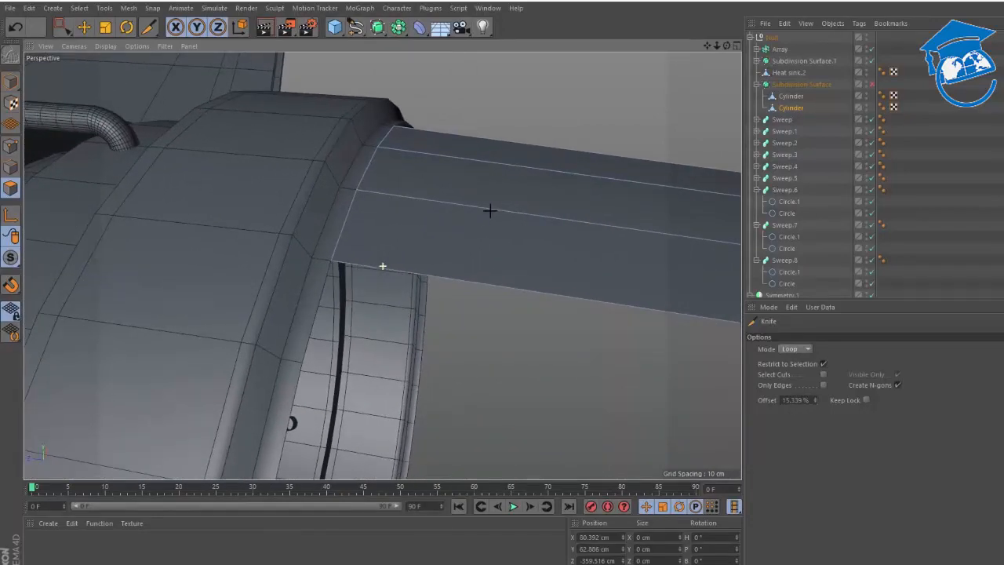
left_click_drag(364, 262, 51, 163, "alt")
- Lower the wedge's middle top strip by about 0.8 cm and delete the small rear face standing above it
left_click(13, 194)
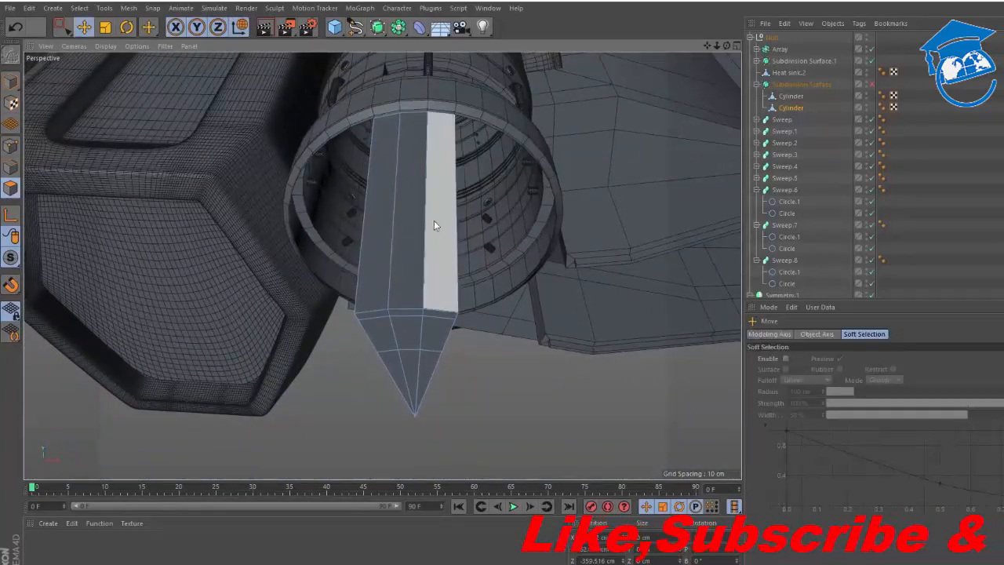
left_click(415, 229)
left_click_drag(414, 229, 311, 170, "alt")
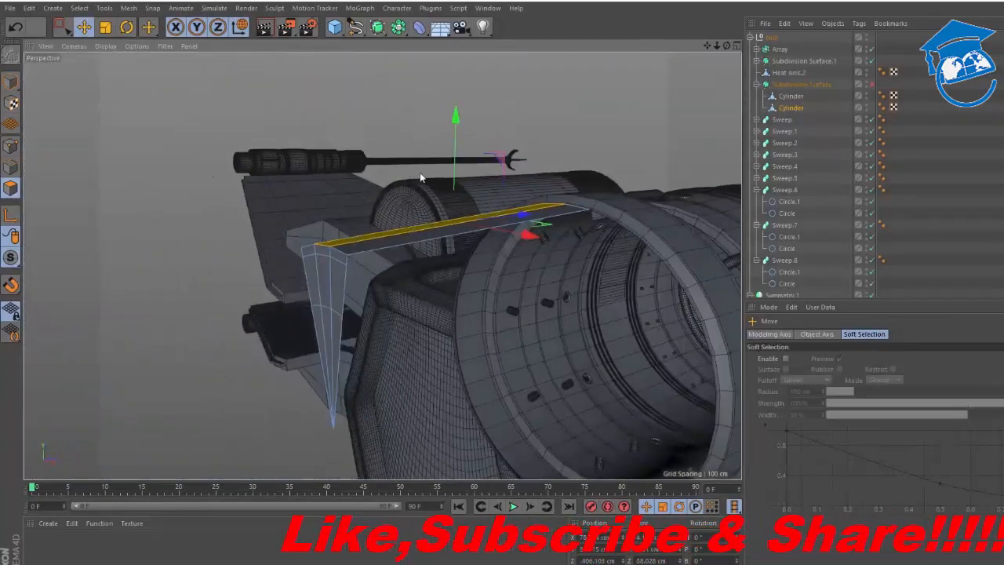
left_click_drag(420, 172, 547, 220, "alt")
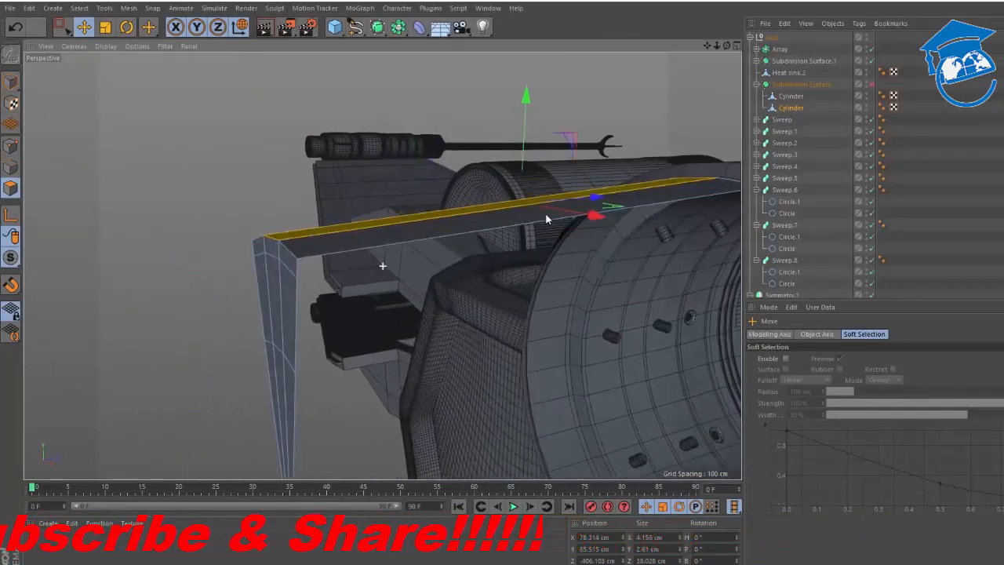
left_click_drag(528, 104, 521, 111)
left_click_drag(326, 202, 343, 259, "alt")
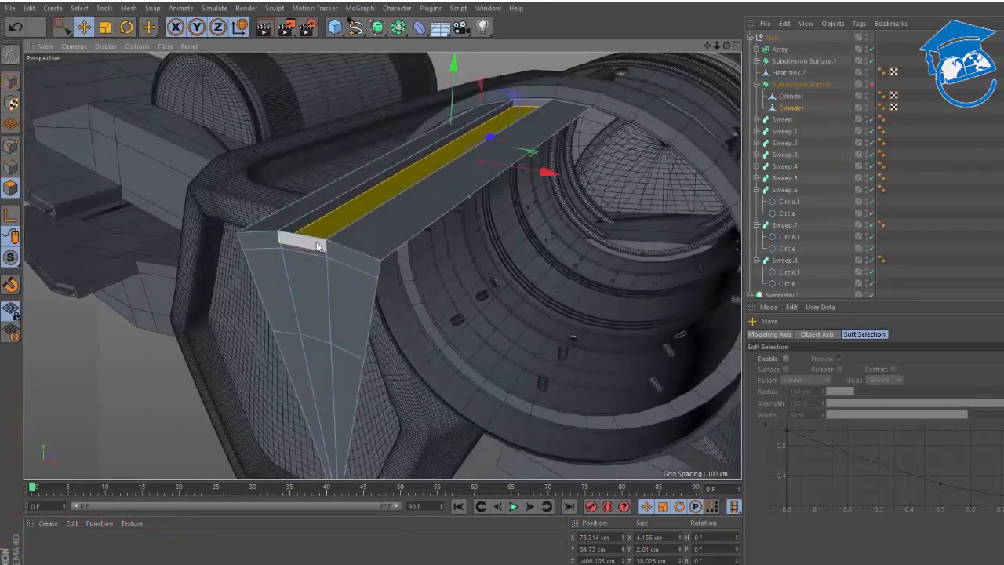
left_click(317, 246)
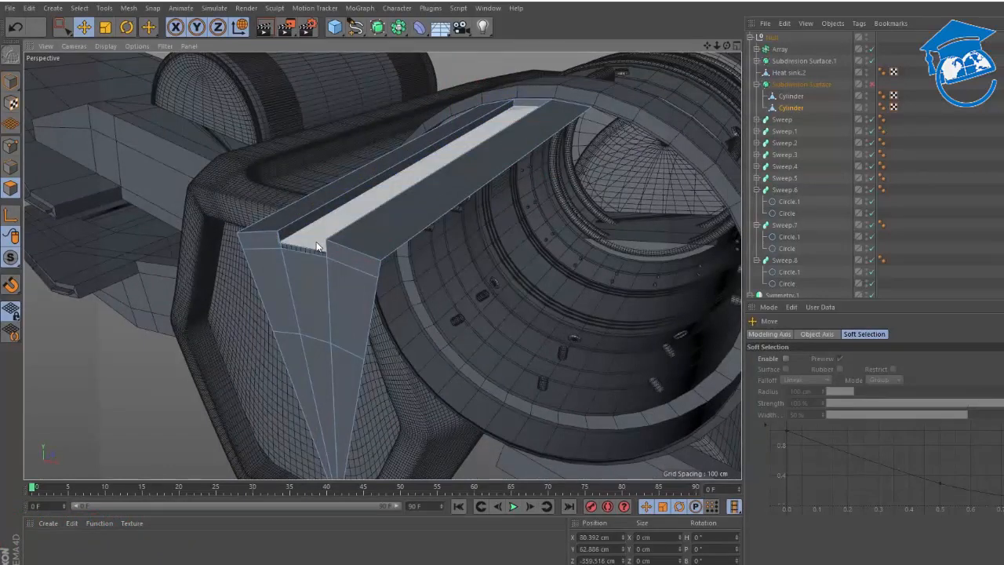
- Weld the lowered strip's two rear corner points to the matching points of the cut line on the cap
scroll(382, 231, "up", 5)
left_click_drag(382, 231, 535, 225, "alt")
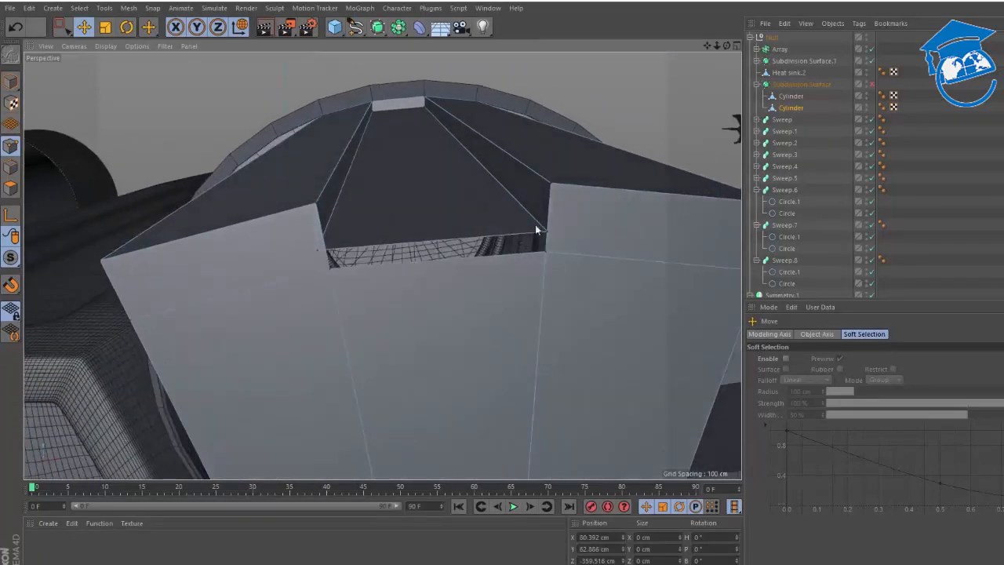
scroll(549, 233, "up", 3)
key("0")
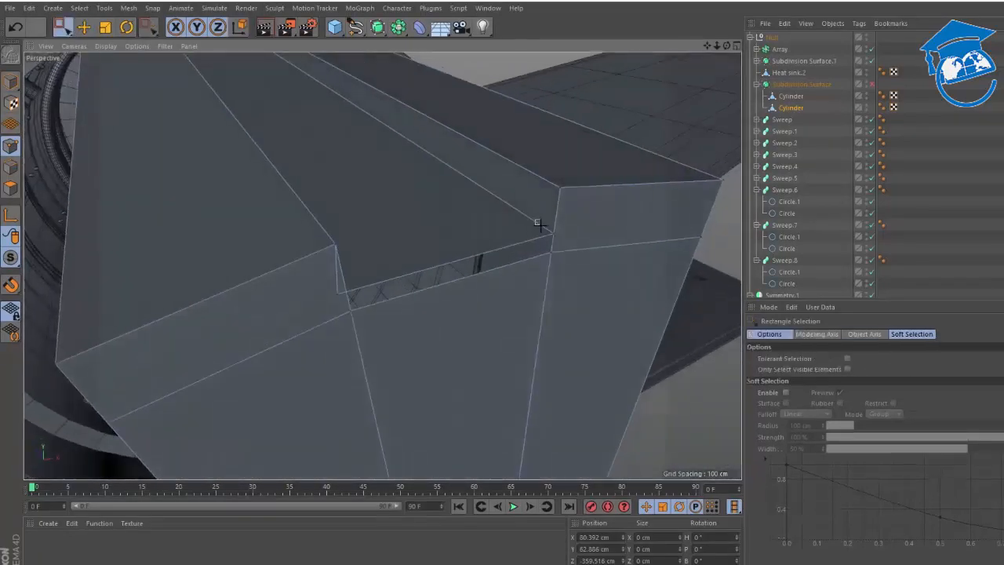
key("m")
key("q")
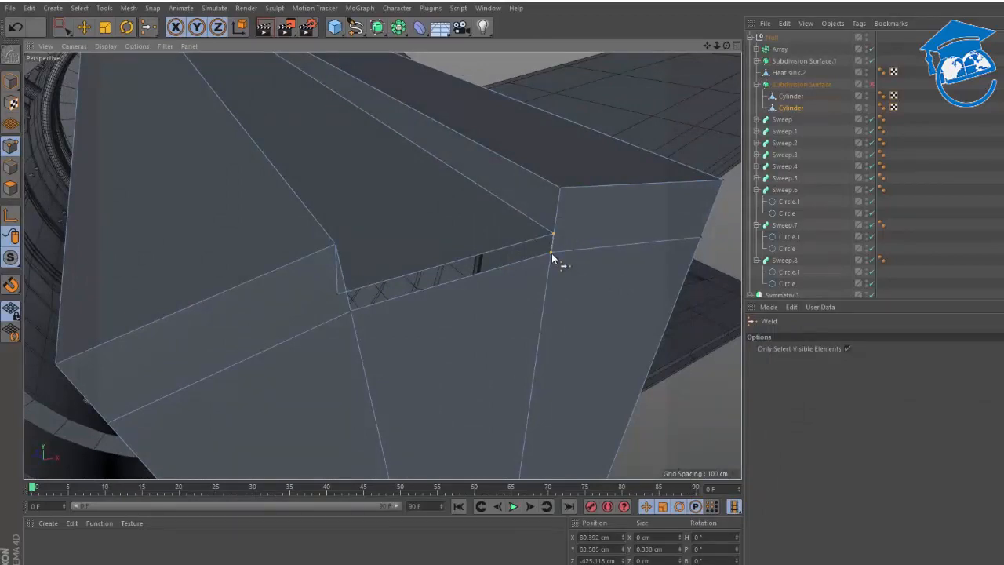
left_click_drag(493, 285, 368, 285, "alt")
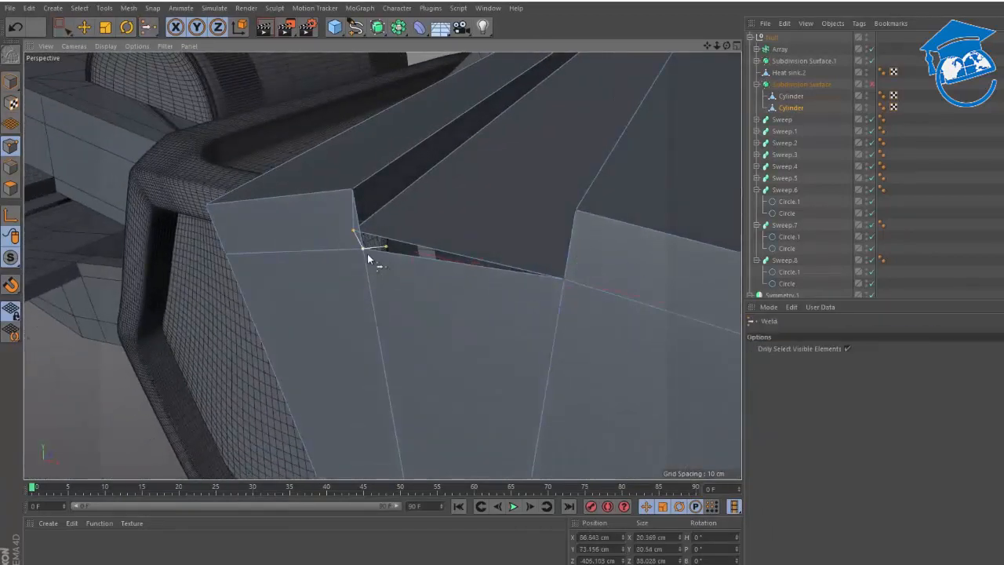
left_click(367, 254)
scroll(401, 233, "down", 3)
left_click_drag(401, 232, 262, 208, "alt")
key("e")
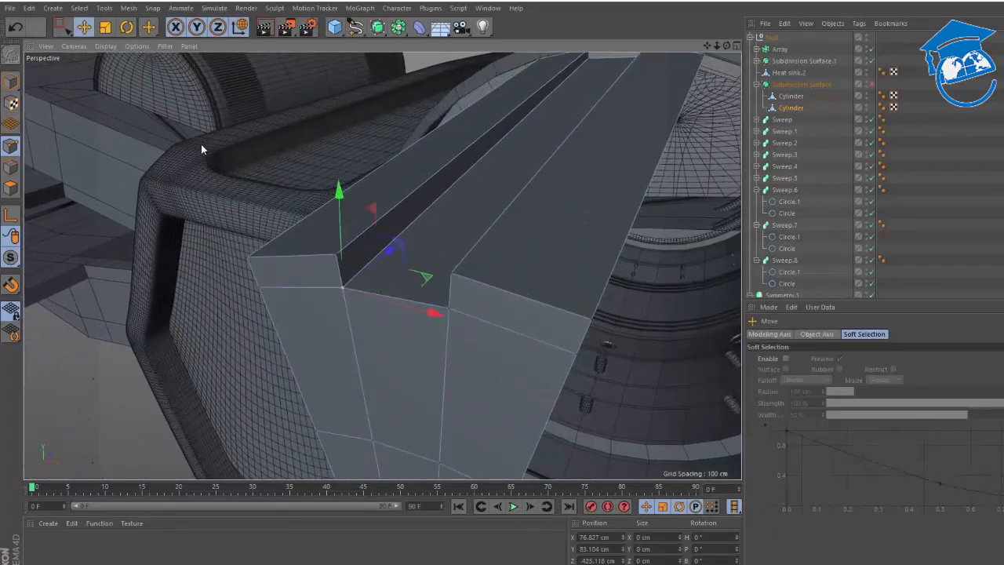
- Examine the front corner points of the recessed strip and both ends of the groove
left_click_drag(528, 125, 574, 223, "alt")
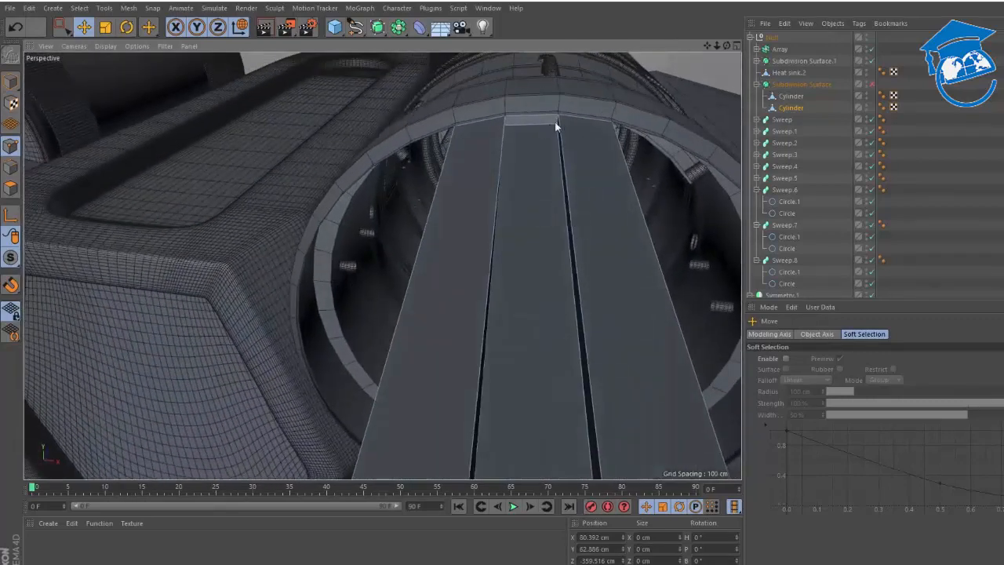
scroll(555, 122, "up", 6)
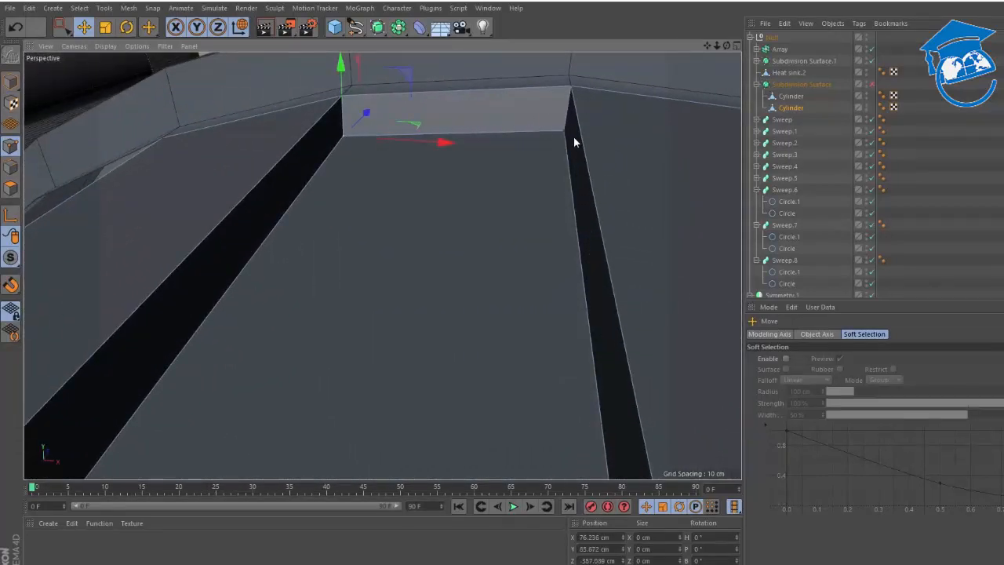
left_click_drag(556, 143, 562, 148)
scroll(448, 196, "down", 6)
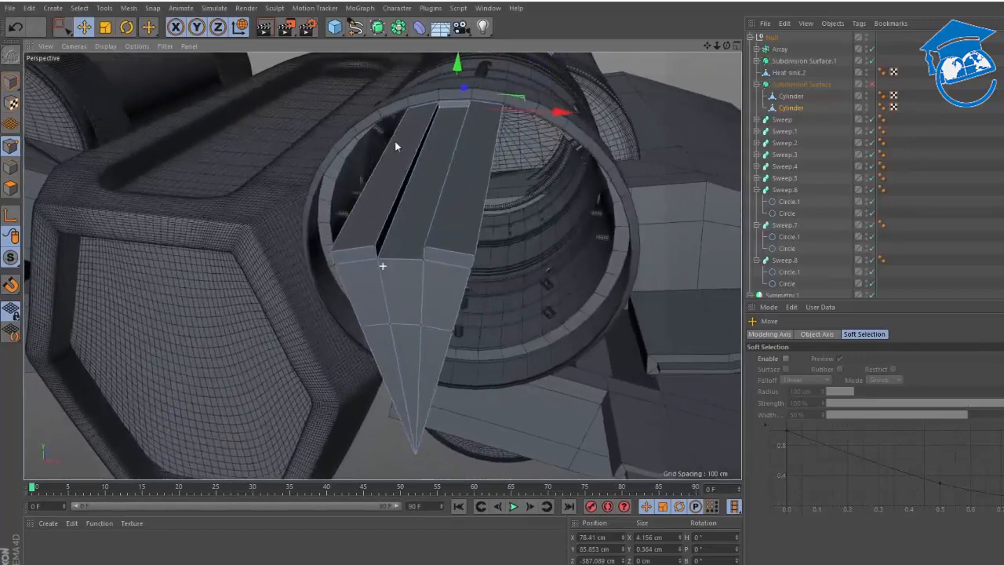
scroll(408, 265, "up", 3)
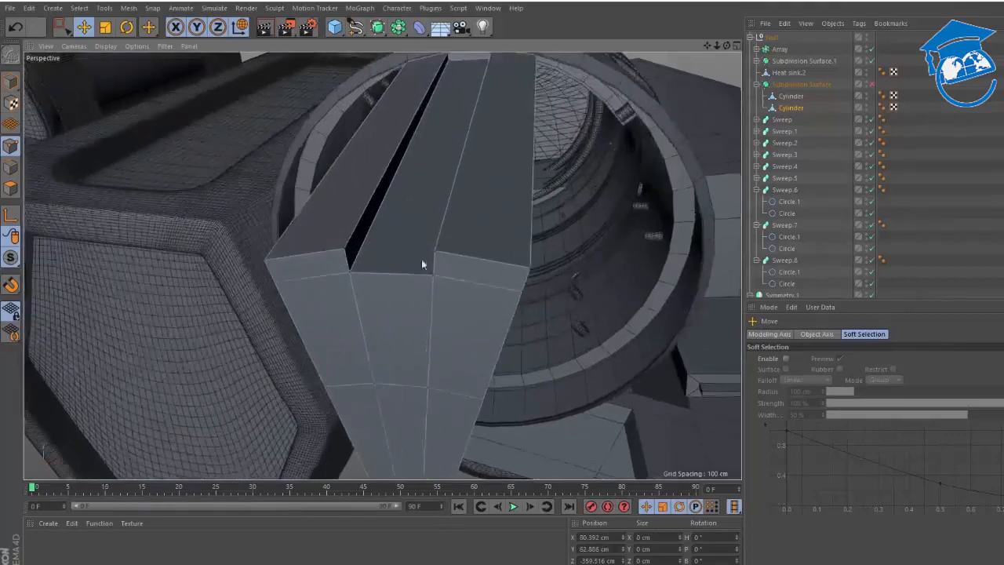
left_click_drag(421, 264, 495, 240, "alt")
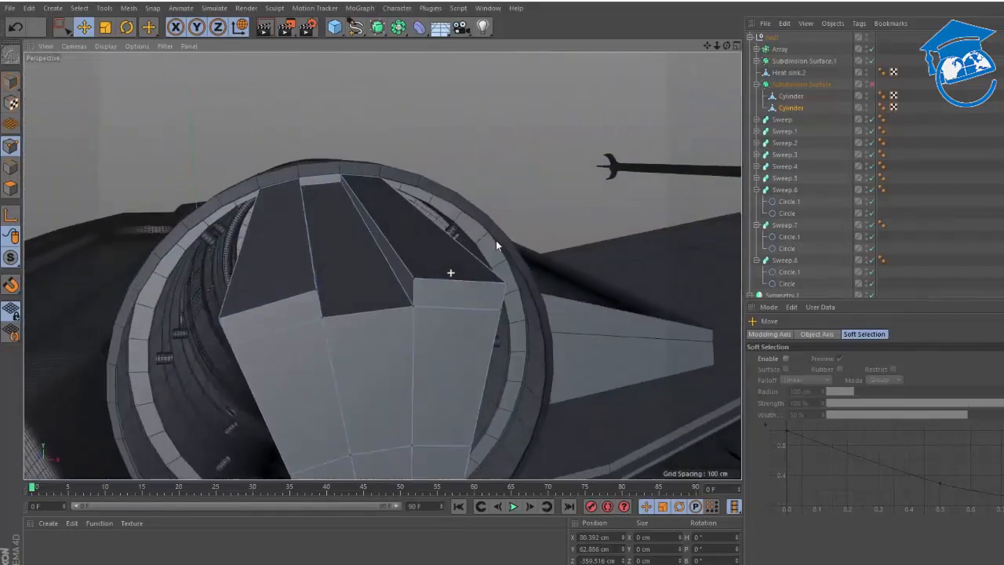
- Add a loop cut with the Knife around the wedge close to its front end, at about 98 % offset
left_click_drag(364, 174, 482, 217, "alt")
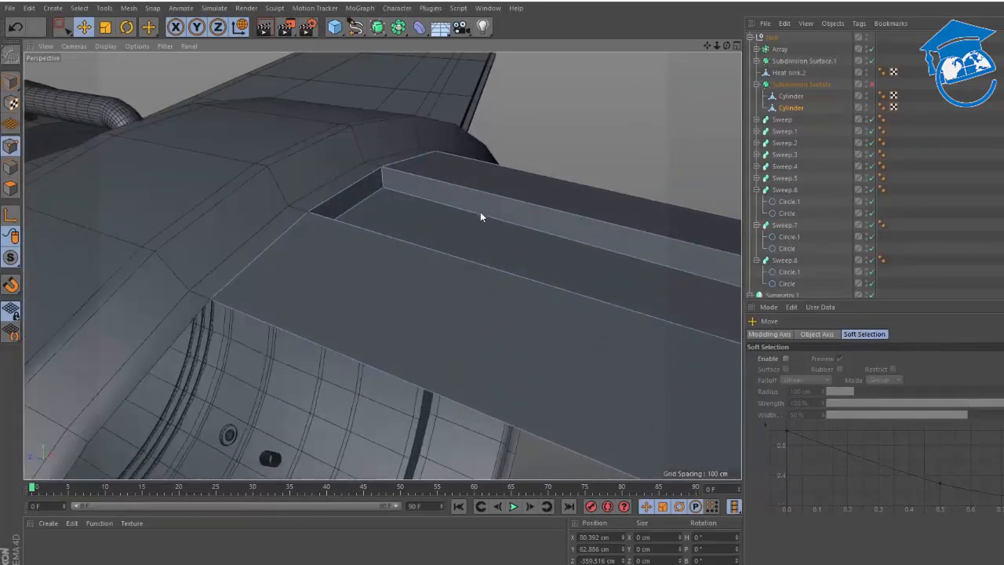
key("k")
key("l")
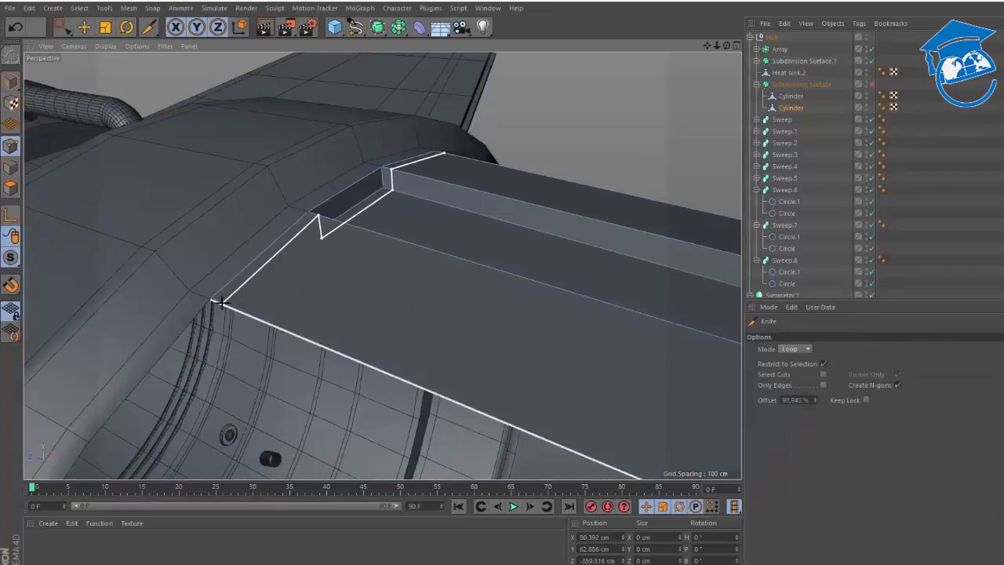
left_click(218, 303)
left_click_drag(385, 267, 235, 215, "alt")
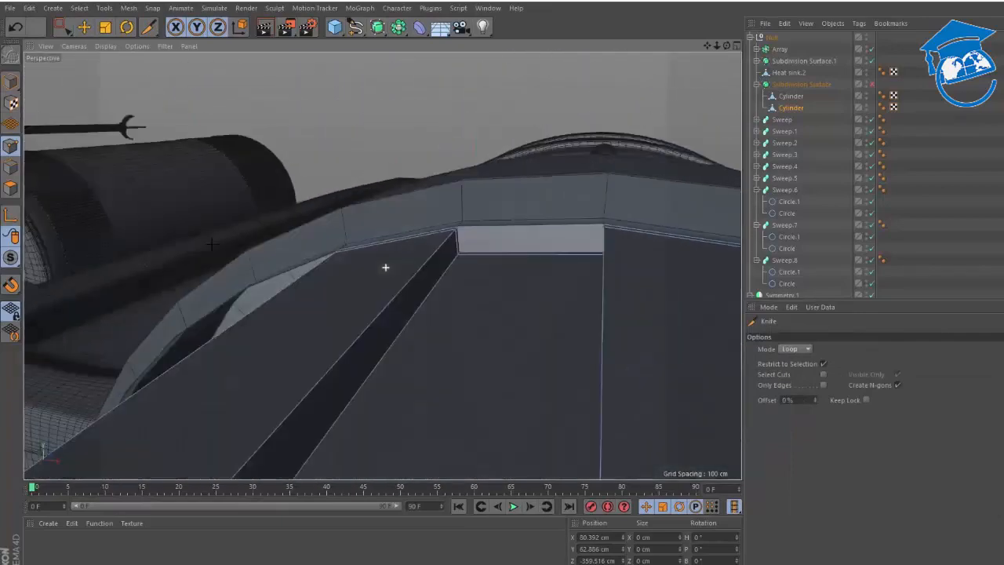
- Add Knife loop cuts near the upper edge and, at about 78 % offset, near the floor of the groove walls, plus around the rear end
right_click_drag(453, 291, 381, 267, "alt")
right_click_drag(538, 210, 555, 210, "alt")
left_click(568, 197)
left_click_drag(516, 195, 565, 222, "alt")
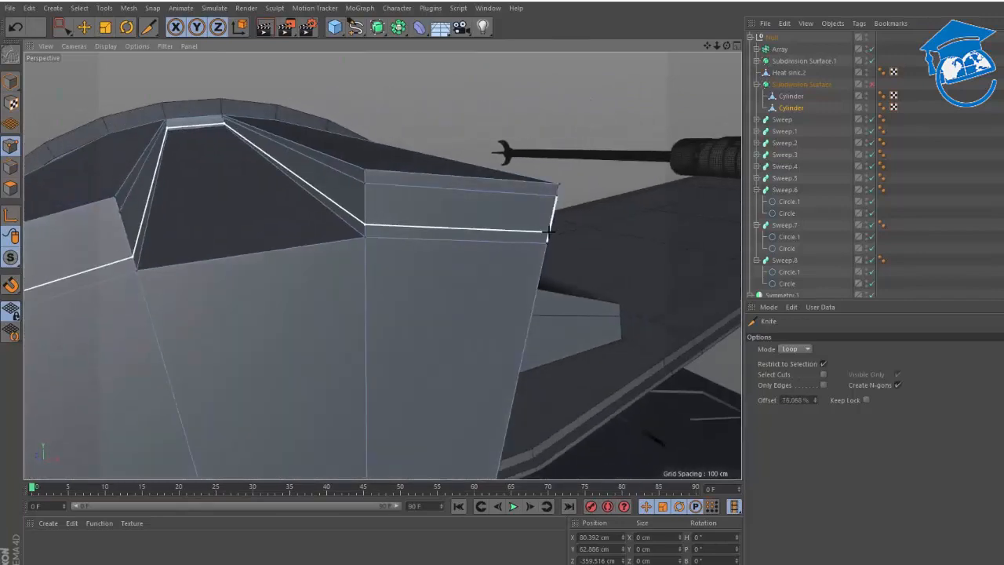
left_click(548, 231)
scroll(418, 258, "up", 5)
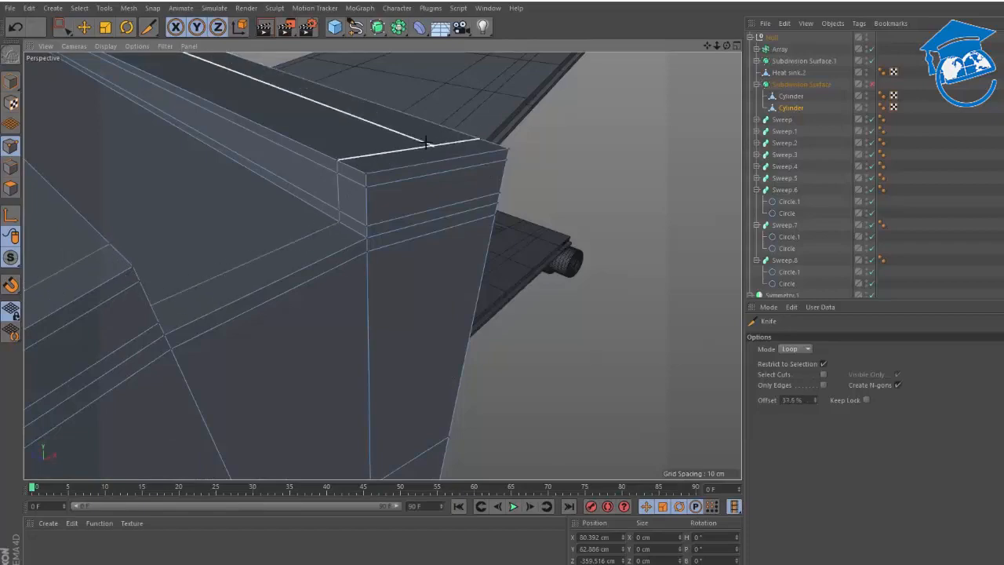
- Remove the surplus lowest edge loop crossing the wedge's rear cap just below the recessed strip
left_click_drag(479, 143, 415, 150, "alt")
scroll(361, 163, "down", 3)
scroll(353, 170, "up", 3)
left_click_drag(347, 172, 396, 166, "alt")
left_click(390, 210)
key("e")
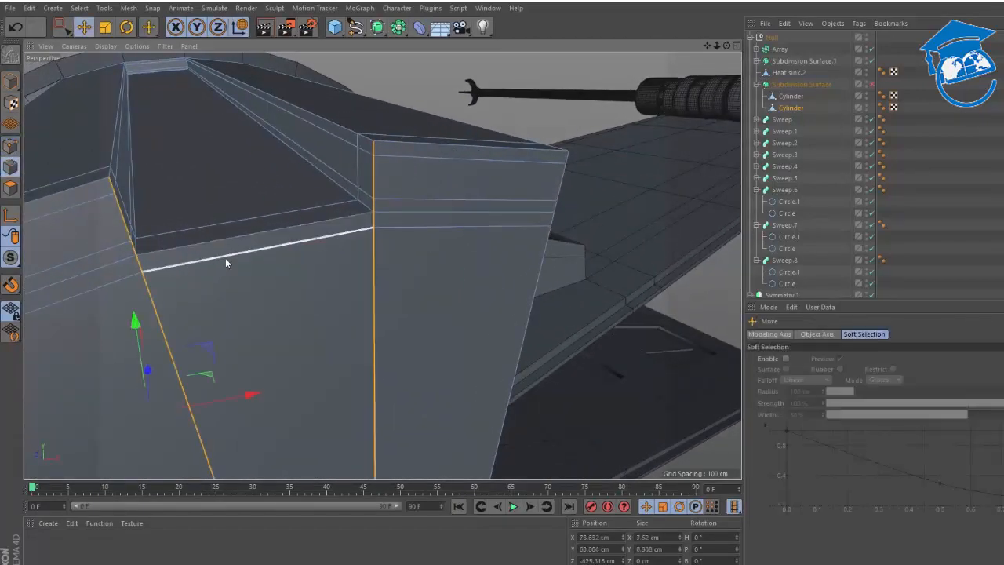
double_click(225, 263)
right_click(628, 265)
left_click(682, 302)
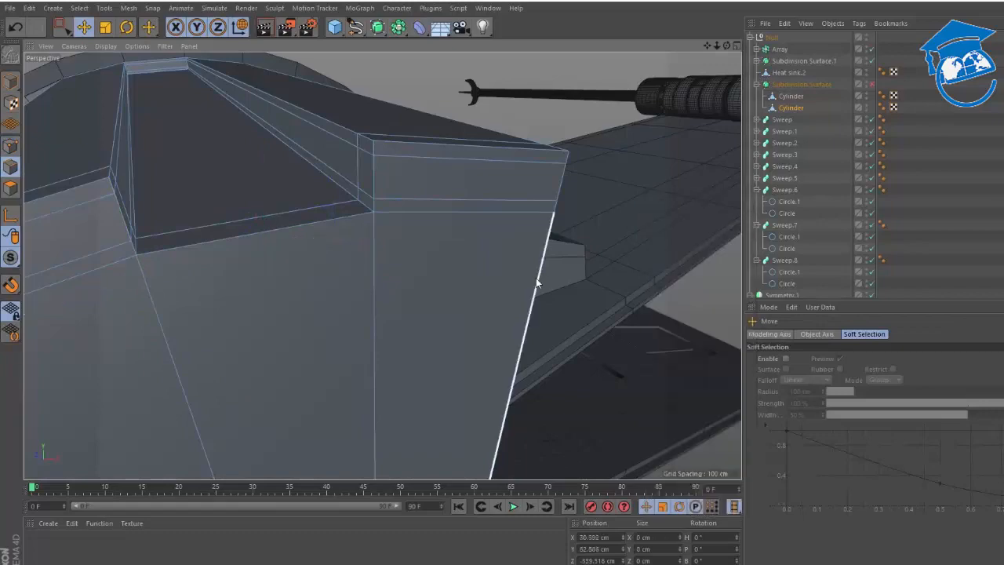
- Place the wedge's Cylinder object inside a new Array object
key("k")
left_click_drag(538, 269, 369, 176, "alt")
left_click(784, 110)
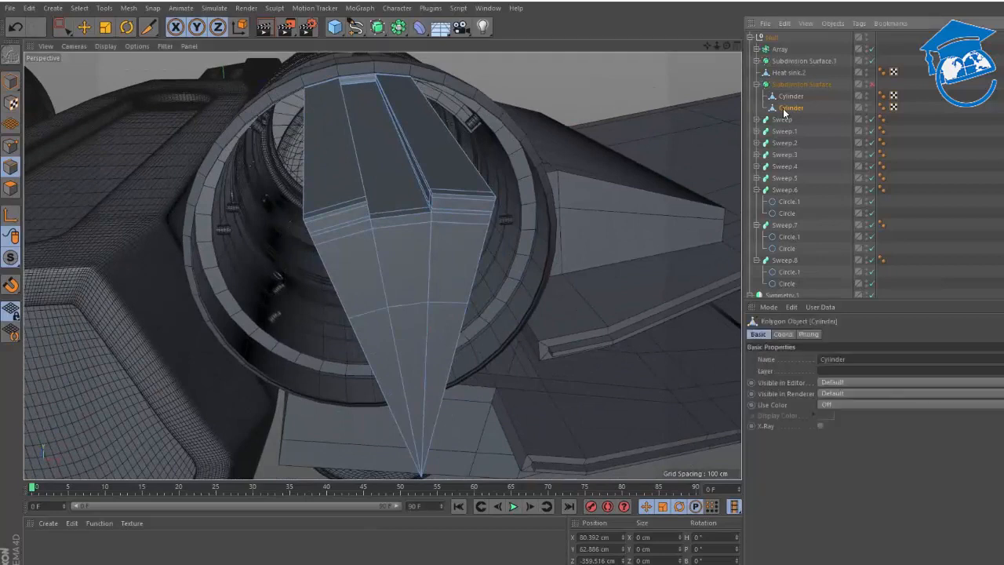
left_click(789, 96)
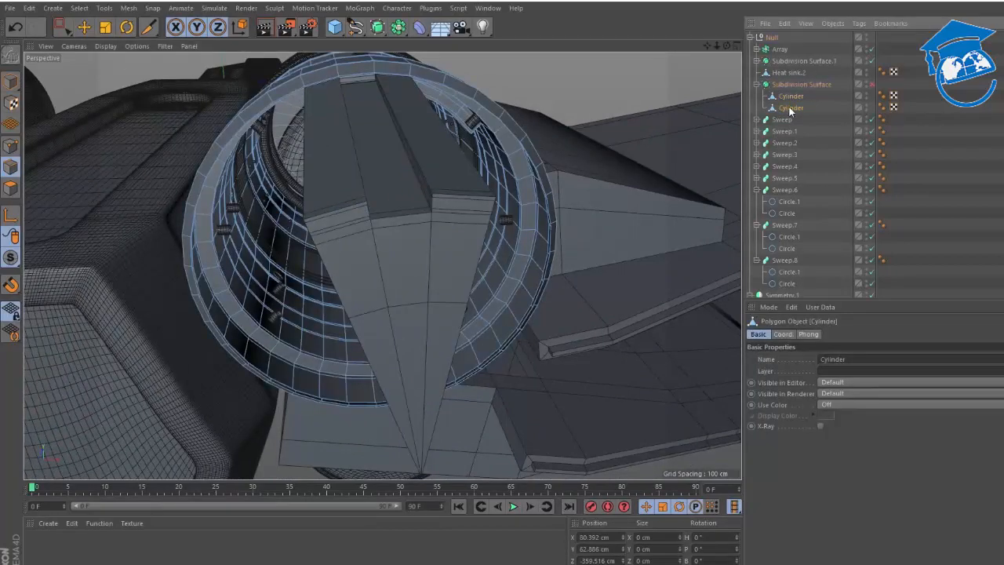
left_click(790, 108)
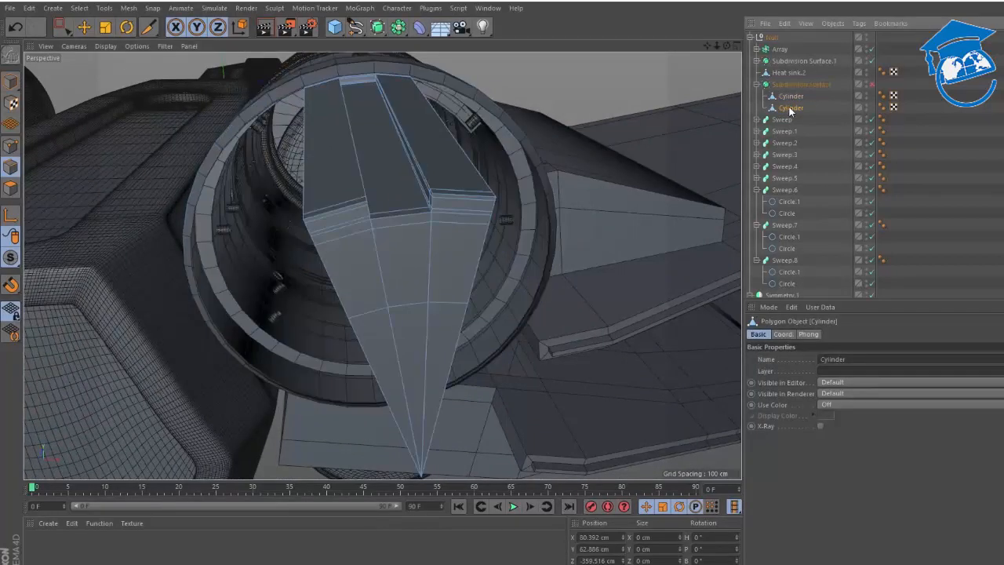
left_click(399, 27, "alt")
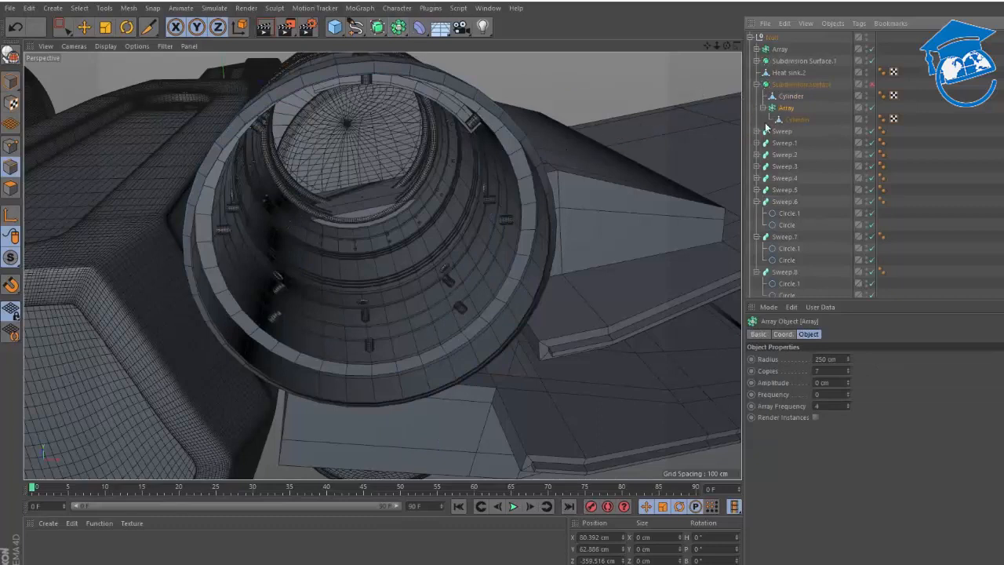
- Set the wedge array's radius to 0 cm and its copies to 11
left_click(841, 359)
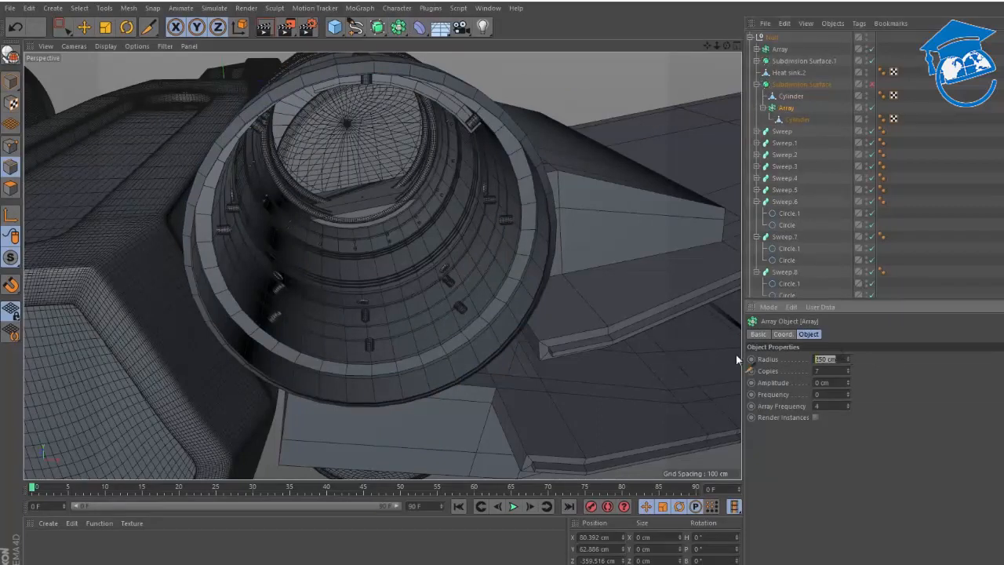
type("0")
key("Return")
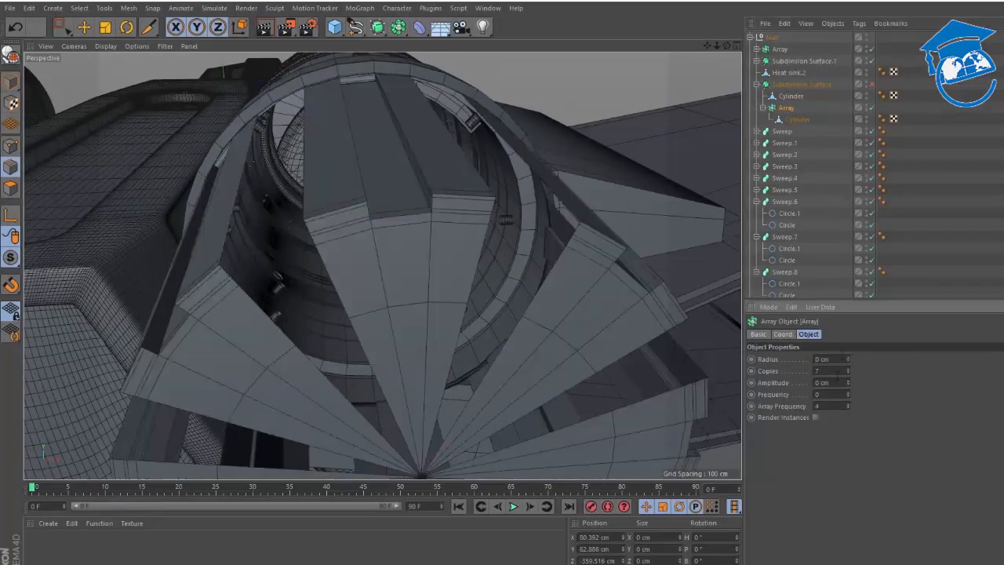
type("11")
key("Return")
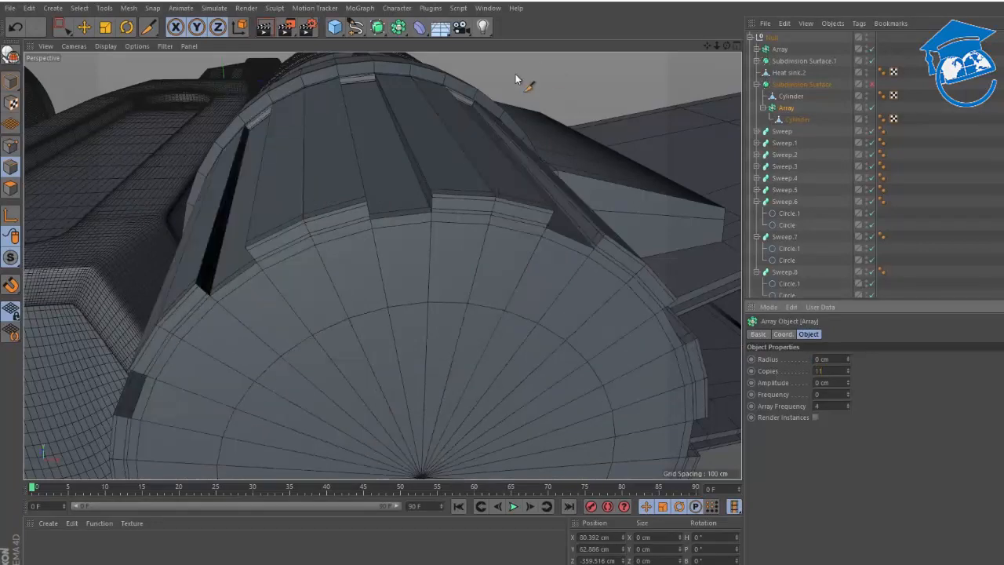
- Try the wedge array with only 1 copy and set it back to 11 copies
mouse_move(516, 74)
left_mouse_down("alt")
mouse_move(444, 174)
mouse_move(415, 148)
mouse_move(407, 197)
mouse_move(473, 230)
left_mouse_up("alt")
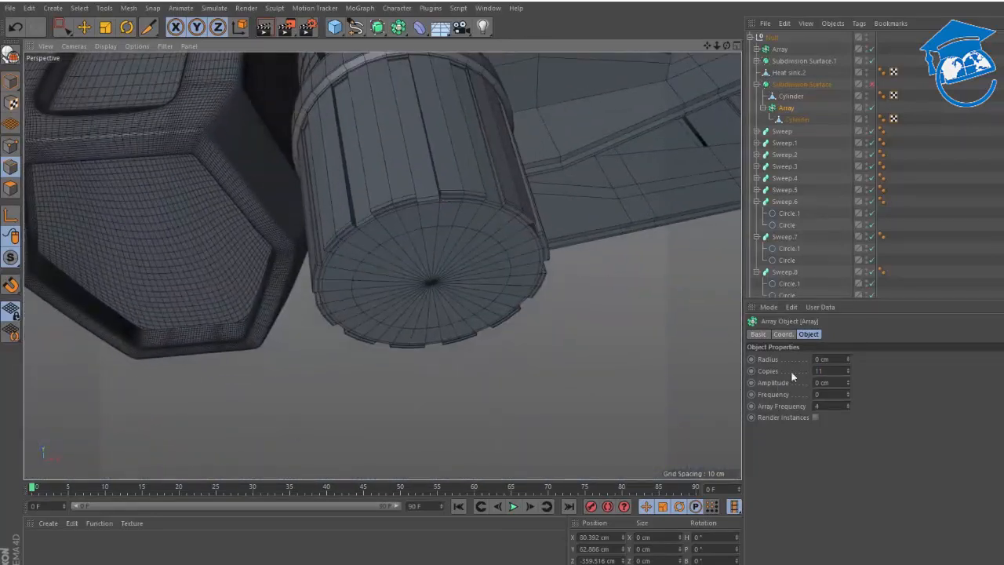
left_click_drag(429, 253, 383, 189, "alt")
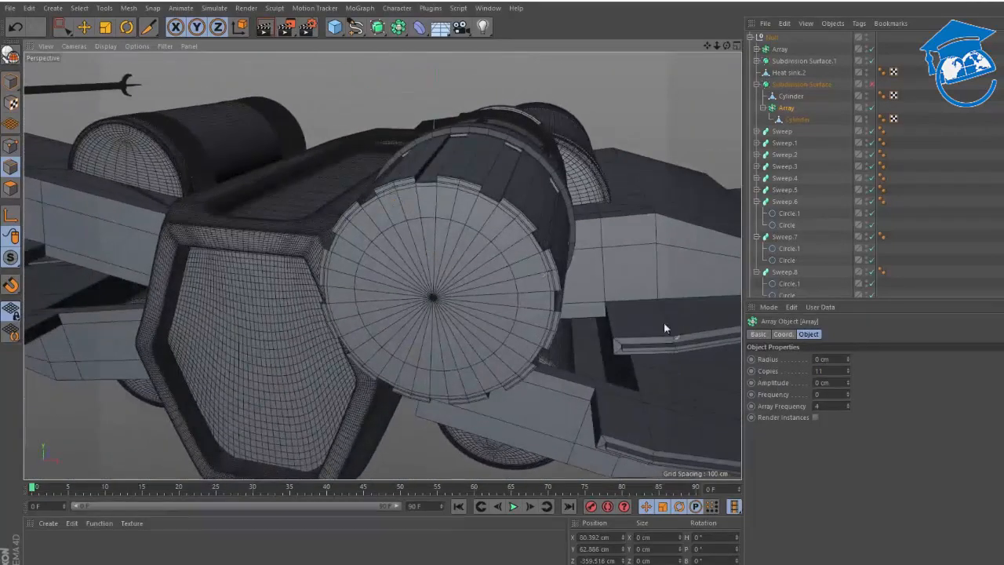
left_click_drag(841, 371, 761, 360)
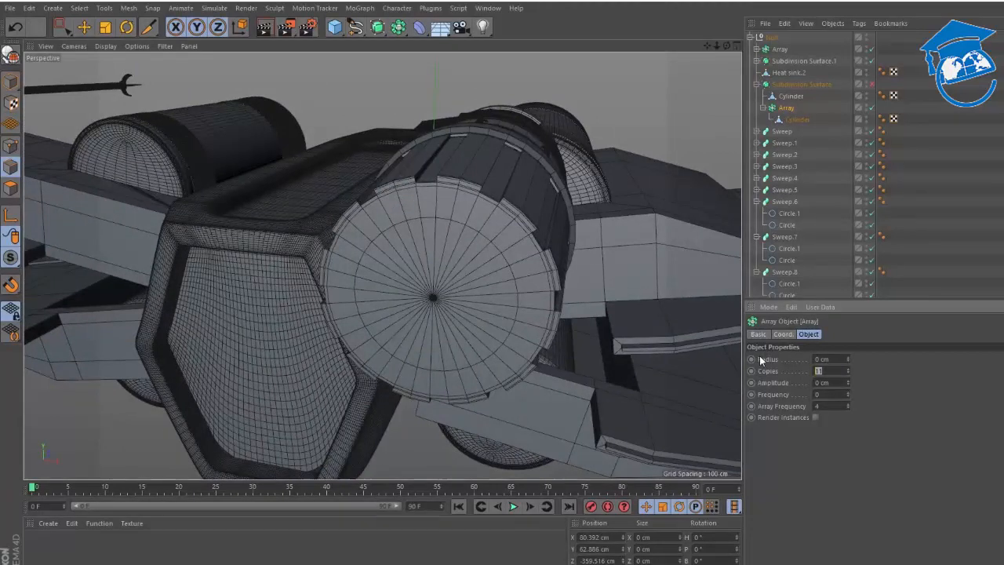
type("1")
key("Return")
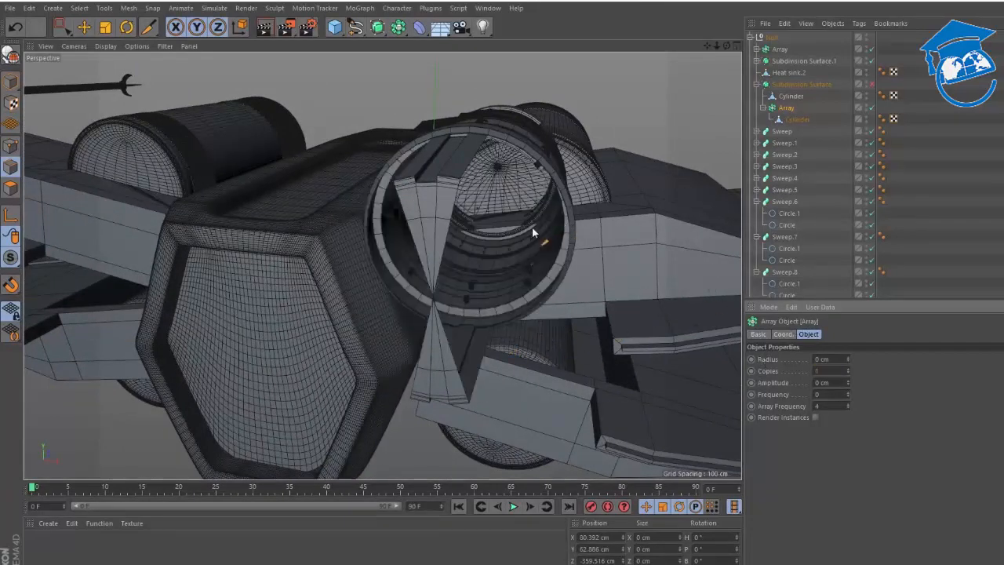
mouse_move(532, 226)
left_mouse_down("alt")
mouse_move(471, 228)
mouse_move(484, 246)
mouse_move(533, 251)
mouse_move(575, 271)
left_mouse_up("alt")
left_click(819, 370)
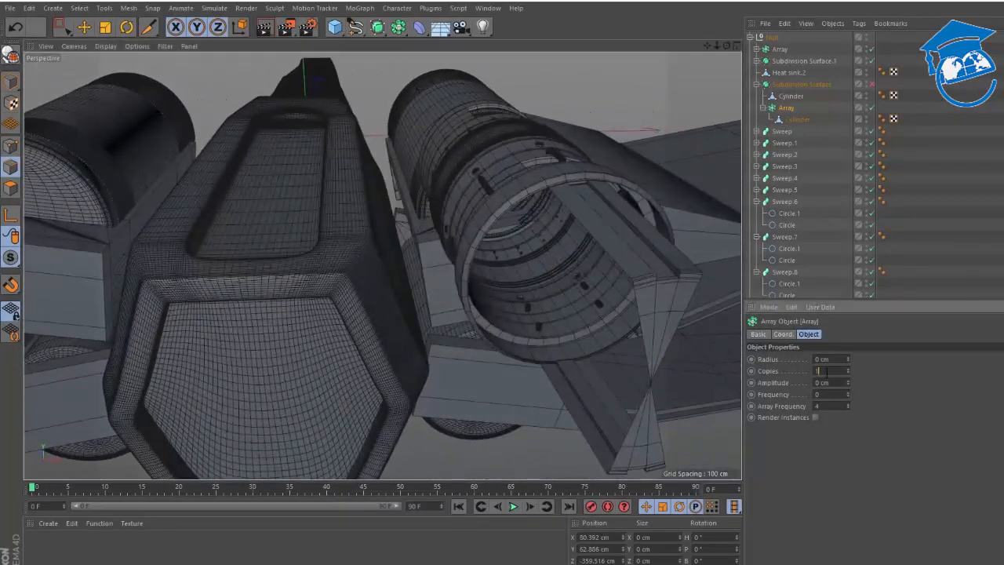
type("11")
key("Return")
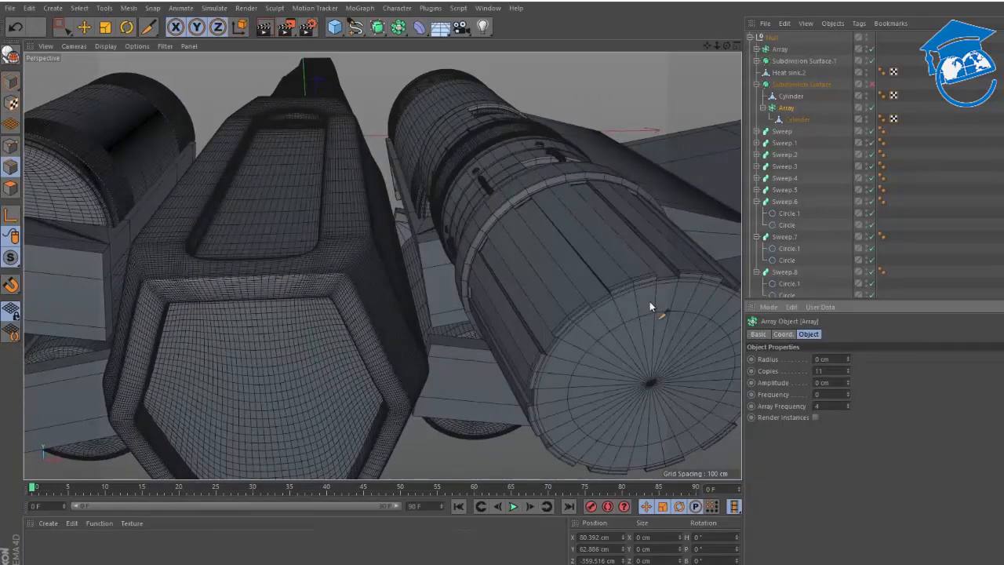
- Make the wedge array editable and merge all its Cylinder pieces into one object with Connect Objects + Delete
left_click_drag(650, 301, 575, 213, "alt")
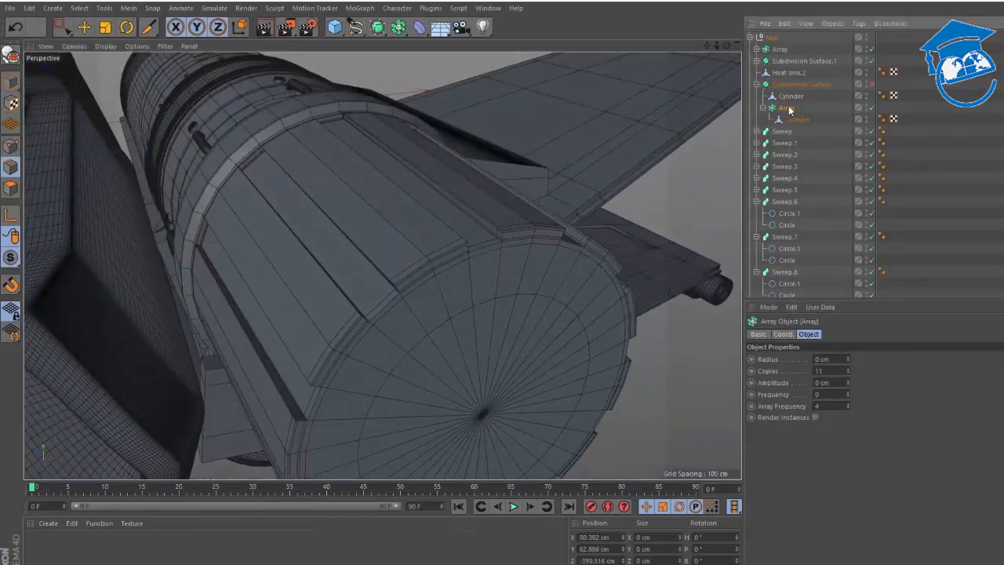
key("c")
left_click(763, 107)
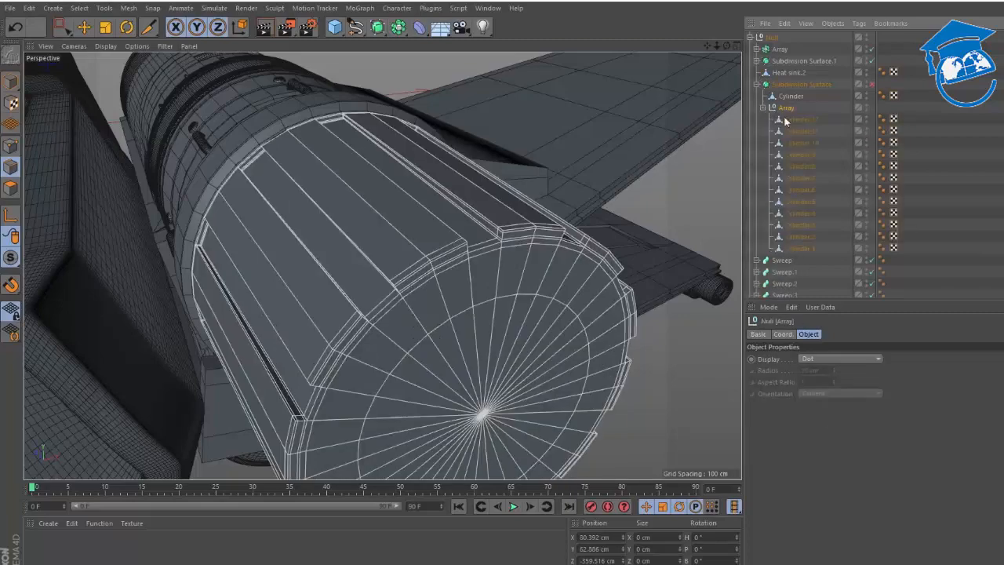
left_click(798, 120)
left_click(809, 249, "shift")
right_click(809, 249)
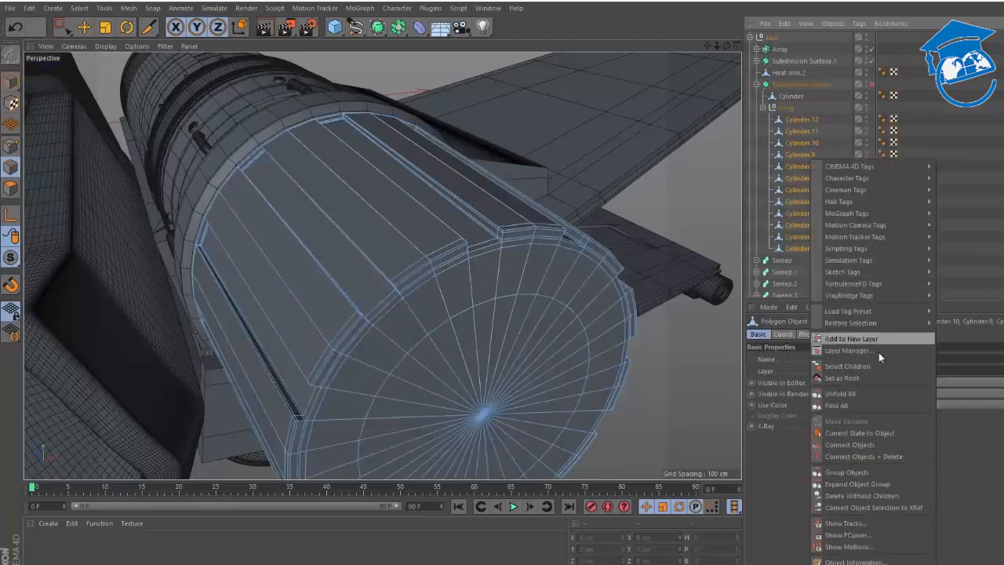
left_click(848, 457)
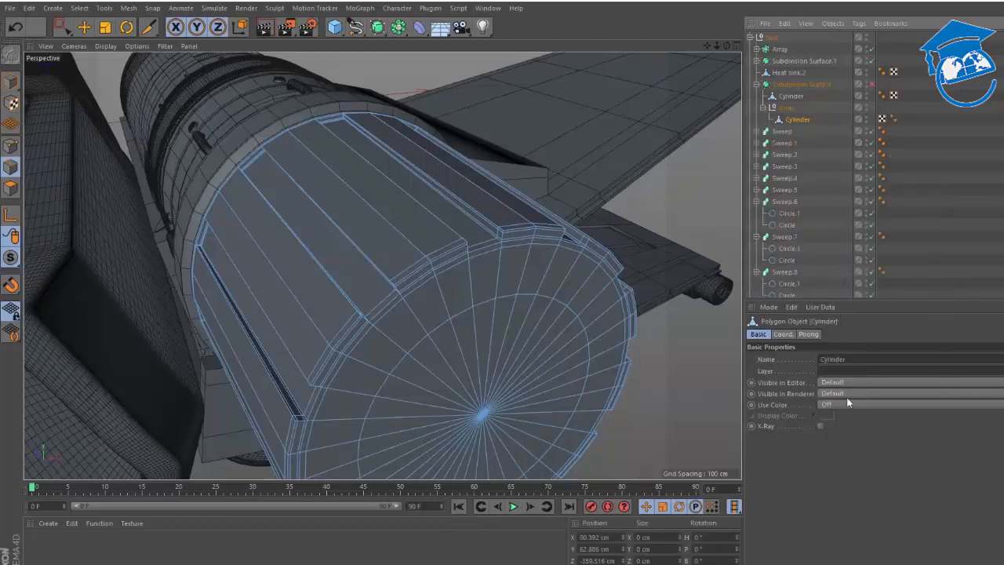
- Move the merged wedge ring directly under the Subdivision Surface and delete the empty Array null
left_click_drag(795, 120, 794, 102)
left_click(783, 121)
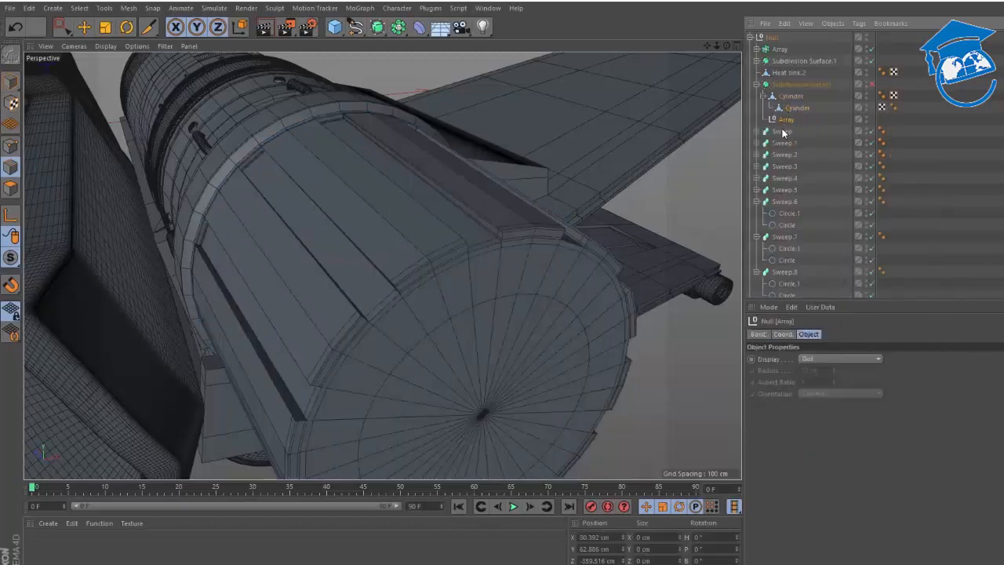
key("Delete")
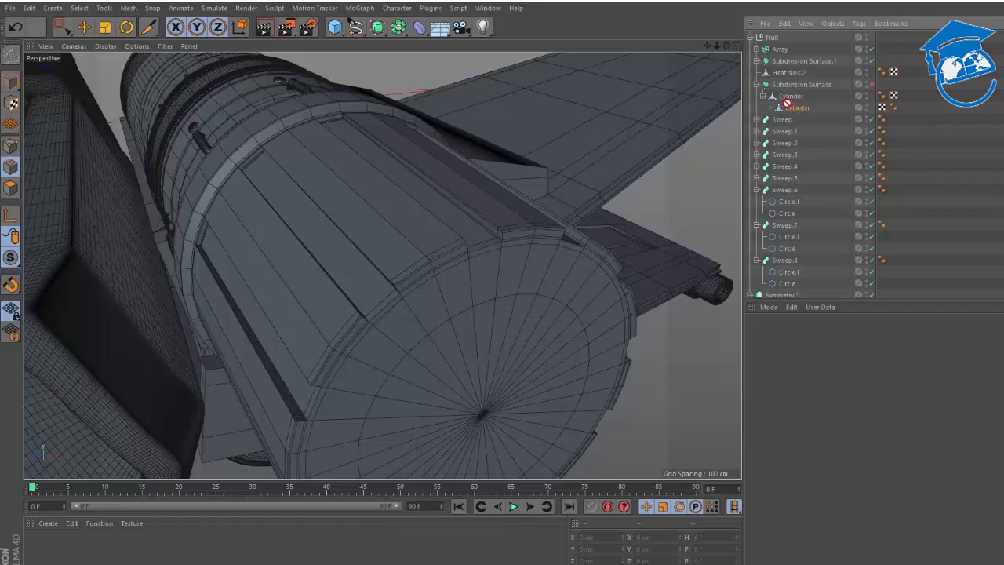
left_click_drag(790, 90, 790, 93)
- Merge the wedge ring and the engine's Cylinder into one object with Connect Objects + Delete
left_click(789, 109, "ctrl")
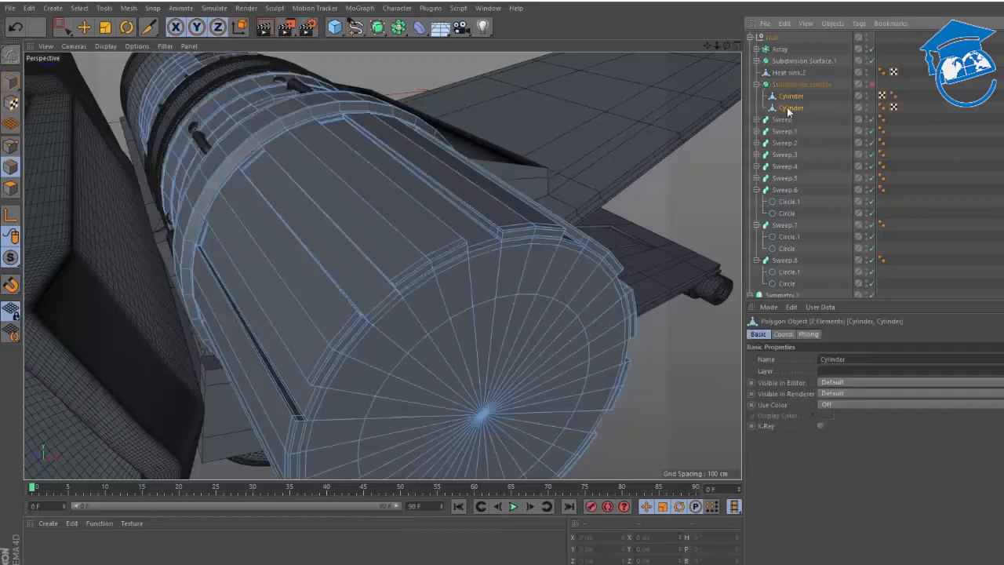
right_click(788, 110)
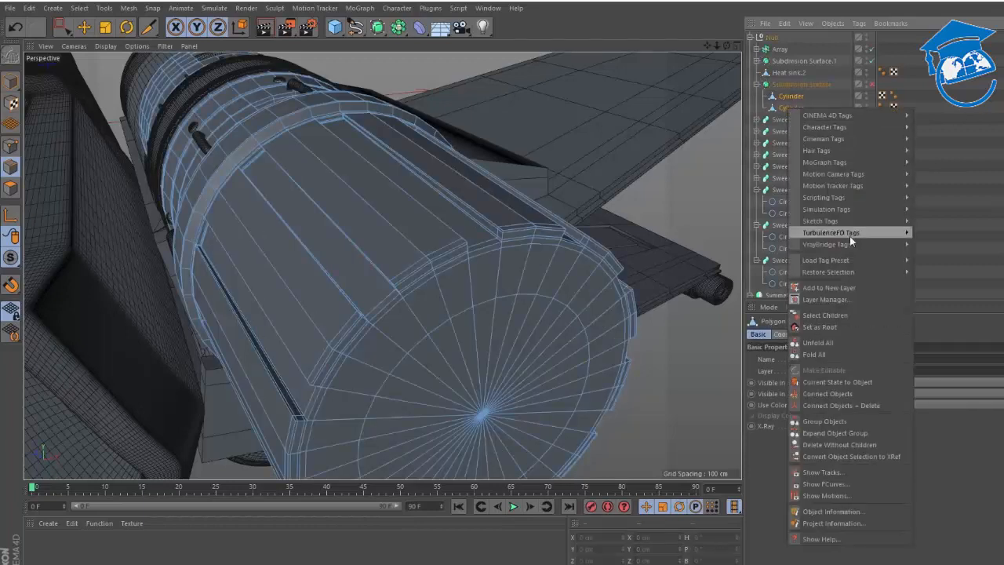
left_click(846, 405)
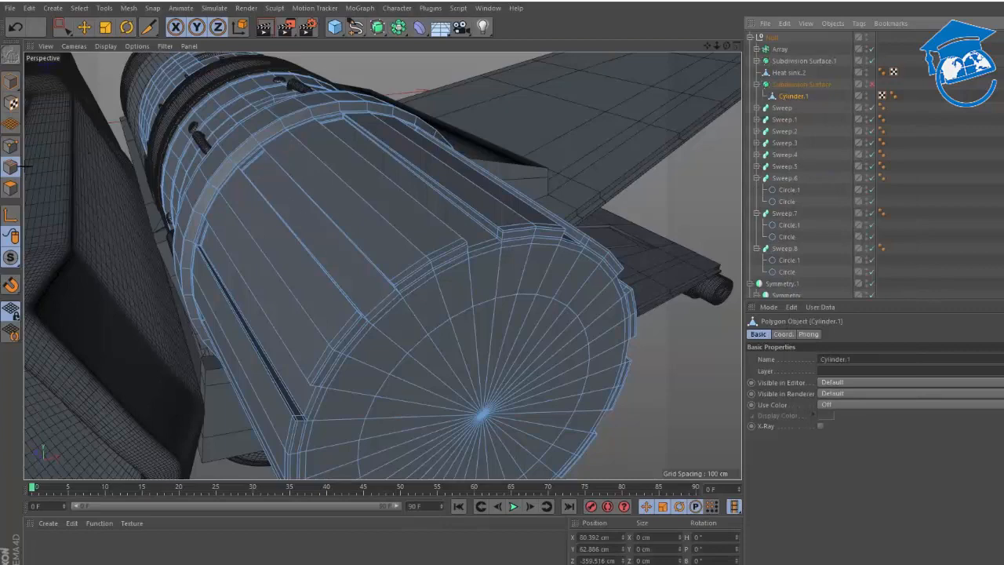
- Enable the Subdivision Surface for the merged engine and render the view to check the grooved nozzle
key("e")
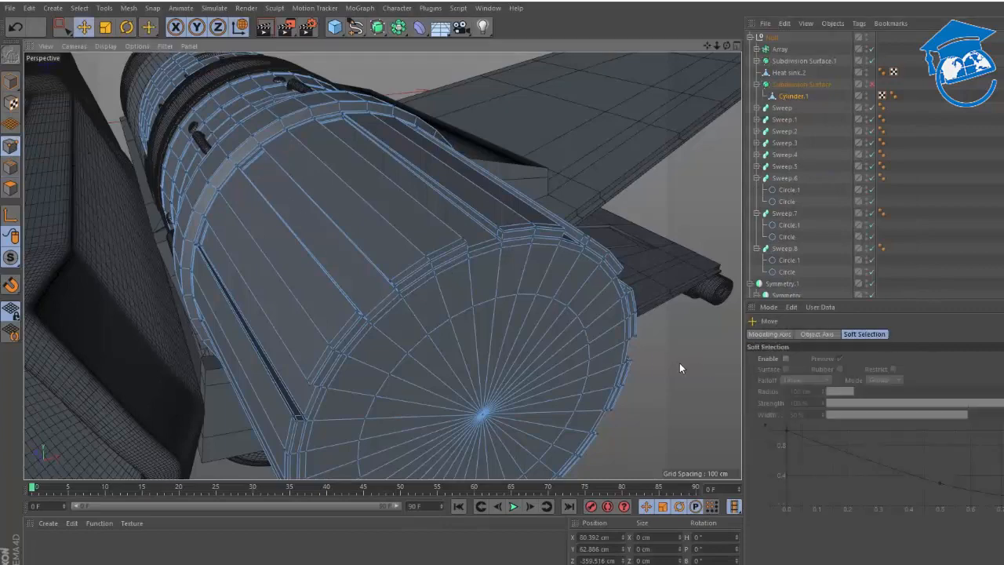
middle_click_drag(424, 190, 476, 258, "alt")
key("q")
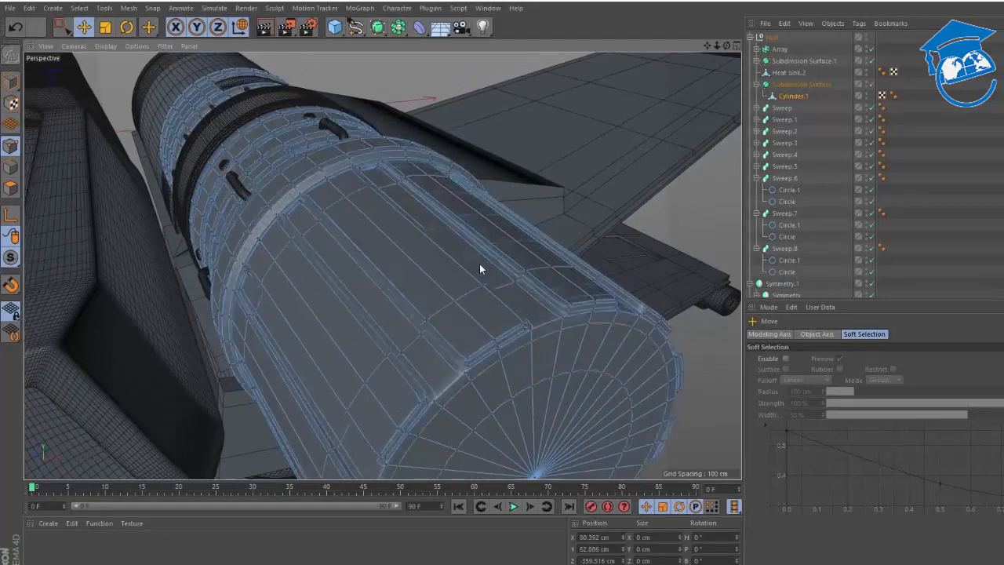
left_click(896, 160)
left_click_drag(491, 268, 384, 303, "alt")
key("ctrl+r")
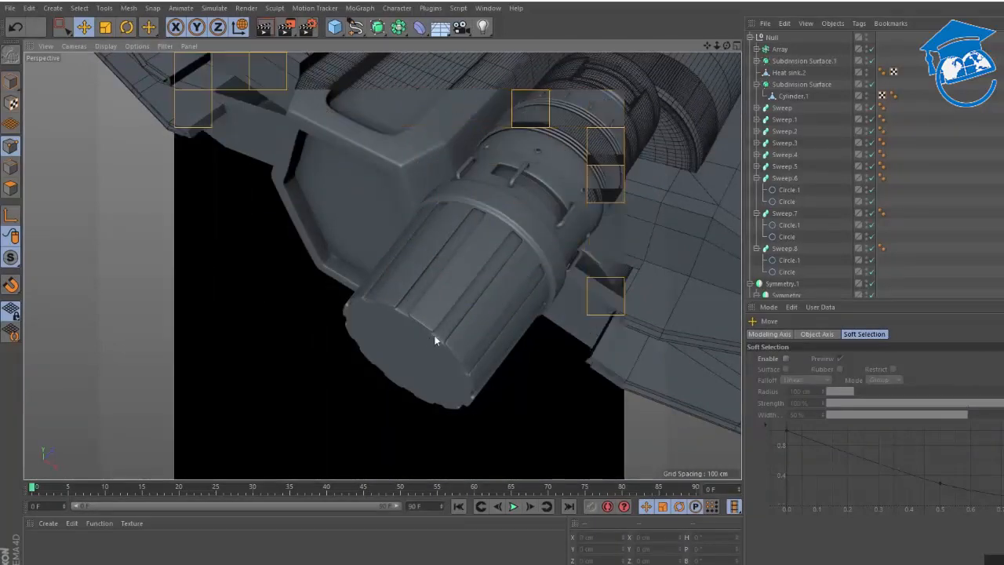
right_click_drag(434, 335, 541, 292, "alt")
- Examine the groove corners and rear rim of the merged engine with subdivision smoothing toggled off and on
left_click(788, 98)
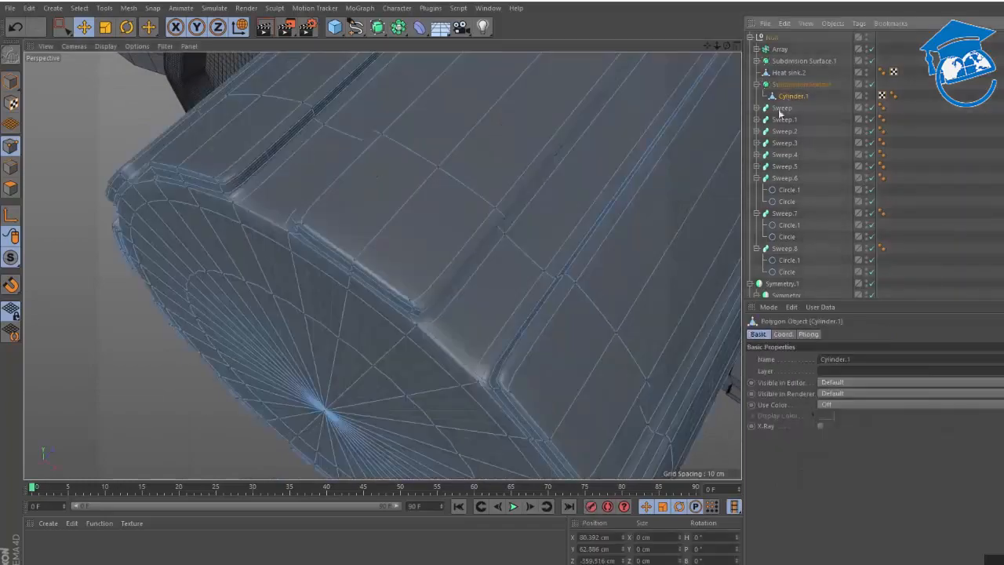
key("q")
left_click_drag(408, 307, 347, 214, "alt")
key("q")
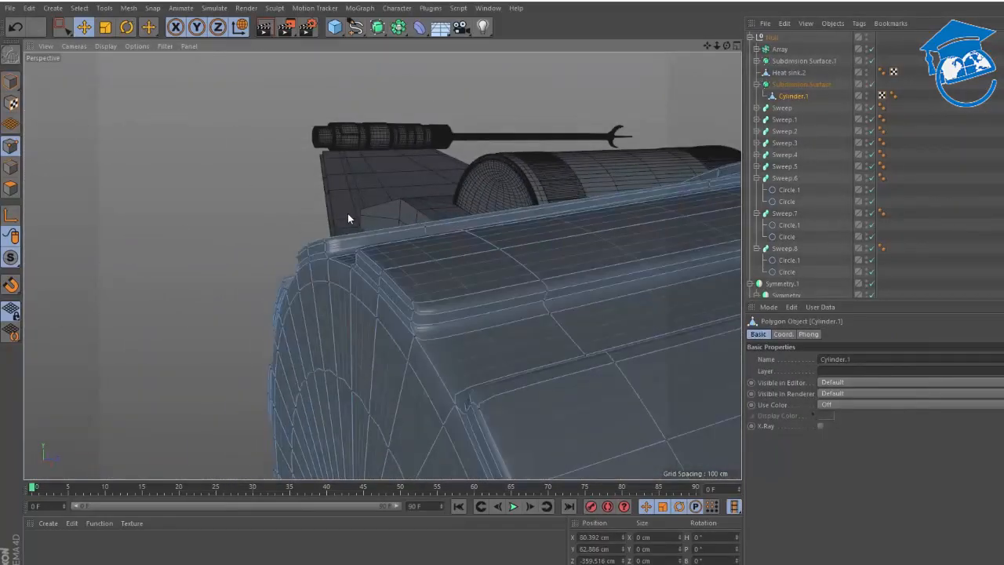
key("q")
left_click_drag(403, 259, 488, 273, "alt")
key("q")
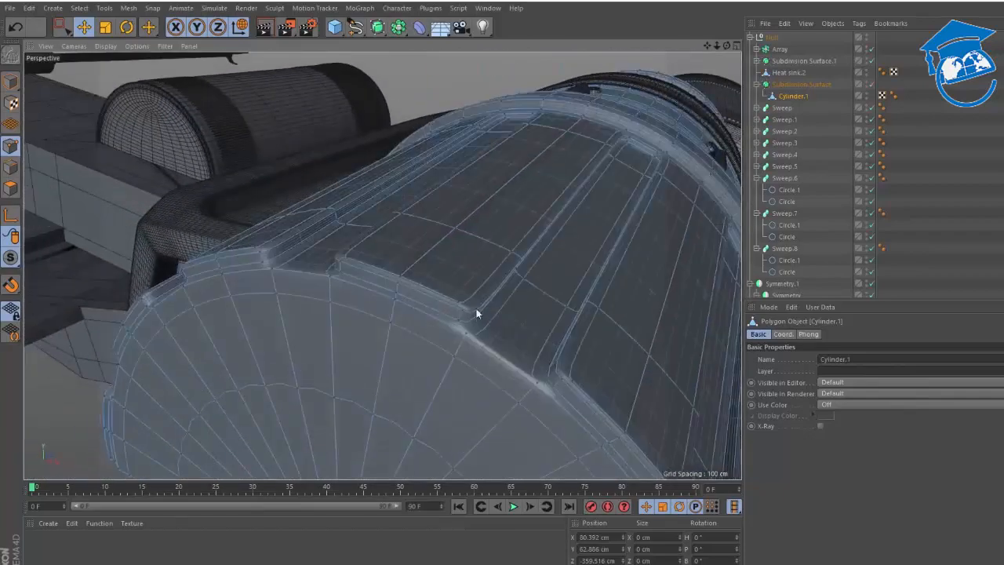
- Disable the engine's Subdivision Surface and compare its rear end with the X-wing reference image
key("q")
left_click_drag(473, 330, 66, 144, "alt")
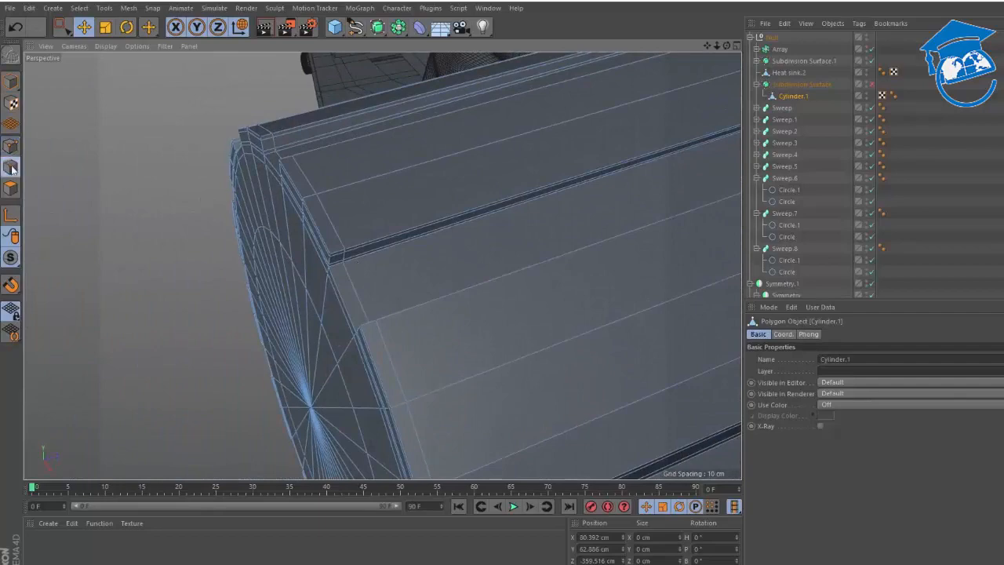
left_click_drag(350, 280, 372, 201, "alt")
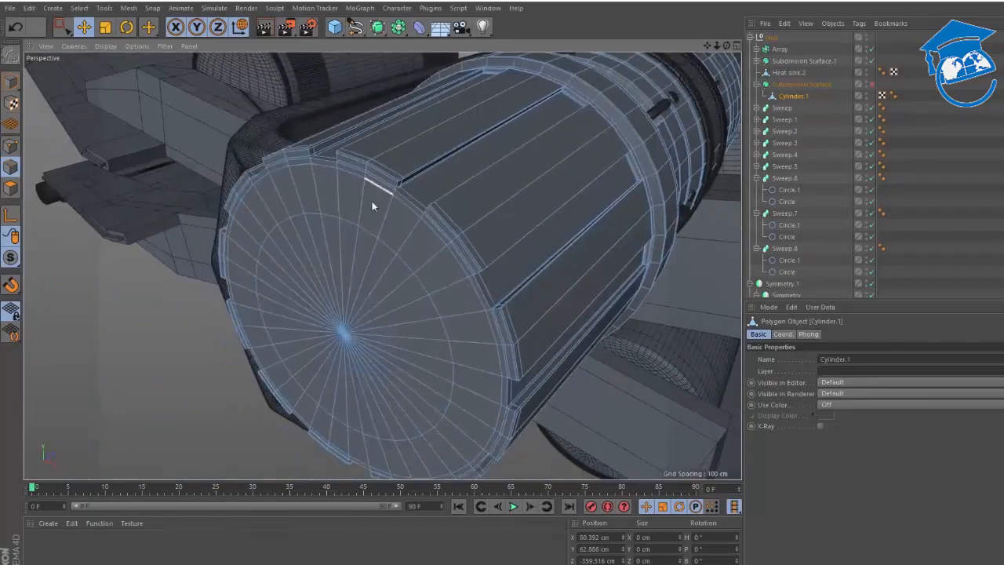
scroll(377, 202, "up", 3)
key("alt+Tab")
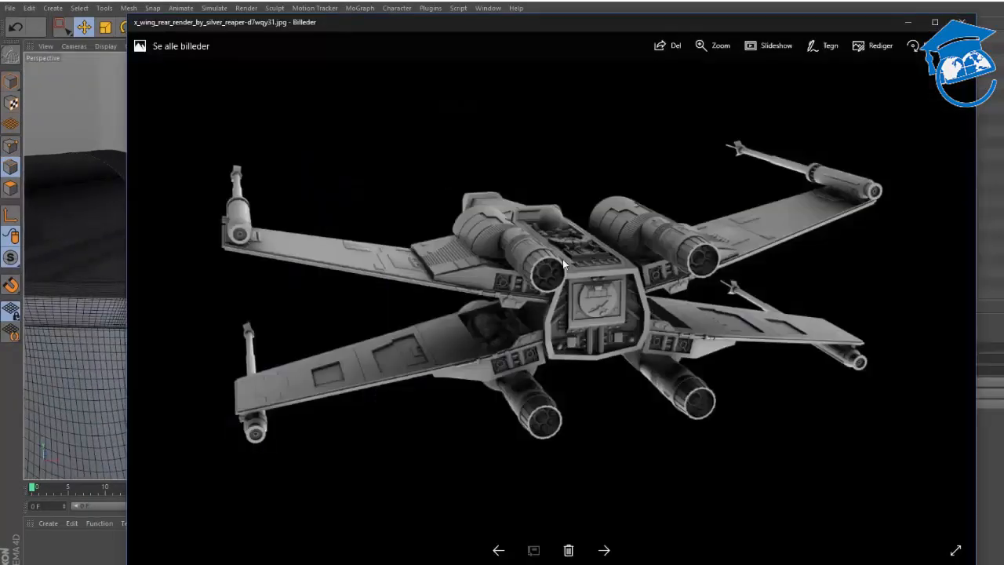
key("alt+Tab")
- Select all the triangular cap faces closing the engine's rear end with Loop Selection in polygon mode
left_click_drag(416, 263, 772, 232)
key("t")
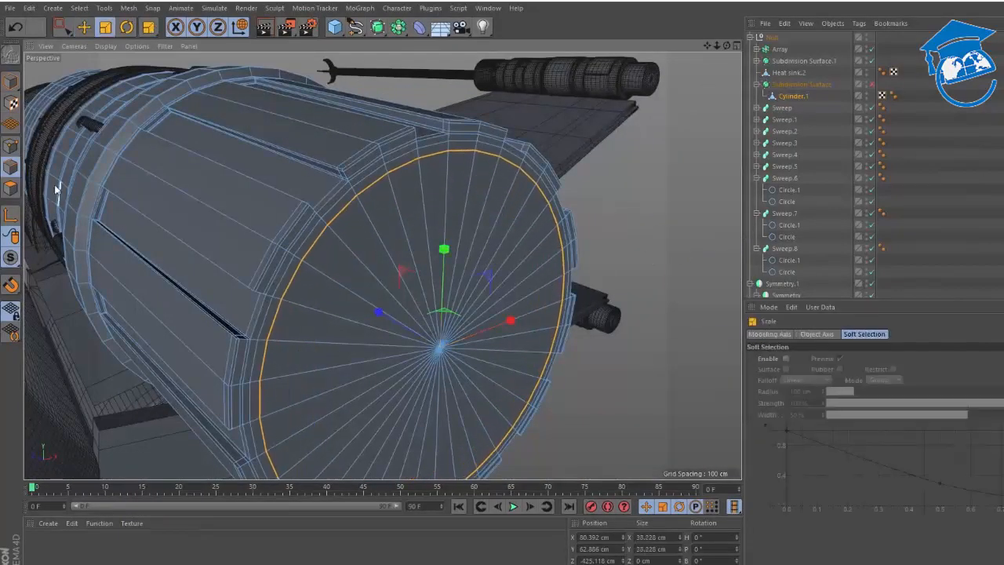
left_click(11, 188)
key("u")
key("l")
left_click(457, 269)
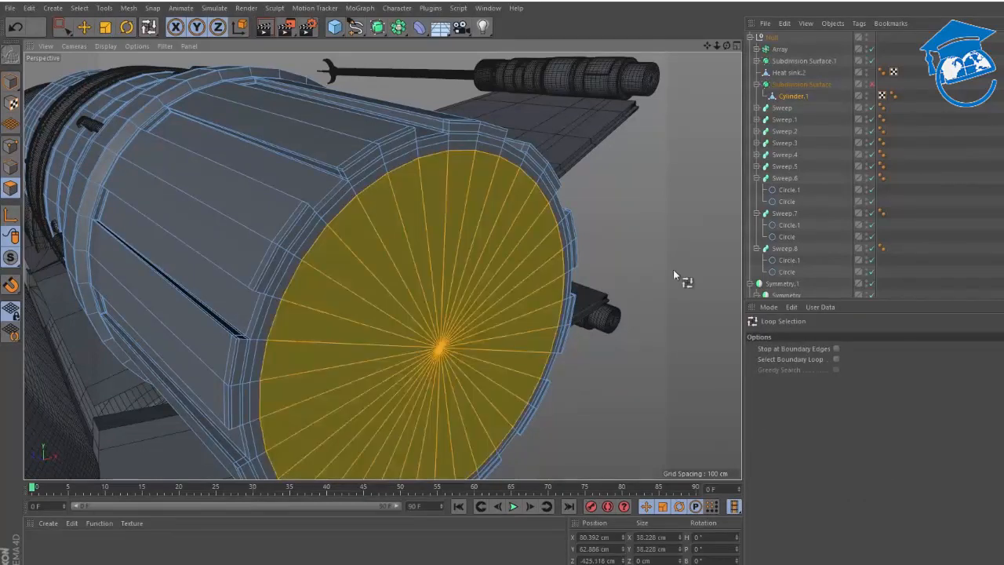
- Move the selected cap faces about 53 cm along Z into the engine to hollow out the nozzle
key("t")
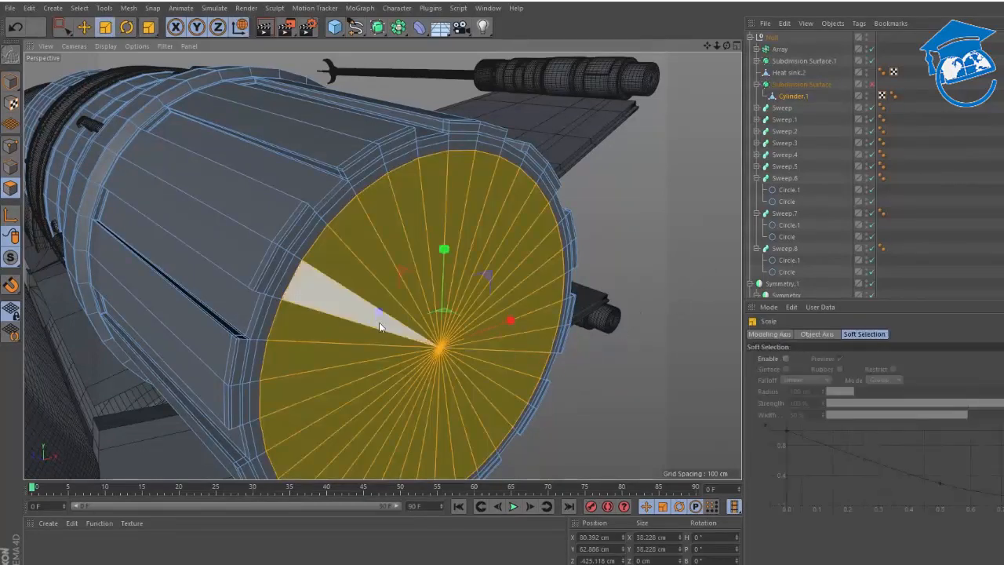
key("e")
left_click_drag(386, 318, 170, 244)
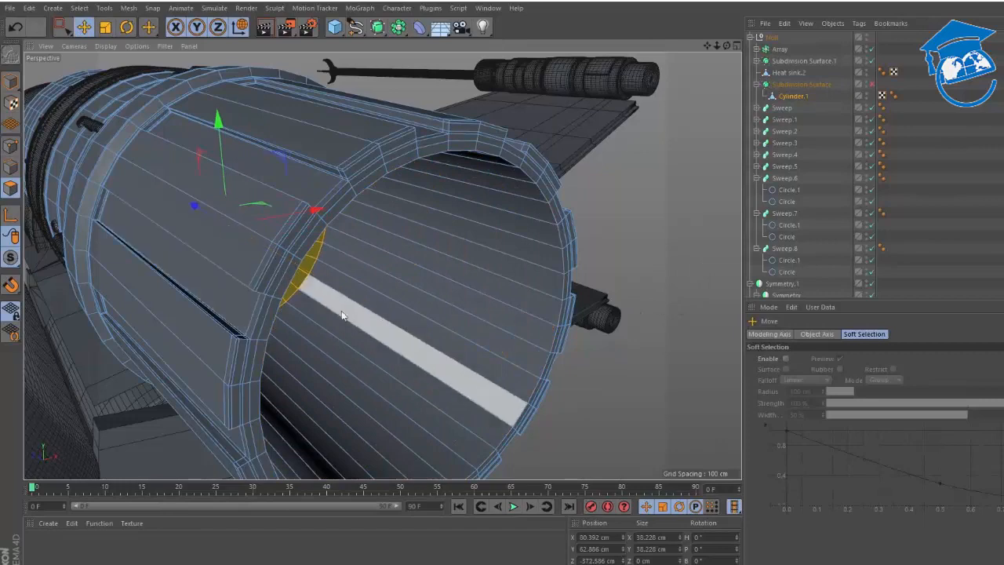
left_click_drag(342, 310, 300, 284, "alt")
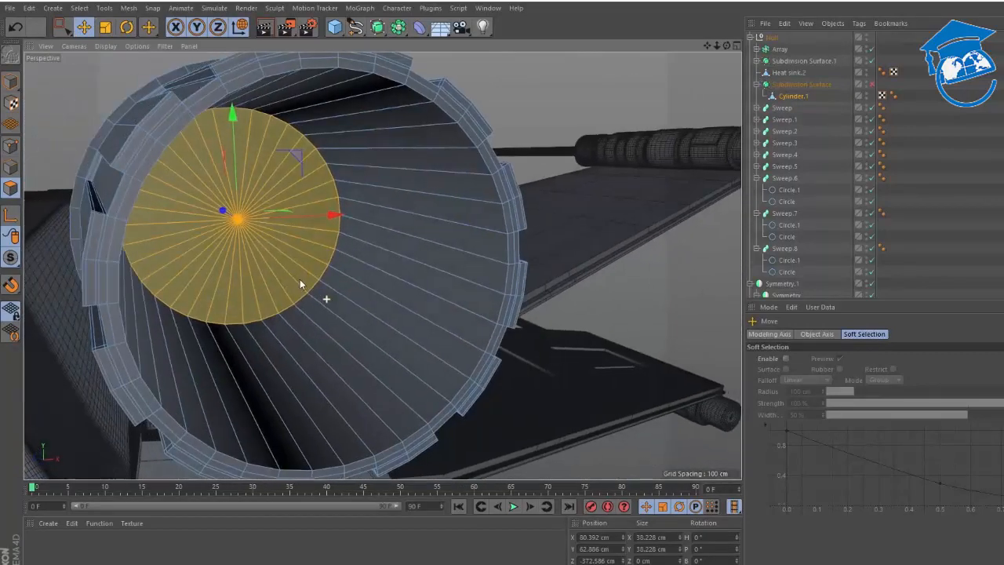
- Split the recessed cap faces into a separate object and remove them from the original engine mesh
right_click(333, 280)
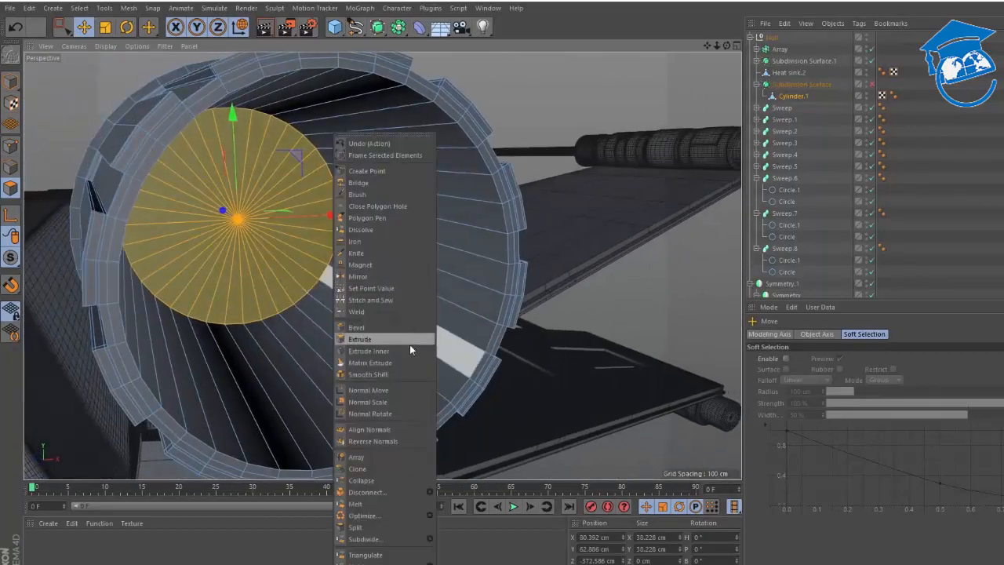
left_click(357, 527)
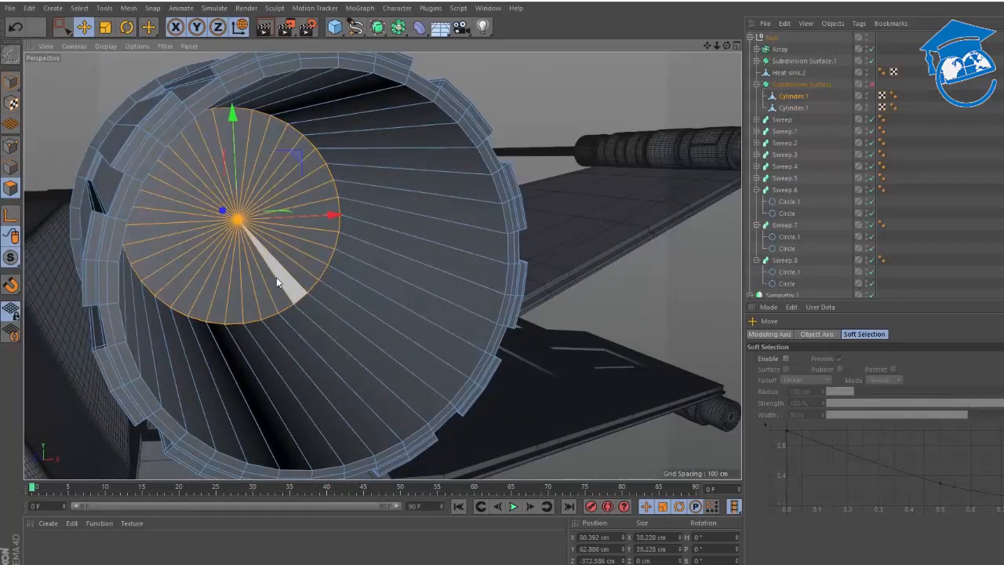
key("ctrl+shift+a")
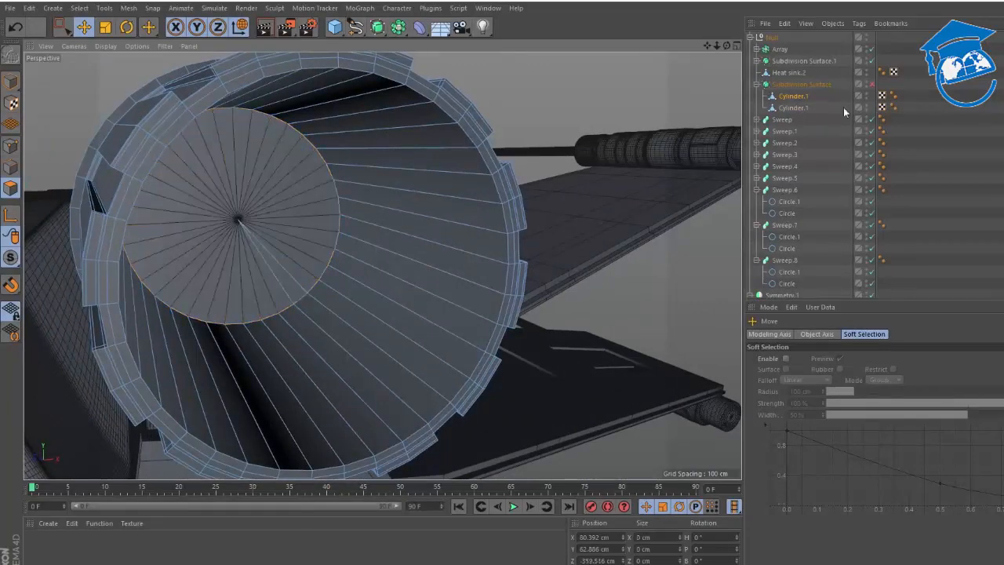
- Move the separated cap disc about 32 cm along Z back toward the nozzle opening in model mode
left_click(794, 108)
left_click_drag(267, 271, 110, 160, "alt")
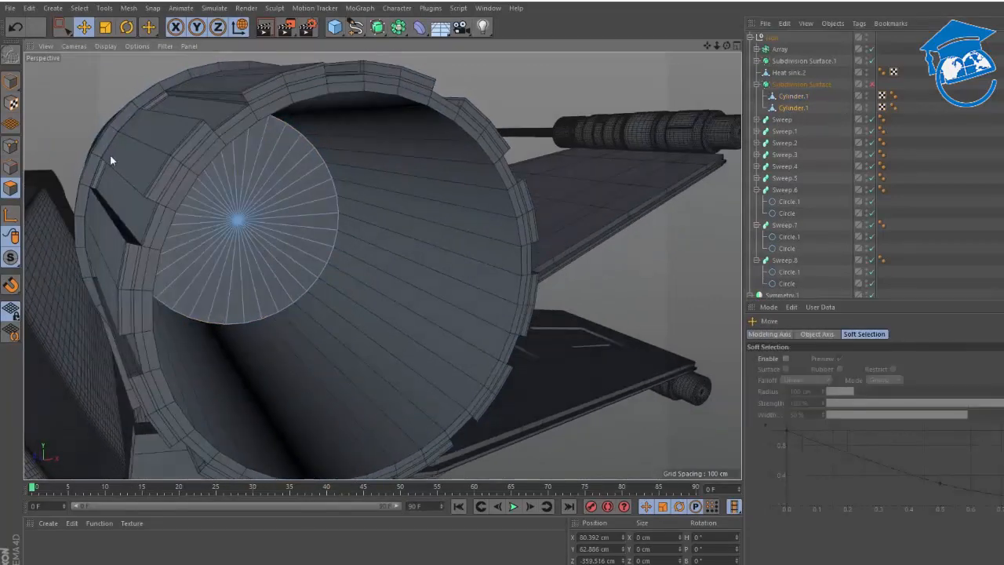
left_click(13, 83)
left_click_drag(202, 198, 263, 249)
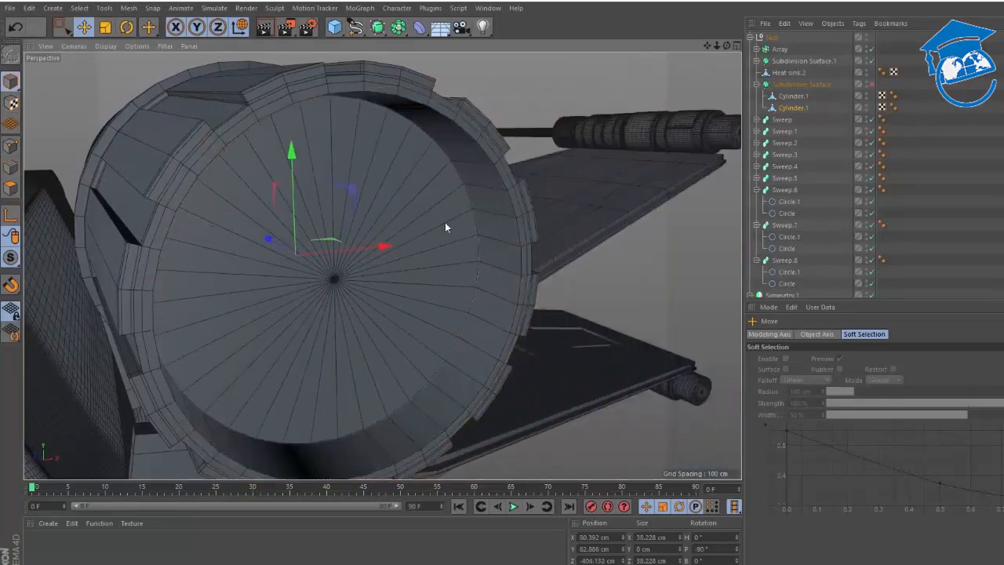
left_click_drag(444, 222, 332, 222, "alt")
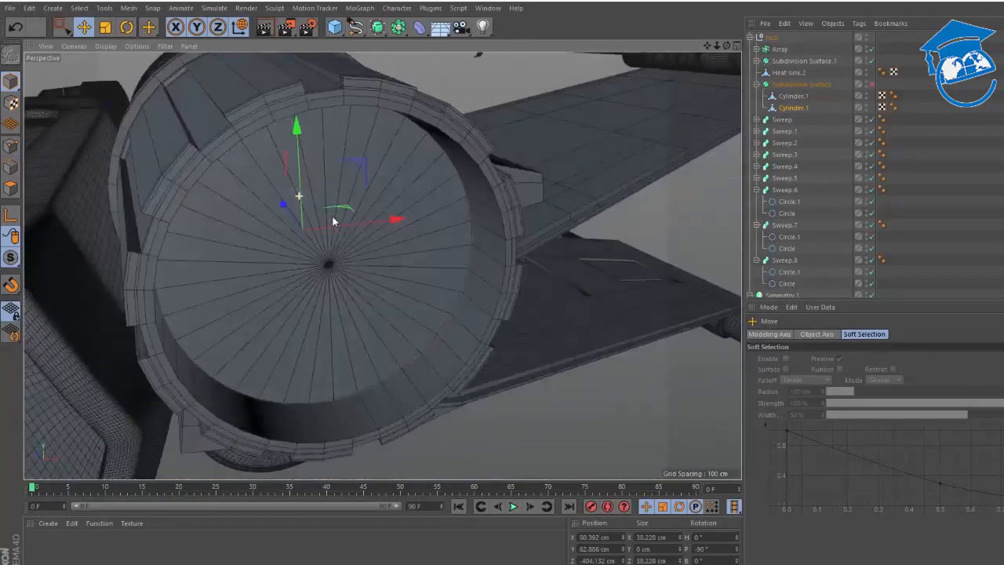
- Cut an edge loop just inside the engine's rear rim with the Loop knife and enable the Subdivision Surface
key("q")
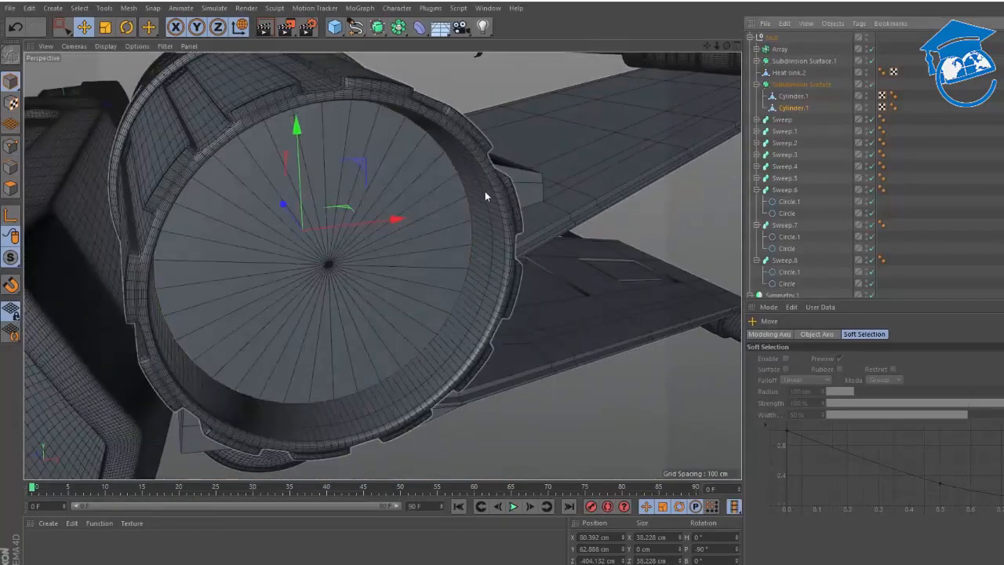
left_click_drag(485, 196, 503, 164, "alt")
key("q")
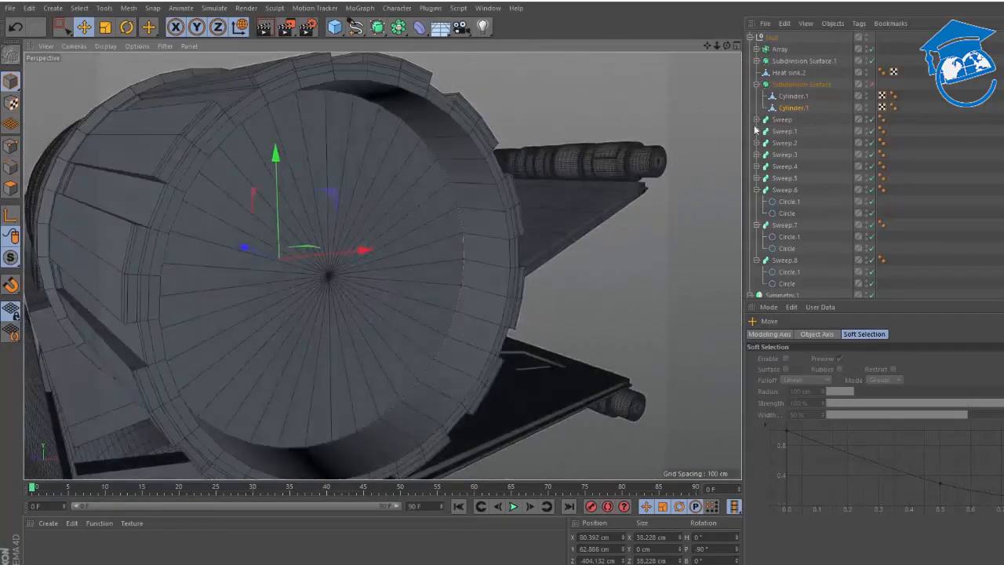
left_click(794, 96)
left_click_drag(433, 160, 482, 141, "alt")
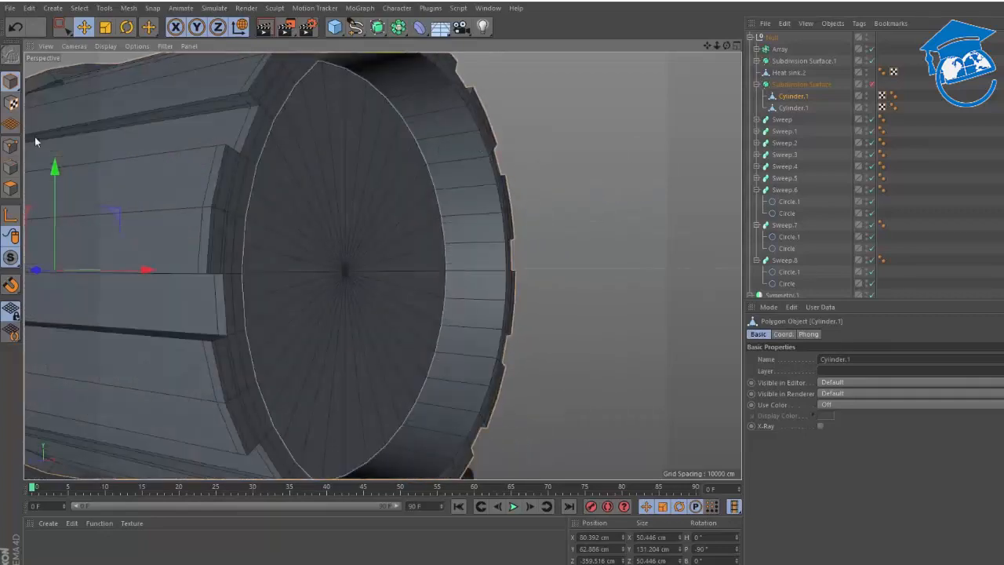
left_click(11, 167)
left_click(530, 187)
key("k")
key("l")
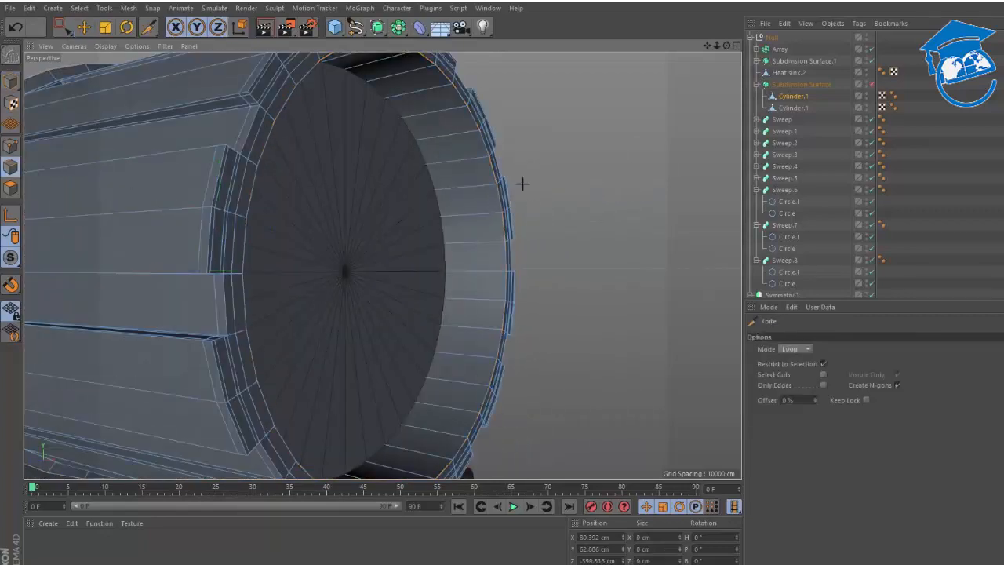
left_click(484, 158)
key("e")
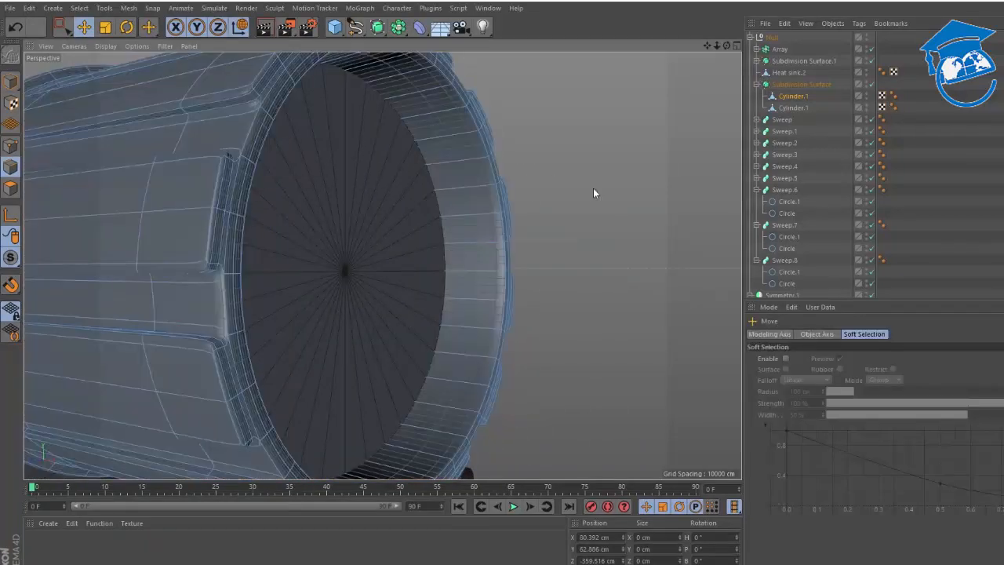
- Make the separate cap disc the active object and clear its rim edge selection
left_click_drag(403, 222, 491, 171, "alt")
left_click(792, 107)
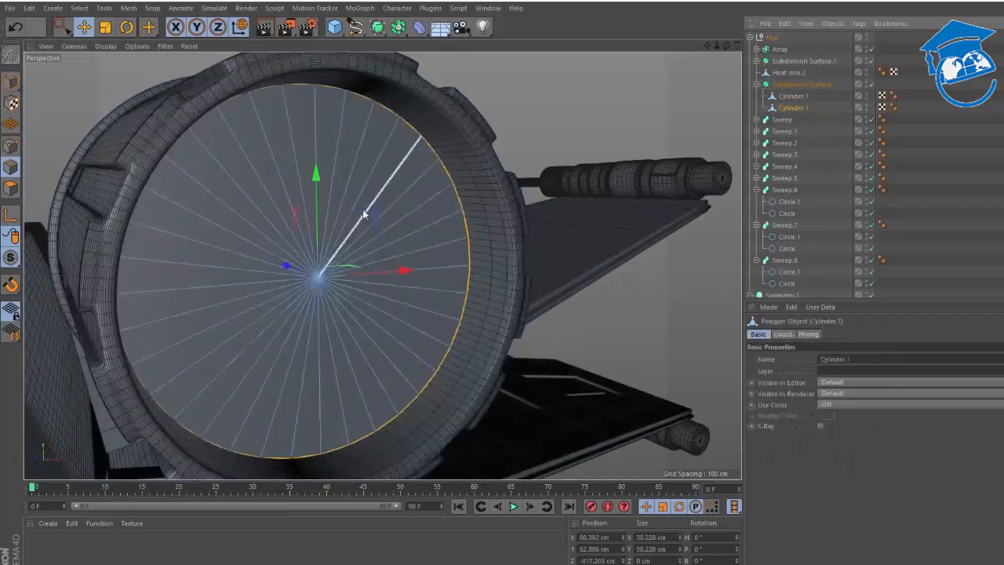
left_click_drag(364, 235, 447, 287, "alt")
key("ctrl+z")
left_click(669, 306)
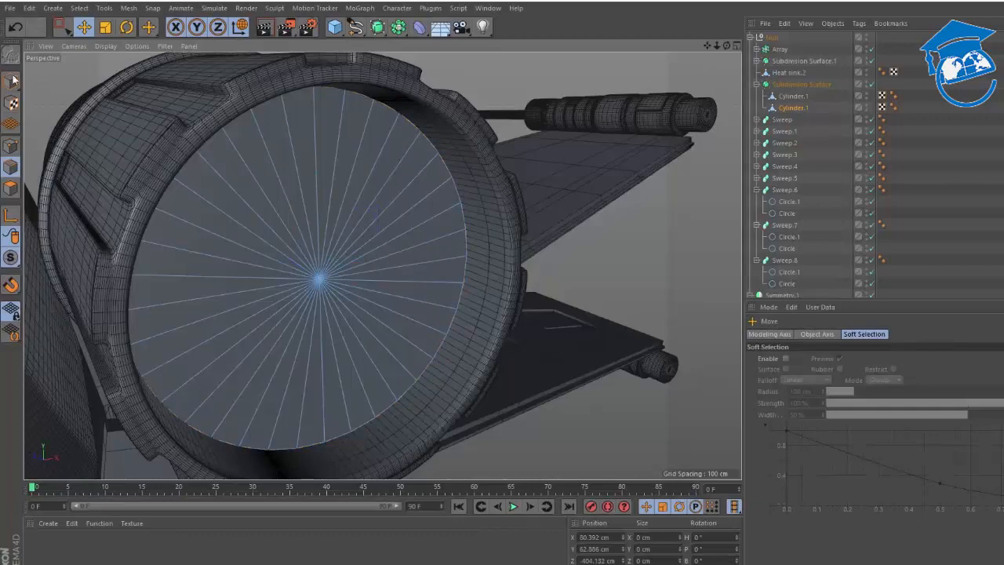
- Cut a concentric edge loop into the cap disc between its center and rim with the Loop knife
key("alt+Tab")
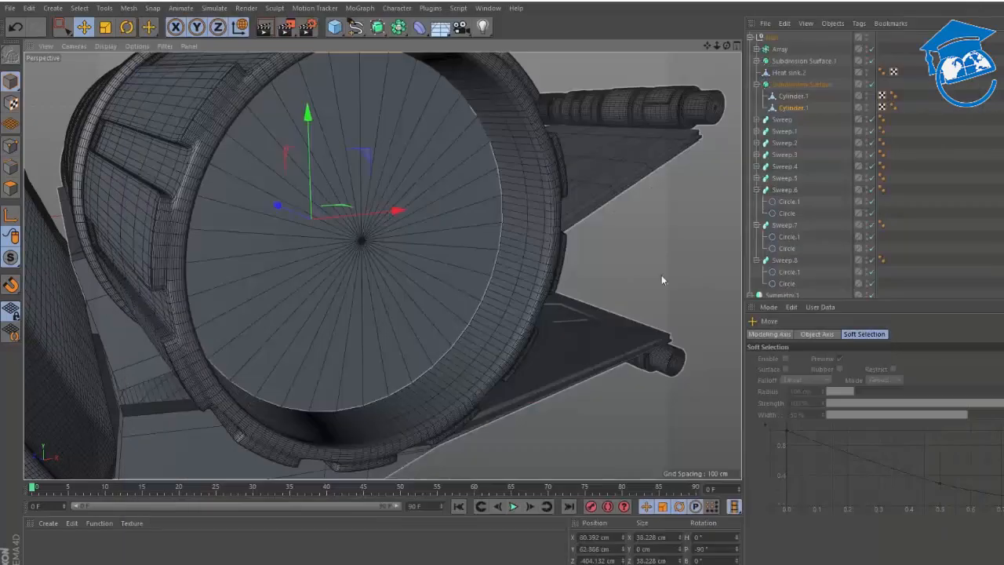
left_click_drag(664, 280, 331, 202, "alt")
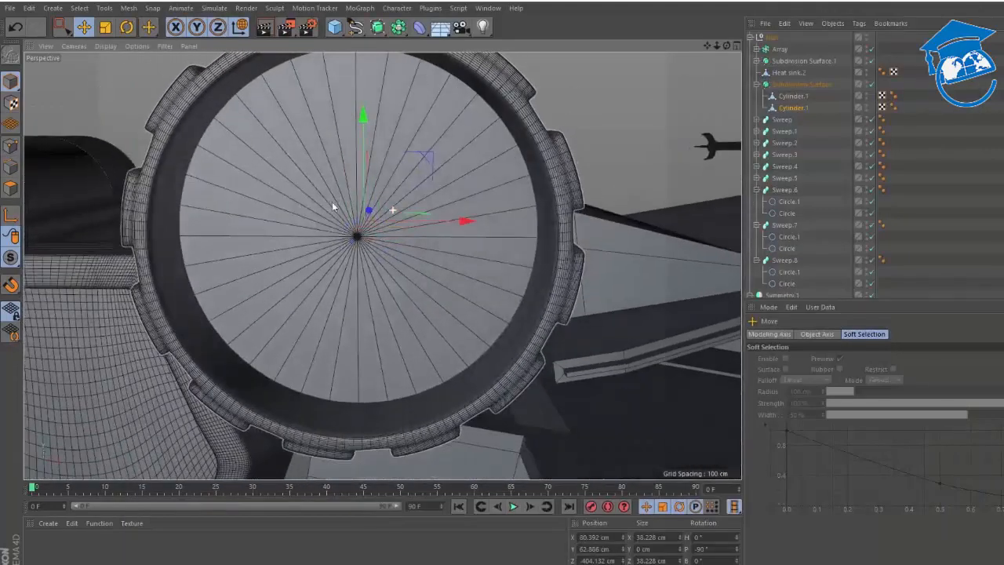
left_click(784, 111)
middle_click_drag(360, 118, 403, 148, "alt")
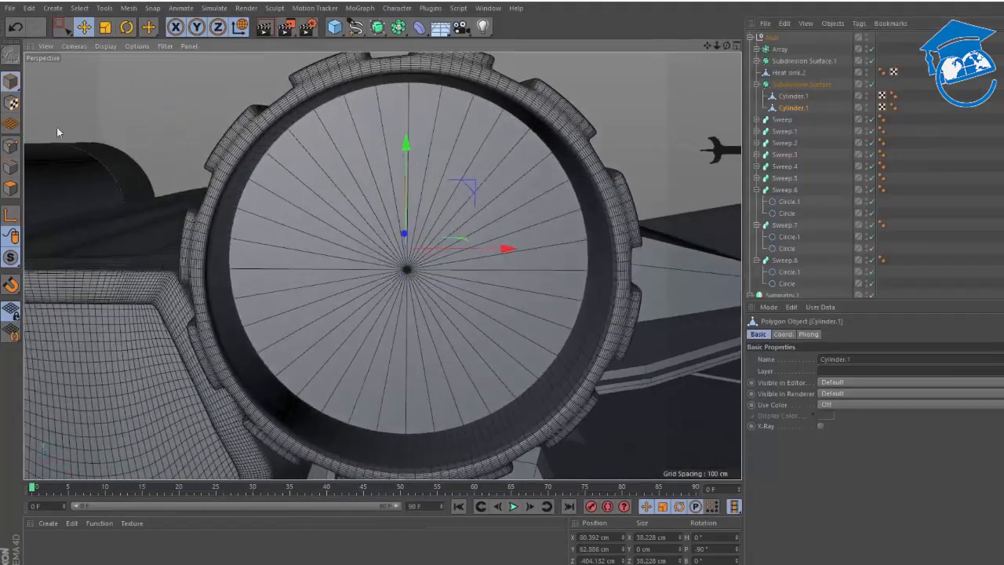
left_click(12, 168)
key("k")
key("l")
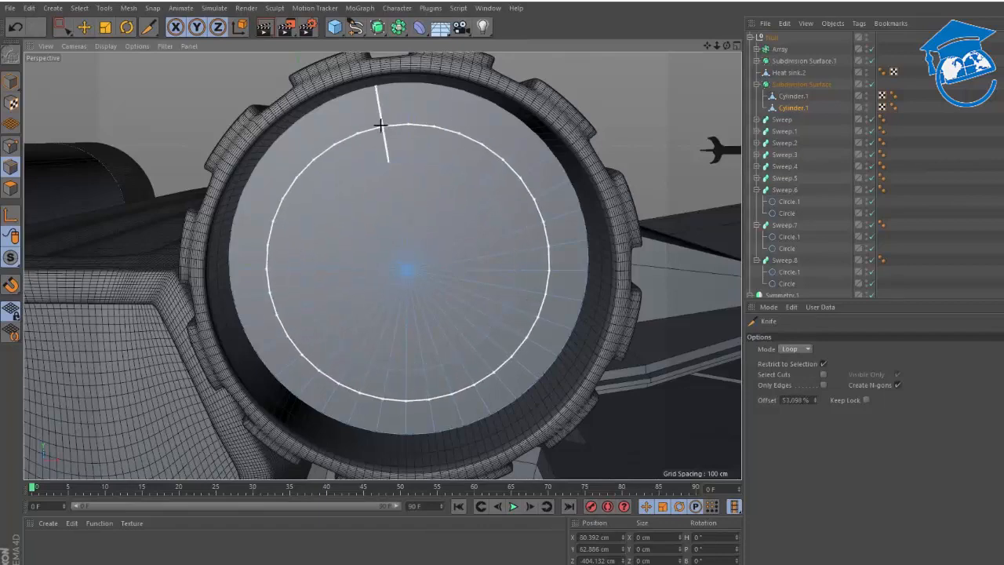
left_click_drag(381, 112, 412, 159, "alt")
- Check the reference image's nozzle interior and select three adjacent faces at the top of the cap disc's outer ring
key("alt+Tab")
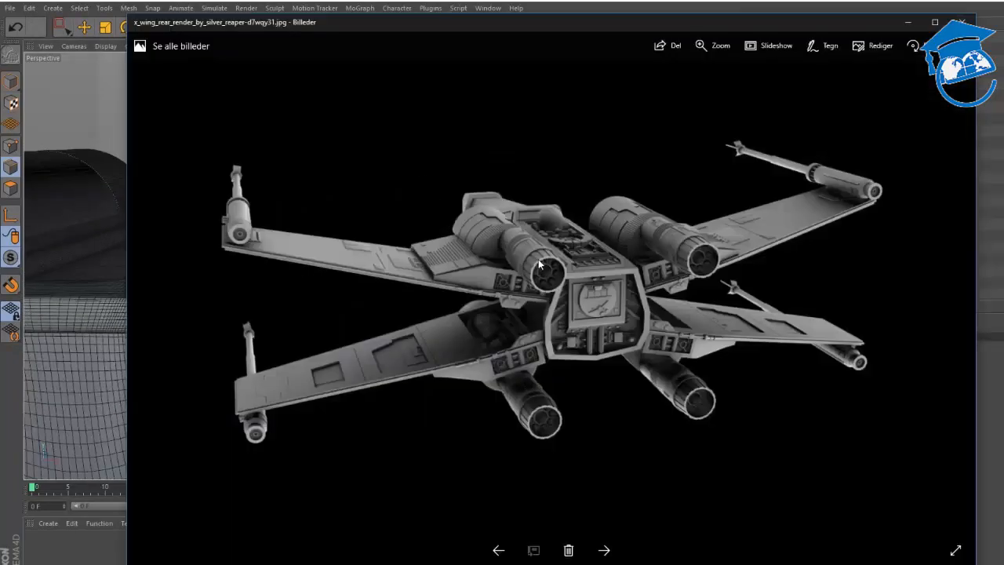
key("alt+Tab")
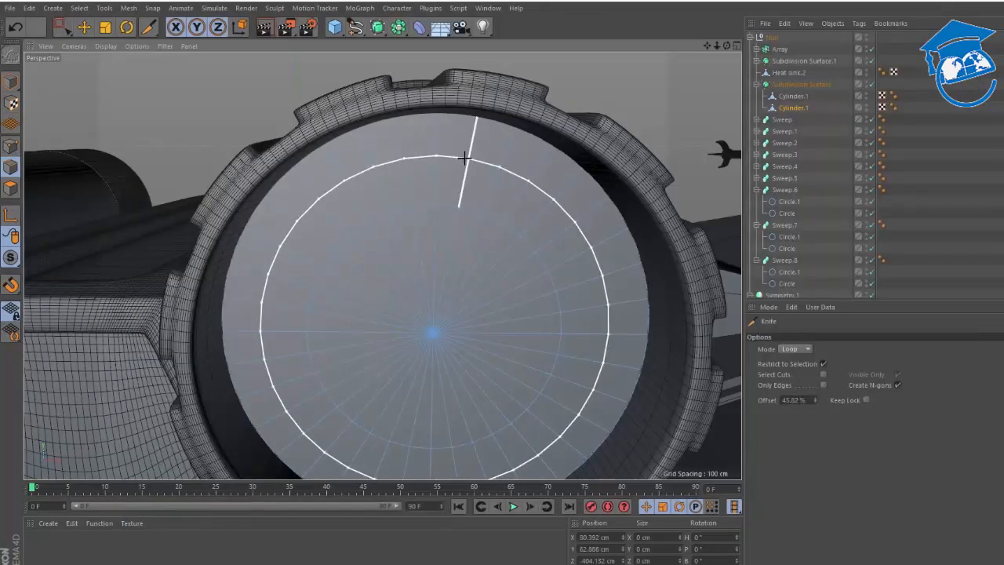
key("e")
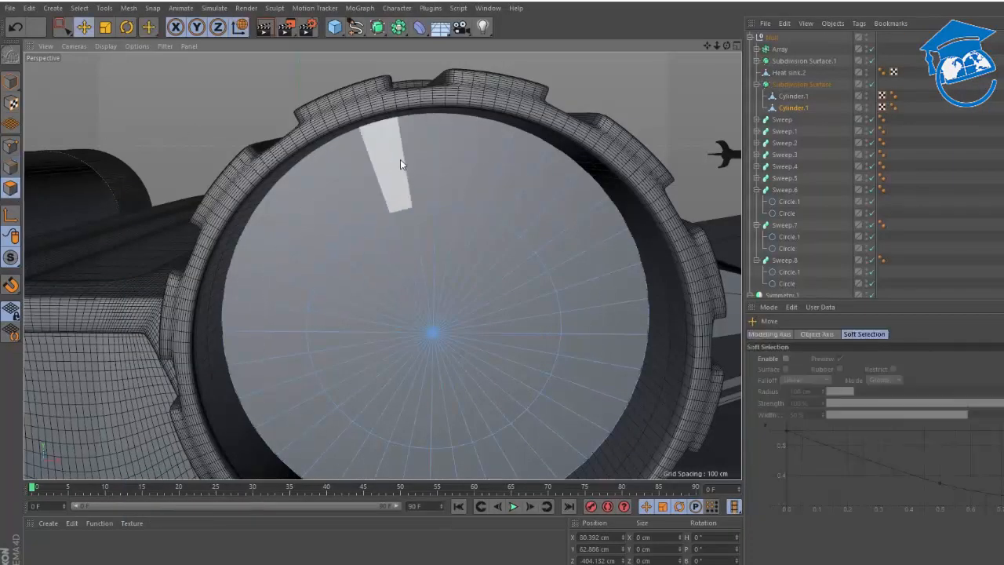
left_click(402, 163)
left_click(459, 139, "shift")
left_click(488, 143, "shift")
scroll(455, 197, "down", 2)
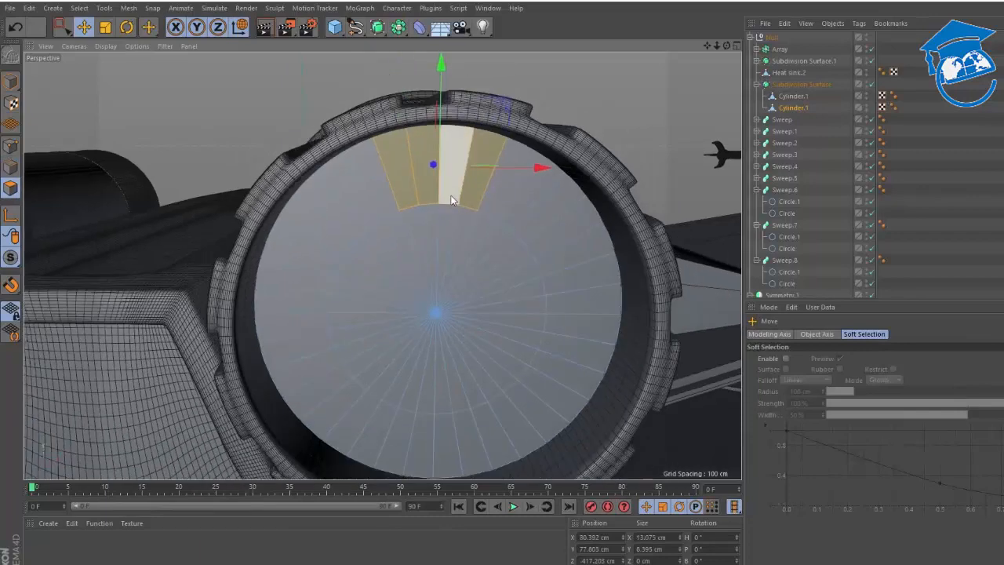
mouse_move(453, 195)
middle_mouse_down("alt")
mouse_move(434, 161)
mouse_move(441, 191)
middle_mouse_up("alt")
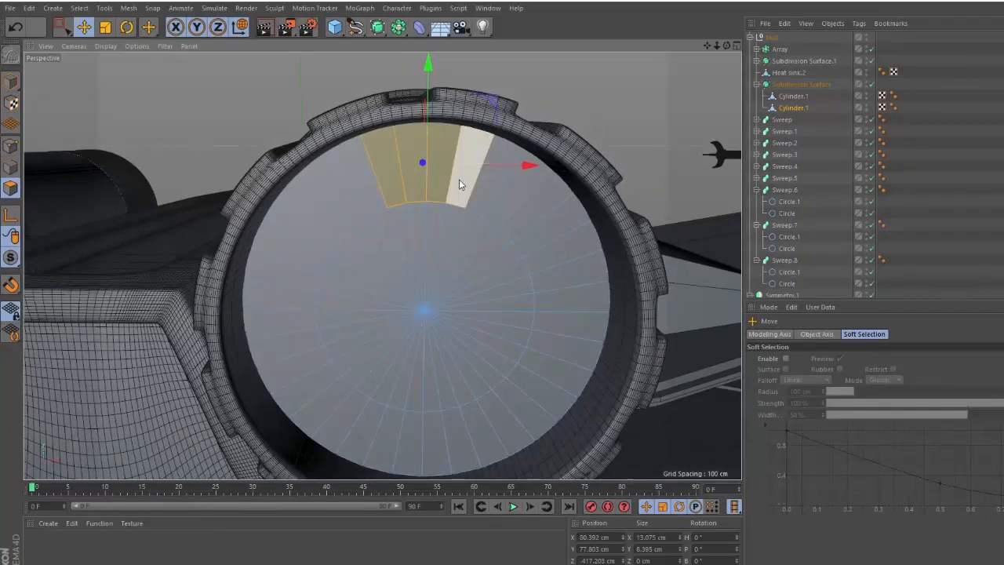
left_click(458, 178, "ctrl")
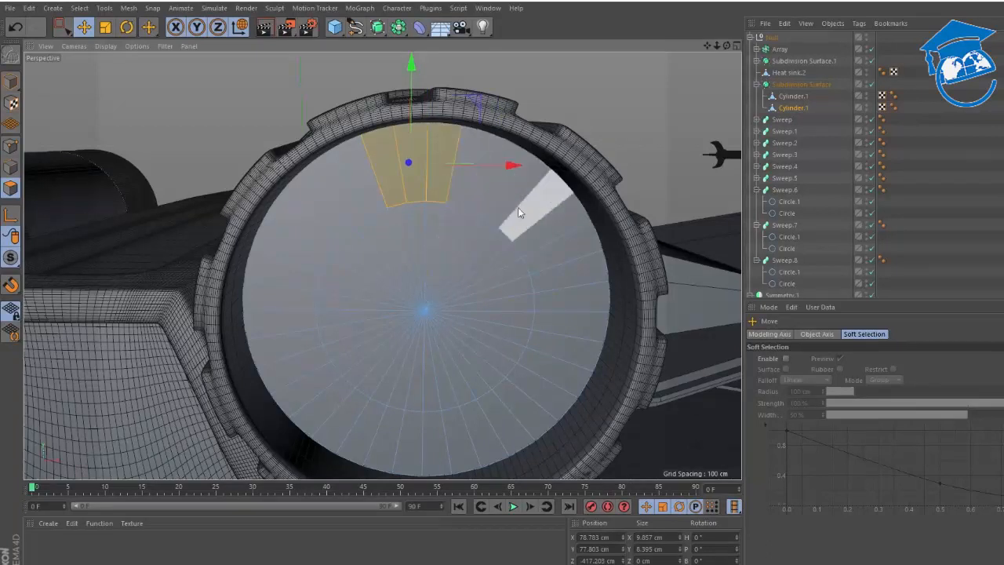
- Create a Disc primitive and rearrange the hierarchy so it sits beside the cap disc within the Subdivision Surface
left_click(335, 27)
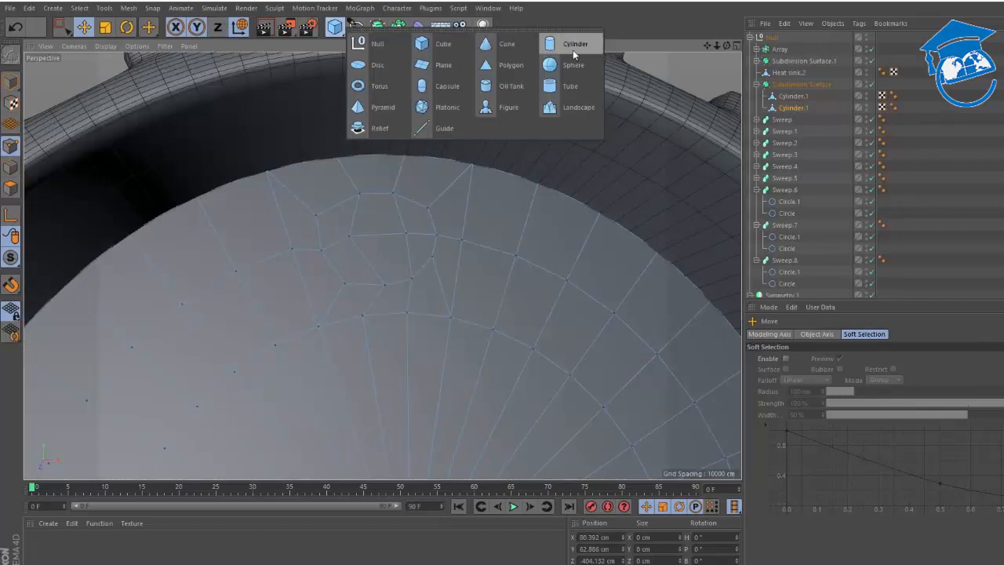
left_click(380, 66)
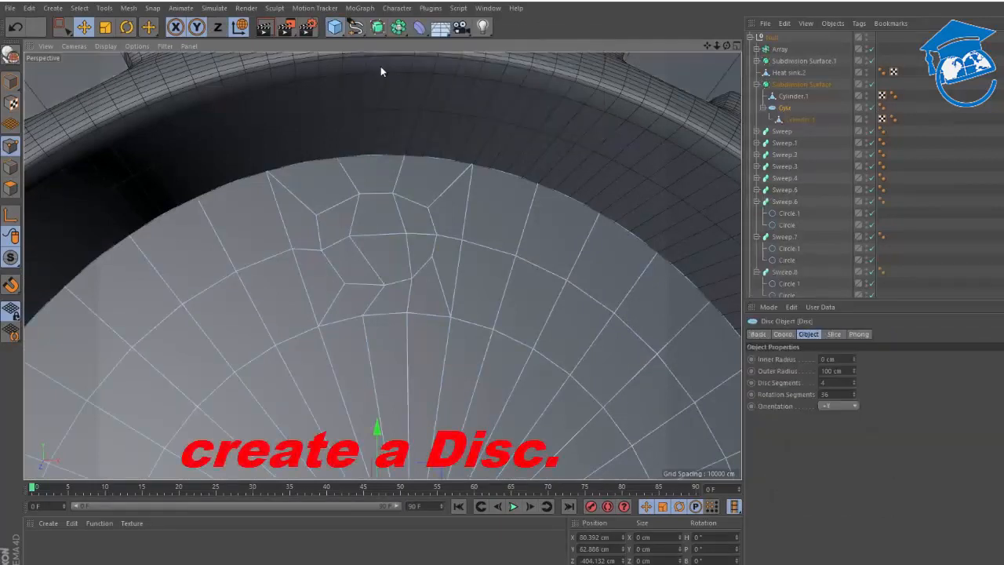
left_click(800, 120)
left_click(784, 334)
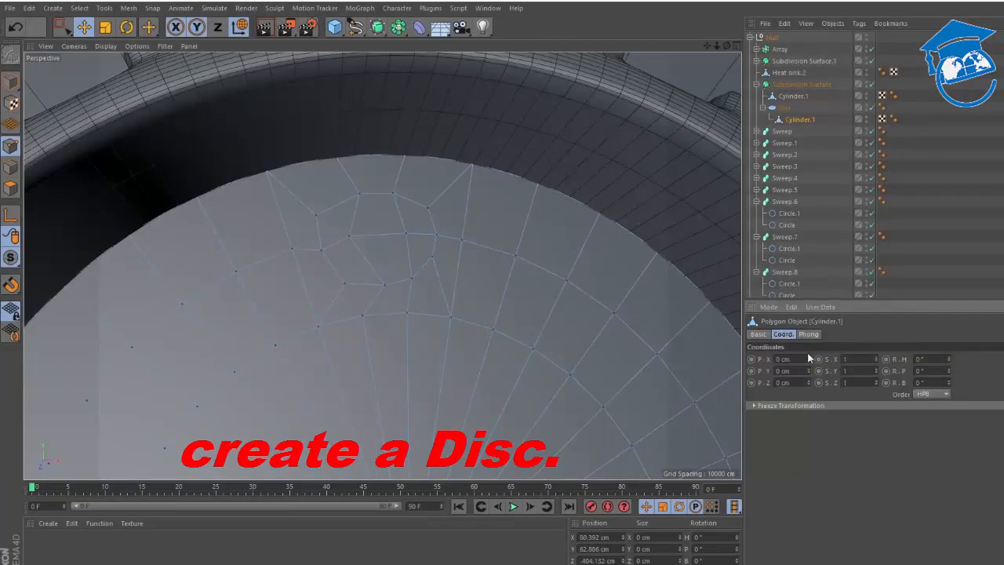
left_click(808, 334)
scroll(459, 275, "down", 10)
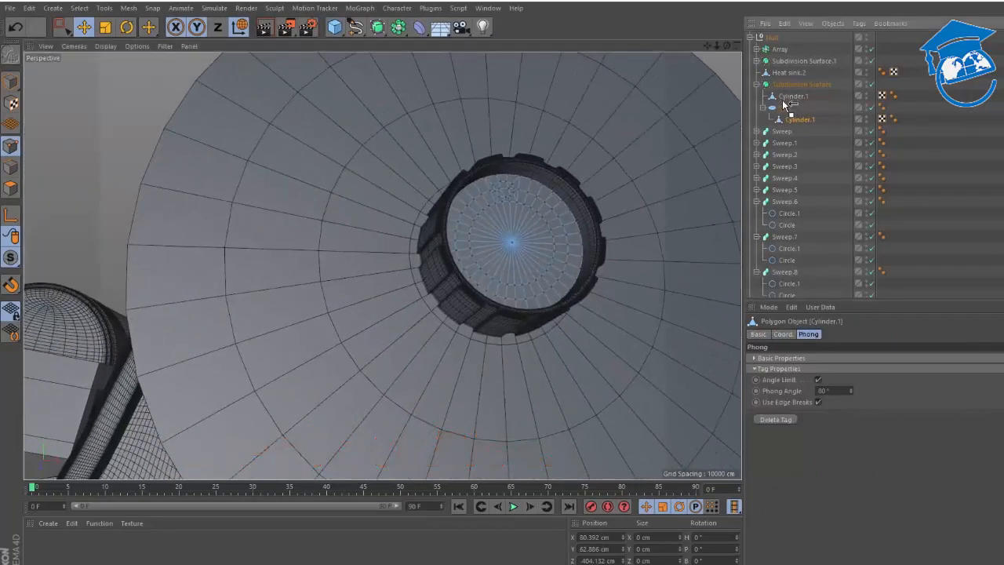
left_click_drag(784, 106, 789, 126)
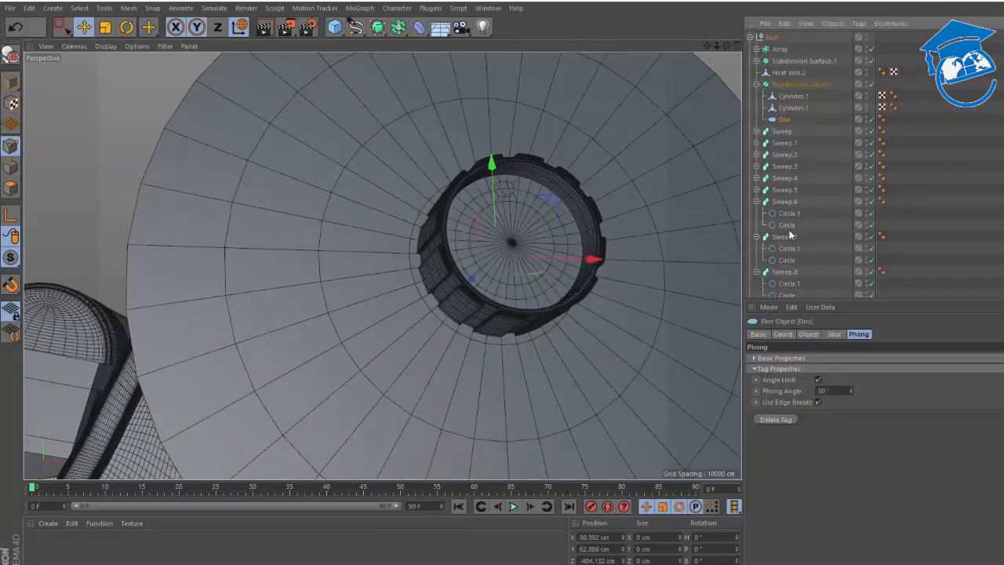
- Set the new disc to 10 rotation segments and 1 disc segment
left_click(805, 334)
type("1")
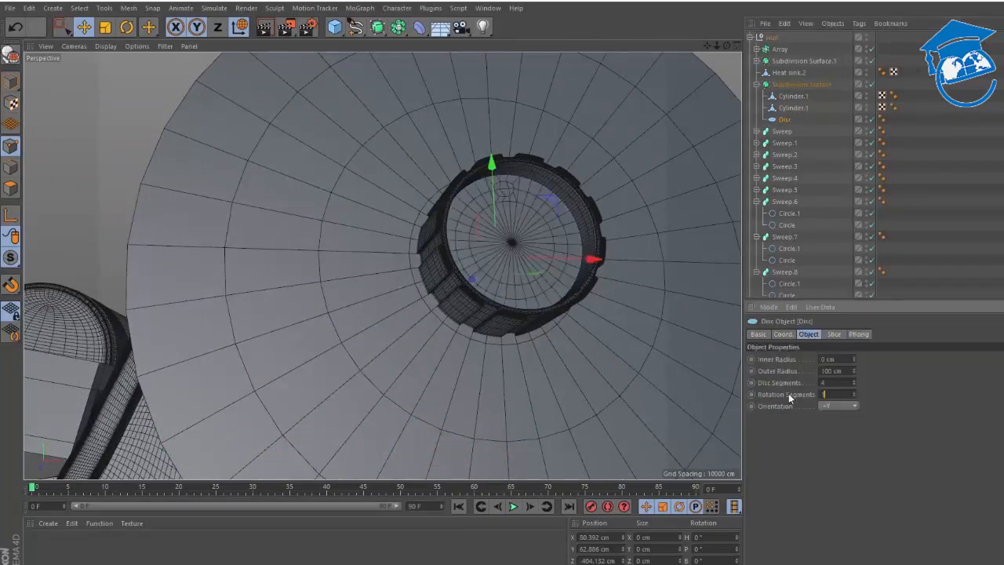
type("0")
key("Return")
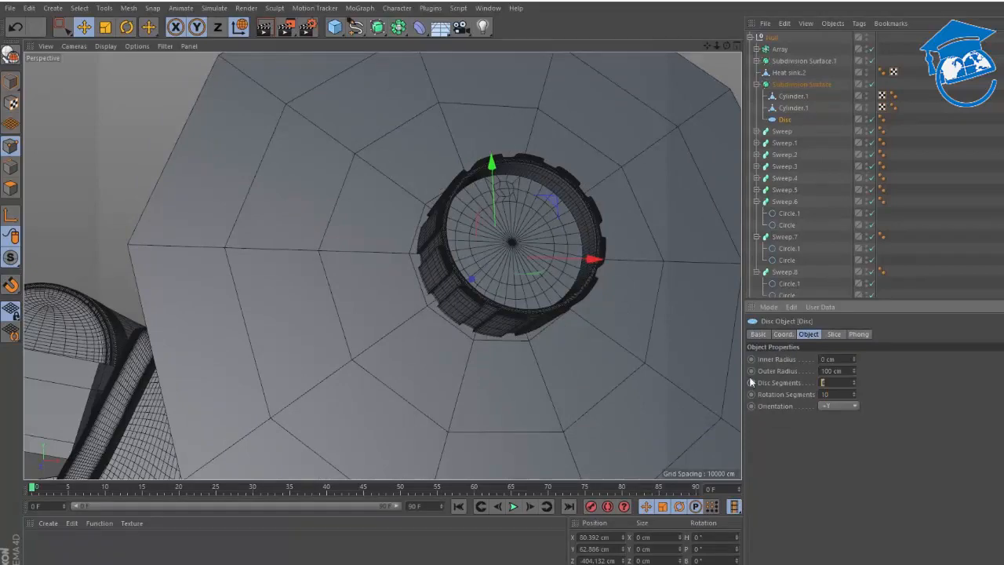
- Scale the new disc down to about 5.9 cm across and shift it up above the engine's rear opening
key("t")
left_click_drag(570, 121, 240, 177)
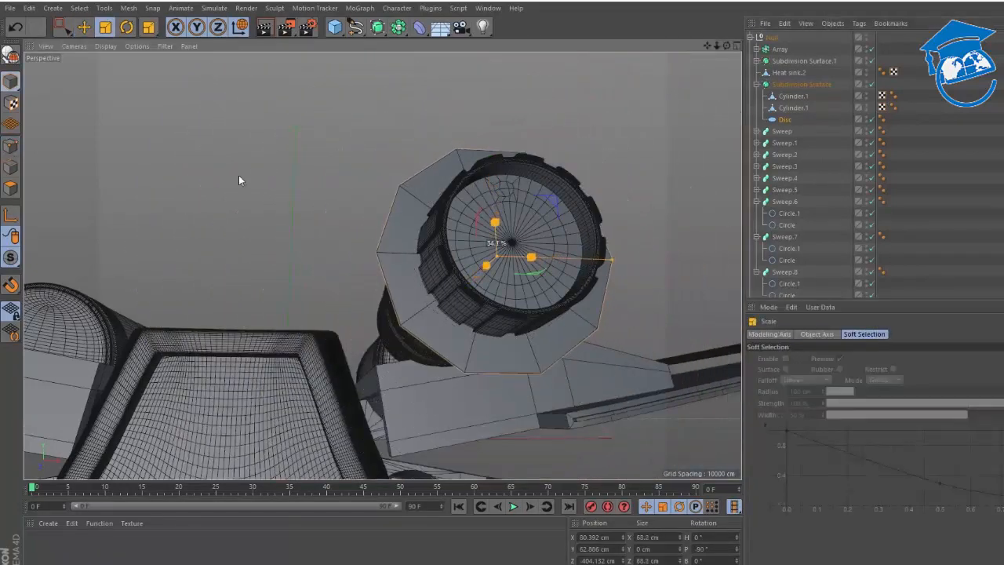
key("e")
mouse_move(473, 209)
left_mouse_down("alt")
mouse_move(545, 291)
mouse_move(422, 201)
mouse_move(481, 221)
left_mouse_up("alt")
left_click_drag(559, 250, 462, 214, "alt")
left_click_drag(531, 145, 533, 58)
key("t")
left_click_drag(633, 96, 164, 127)
right_click_drag(521, 174, 581, 179, "alt")
left_click_drag(580, 180, 621, 134, "alt")
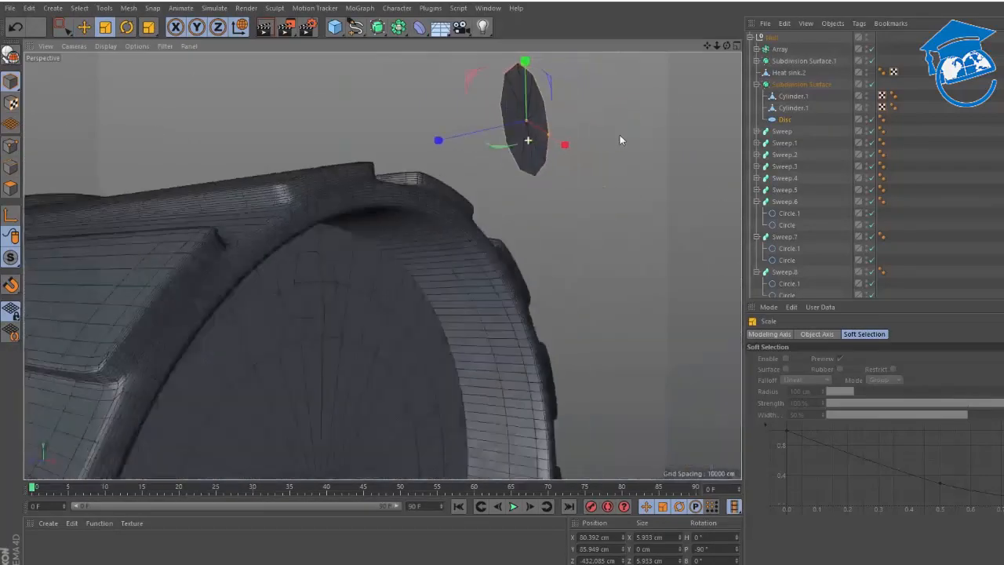
- Move the small disc down and in front of the upper part of the cap disc
key("e")
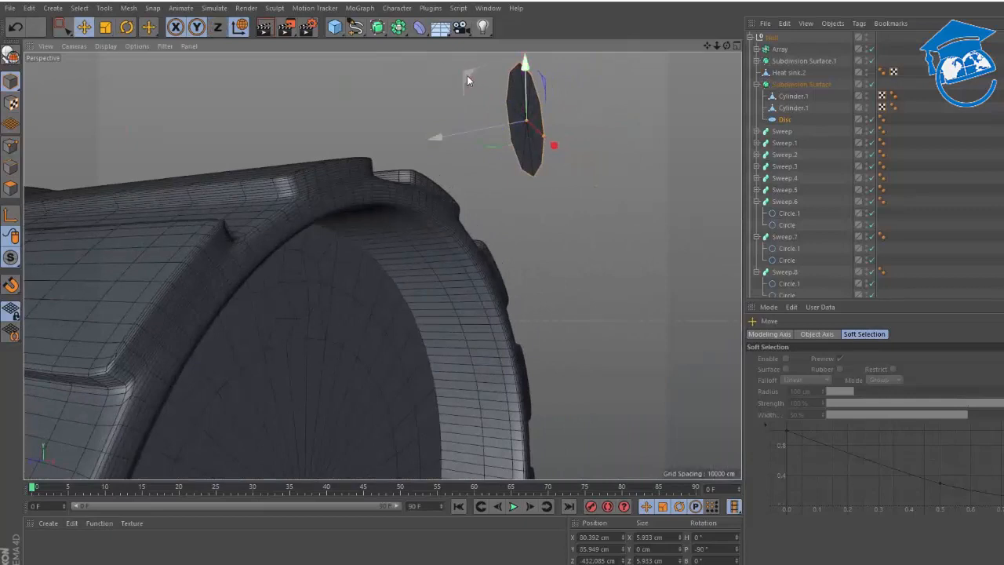
left_click_drag(467, 75, 324, 315)
left_click(220, 29)
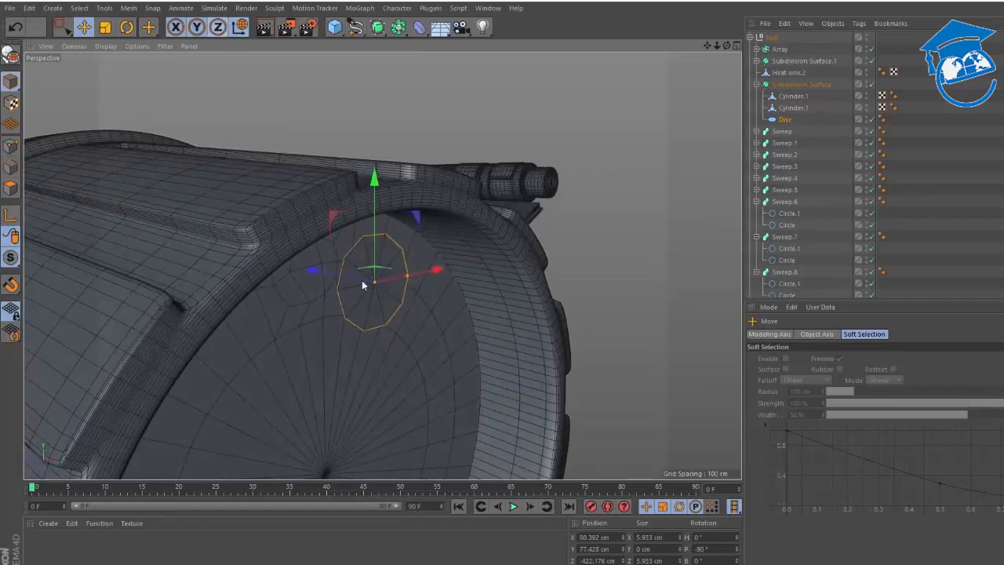
right_click_drag(362, 282, 473, 260, "alt")
left_click_drag(472, 261, 510, 236, "alt")
- Copy the cap disc object's Z position, -404.132 cm, into the small disc's Z position
left_click(789, 109)
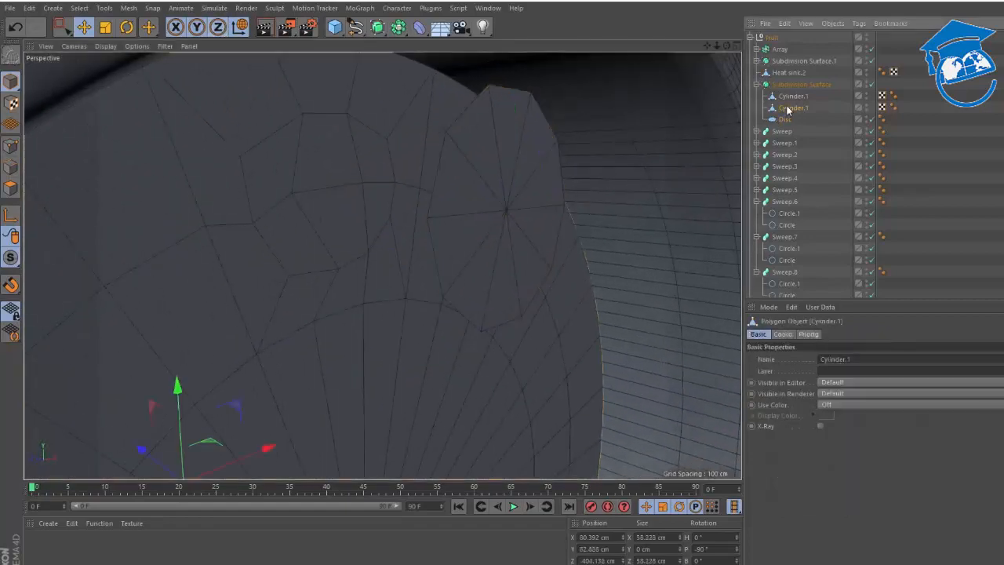
left_click_drag(475, 285, 423, 301, "alt")
right_click_drag(424, 302, 380, 294, "alt")
left_click_drag(381, 294, 413, 279, "alt")
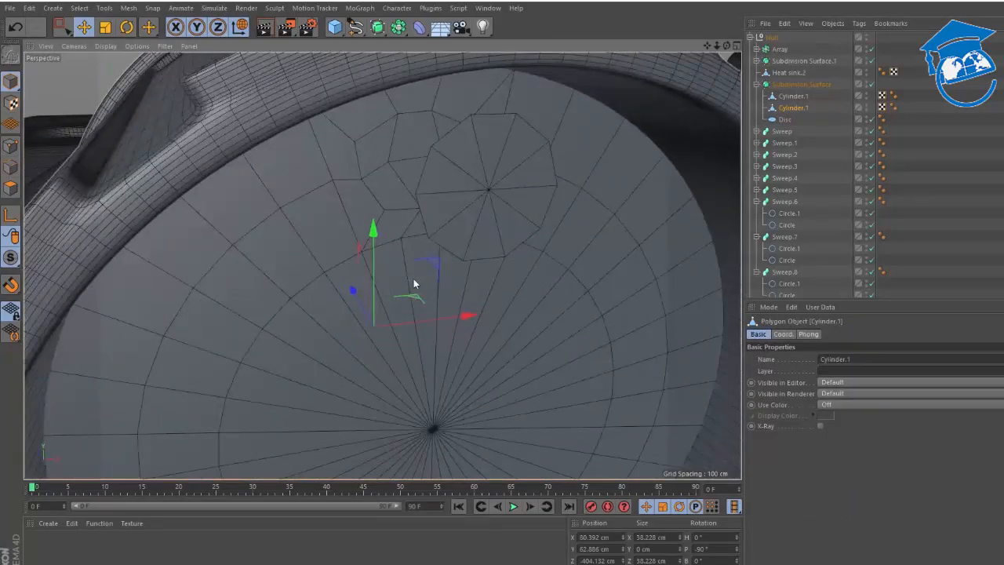
double_click(596, 560)
key("ctrl+c")
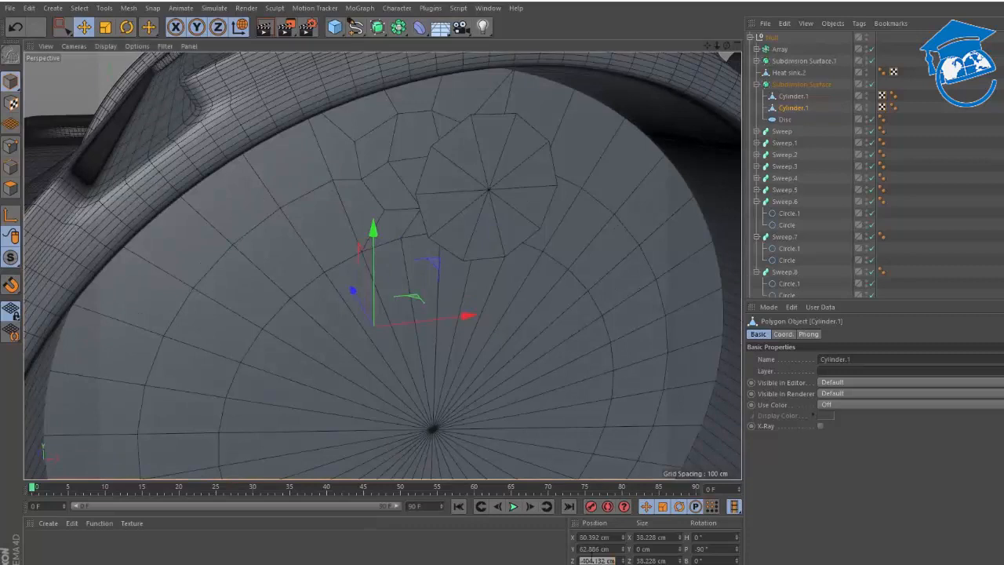
left_click(830, 119)
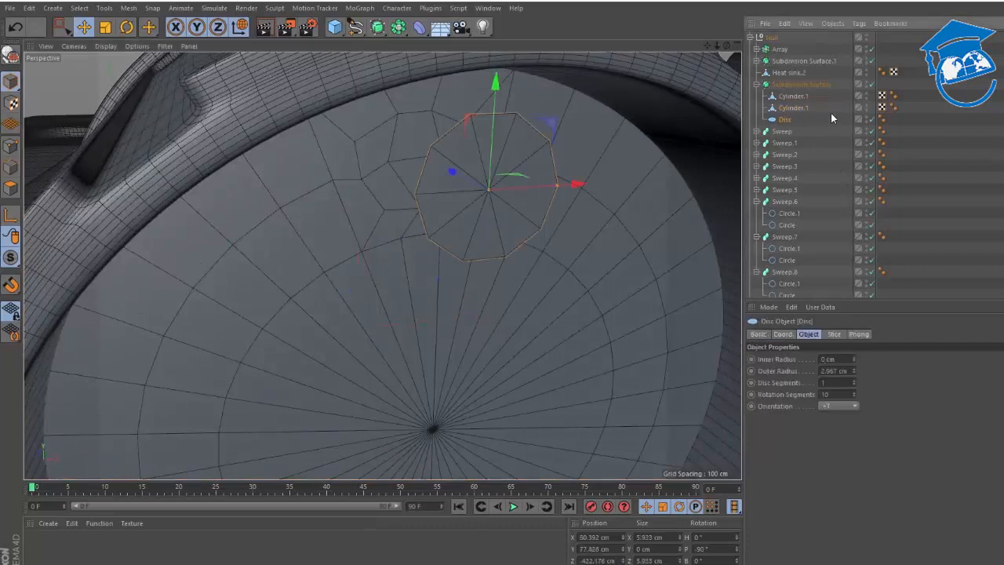
double_click(597, 560)
key("ctrl+v")
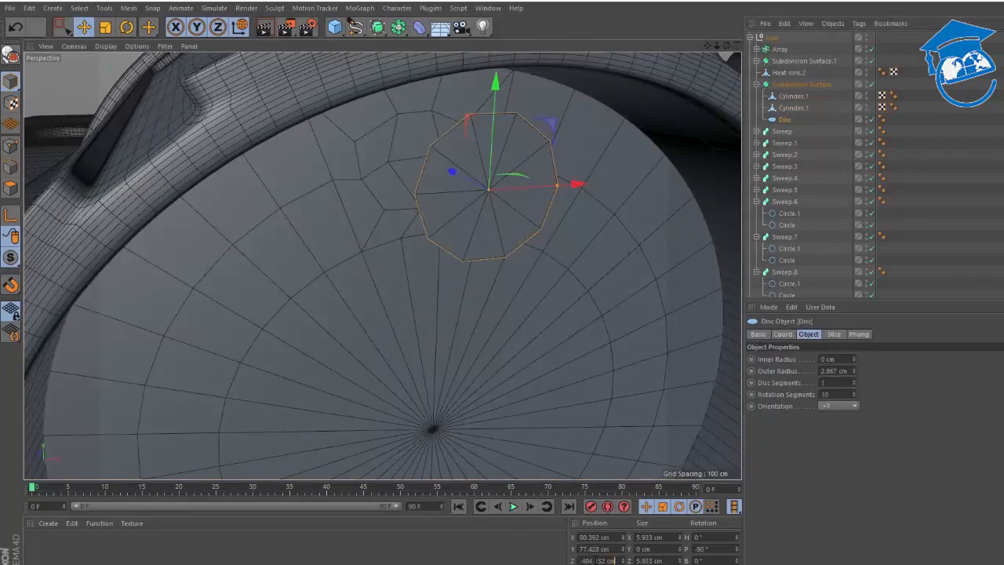
key("Return")
- Pull the small disc out in front of the cap disc along its Z axis
scroll(435, 141, "up", 10)
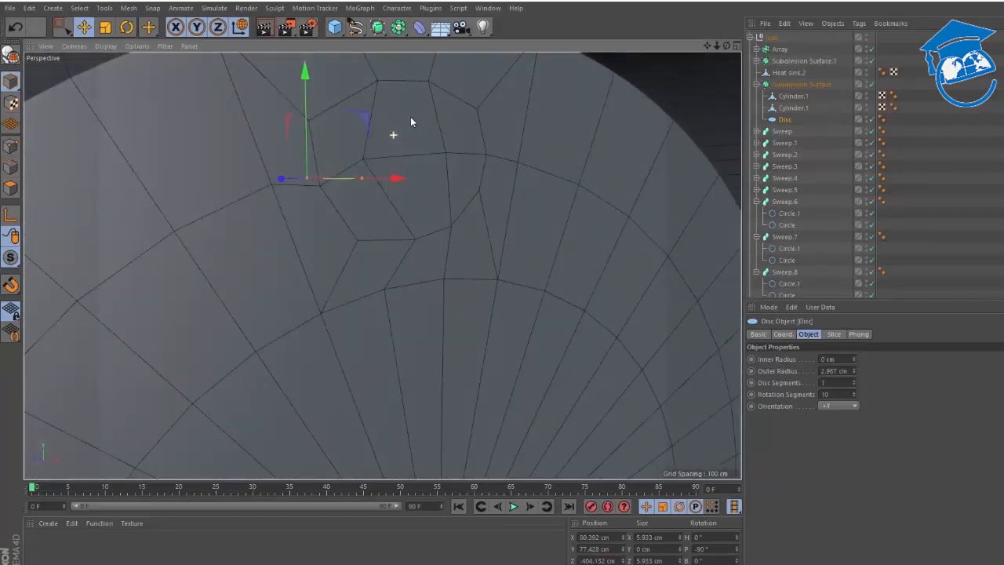
scroll(410, 119, "up", 2)
scroll(413, 126, "down", 3)
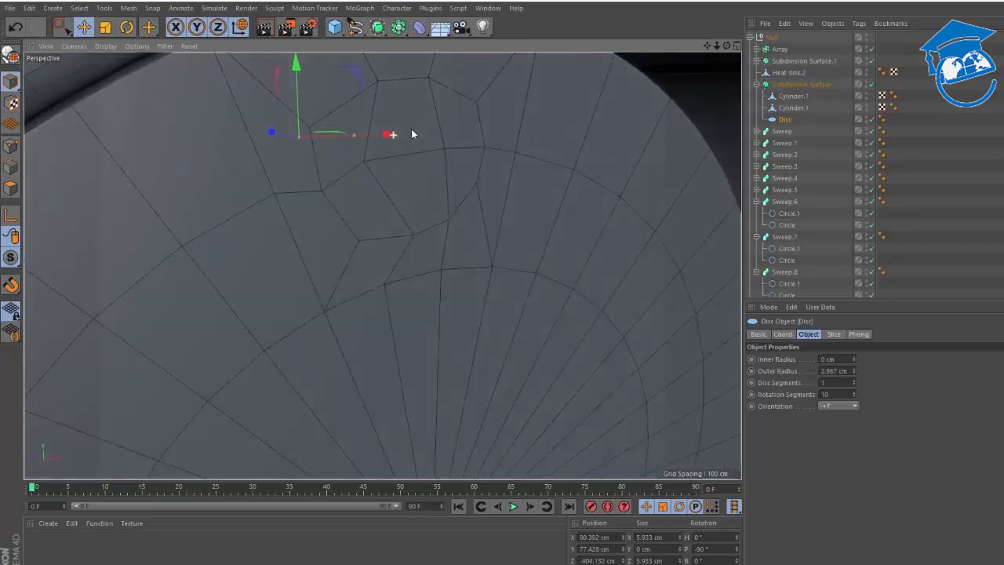
scroll(412, 136, "up", 4)
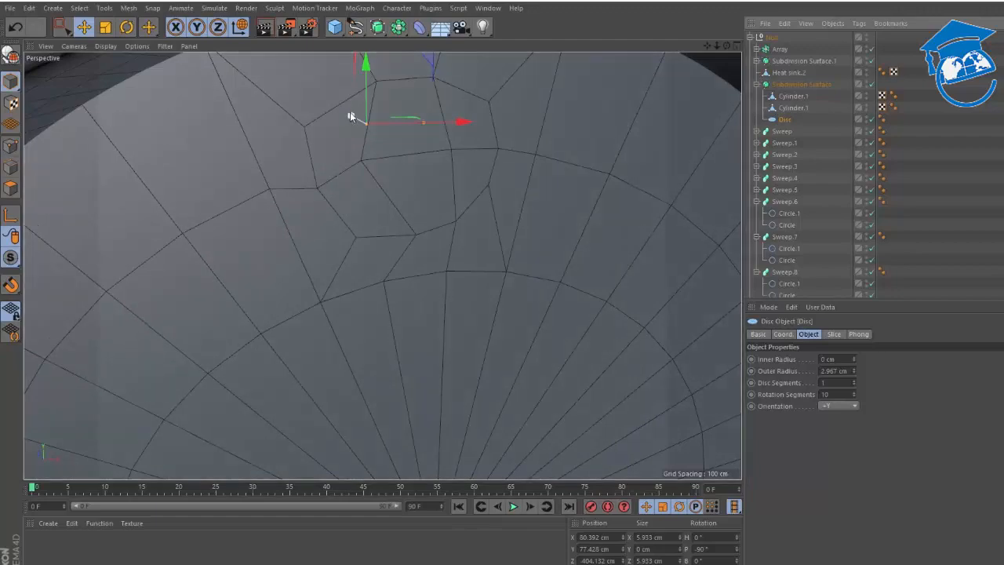
left_click_drag(352, 117, 644, 251)
- Select a point on the polygonal outline near the cap disc's top and copy its Z coordinate
left_click(796, 109)
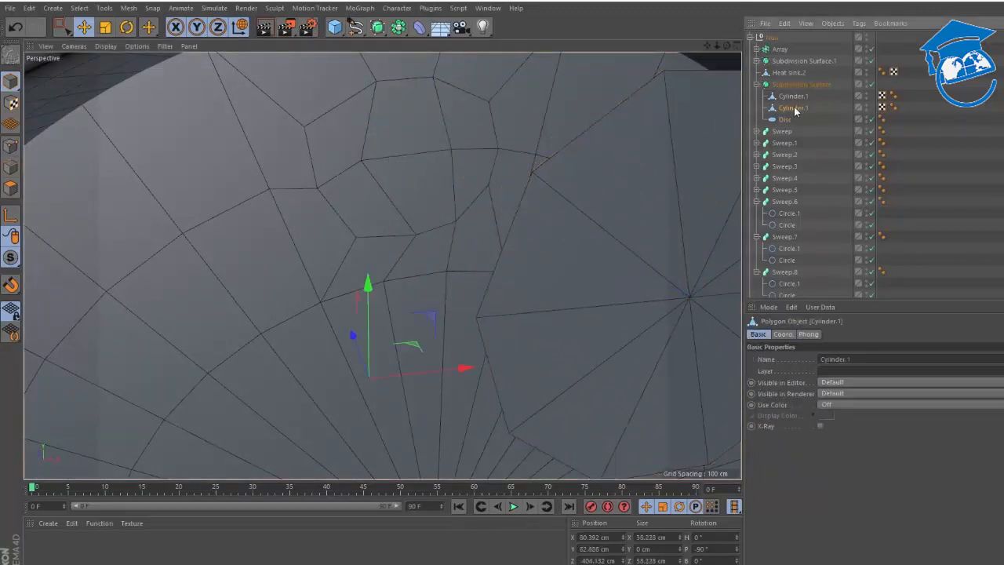
left_click_drag(405, 342, 422, 354, "alt")
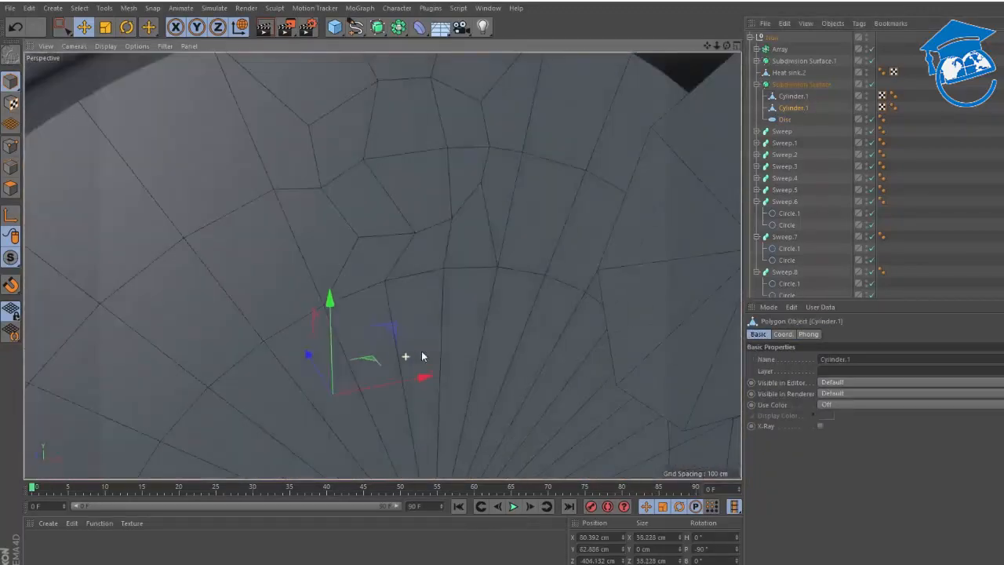
right_click_drag(417, 349, 386, 380, "alt")
left_click_drag(386, 381, 472, 267, "alt")
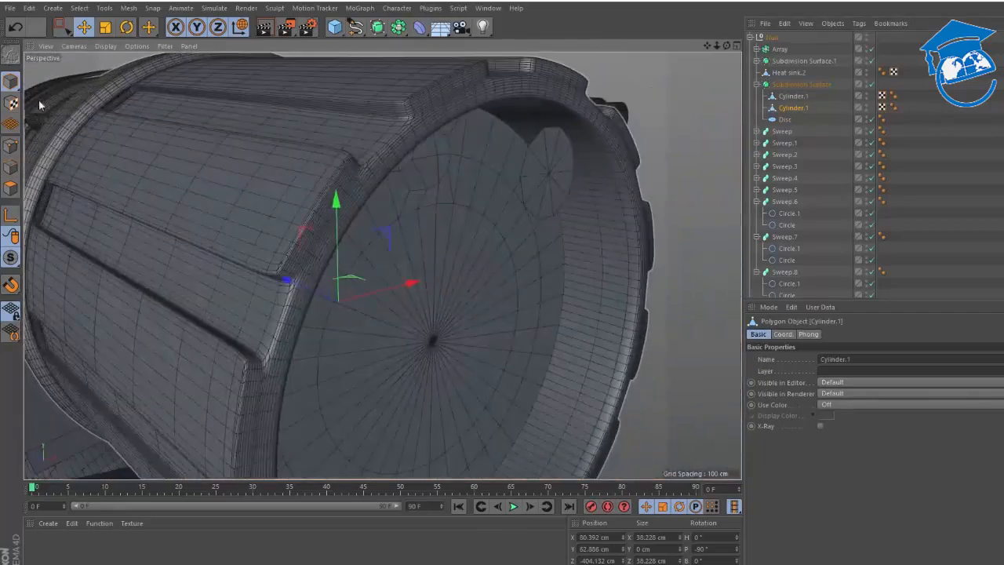
left_click_drag(358, 299, 274, 249, "alt")
left_click(14, 146)
left_click_drag(381, 266, 359, 200, "alt")
left_click(399, 195)
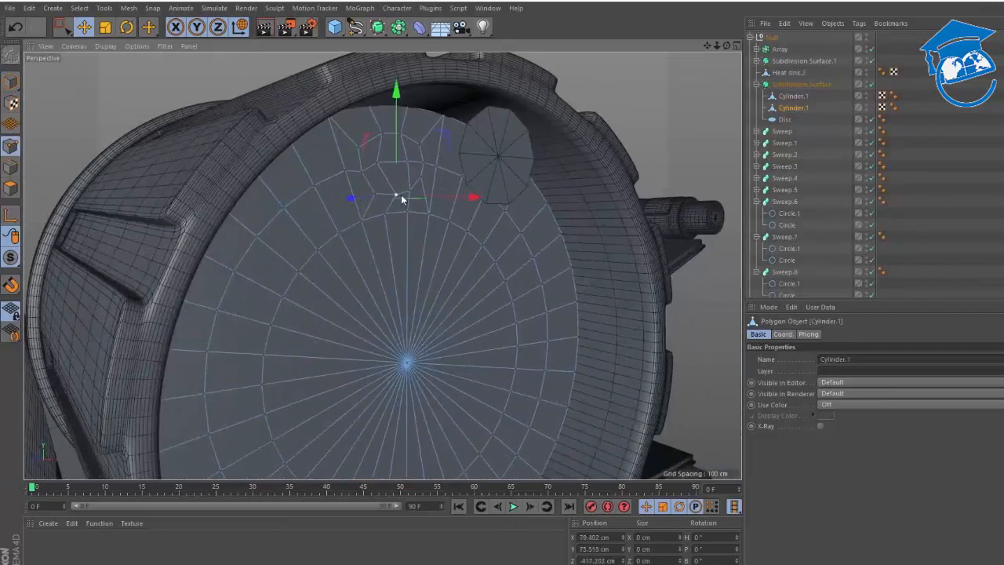
double_click(597, 561)
key("ctrl+c")
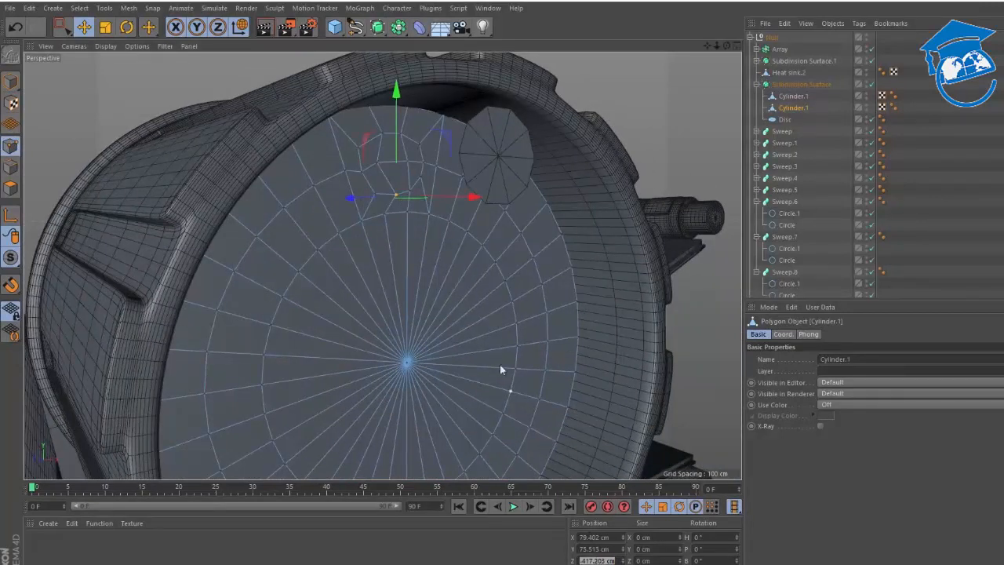
- Set the small disc's Z position to the copied value, -417.203 cm
left_click(784, 118)
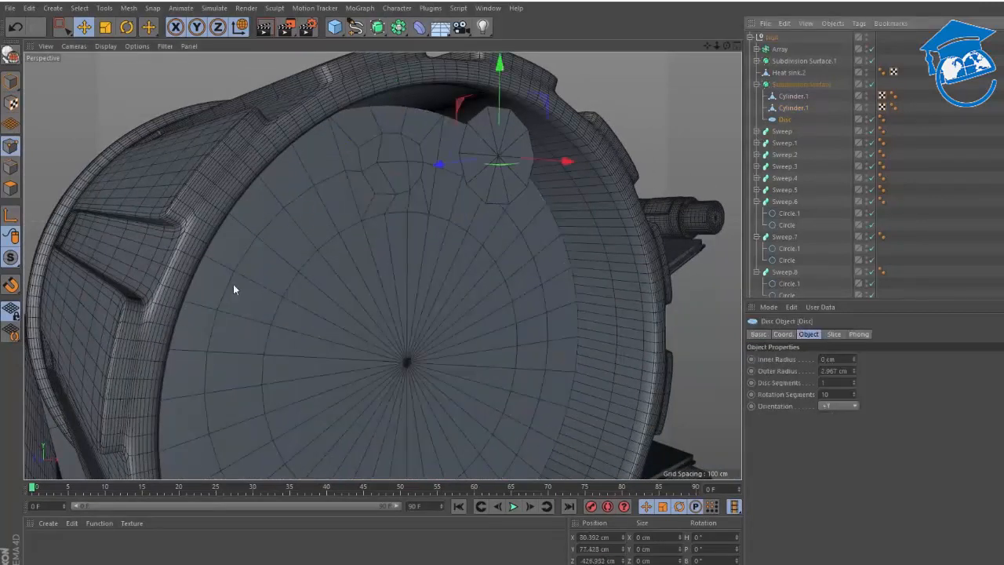
left_click(11, 82)
double_click(608, 560)
key("ctrl+v")
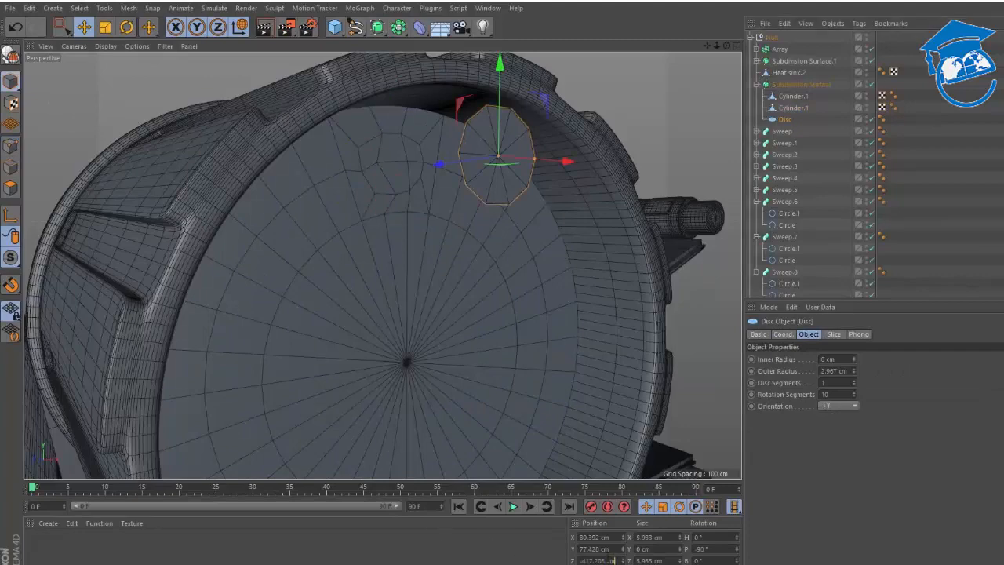
key("Return")
- Center the small disc over the rounded polygonal outline at the top of the cap disc
right_click_drag(397, 146, 450, 116, "alt")
left_click_drag(426, 161, 353, 154, "alt")
left_click_drag(499, 168, 449, 156)
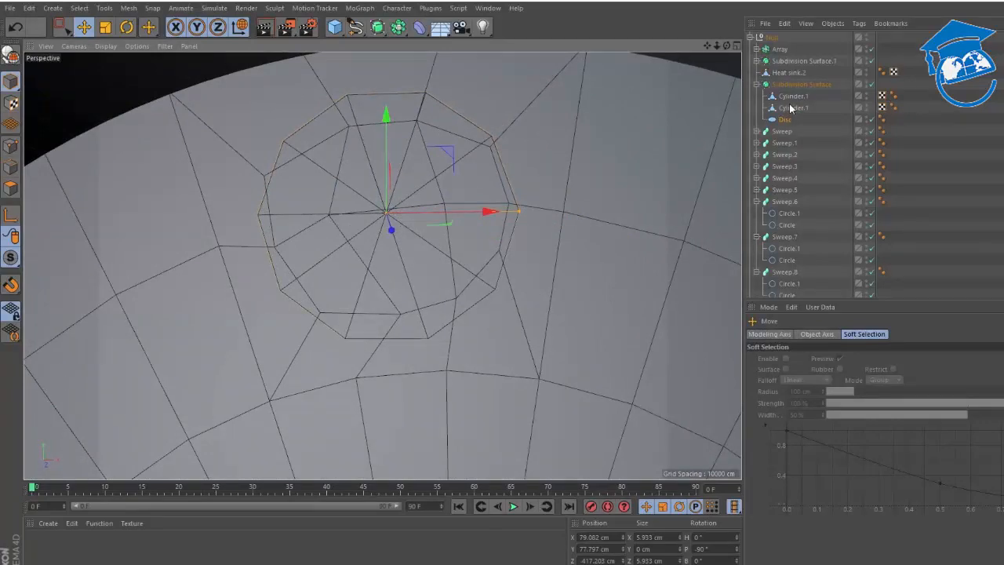
- Merge the small disc and the cap disc into one object with Connect Objects + Delete
left_click(790, 108, "ctrl")
scroll(514, 215, "down", 1)
left_click_drag(541, 225, 526, 278, "alt")
scroll(527, 279, "down", 8)
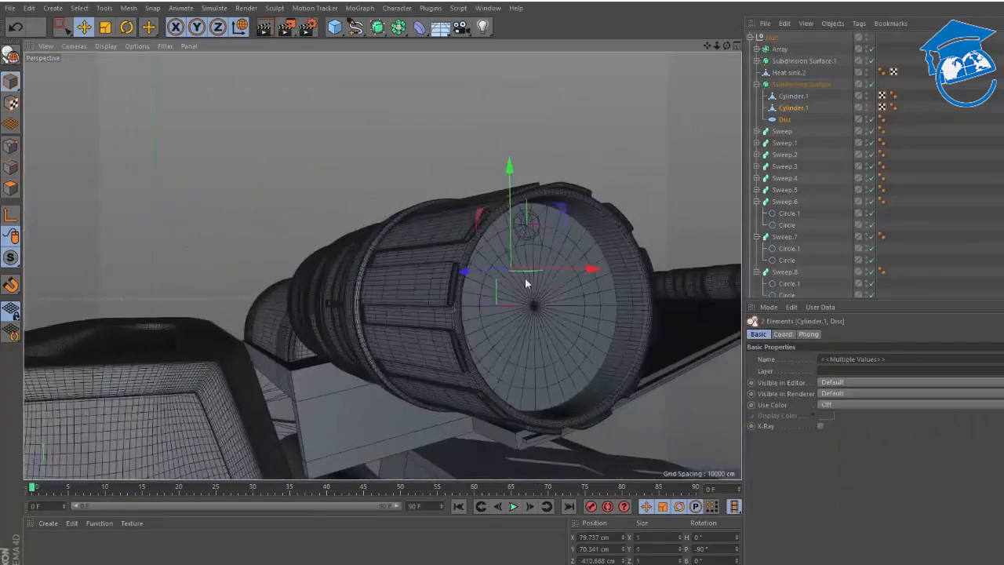
middle_click_drag(527, 280, 421, 256, "alt")
mouse_move(421, 256)
left_mouse_down("alt")
mouse_move(438, 274)
mouse_move(433, 266)
left_mouse_up("alt")
left_click_drag(354, 208, 348, 234, "alt")
key("ctrl+z")
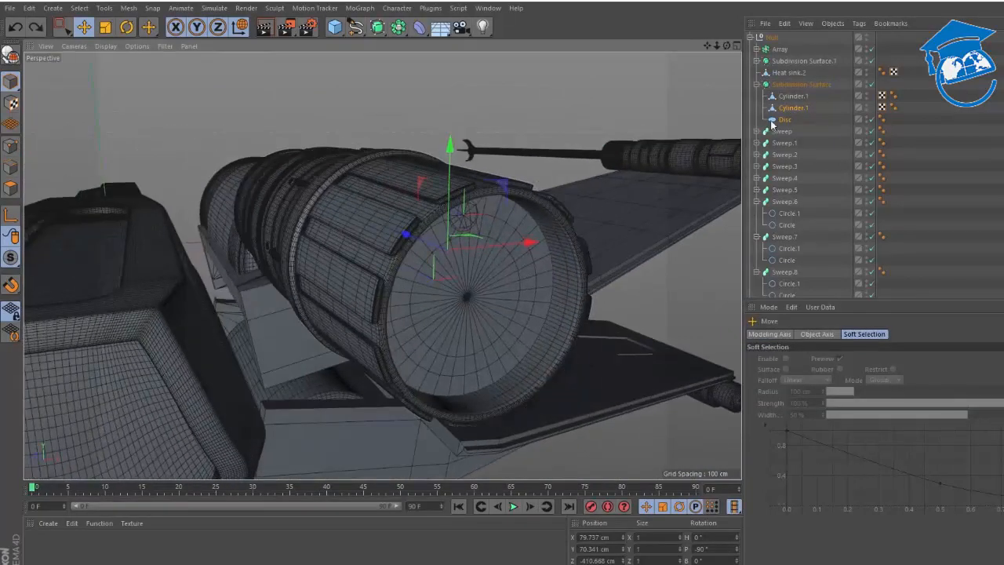
right_click(807, 121)
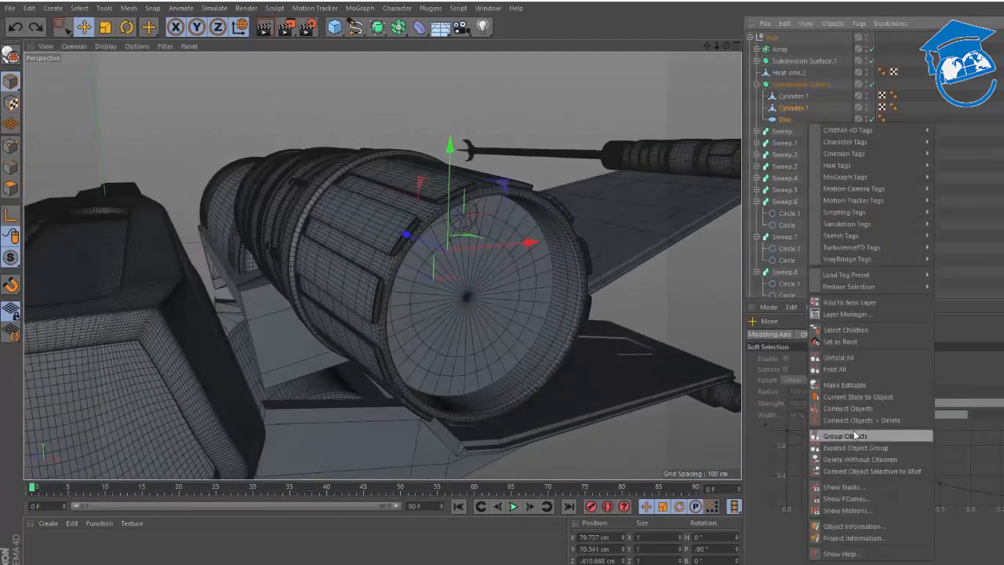
left_click(850, 421)
- Try rectangle-selecting points along the merged mesh's rounded outline, then undo back to the separate disc and cap
right_click_drag(533, 294, 720, 117, "alt")
left_click(11, 146)
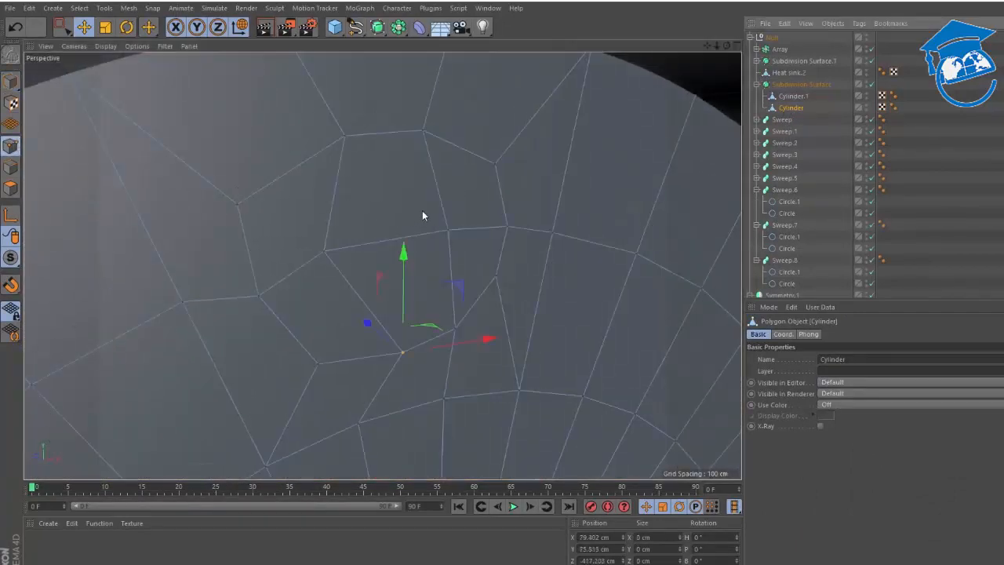
key("0")
left_click_drag(471, 105, 565, 196)
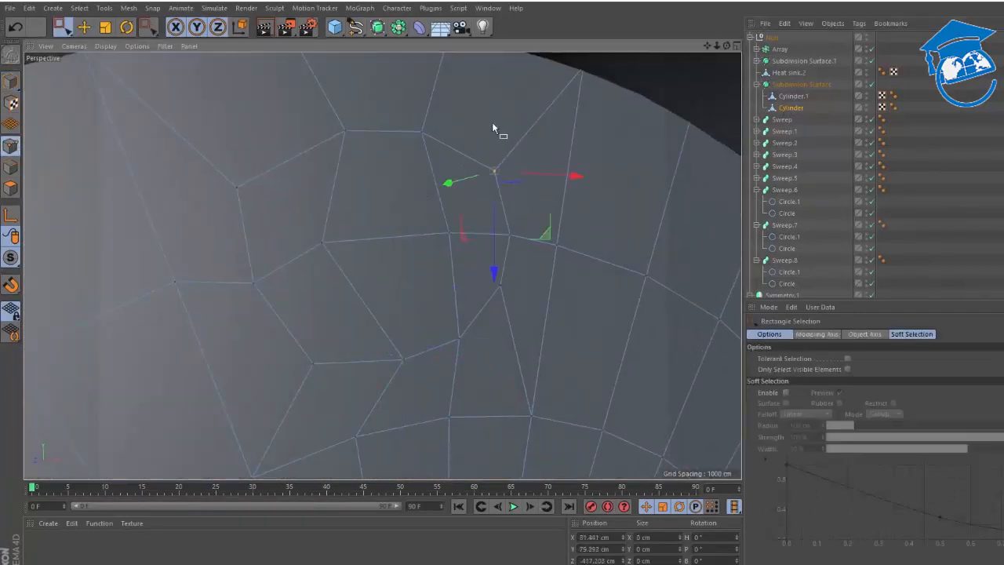
left_click_drag(460, 69, 555, 155)
left_click_drag(513, 183, 547, 239)
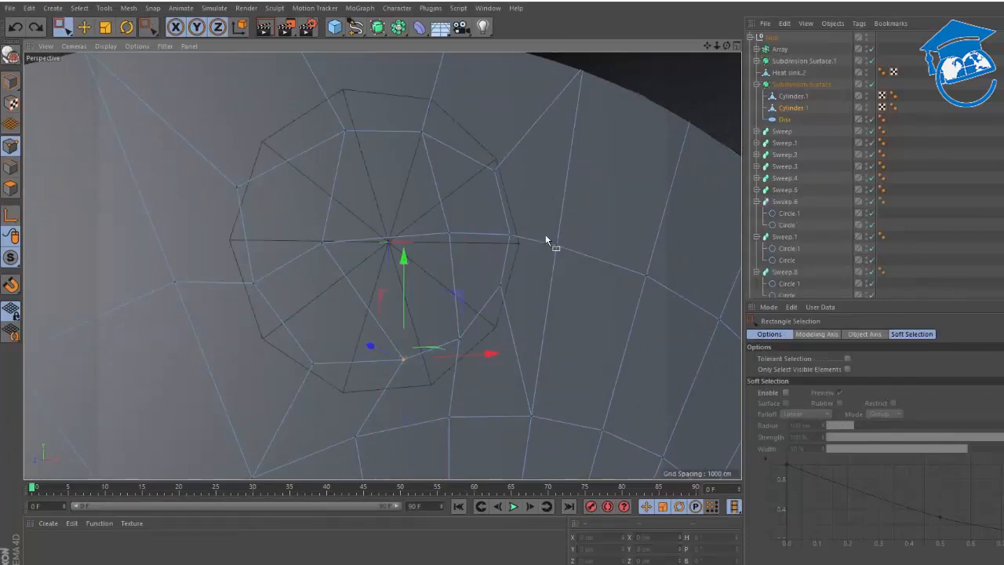
- Delete the cap disc's polygons that lie inside the rounded outline behind the small disc
left_click(793, 108)
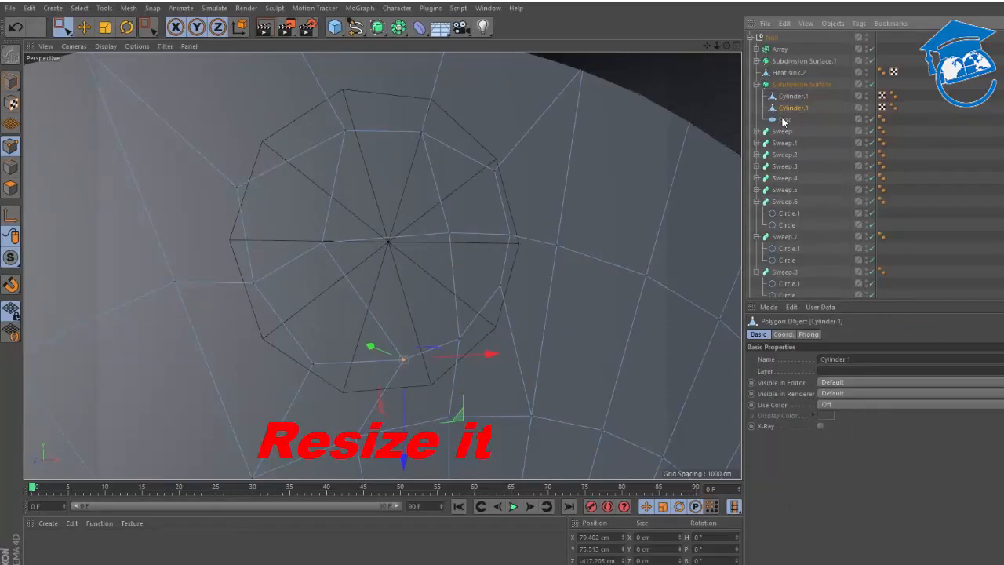
key("e")
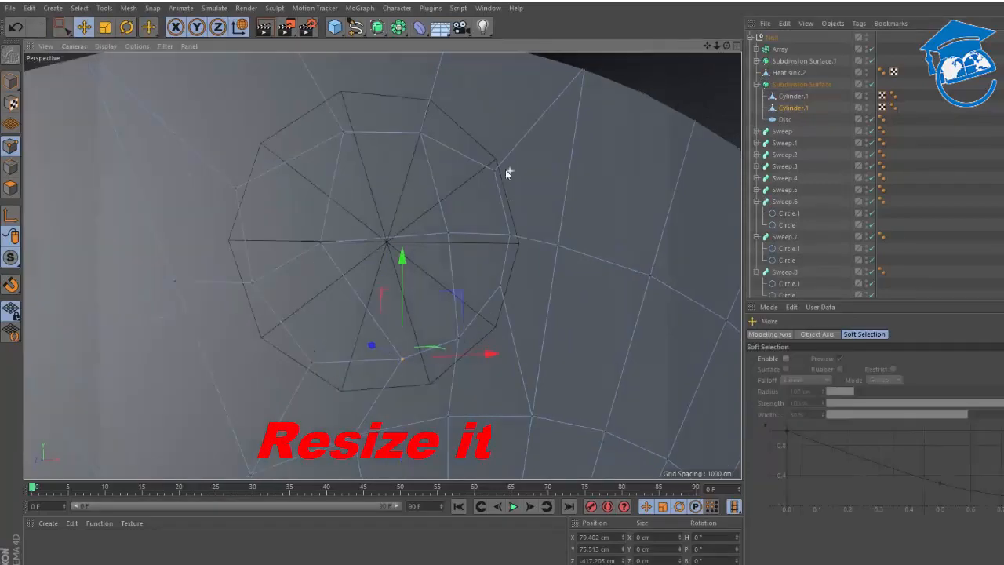
scroll(506, 169, "up", 3)
left_click_drag(474, 165, 486, 135, "alt")
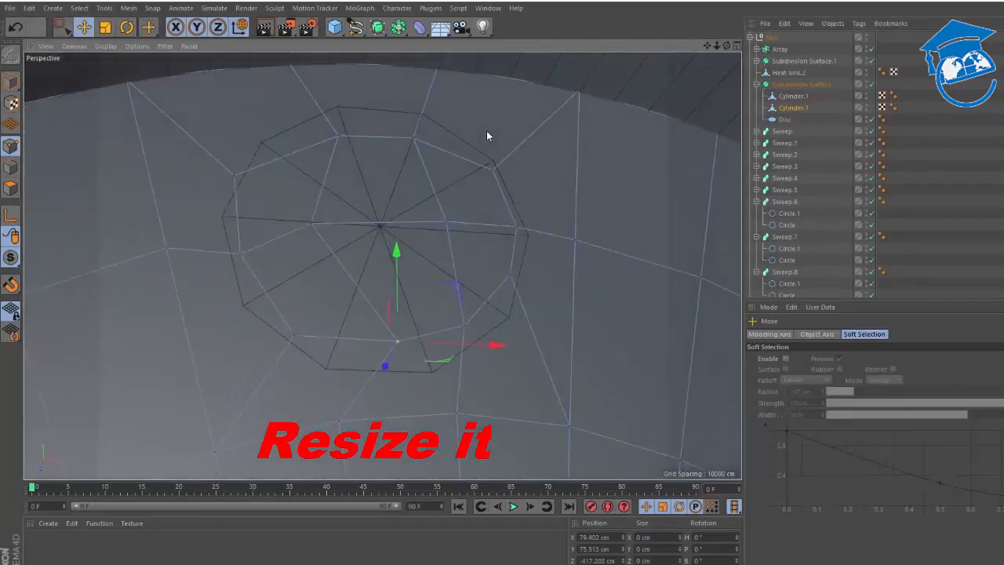
left_click(10, 188)
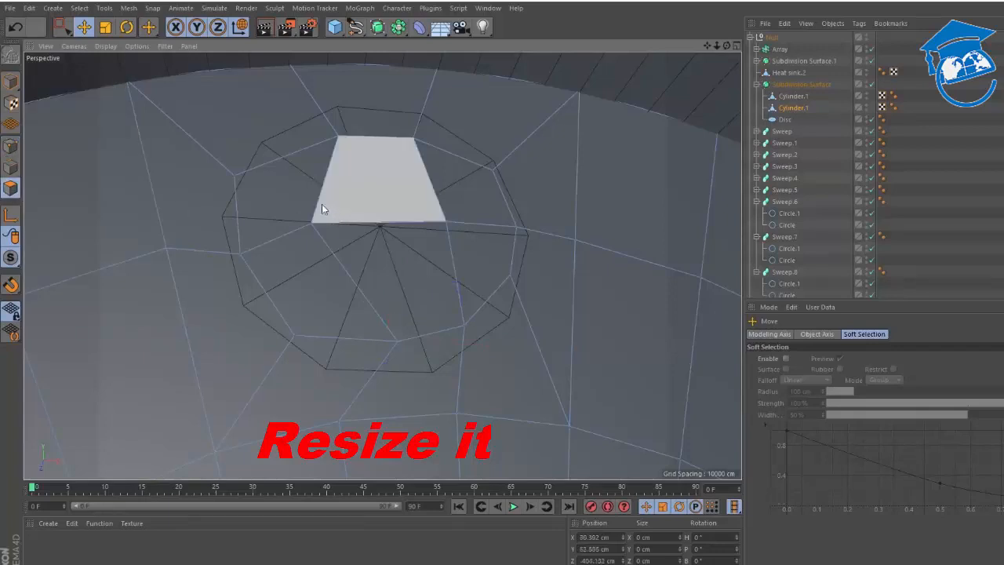
key("9")
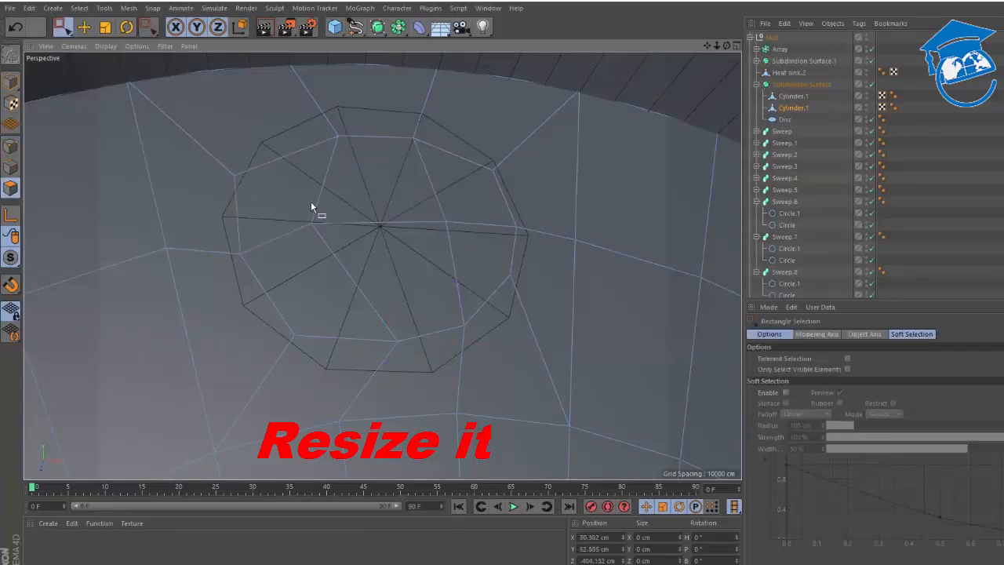
mouse_move(305, 207)
left_mouse_down()
mouse_move(474, 225)
mouse_move(324, 258)
left_mouse_up()
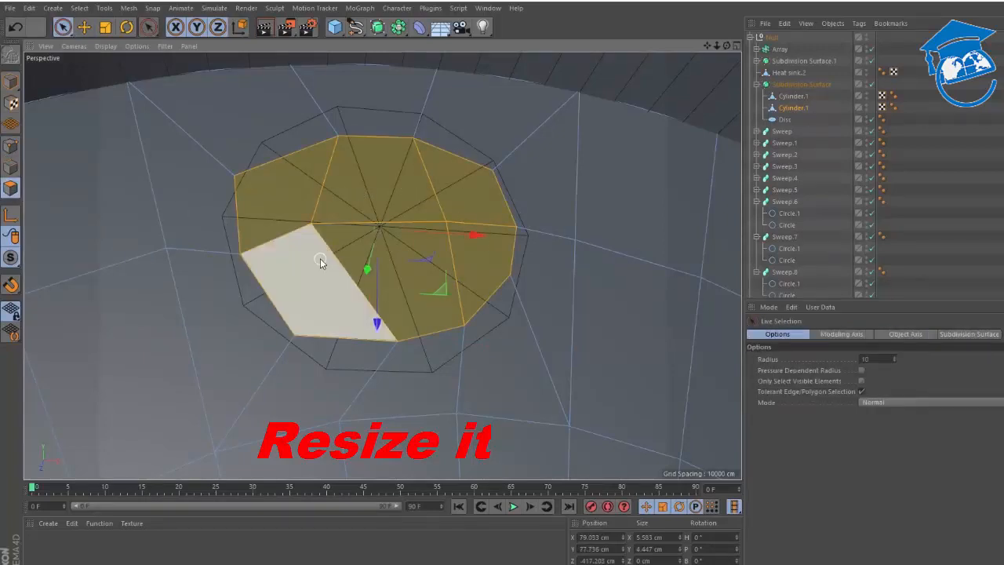
key("ctrl+shift+a")
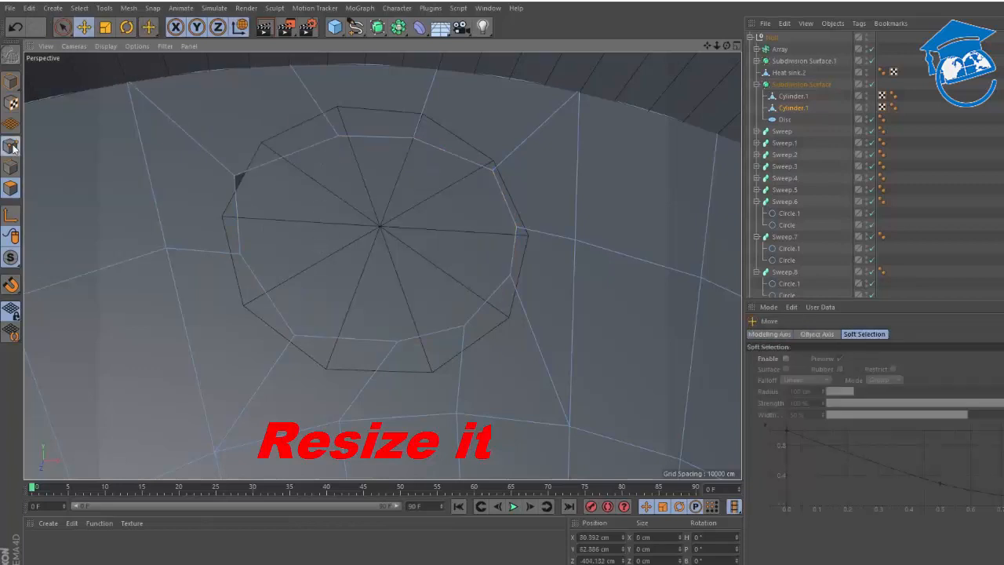
- Move the two uppermost points of the cap's hole above the small disc's rim, to about Y 81.148 cm
left_click(10, 146)
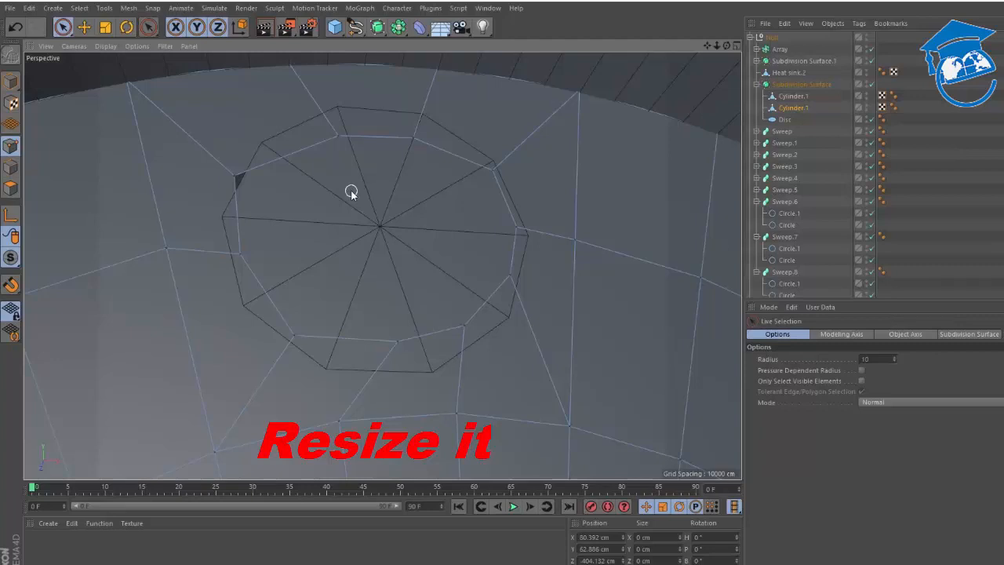
key("0")
left_click_drag(307, 117, 447, 179)
key("e")
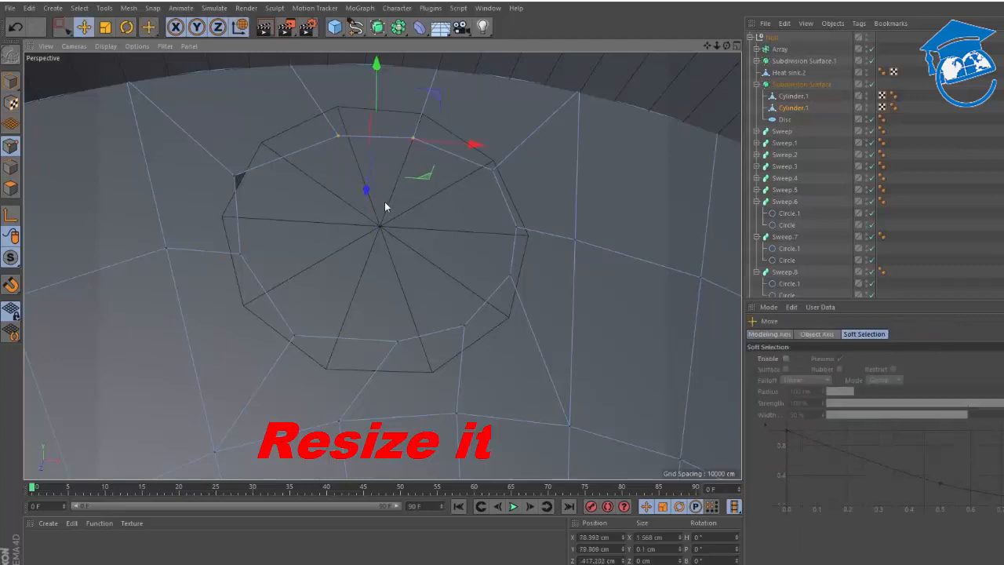
left_click_drag(377, 70, 376, 26)
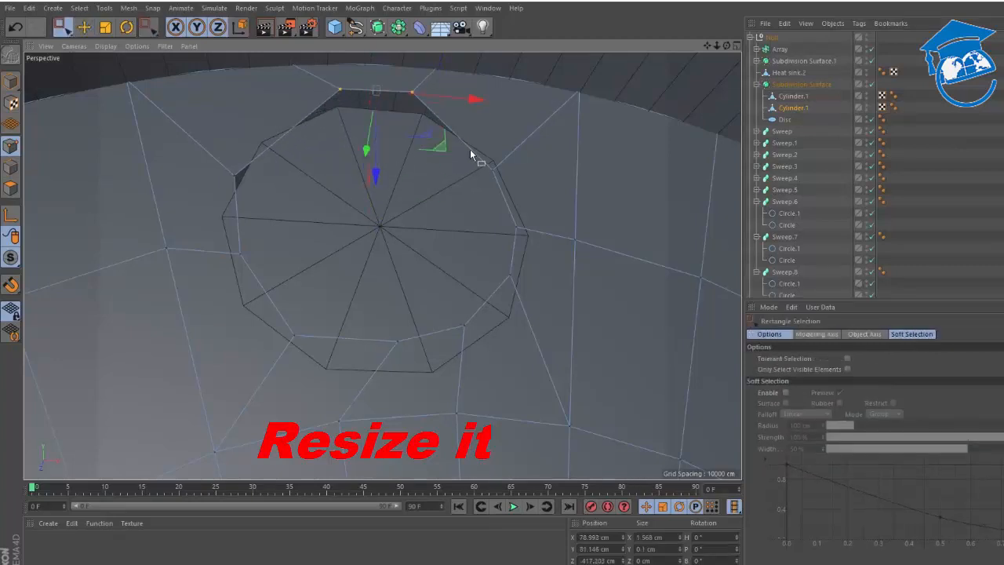
left_click_drag(466, 150, 551, 294)
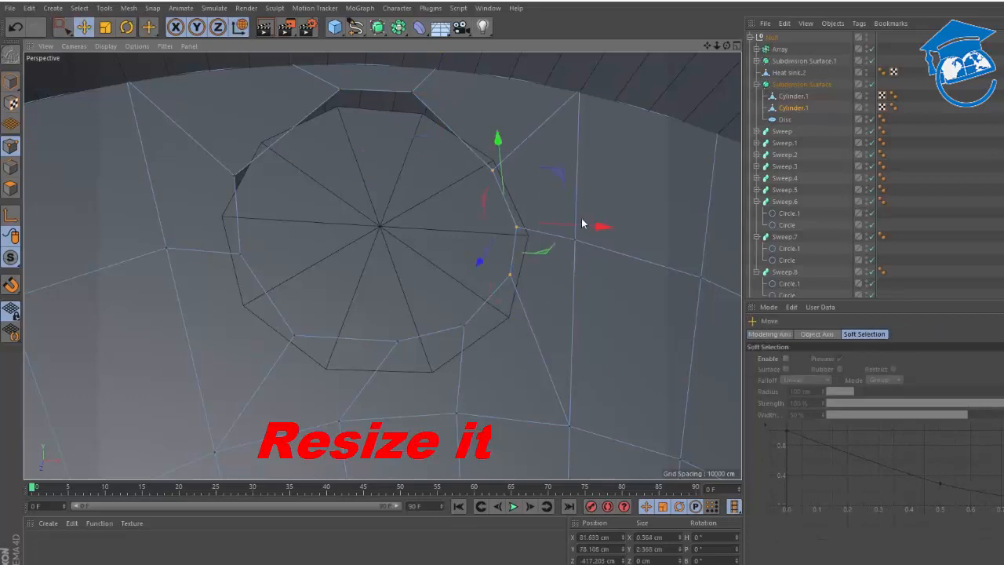
key("0")
left_click_drag(468, 141, 520, 296)
key("e")
left_click_drag(463, 146, 490, 188)
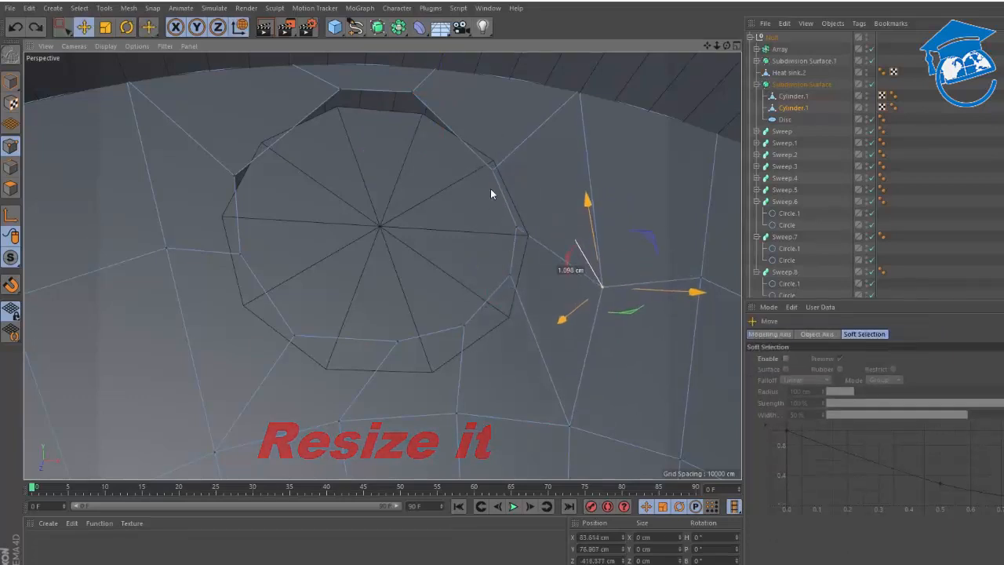
key("ctrl+z")
- Move the three points on the hole's right side outward along X, just past the small disc's rim
key("0")
left_click_drag(466, 151, 538, 309)
key("e")
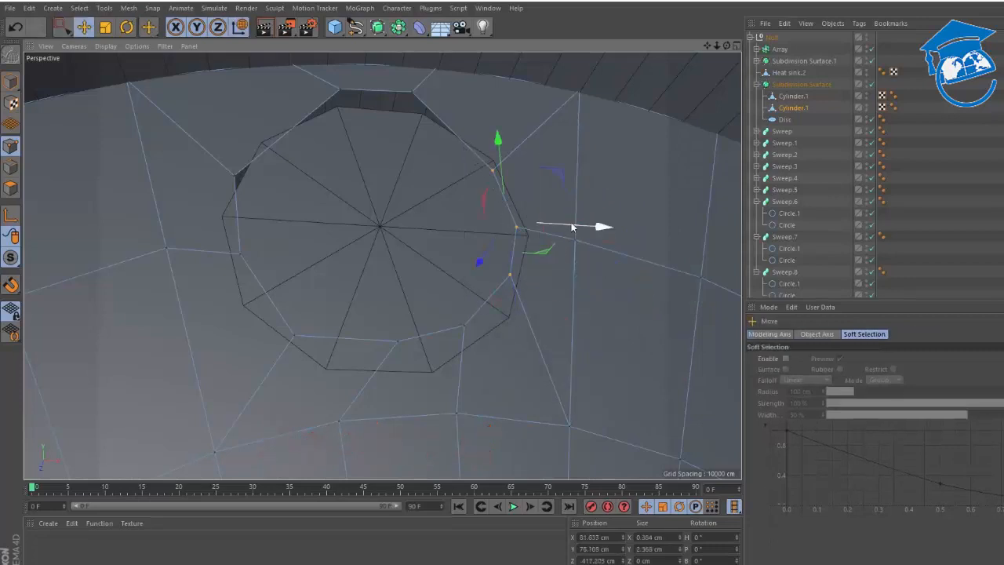
left_click_drag(572, 228, 601, 228)
- Move the three points on the hole's lower edge below the small disc's rim, to about Y 74.621 cm
key("0")
left_click_drag(280, 313, 492, 378)
key("e")
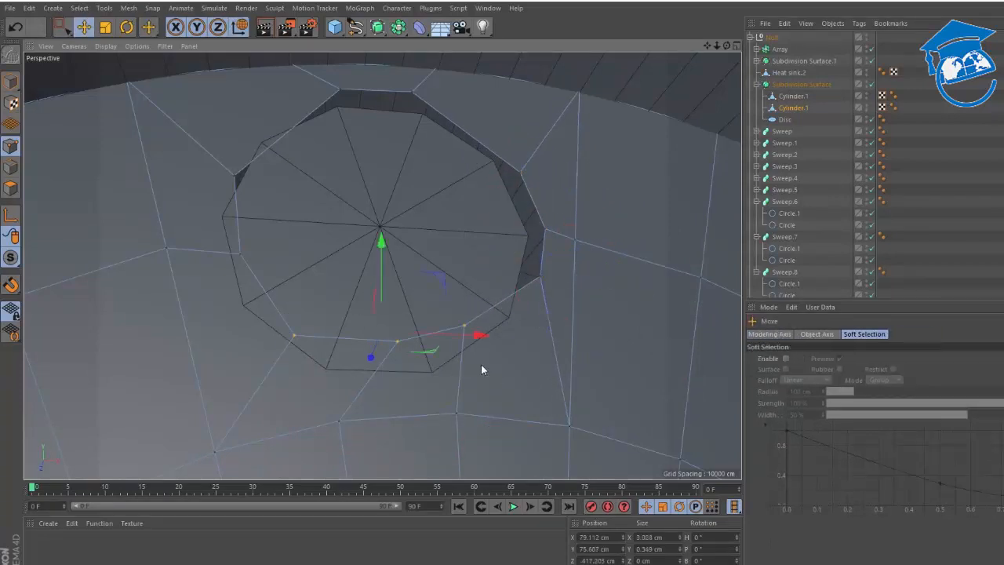
left_click_drag(385, 257, 390, 325)
- Move the two points on the hole's left side outward along X, past the small disc's rim
key("0")
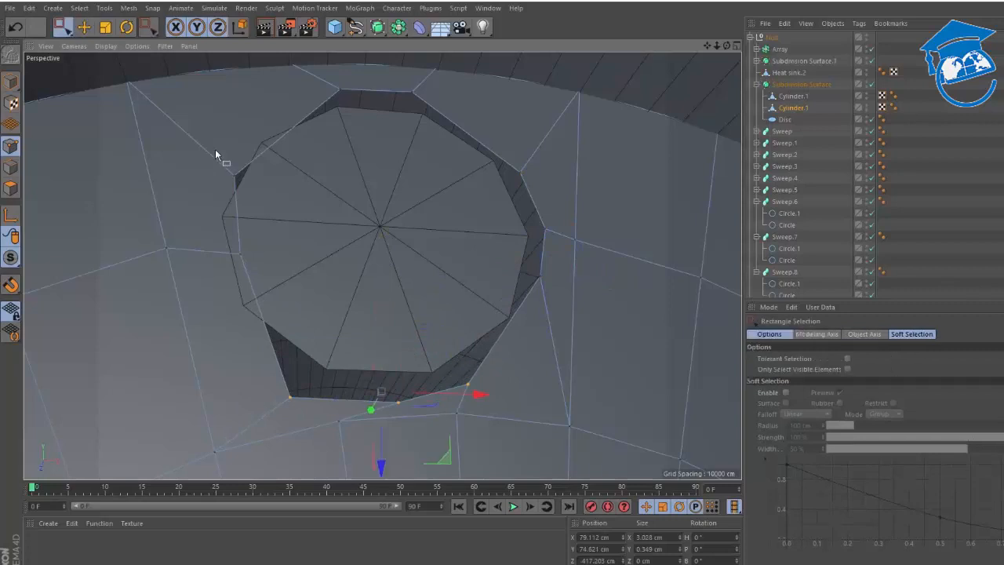
left_click_drag(220, 159, 298, 287)
key("e")
left_click_drag(282, 220, 235, 172)
- Try combining the cap disc and the small disc into a new object with Connect Objects
left_click(671, 147)
left_click(785, 119)
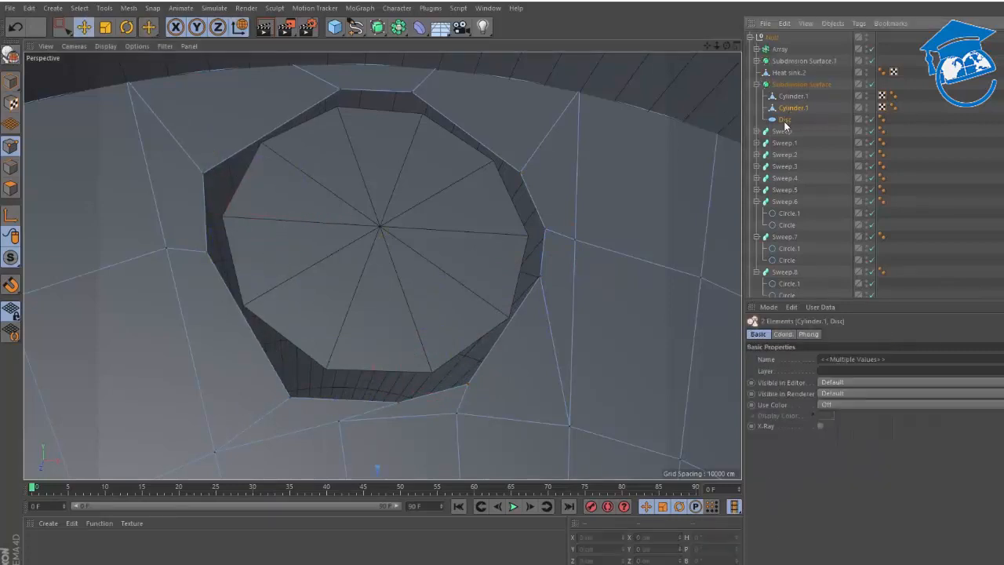
right_click(785, 119)
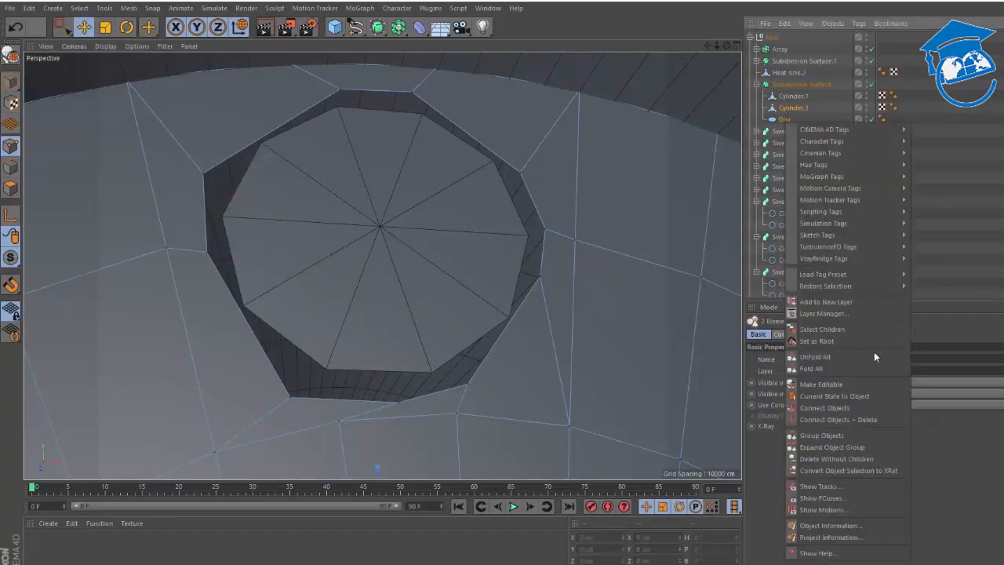
left_click(860, 406)
- Convert the parametric small disc into an editable polygon object
left_click(790, 119)
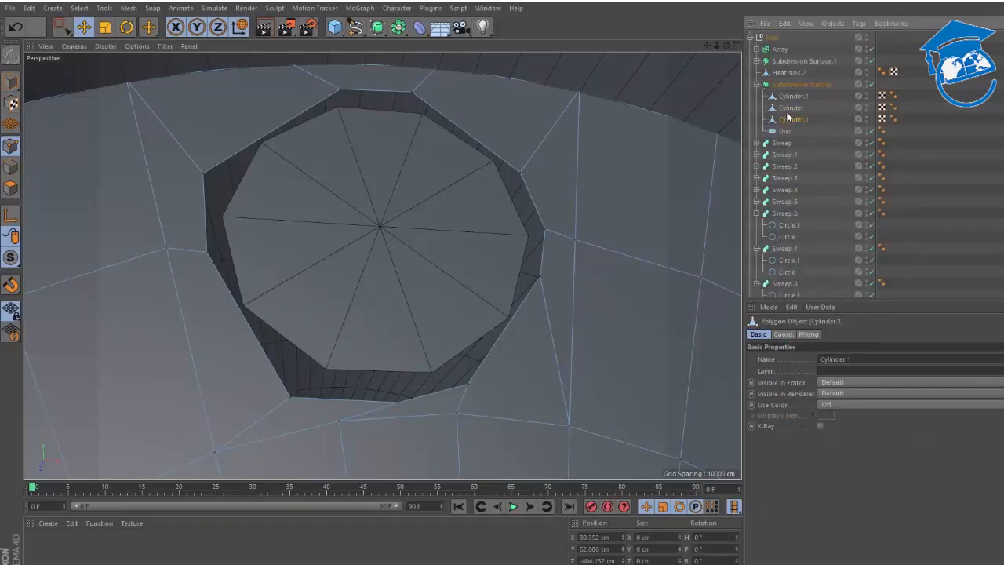
left_click(784, 131)
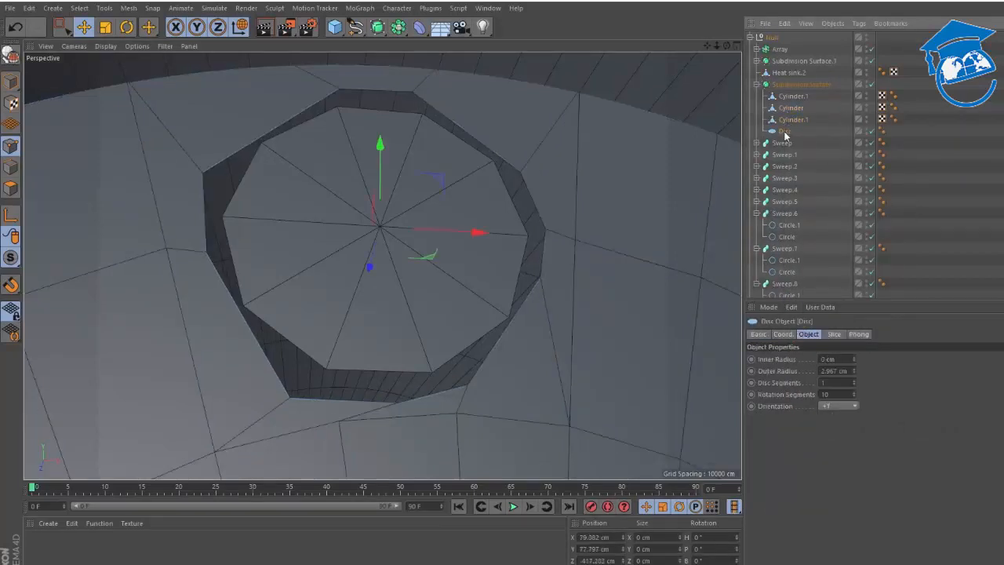
key("c")
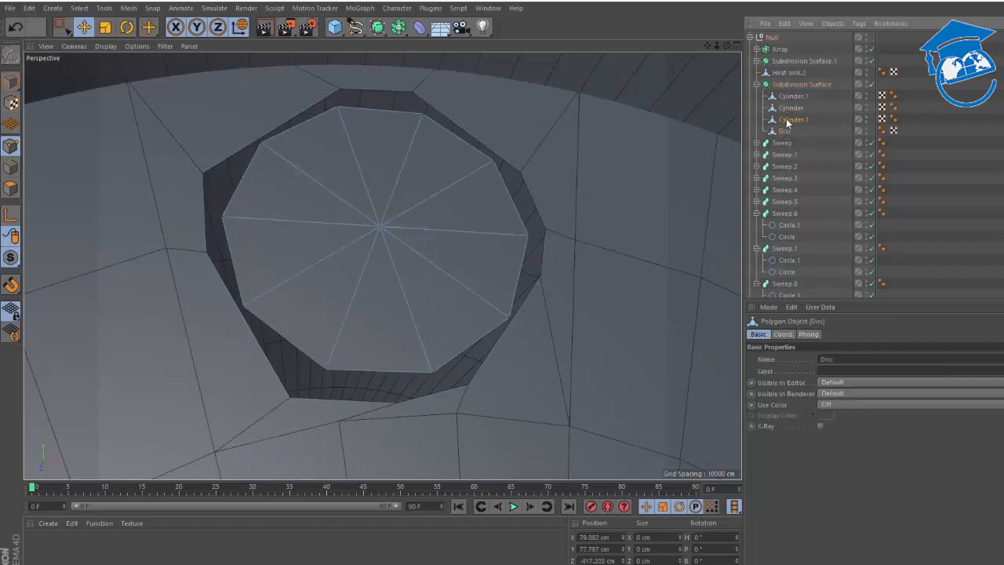
- Delete the combined copy made with Connect Objects, keeping the separate cap and small disc
left_click(788, 122)
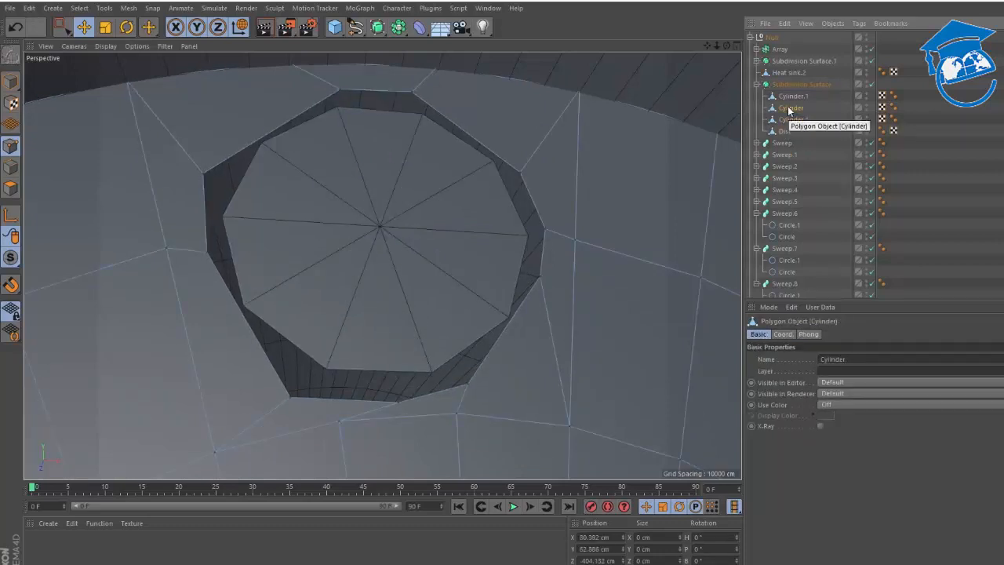
key("Delete")
- Merge the cap disc and the editable small disc into one object with Connect Objects + Delete
left_click(794, 95)
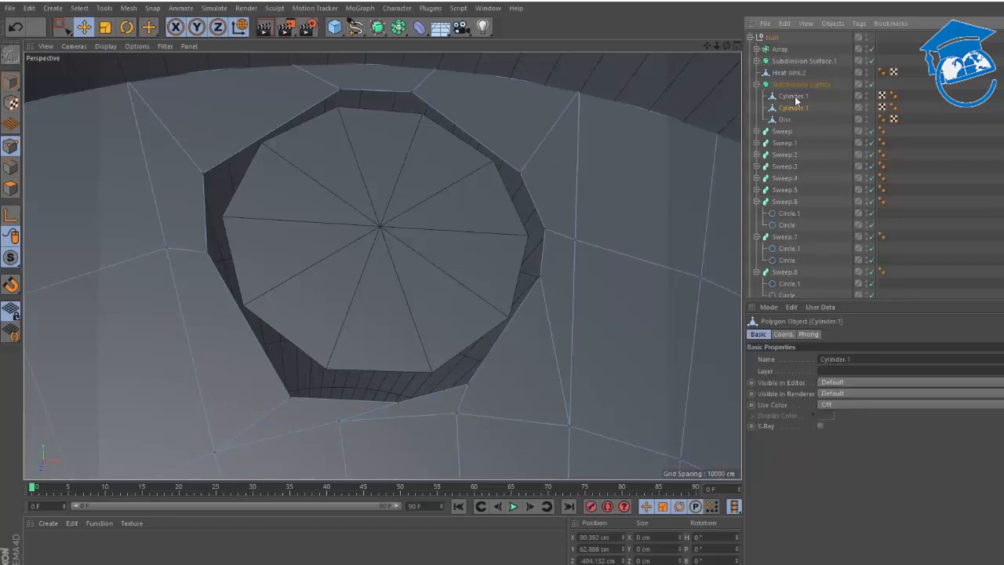
left_click(794, 108)
right_click(793, 107)
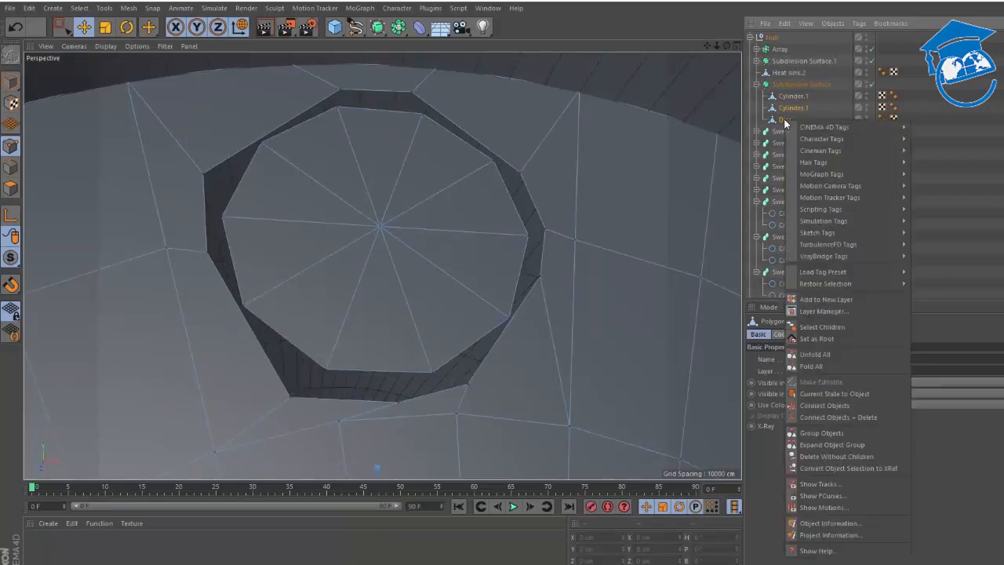
left_click(839, 416)
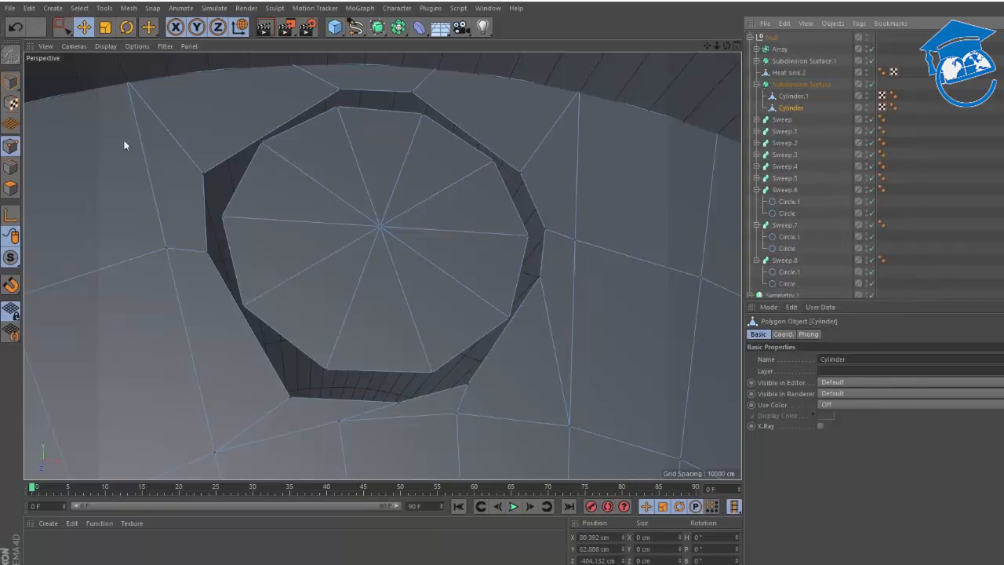
- Weld the two points on the hole's left side to the left and upper-left corners of the inner disc
key("0")
left_click_drag(180, 202, 235, 268)
right_click(262, 254)
left_click(294, 455)
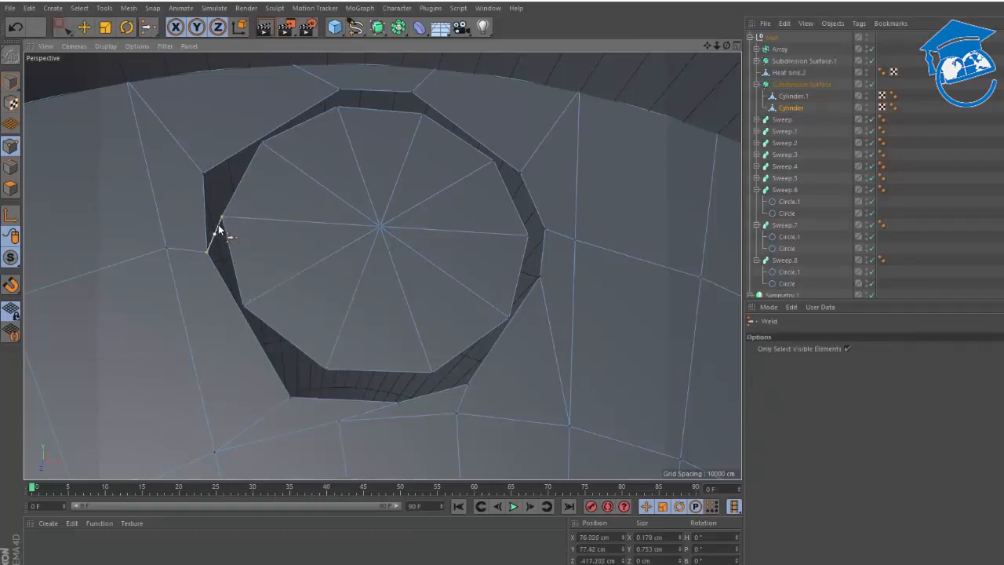
left_click(222, 216)
left_click_drag(179, 118, 260, 153)
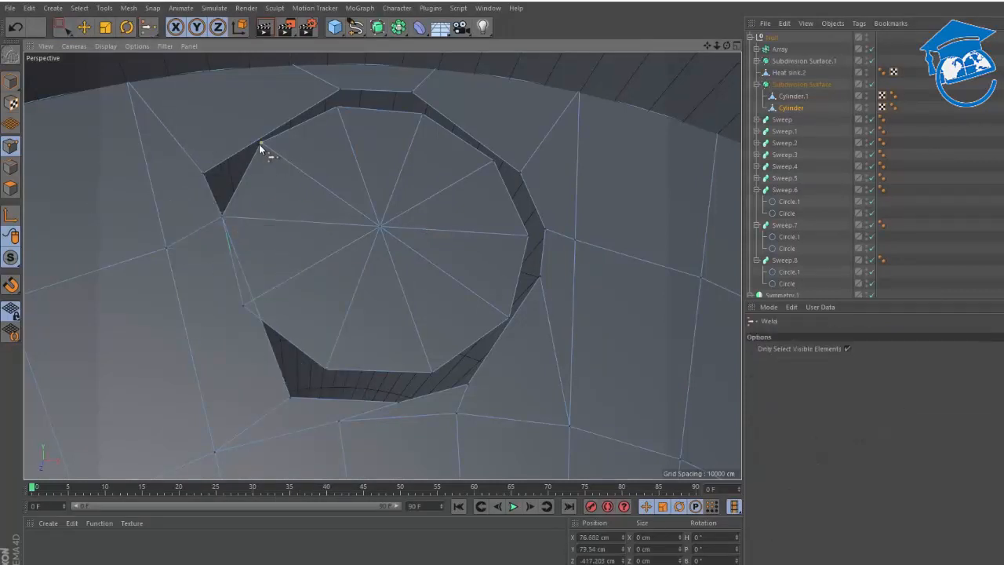
left_click_drag(177, 118, 272, 183)
key("space")
left_click(259, 144)
key("space")
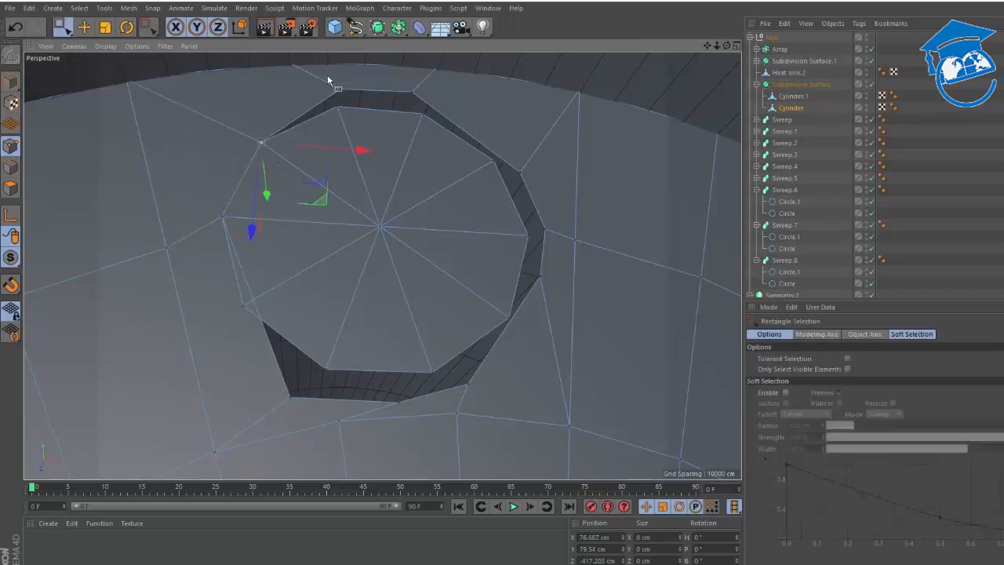
- Weld the hole's two top points and its upper-right point to the matching corners of the inner disc
left_click_drag(329, 81, 353, 125)
key("space")
left_click(338, 109)
key("space")
left_click_drag(403, 89, 461, 140)
key("space")
left_click(422, 117)
key("space")
key("ctrl+z")
key("space")
left_click(492, 164)
key("space")
- Weld the hole's right and lower-right points to the adjacent corners of the inner disc
left_click_drag(593, 278, 546, 242)
key("space")
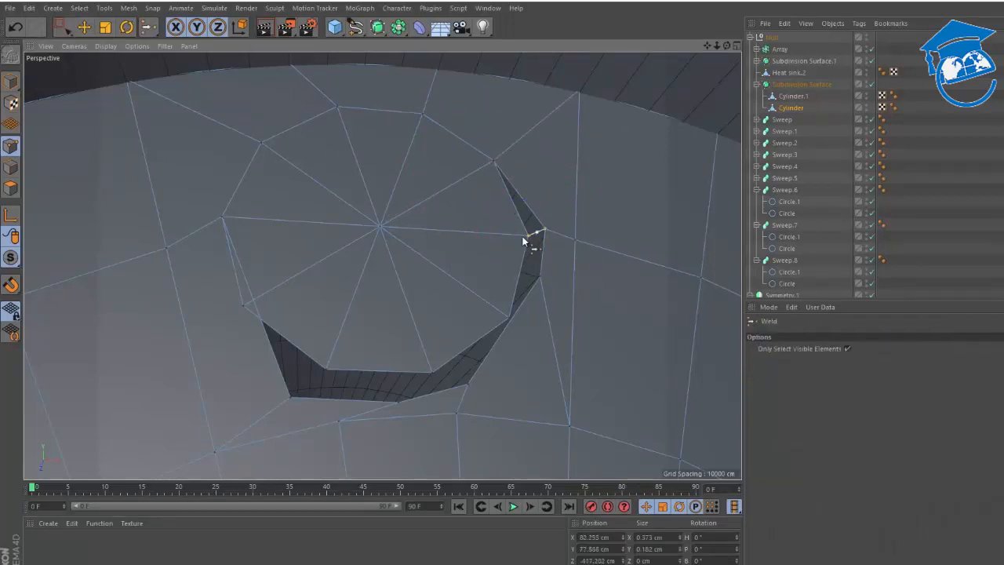
left_click(531, 235)
key("space")
left_click_drag(459, 252, 526, 318)
key("space")
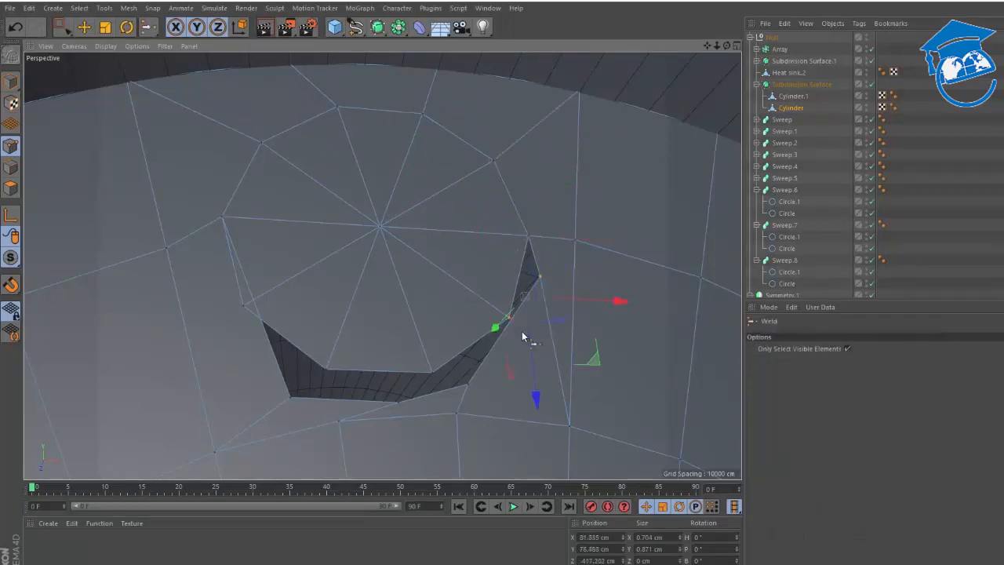
left_click(509, 320)
key("space")
- Weld the remaining three points along the hole's lower edge to the inner disc's bottom and lower-left corners
key("space")
left_click(432, 374)
key("space")
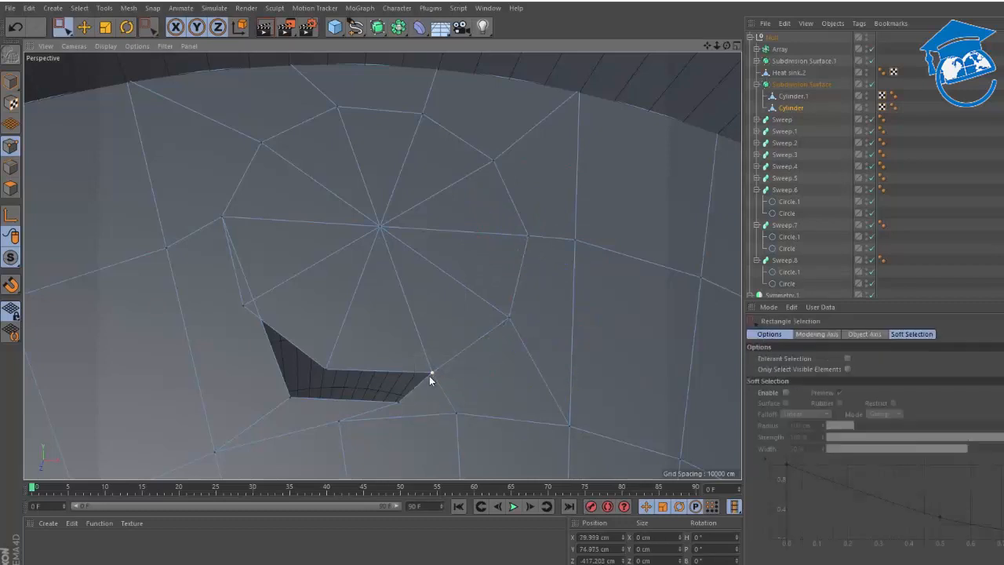
left_click_drag(317, 359, 406, 406)
key("space")
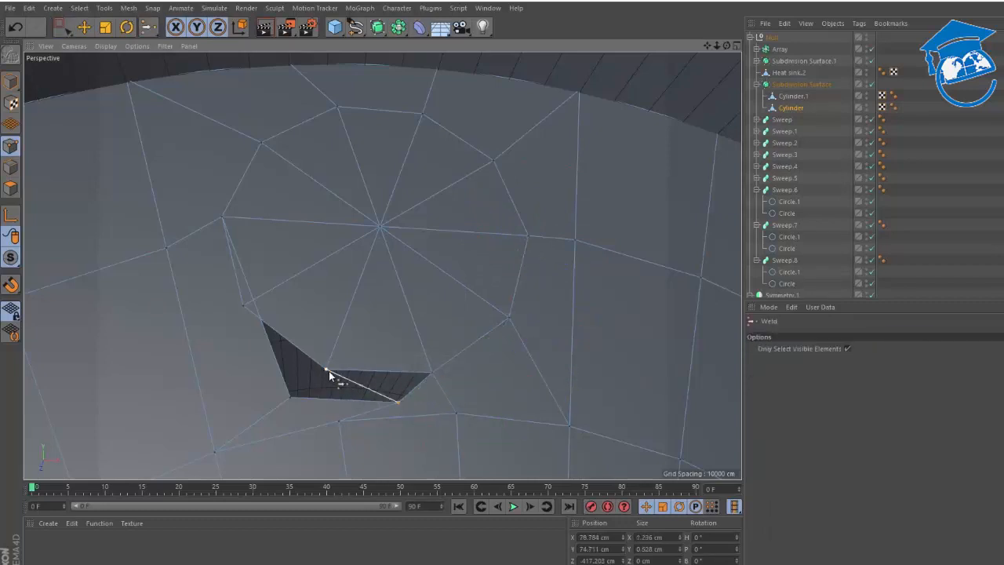
left_click(327, 370)
key("space")
left_click_drag(230, 291, 298, 396)
key("space")
left_click(241, 309)
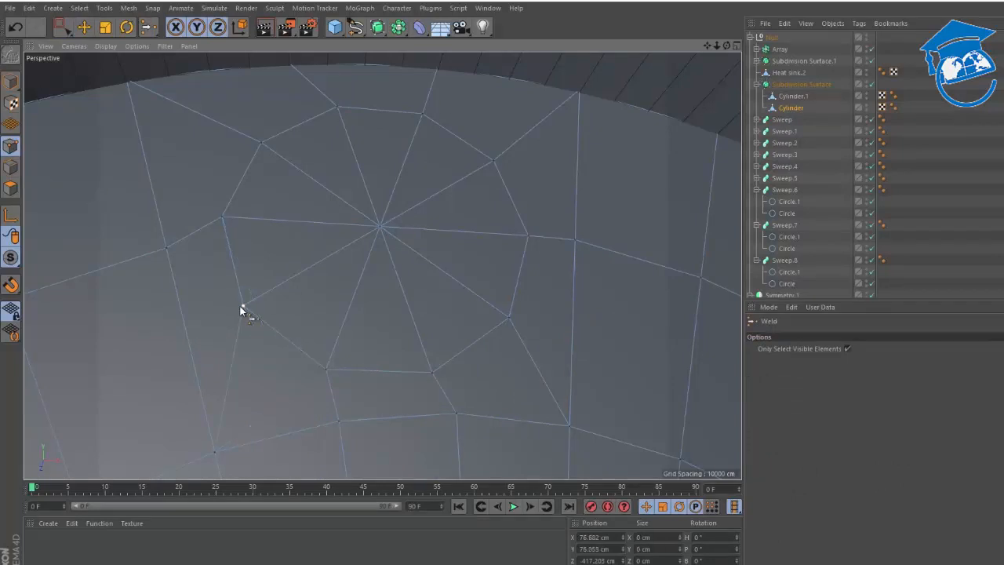
- Select all the triangles of the ten-sided disc and inset them with Extrude Inner by about 0.11 cm
left_click(11, 188)
key("u")
key("l")
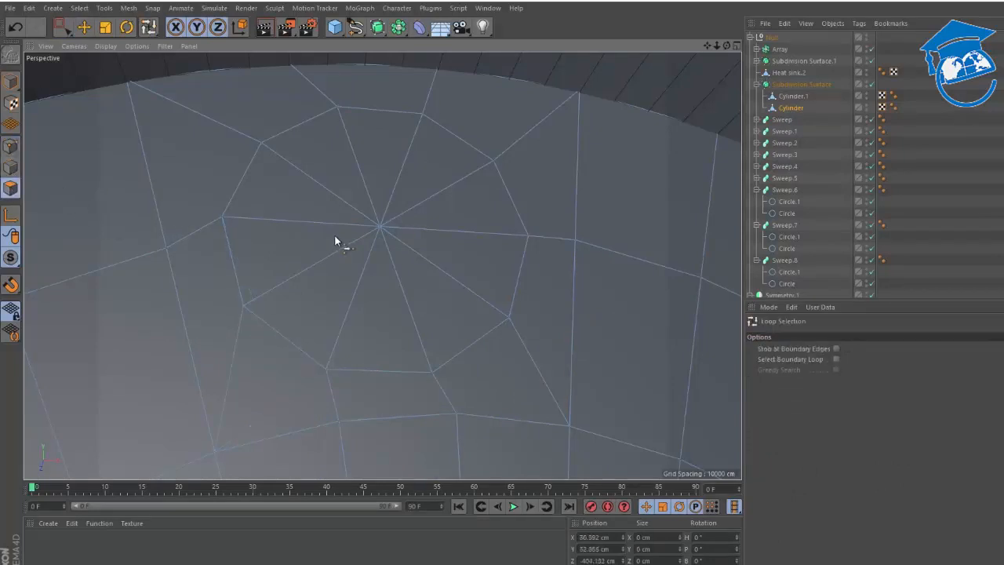
left_click(340, 225)
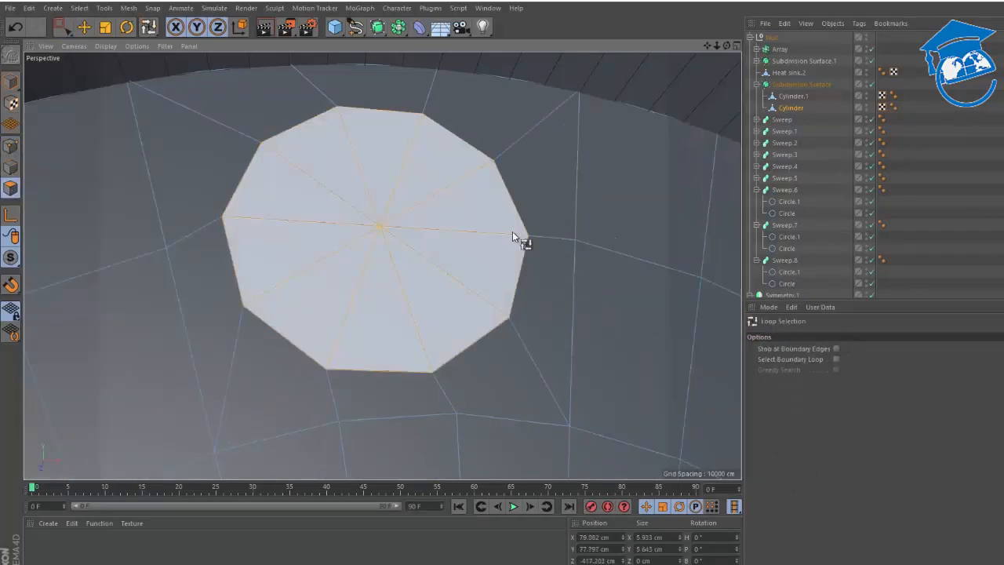
key("i")
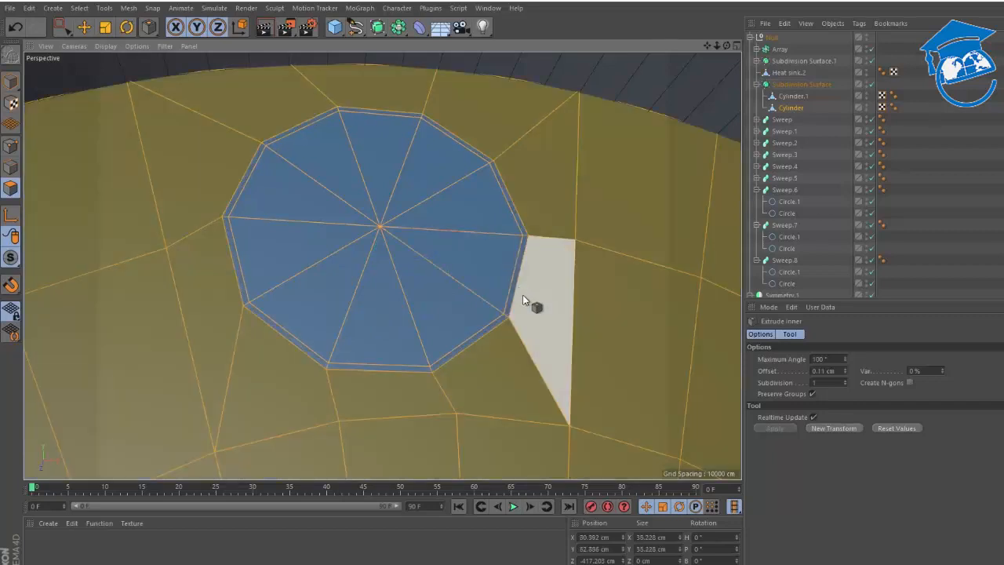
key("ctrl+z")
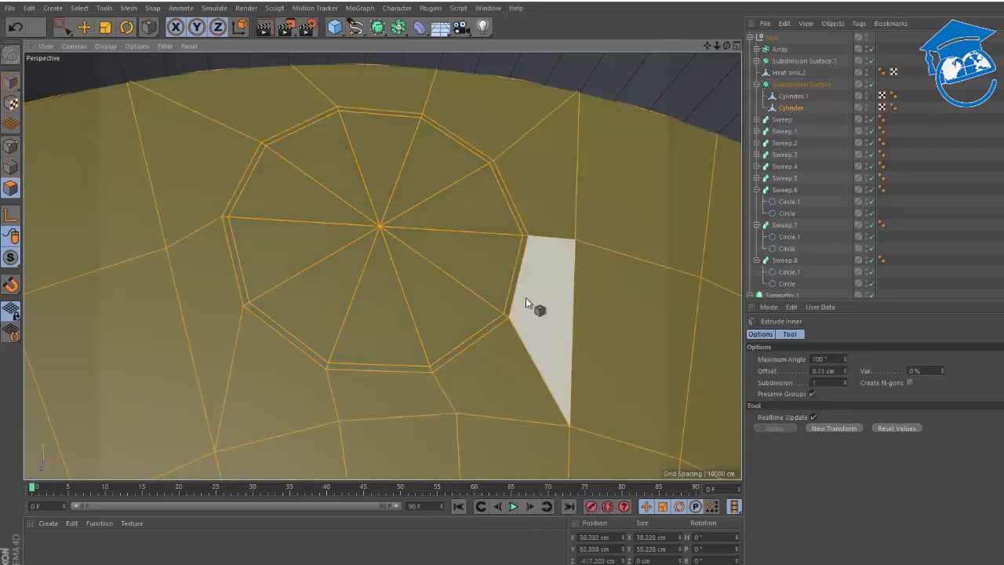
- Select the inset disc's polygons and push them about 5.7 cm into the nozzle along Z, forming a hole
key("u")
key("l")
left_click(463, 246)
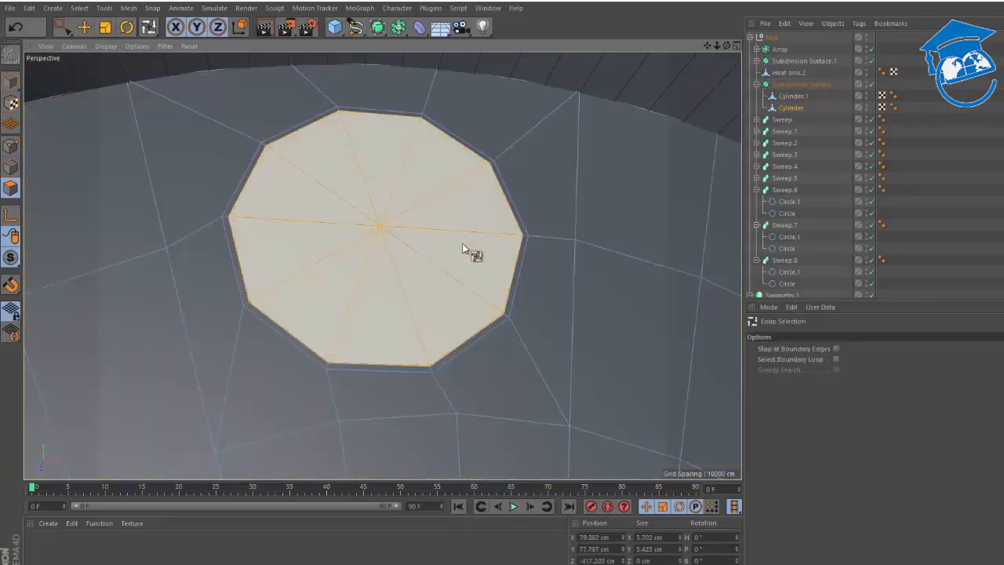
left_click_drag(464, 245, 493, 287, "alt")
key("e")
left_click_drag(345, 241, 249, 290)
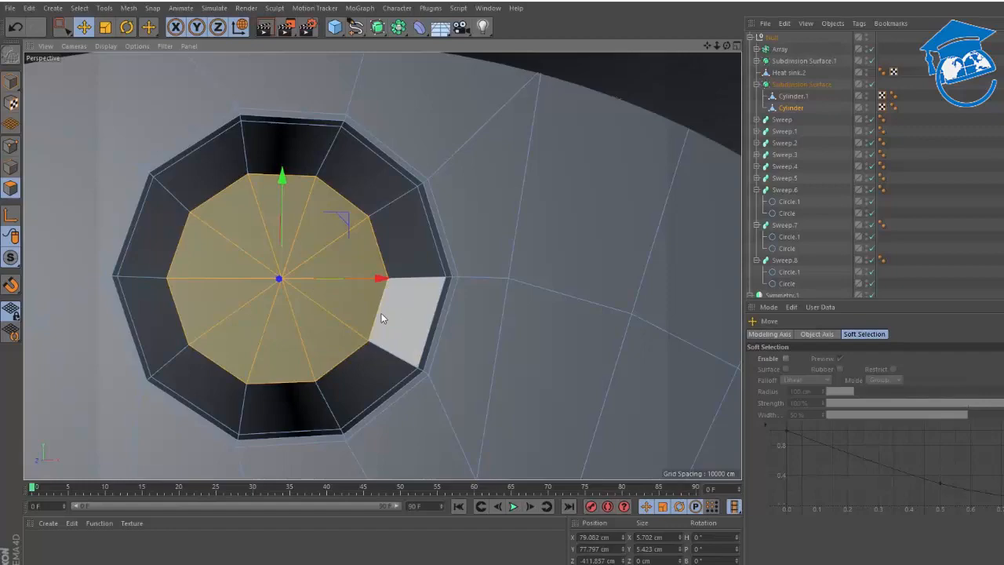
left_click_drag(393, 321, 347, 309, "alt")
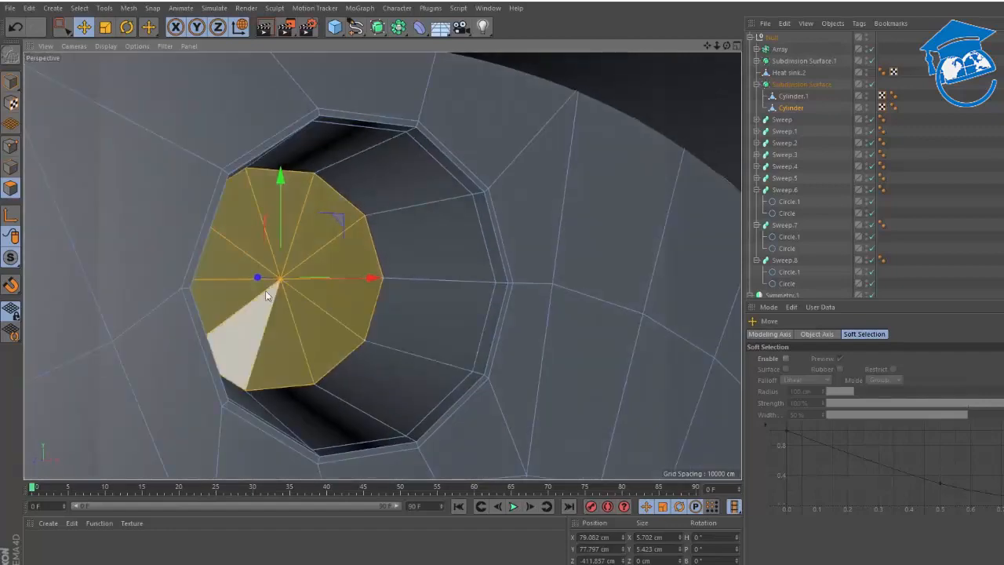
left_click_drag(265, 290, 255, 308, "alt")
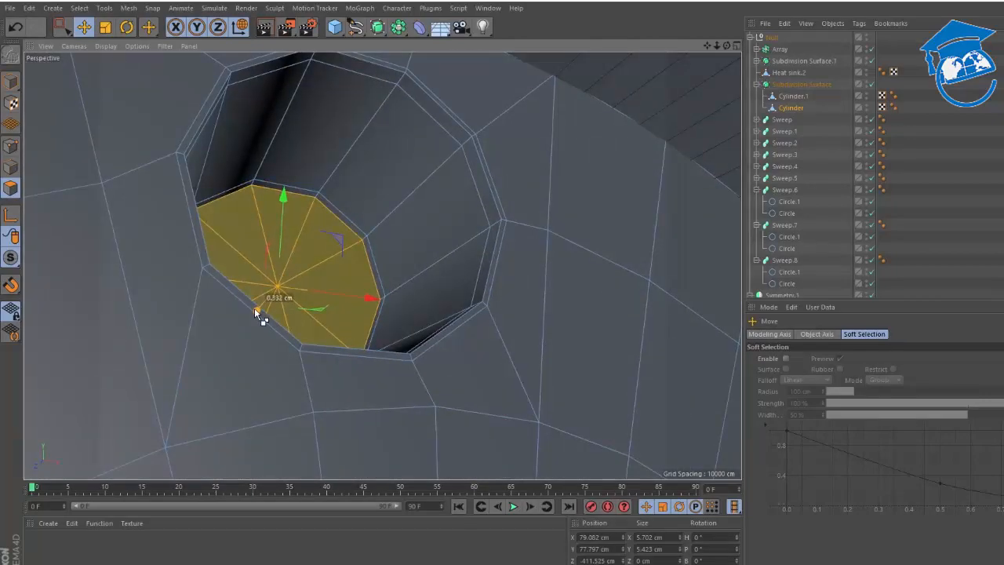
- Inset the floor of the recessed hole with Extrude Inner by about 0.26 cm
key("i")
left_click_drag(398, 246, 385, 249)
right_click_drag(341, 272, 302, 302, "alt")
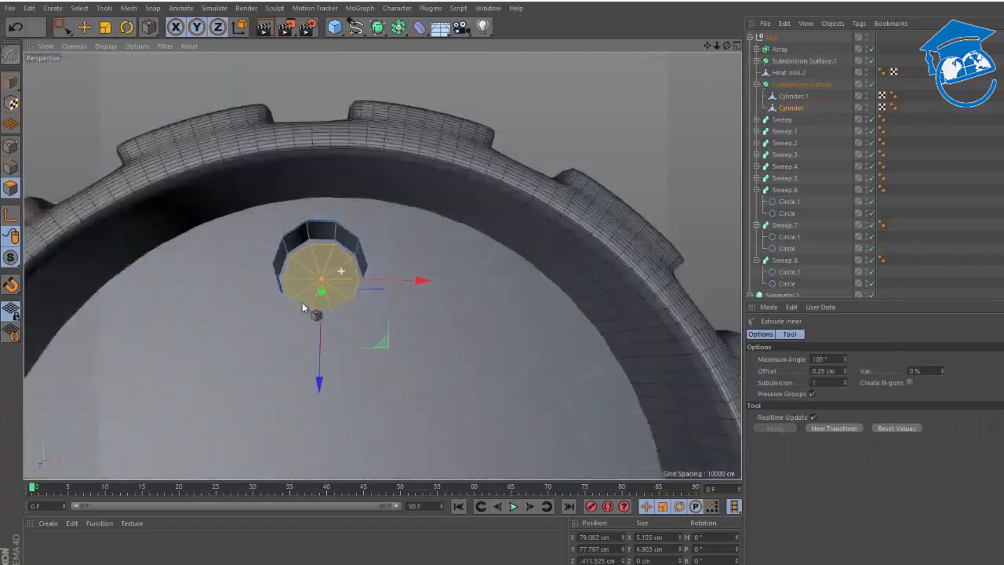
middle_click_drag(302, 302, 385, 191, "alt")
mouse_move(396, 191)
left_mouse_down("alt")
mouse_move(388, 170)
mouse_move(376, 171)
mouse_move(392, 162)
mouse_move(388, 182)
left_mouse_up("alt")
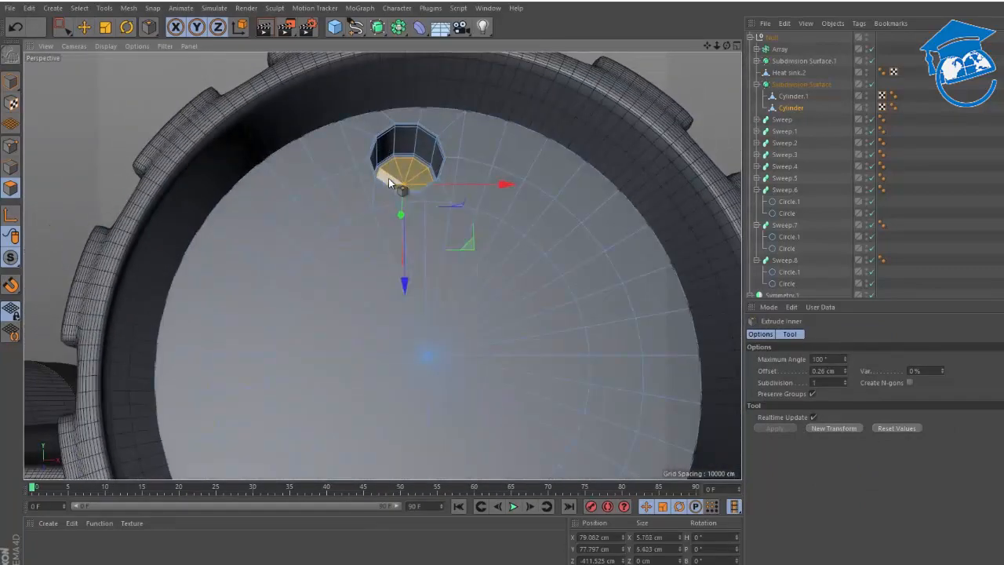
- Select the hole, its surrounding polygons and the two wedges beneath it, invert the selection, and delete the rest of the cap disc
key("u")
key("g")
key("u")
key("g")
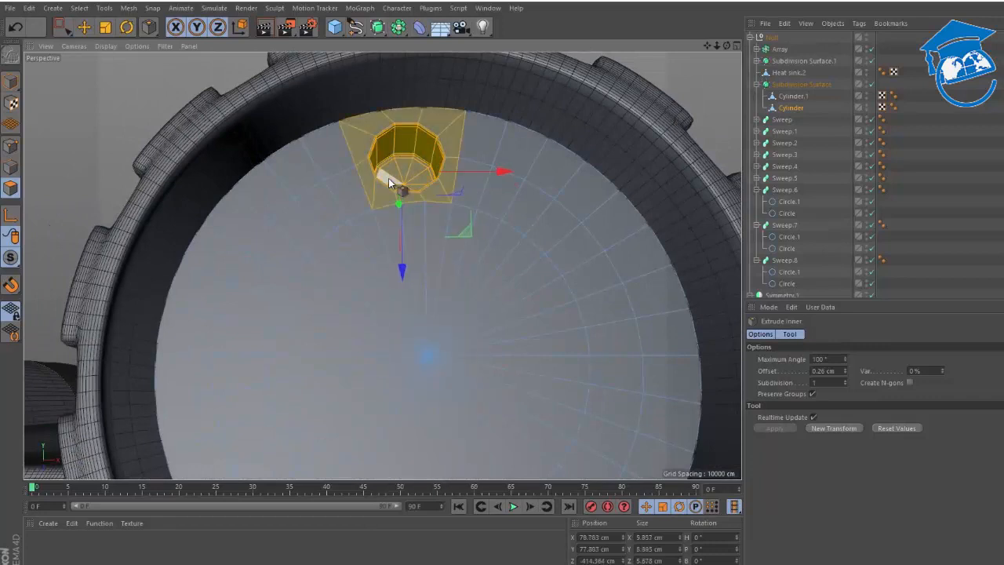
key("space")
left_click(427, 229, "shift")
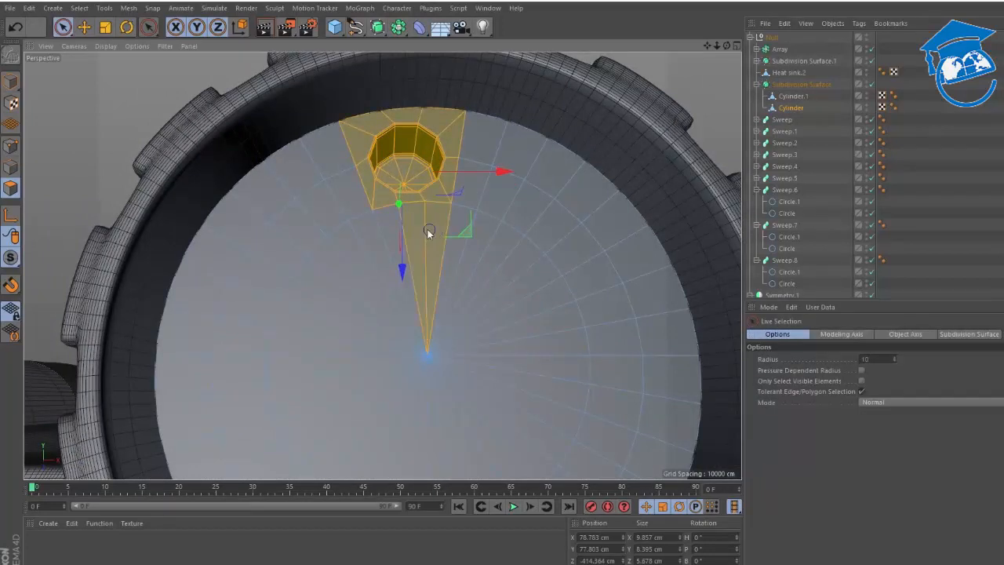
left_click(398, 227, "shift")
key("u")
key("i")
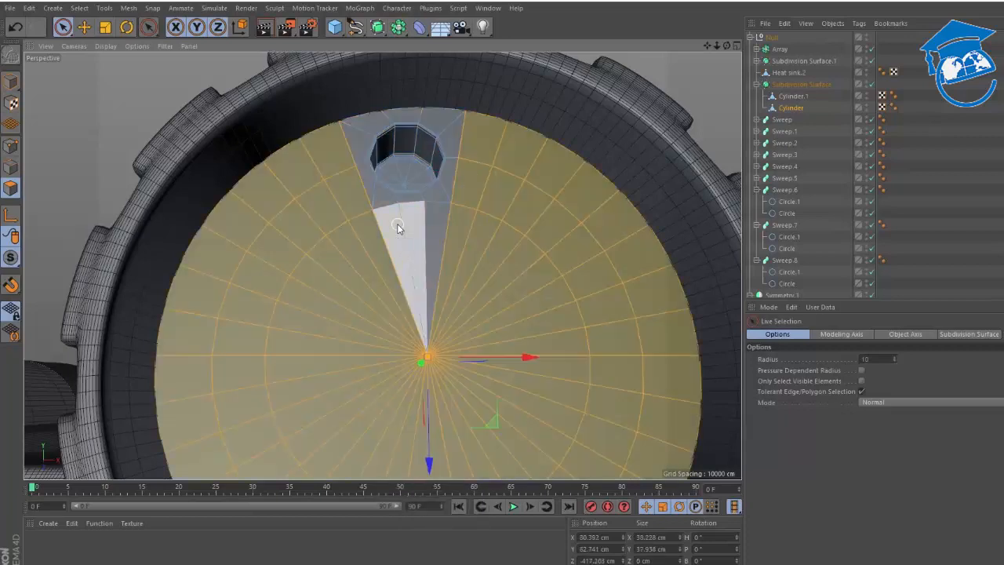
key("Delete")
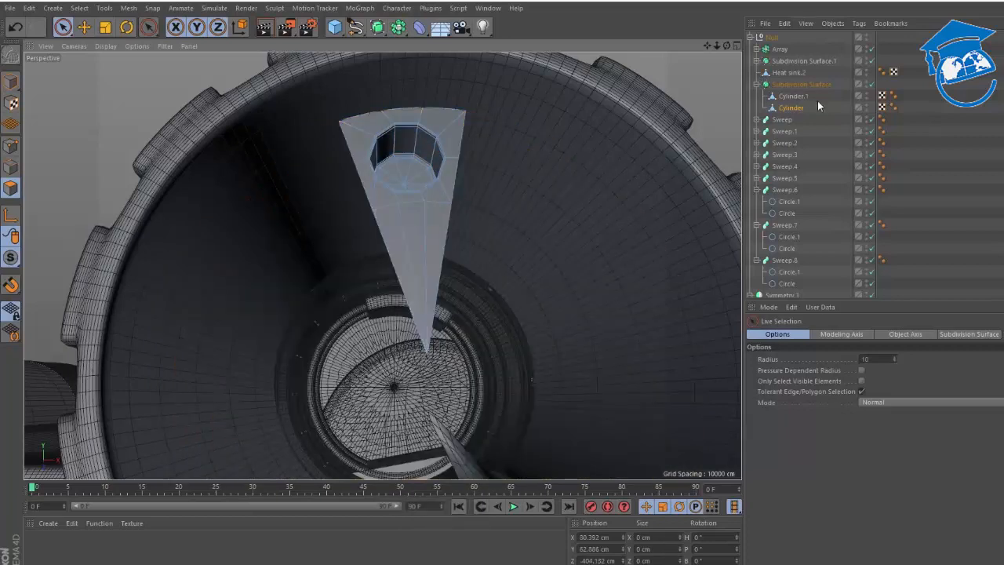
- Put the remaining disc wedge in an Array with a radius of 0 cm and 11 copies
left_click(816, 105)
left_click(398, 28, "alt")
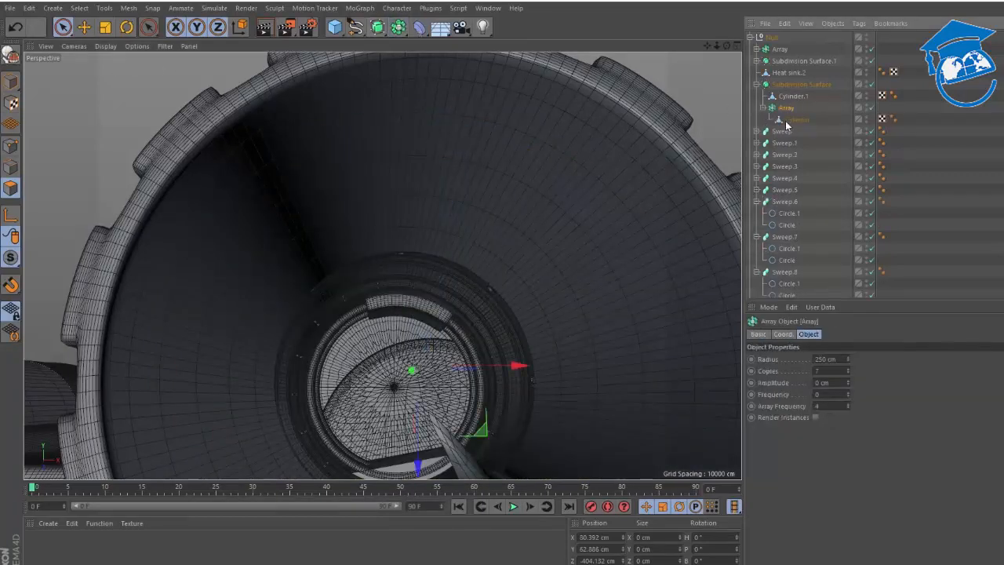
left_click_drag(840, 360, 803, 353)
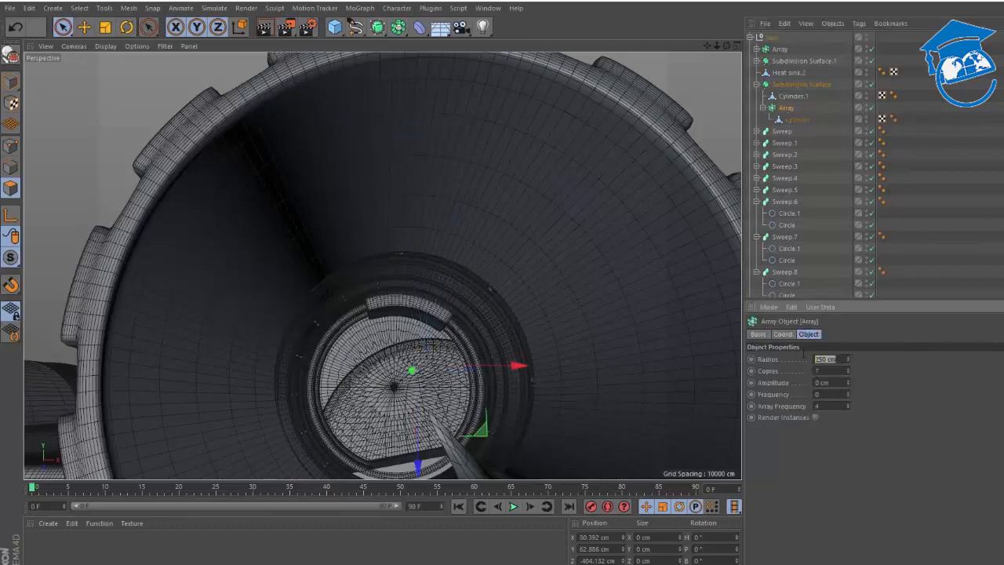
type("0")
key("Return")
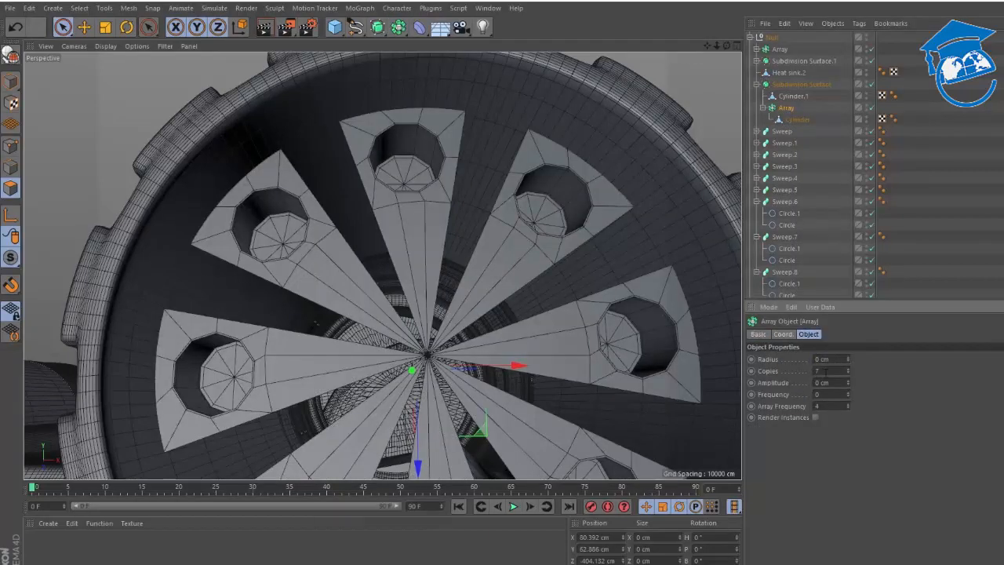
type("11")
key("Return")
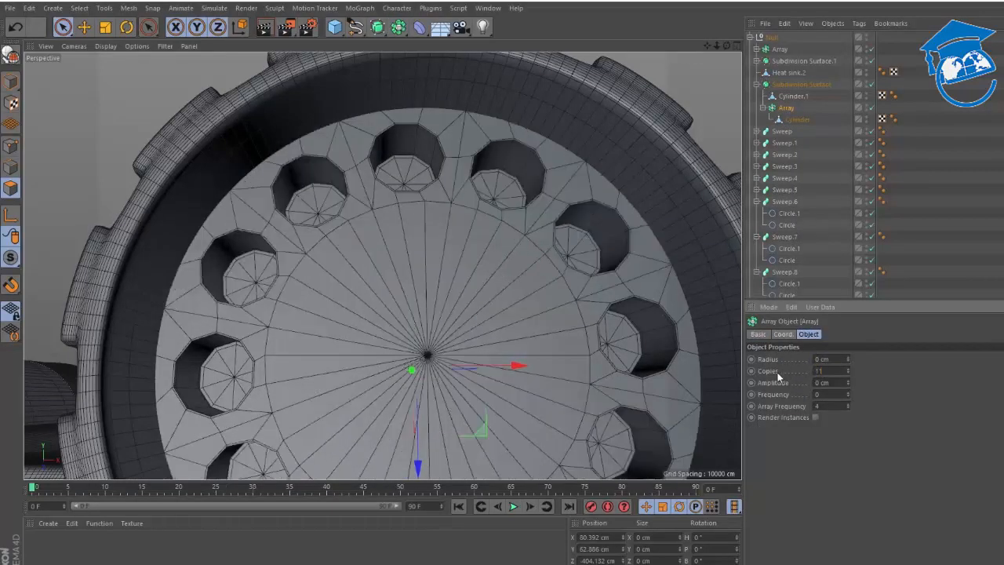
- Make the wedge array editable and merge all its cylinder copies into one object with Connect Objects + Delete
left_click(786, 109)
key("c")
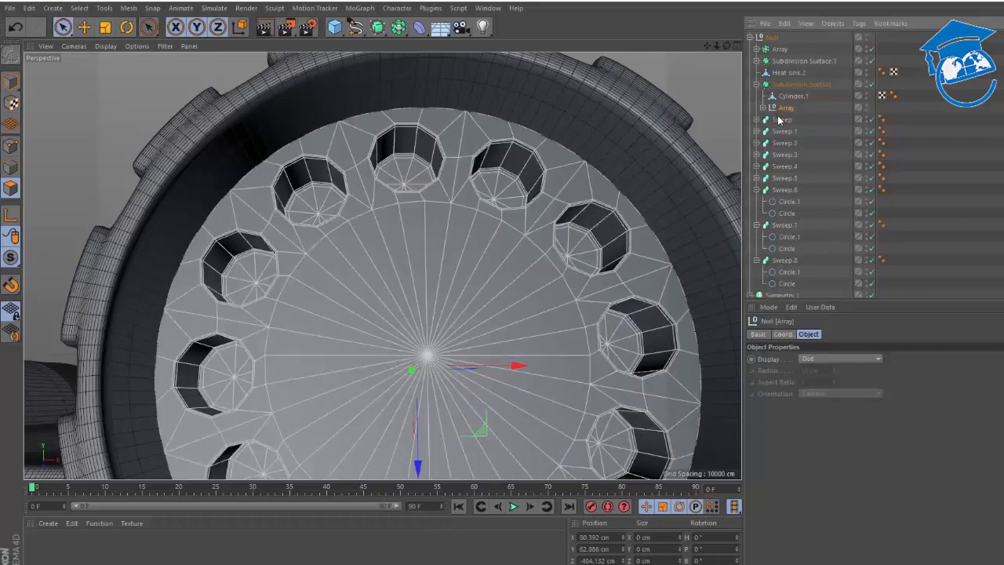
left_click(791, 121)
left_click(792, 250, "shift")
right_click(794, 248)
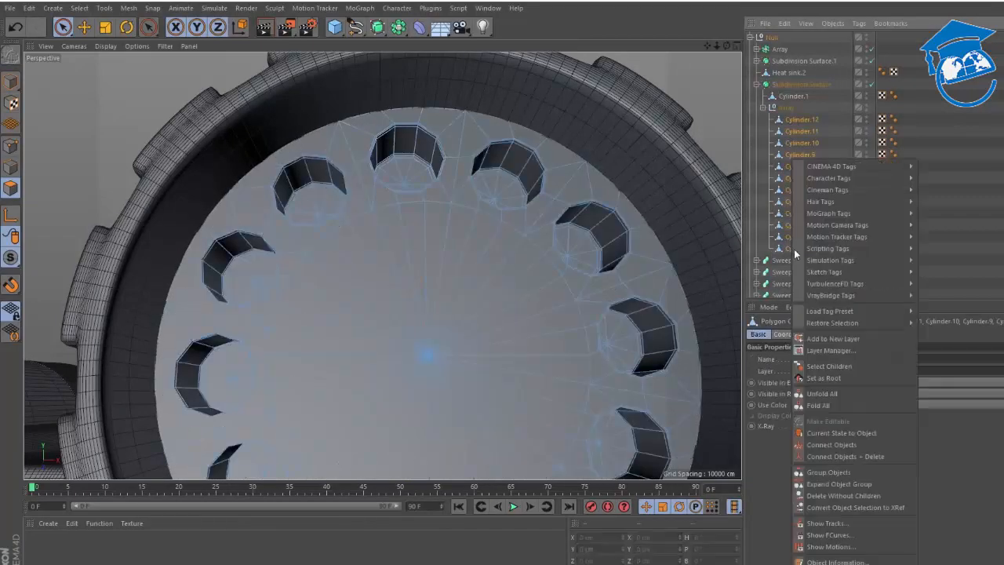
left_click(865, 456)
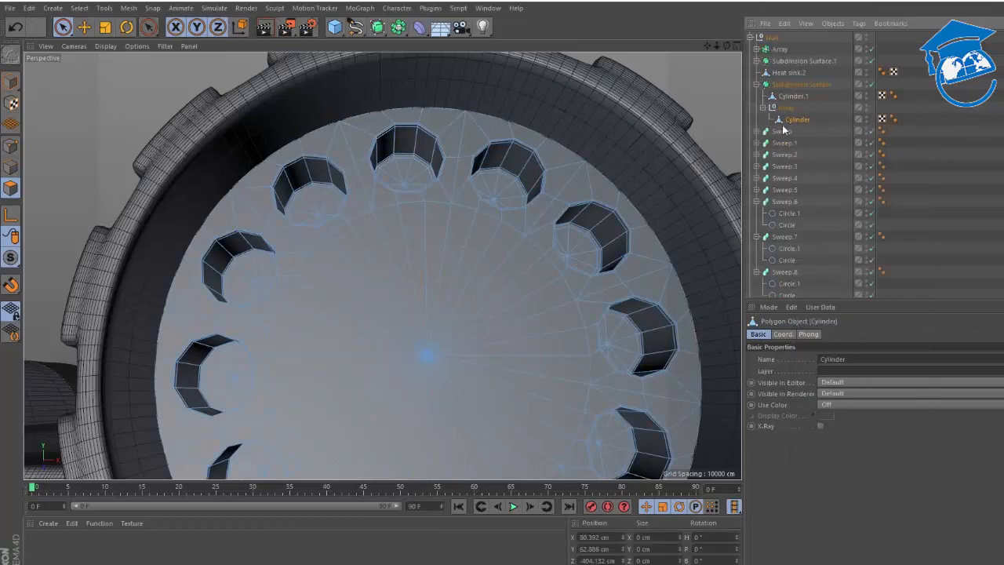
- Replace the leftover Array null with a new null grouping Cylinder and Cylinder.1 inside the Subdivision Surface
left_click_drag(790, 107, 790, 108)
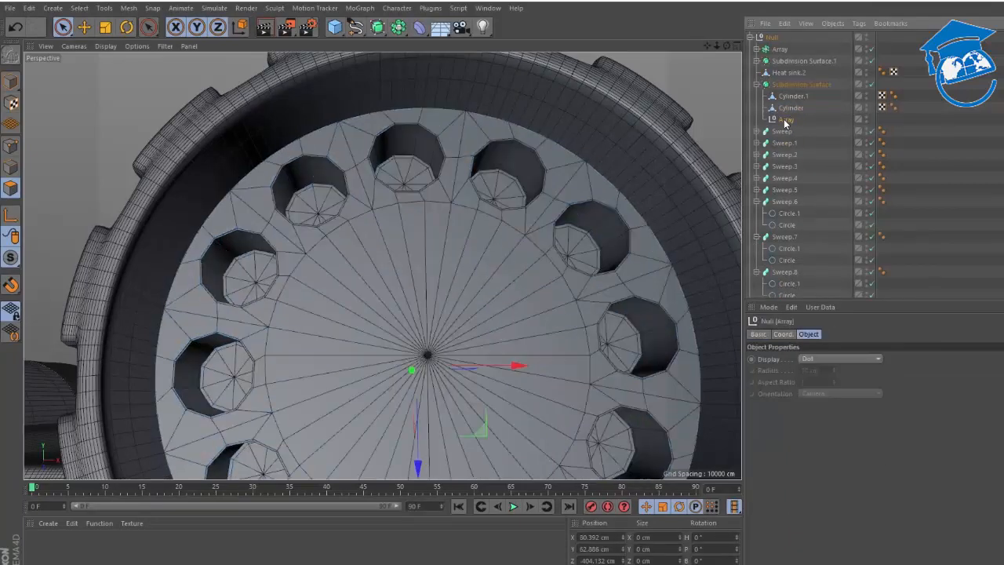
left_click(789, 108)
left_click(792, 96, "ctrl")
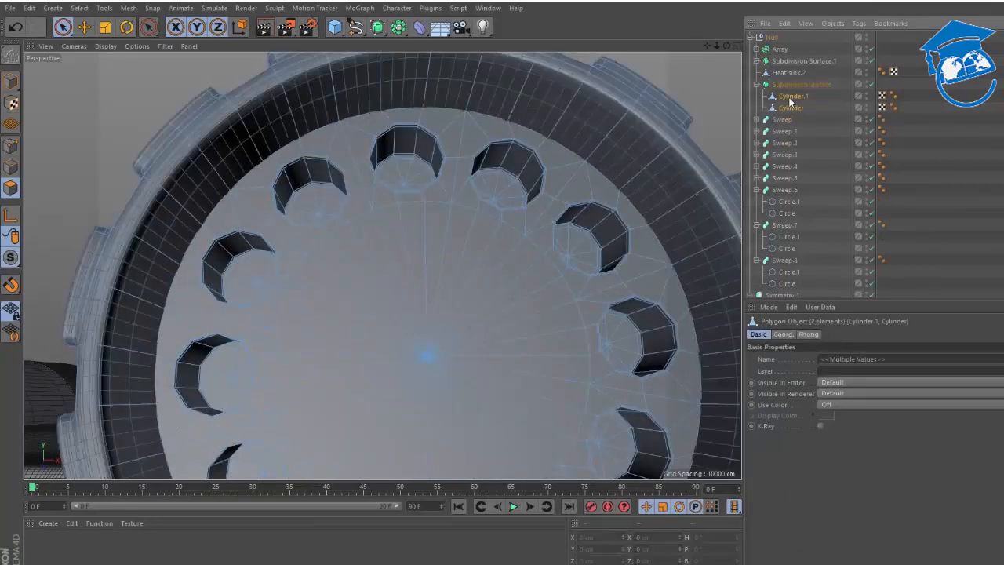
key("alt+g")
left_click(763, 96)
- Merge the combined disc's coincident points with smoothing switched off, and turn the Subdivision Surface back on to check the seams
left_click(797, 118)
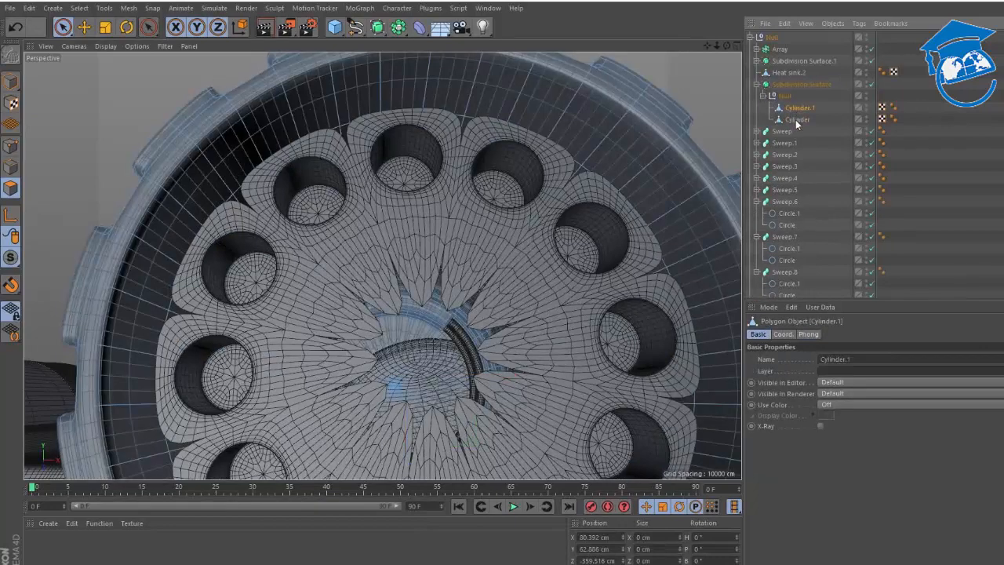
key("q")
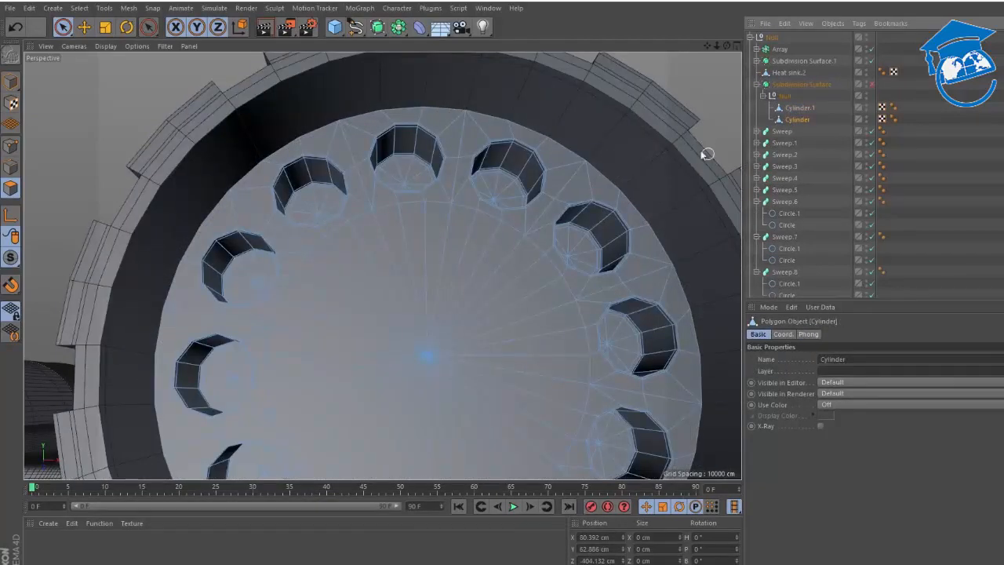
left_click(11, 147)
key("e")
right_click(109, 113)
key("Escape")
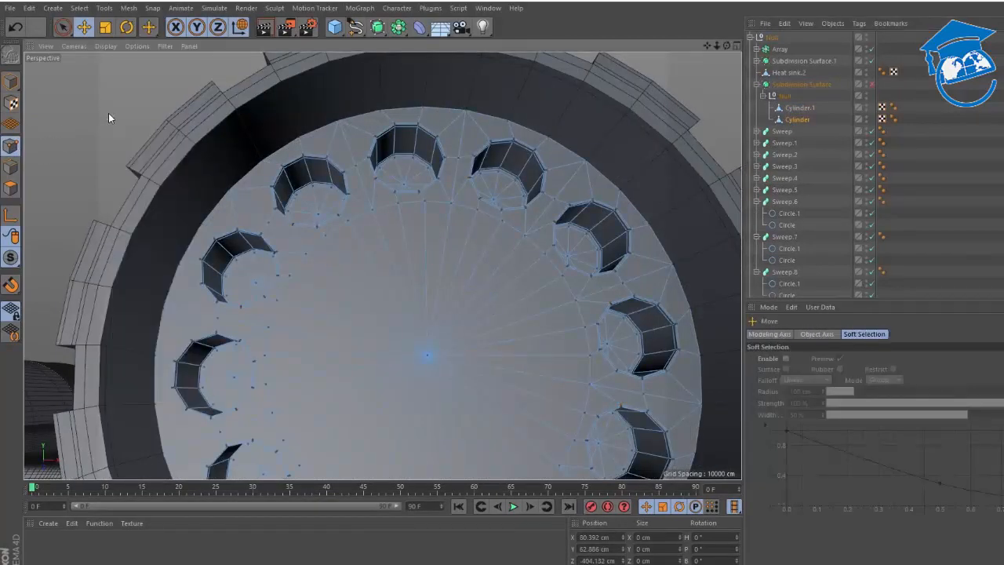
key("q")
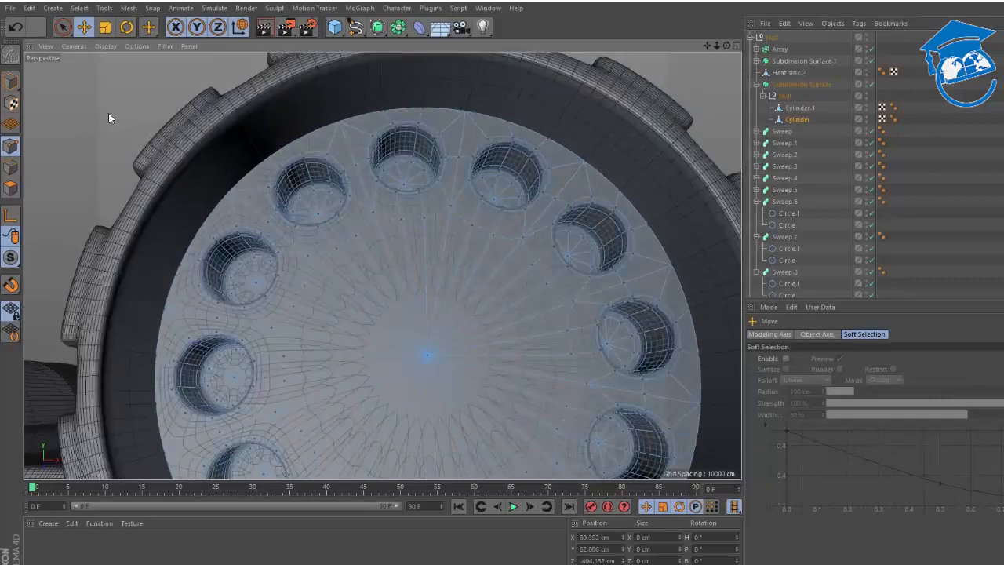
left_click(947, 170)
left_click_drag(502, 211, 518, 259, "alt")
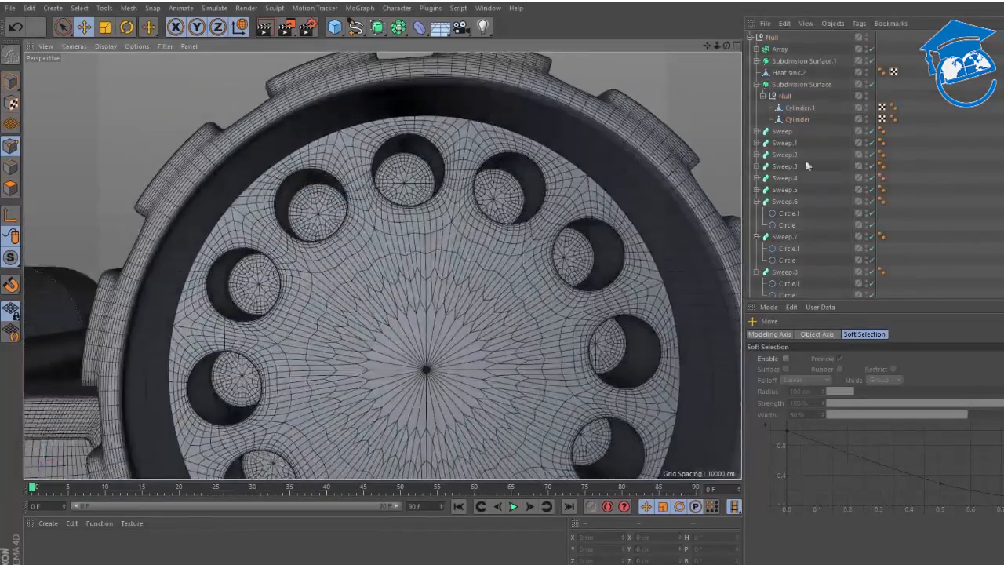
- With smoothing off, add a Knife loop cut around the disc's central area, about 2% in from its outer edge
left_click(792, 119)
key("q")
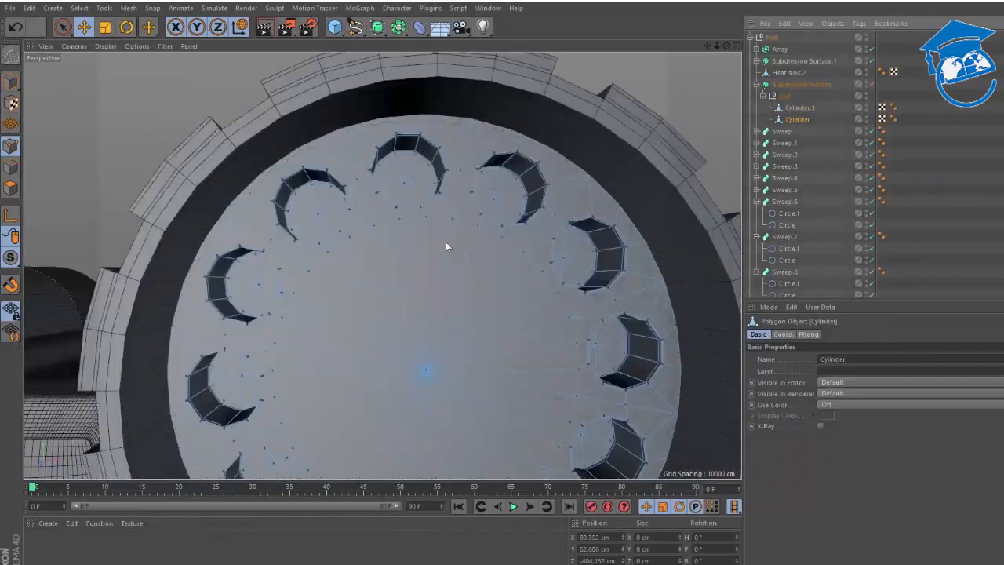
scroll(459, 227, "up", 4)
key("k")
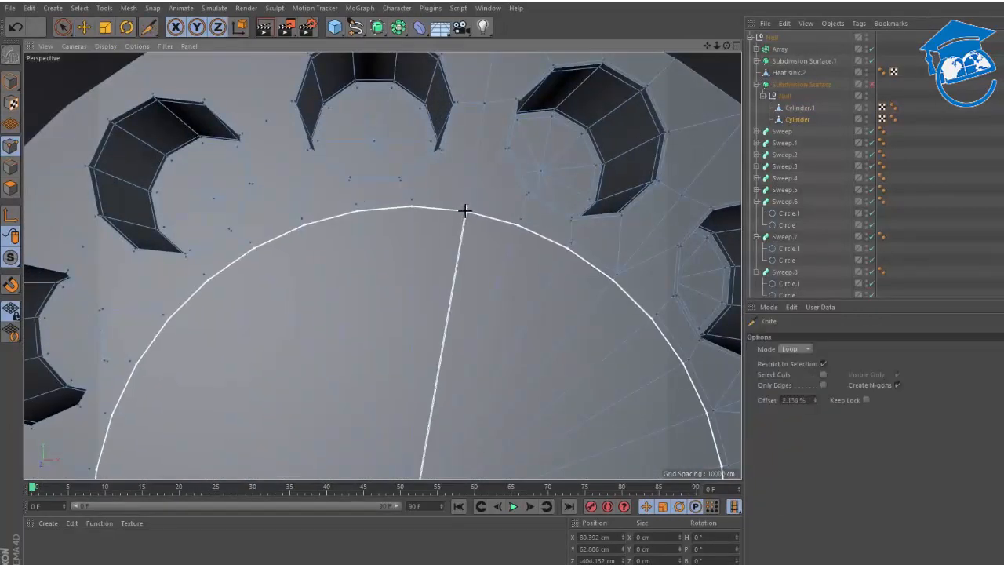
left_click(465, 210)
right_click_drag(460, 221, 439, 262, "alt")
middle_click_drag(439, 262, 461, 208, "alt")
left_click_drag(461, 207, 495, 200, "alt")
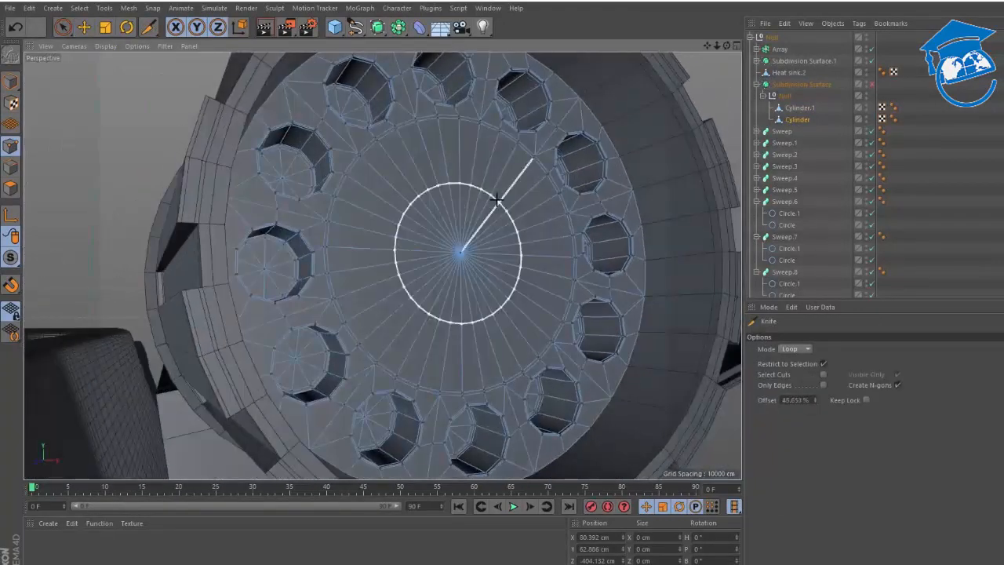
- Select the disc's central polygons, push them about 10 cm into the nozzle along Z, and inset the recessed floor
key("u")
key("l")
left_click(13, 192)
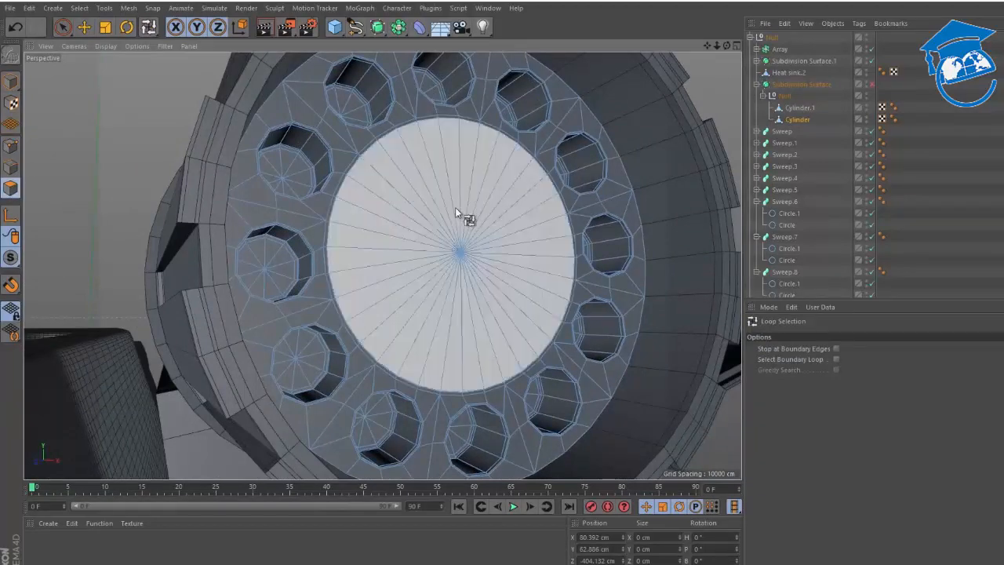
left_click(455, 207)
left_click_drag(463, 223, 496, 240, "alt")
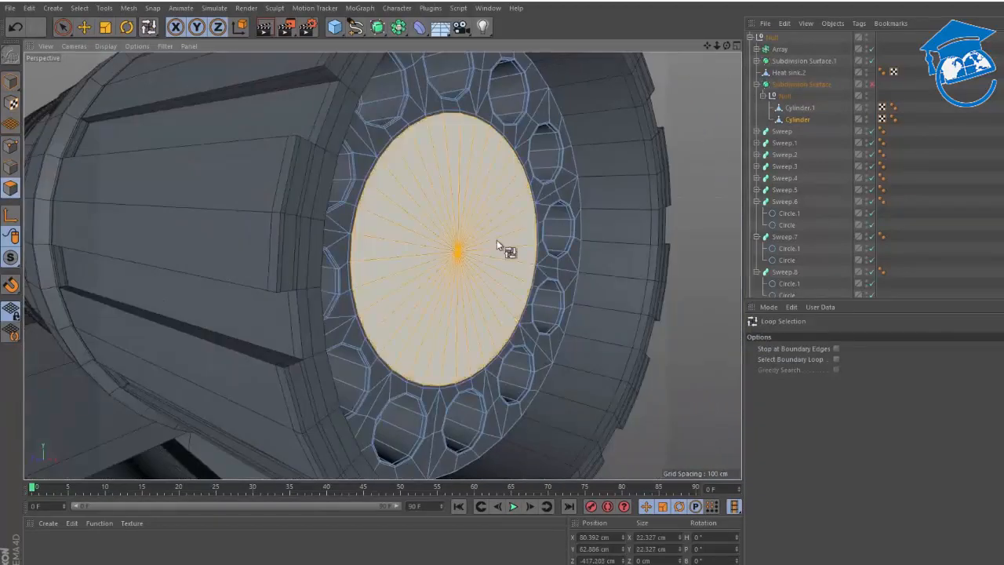
key("e")
left_click_drag(357, 240, 326, 225, "alt")
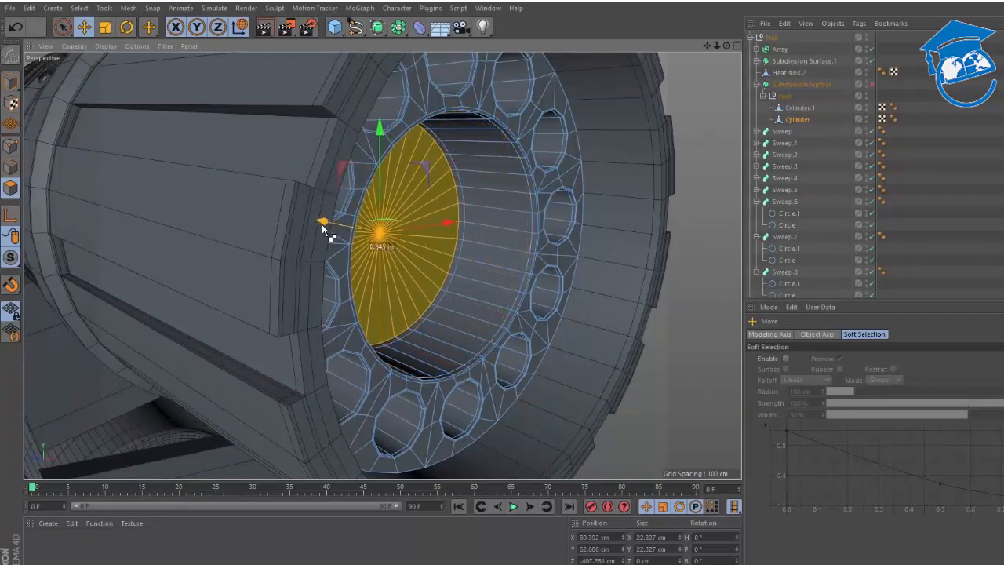
key("i")
left_click_drag(485, 234, 506, 230)
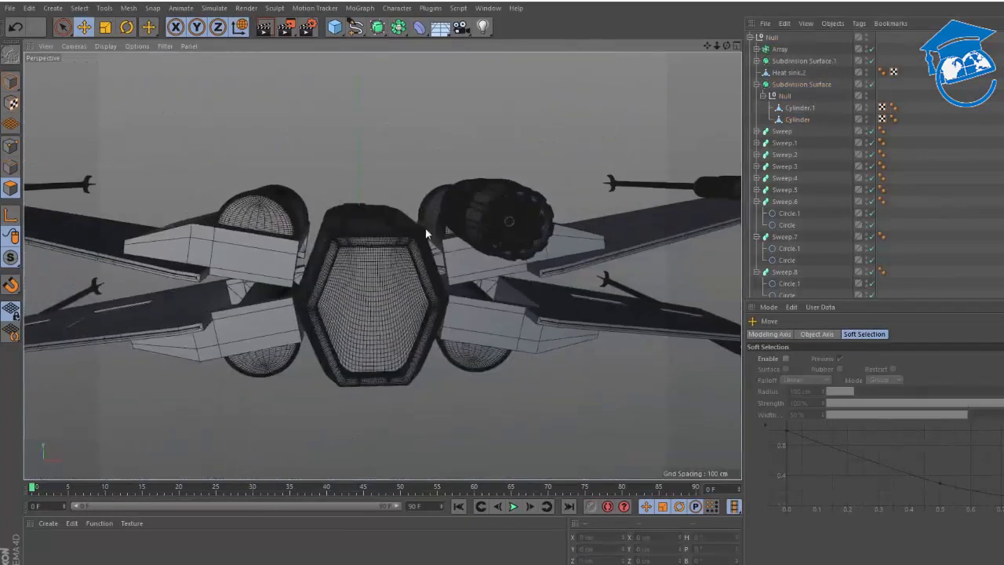
- Examine the nozzle's recessed cap disc and its ring of holes close up and from several angles
left_click_drag(426, 228, 477, 243, "alt")
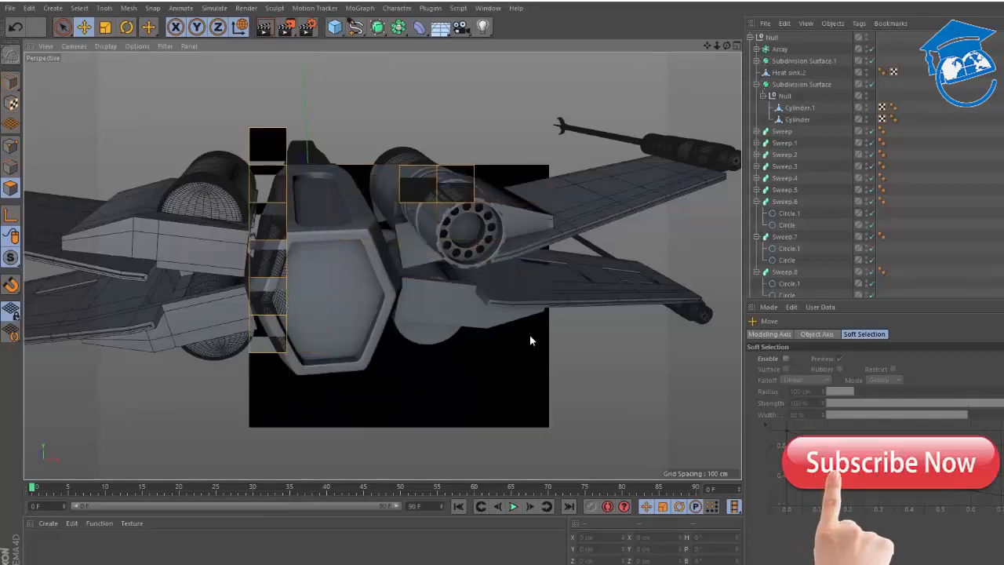
left_click(535, 387)
right_click_drag(468, 218, 574, 189, "alt")
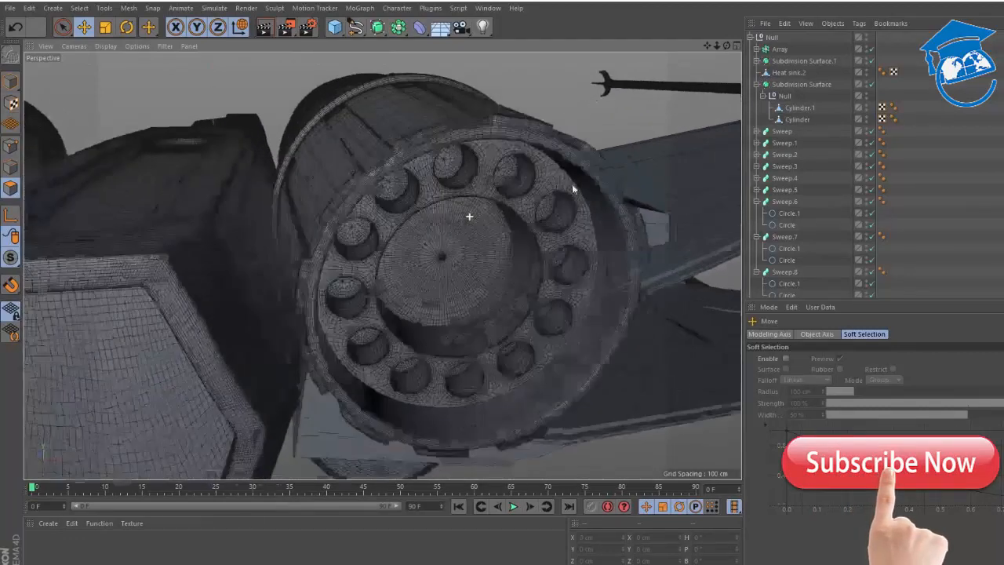
mouse_move(548, 189)
left_mouse_down("alt")
mouse_move(515, 161)
mouse_move(499, 167)
left_mouse_up("alt")
right_click_drag(506, 179, 382, 264, "alt")
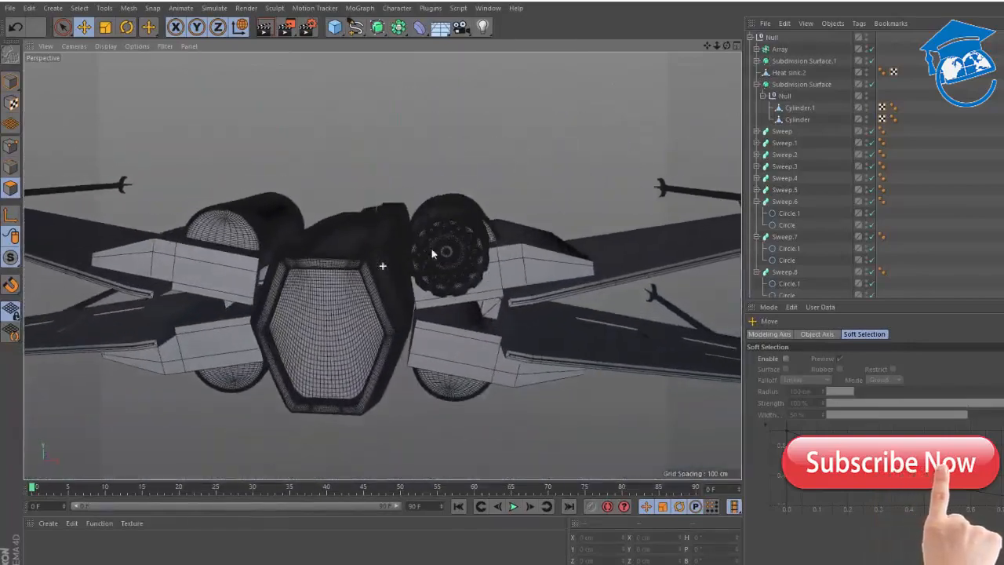
mouse_move(444, 229)
left_mouse_down("alt")
mouse_move(483, 340)
mouse_move(329, 304)
mouse_move(432, 220)
left_mouse_up("alt")
right_click_drag(437, 225, 594, 193, "alt")
left_click_drag(478, 192, 521, 181, "alt")
right_click_drag(526, 185, 513, 188, "alt")
left_click_drag(512, 185, 463, 189, "alt")
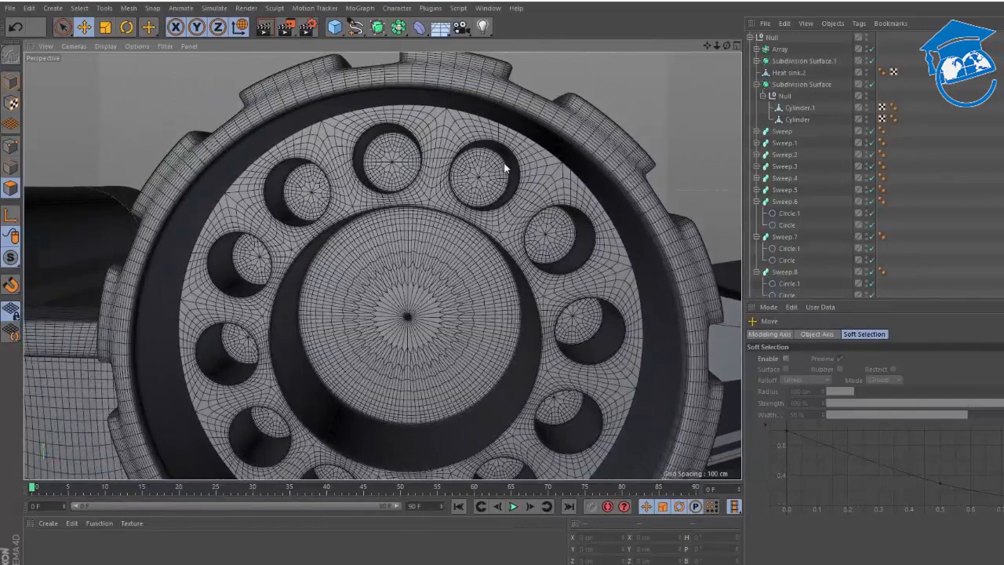
scroll(381, 163, "down", 5)
- Compare the nozzle with the X-wing rear render reference picture, and return to the model
key("alt+Tab")
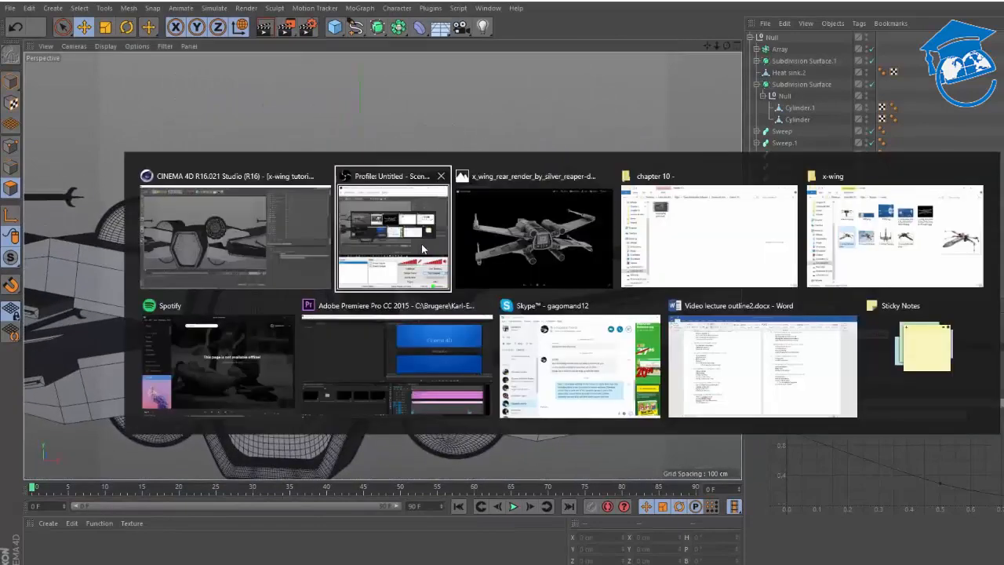
left_click(506, 252)
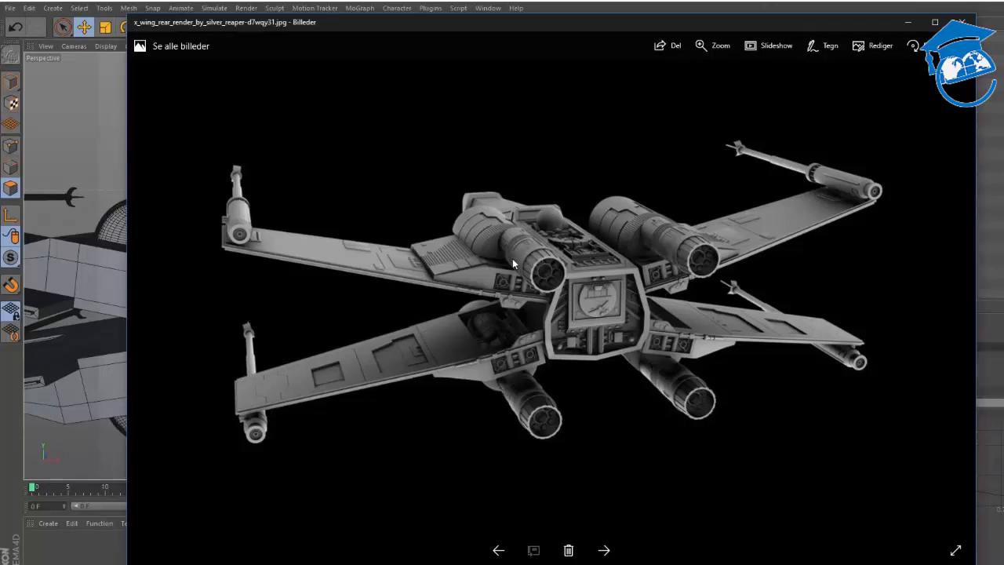
key("alt+Tab")
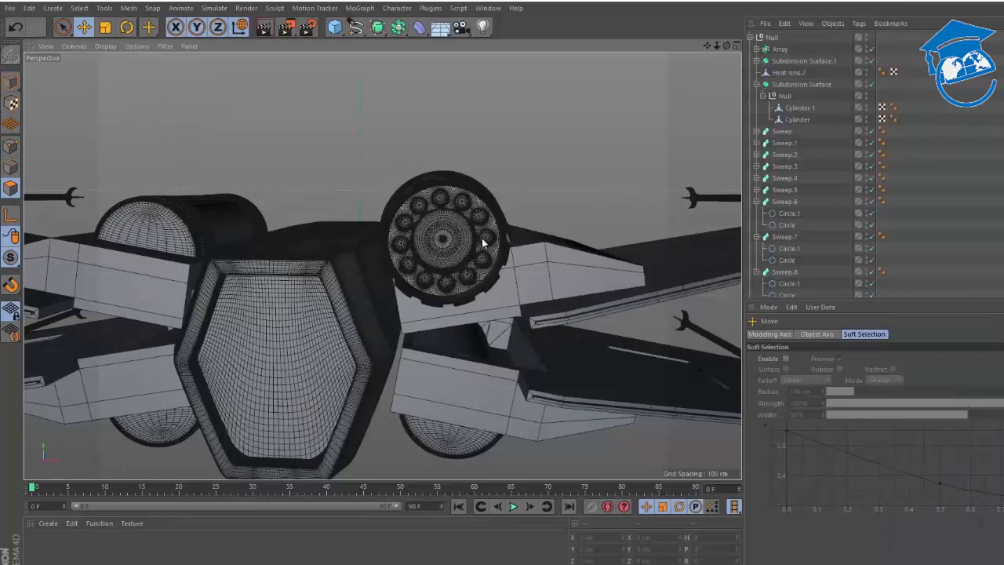
- Set the viewport display to Gouraud Shading without lines to view the engine from the side
left_click_drag(482, 239, 333, 275, "alt")
left_click_drag(516, 220, 337, 251, "alt")
left_click(105, 46)
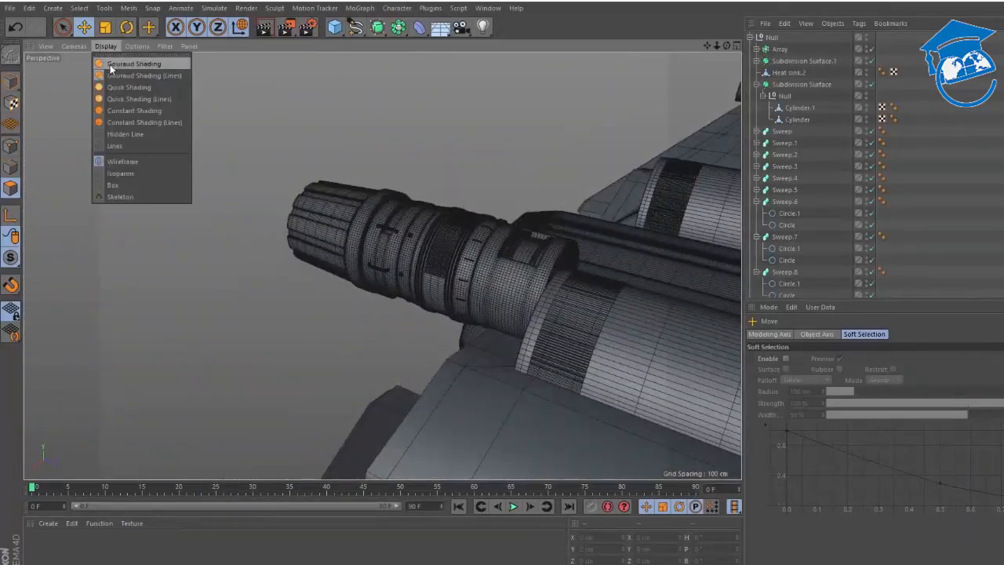
left_click(130, 63)
- Collapse the top-level null, toggle its visibility to check its contents, and rename it Motor rear
mouse_move(369, 199)
left_mouse_down("alt")
mouse_move(546, 255)
mouse_move(669, 251)
mouse_move(633, 260)
mouse_move(528, 225)
mouse_move(654, 146)
left_mouse_up("alt")
left_click(753, 38)
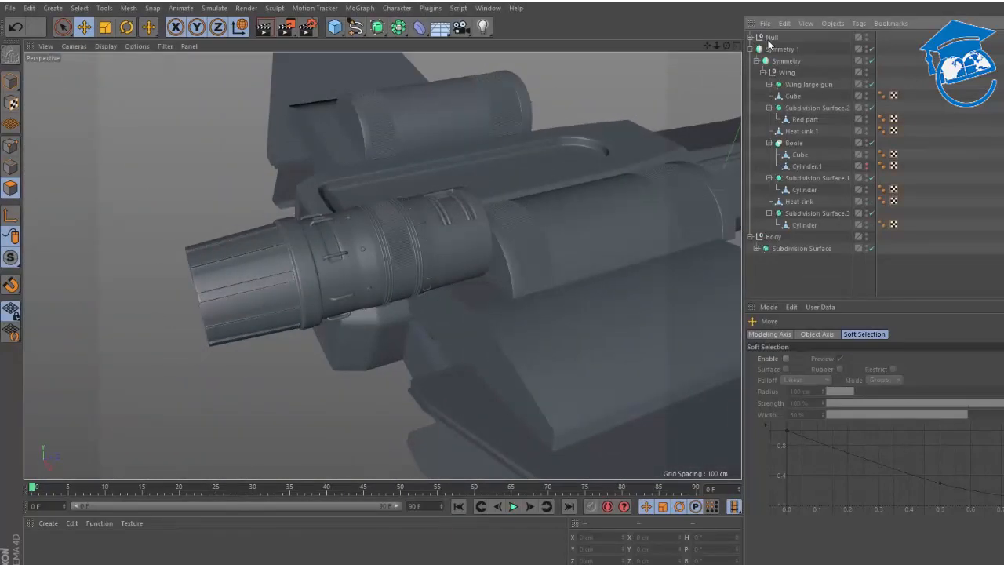
left_click(866, 37)
left_click(866, 38)
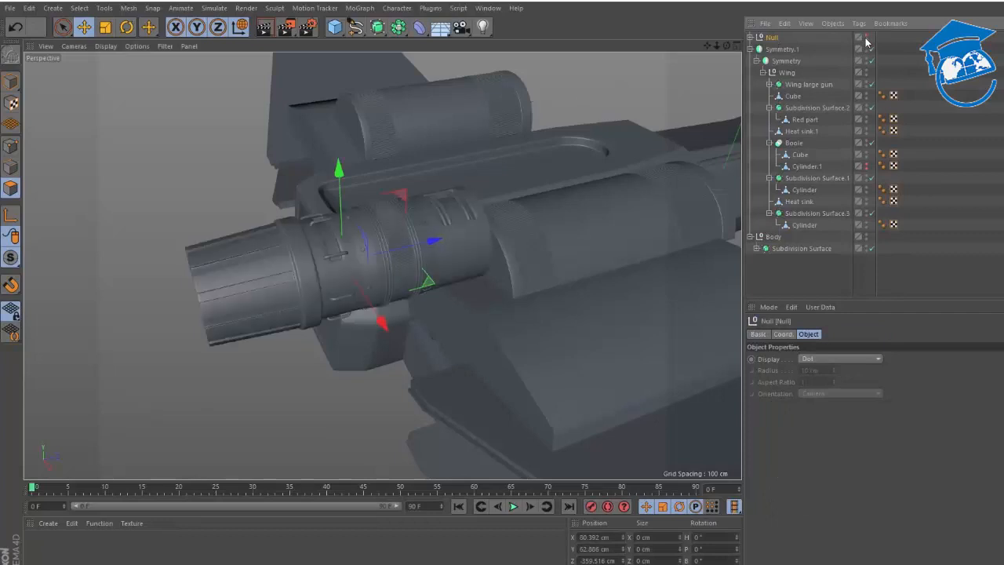
double_click(774, 37)
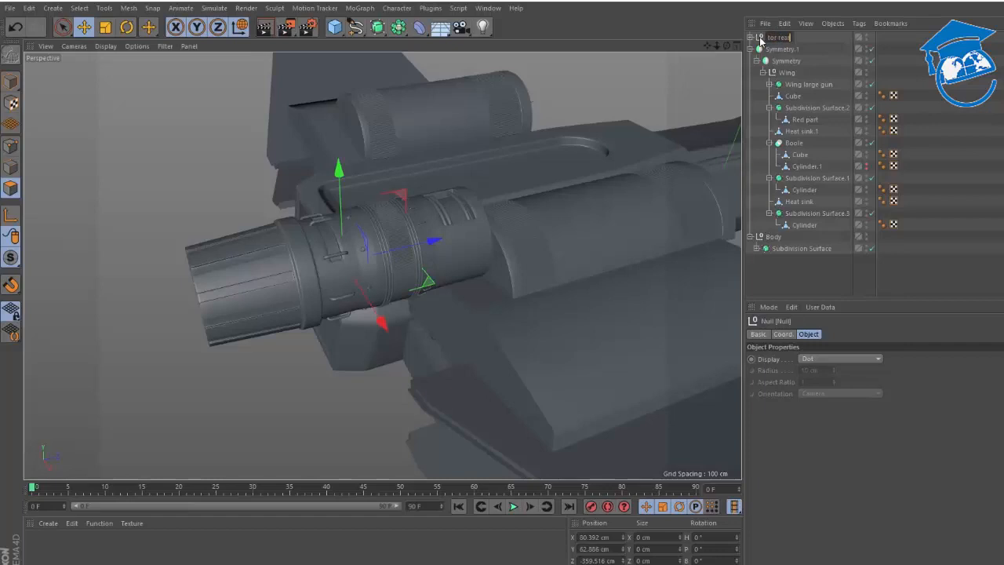
type("Motor rear")
key("Return")
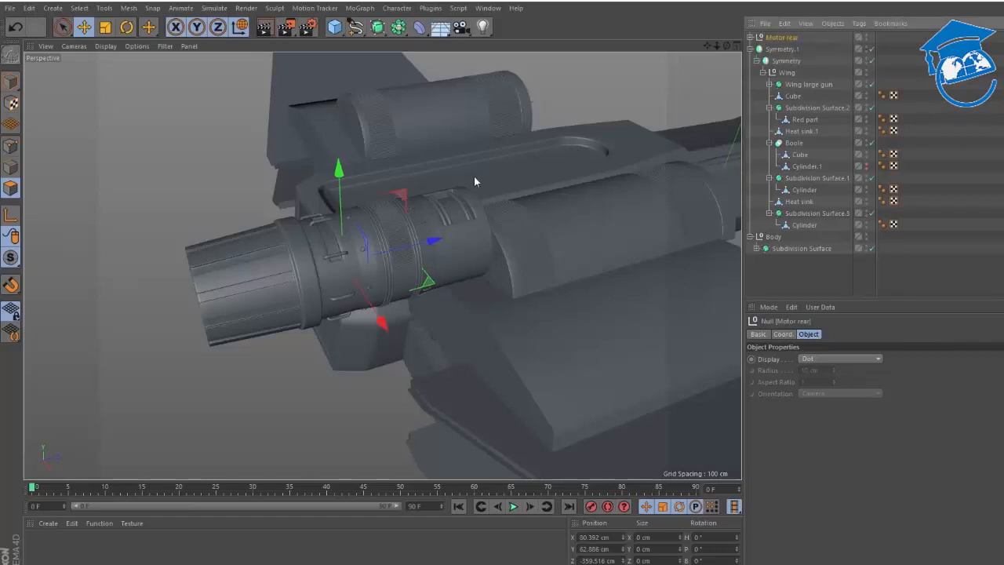
- Nest the Motor rear group in the Wing null inside the two Symmetry objects so the engine is mirrored
left_click_drag(473, 177, 646, 150, "alt")
left_click_drag(788, 42, 783, 39)
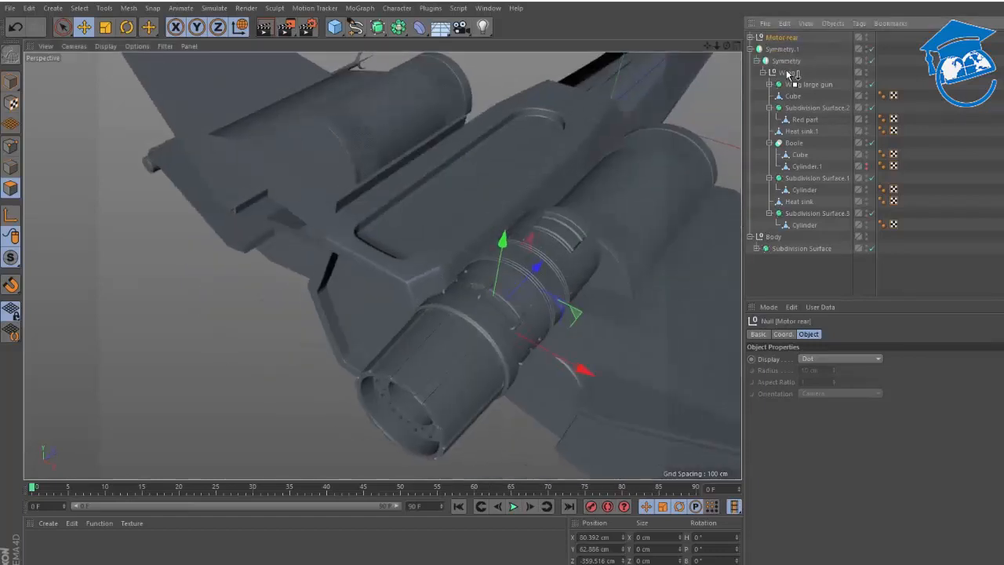
left_click_drag(788, 75, 788, 73)
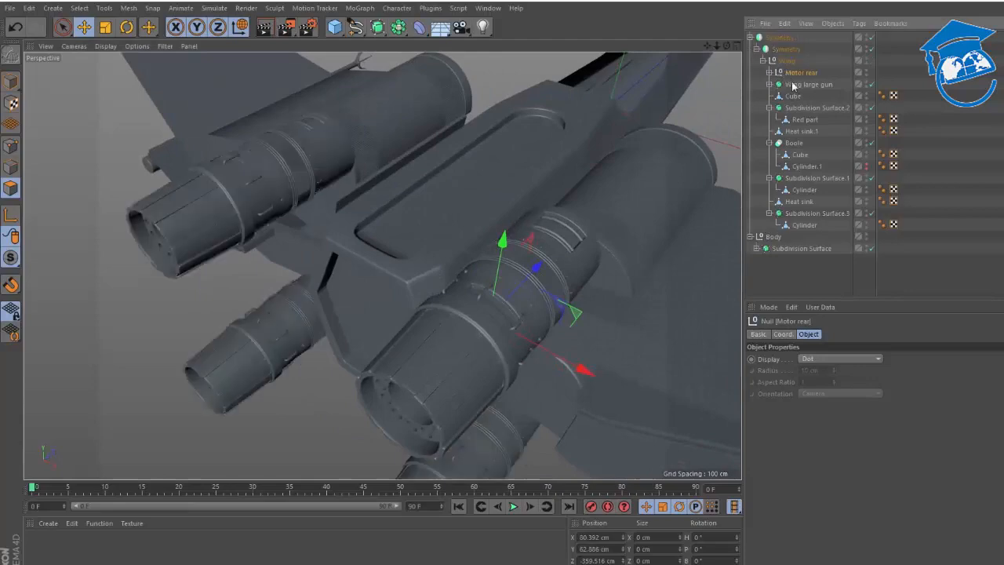
left_click(996, 91)
- Frame the whole ship from the front at an angle and render the view to check the mirrored engines
mouse_move(632, 216)
left_mouse_down("alt")
mouse_move(624, 219)
mouse_move(614, 186)
mouse_move(618, 221)
left_mouse_up("alt")
scroll(489, 184, "down", 5)
left_click_drag(490, 184, 186, 294, "alt")
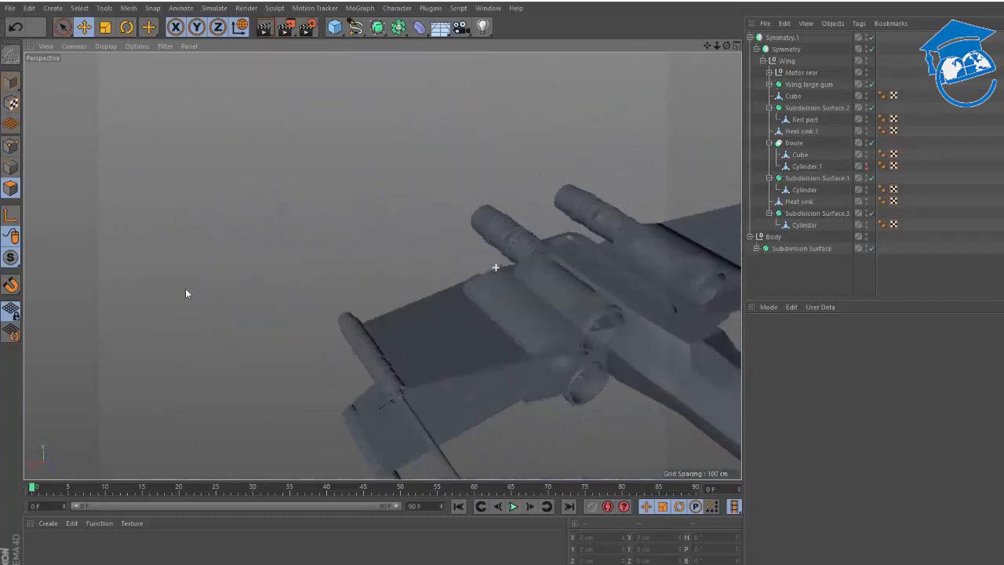
scroll(478, 296, "down", 3)
left_click_drag(477, 295, 344, 234, "alt")
left_click_drag(424, 253, 537, 279, "alt")
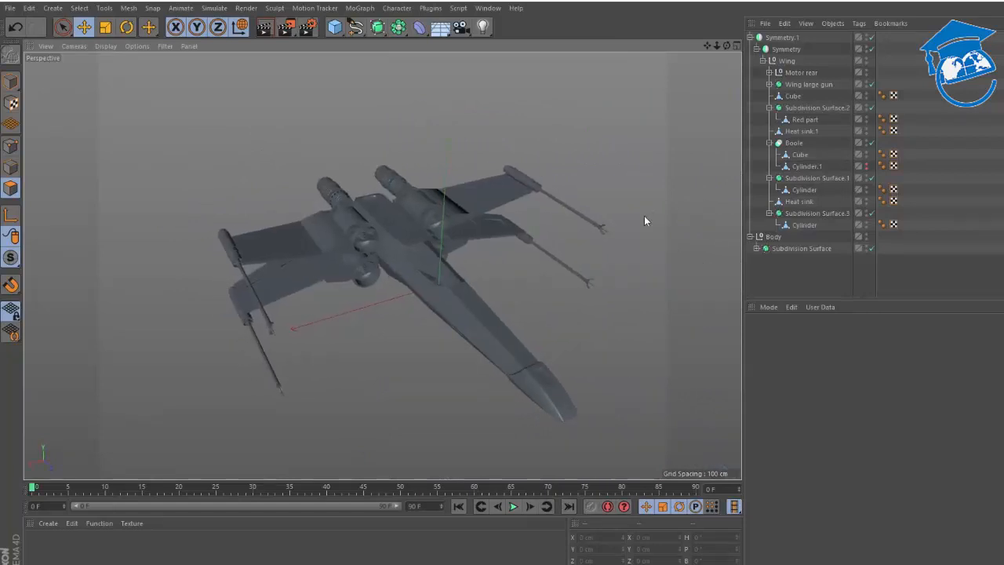
key("ctrl+r")
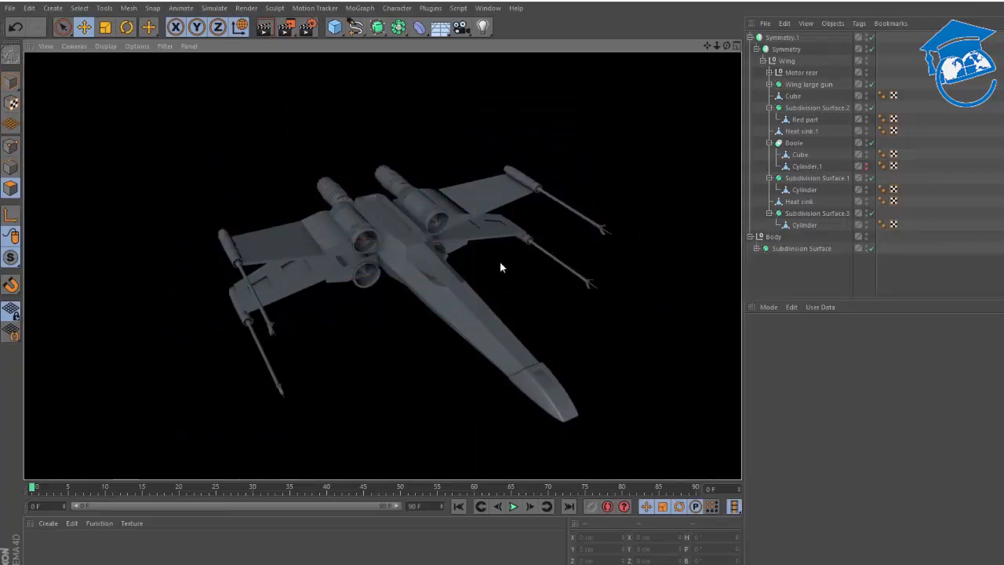
right_click_drag(410, 235, 500, 211, "alt")
left_click_drag(489, 246, 377, 220, "alt")
- Switch to the textured x-wing scene and examine the finished ship from several angles
key("v")
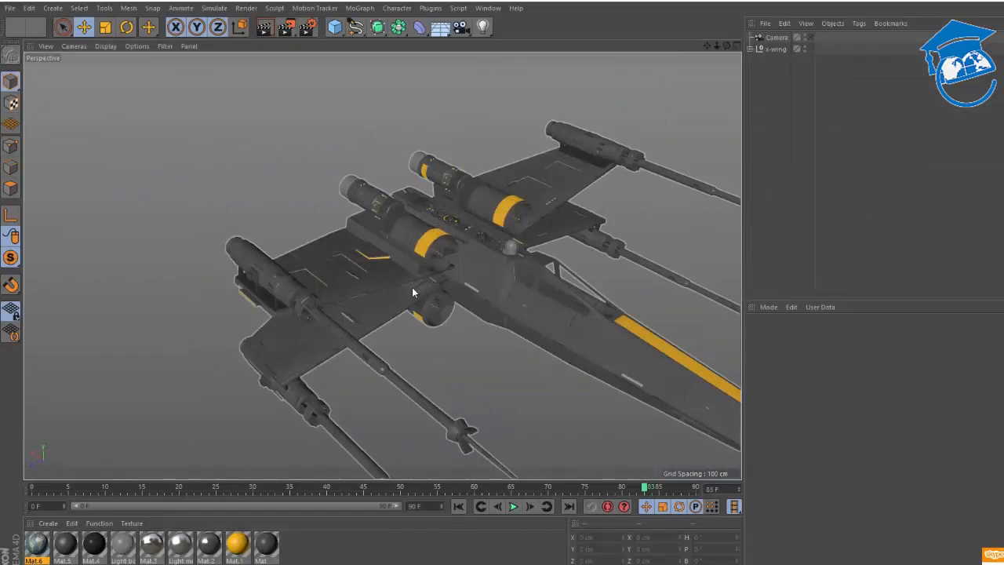
left_click_drag(440, 289, 379, 246, "alt")
middle_click_drag(379, 244, 367, 216, "alt")
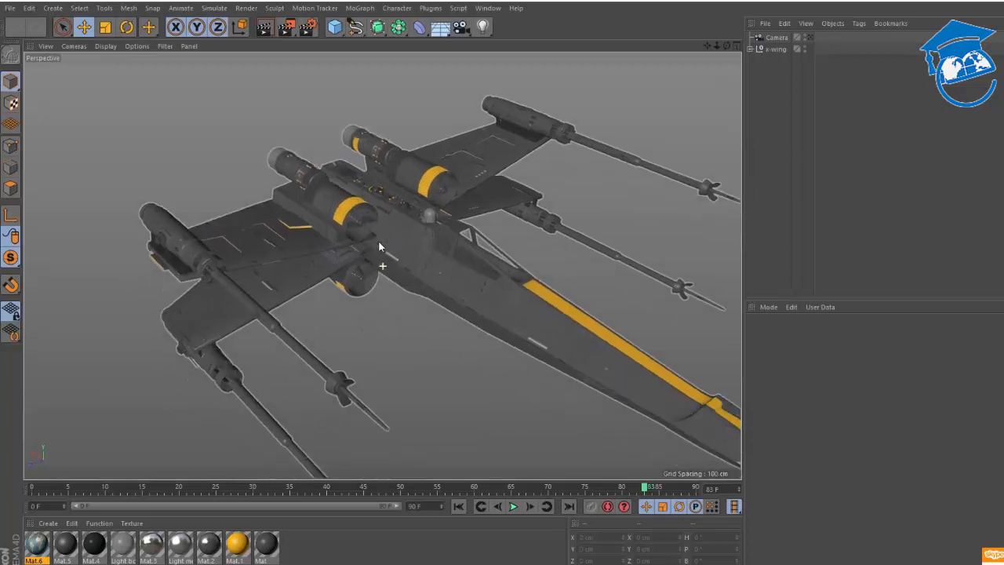
left_click_drag(408, 207, 381, 228, "alt")
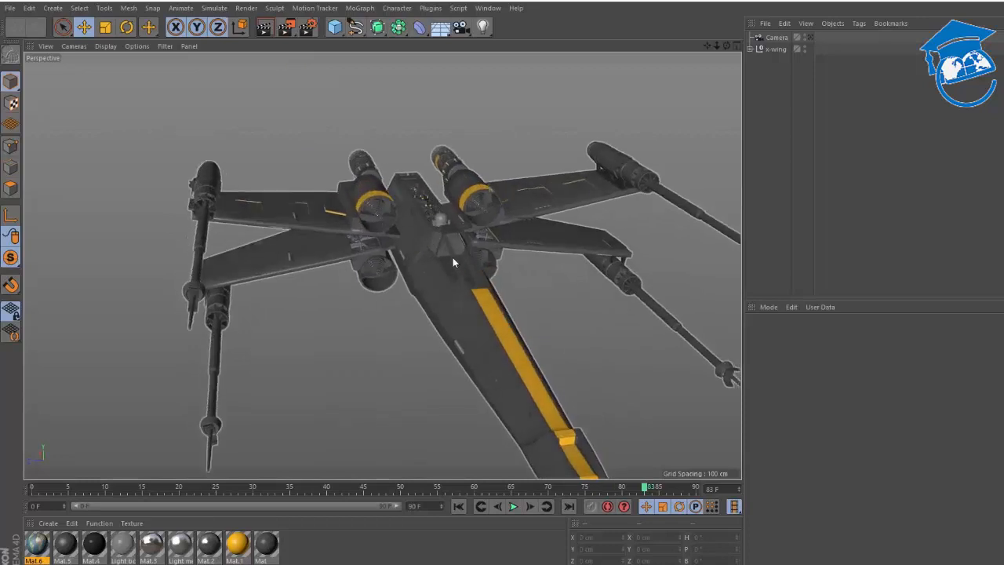
left_click_drag(520, 251, 538, 237, "alt")
left_click_drag(548, 229, 448, 269, "alt")
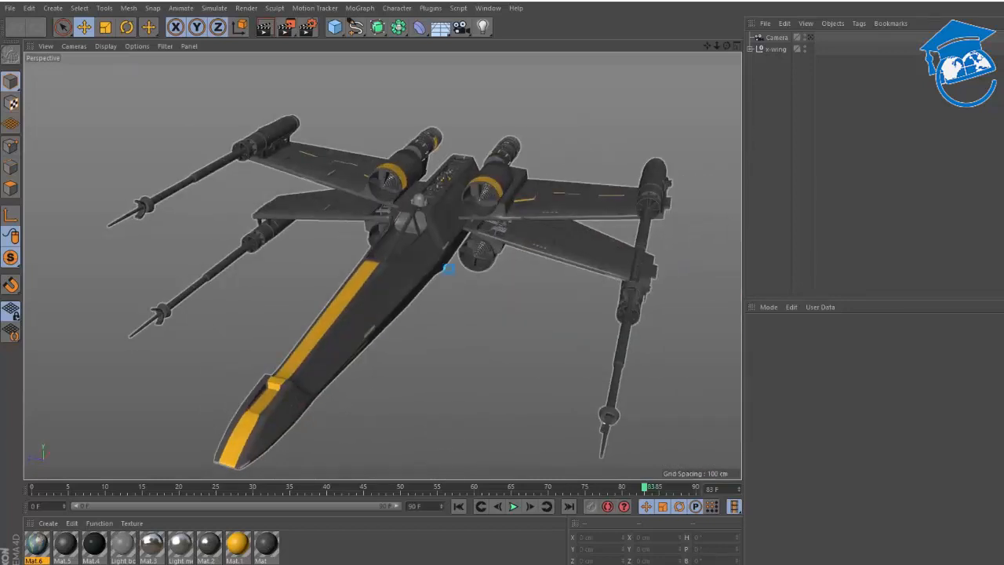